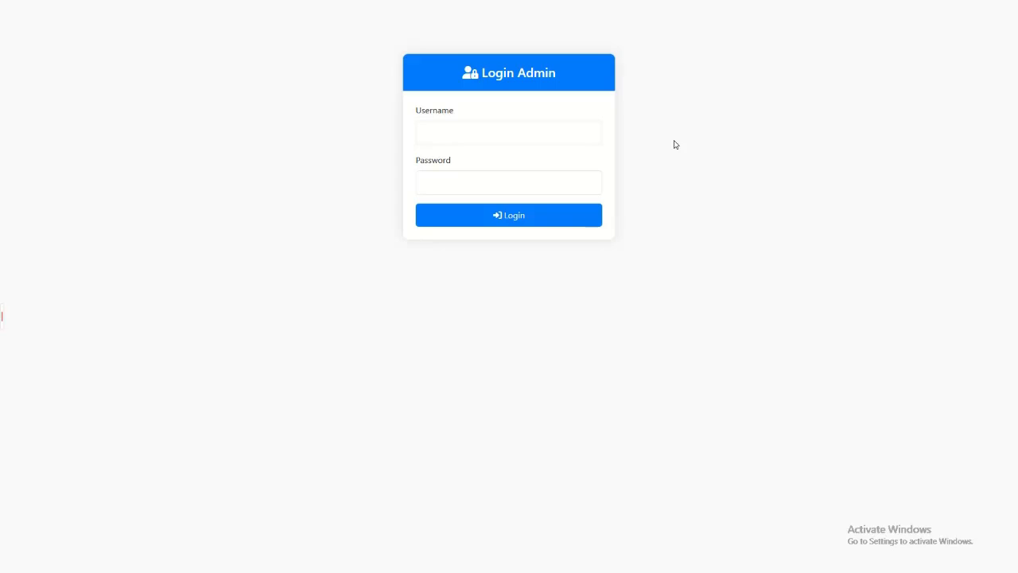
# Step: Log in with the username admin and the account password, declining the offer to update the saved password
pyautogui.click(547, 133)
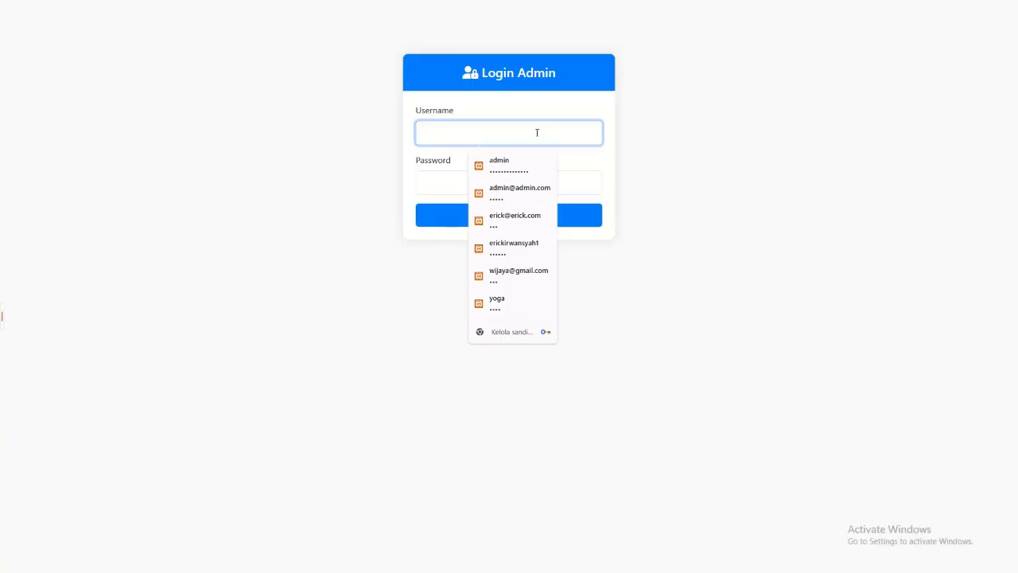
pyautogui.write('admin')
pyautogui.press('Tab')
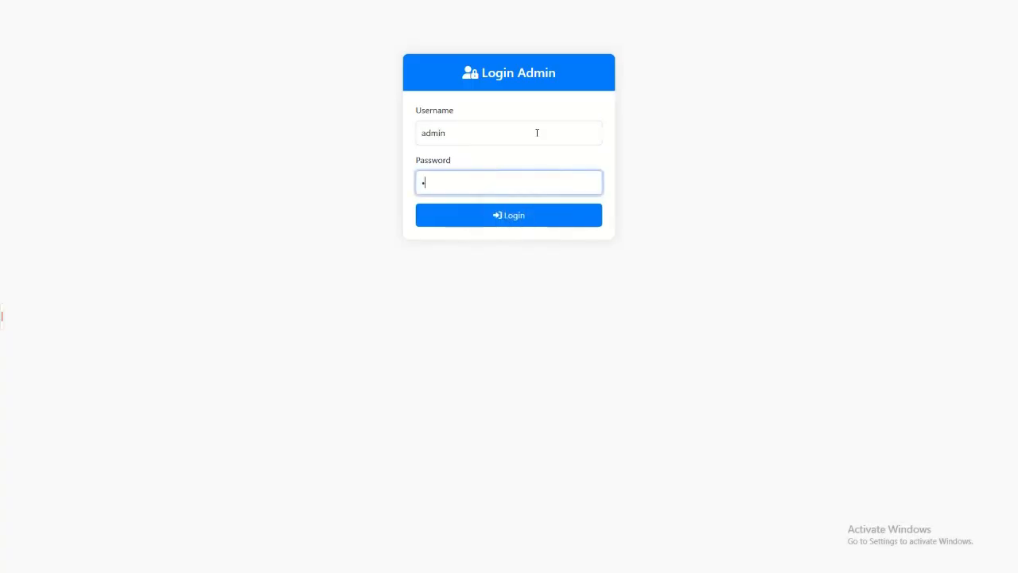
pyautogui.press('Return')
pyautogui.click(603, 159)
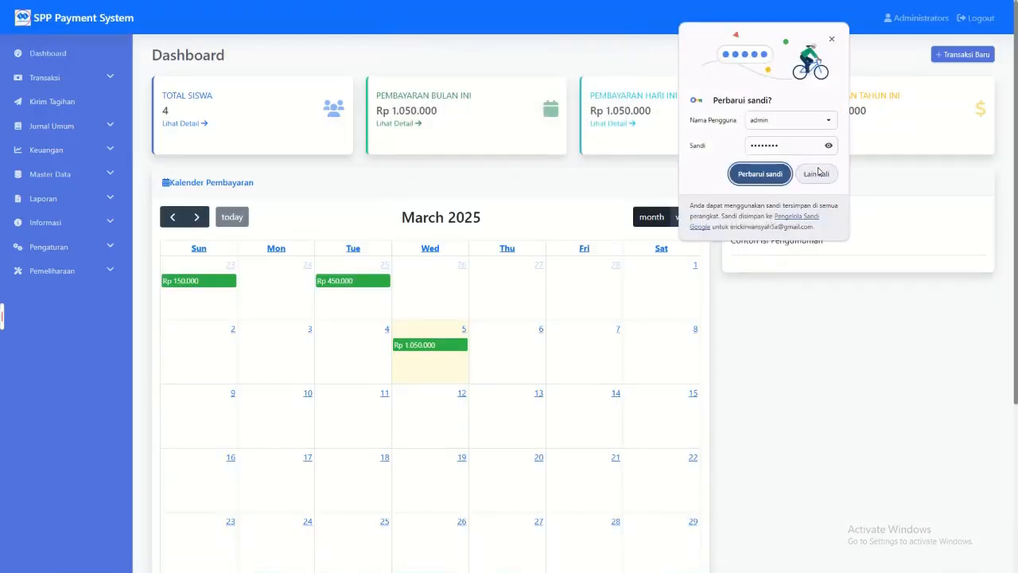
pyautogui.click(817, 174)
# Step: Look over the dashboard, view the student list behind the Total Siswa card, and return to the dashboard
pyautogui.scroll(-1, 491, 289)
pyautogui.scroll(-3, 491, 288)
pyautogui.scroll(4, 481, 288)
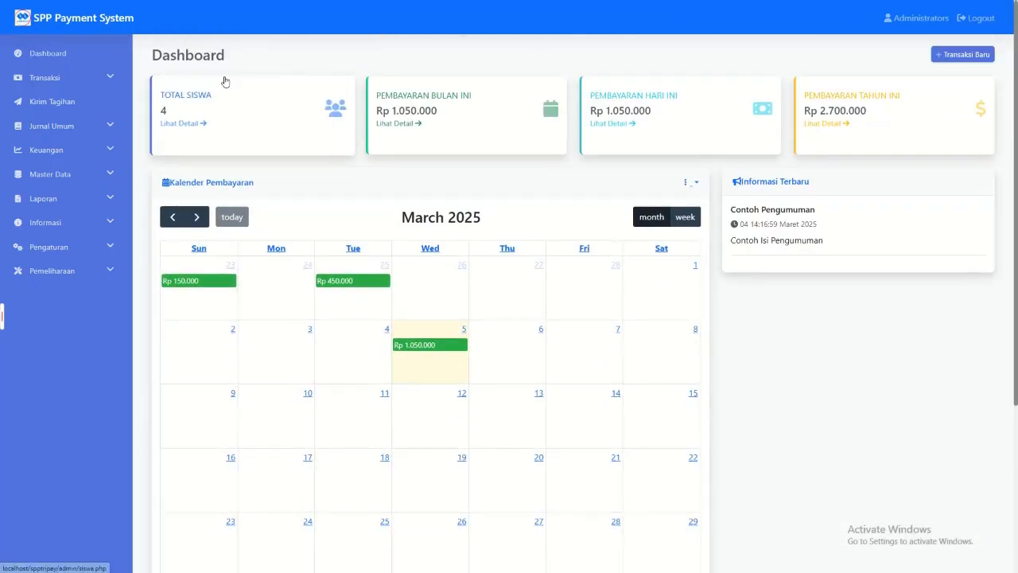
pyautogui.click(182, 124)
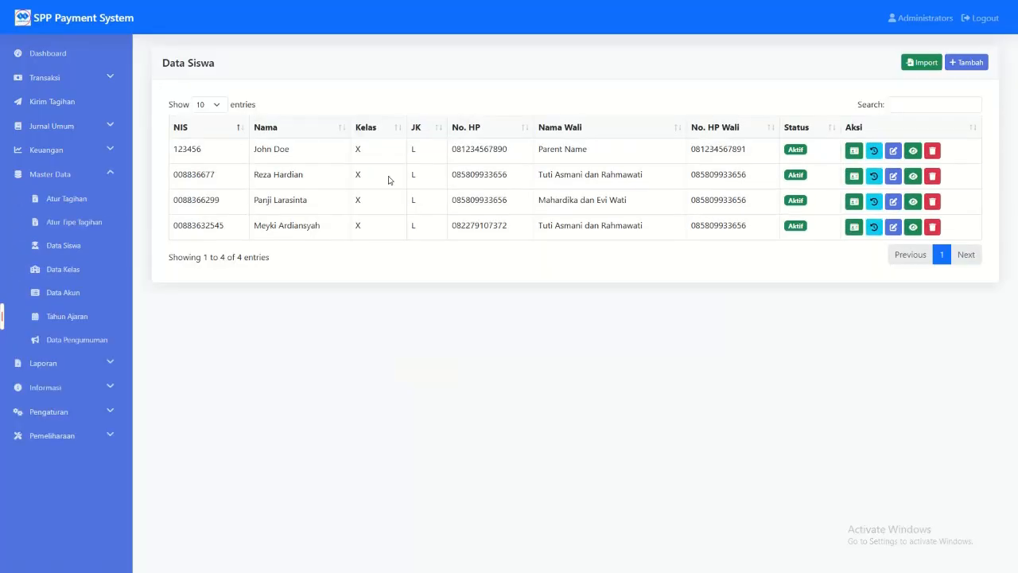
pyautogui.click(98, 58)
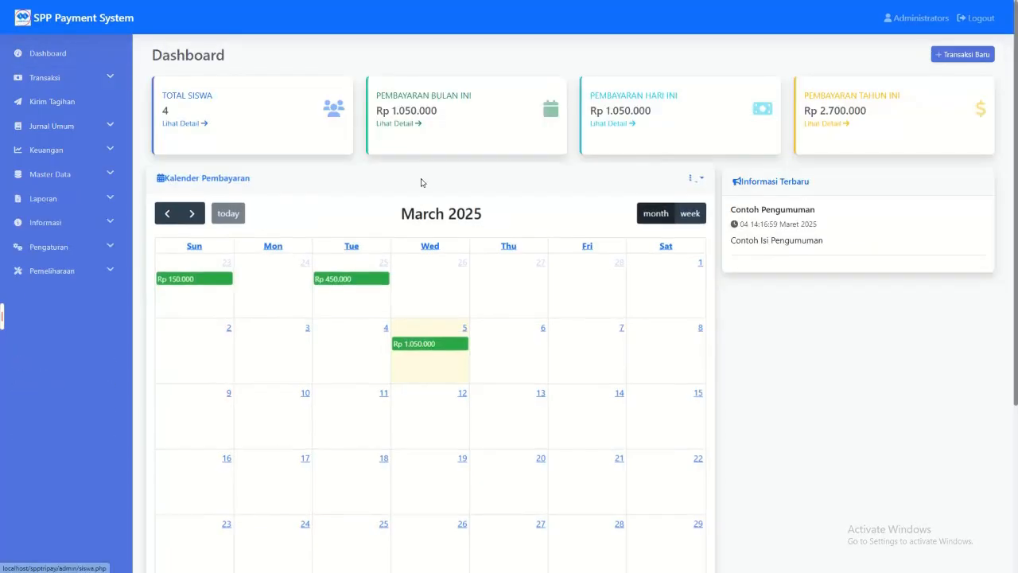
# Step: Review the payment details for this month and for today from the dashboard cards, returning to the dashboard after each
pyautogui.click(395, 129)
pyautogui.scroll(-2, 462, 404)
pyautogui.scroll(2, 162, 86)
pyautogui.click(47, 53)
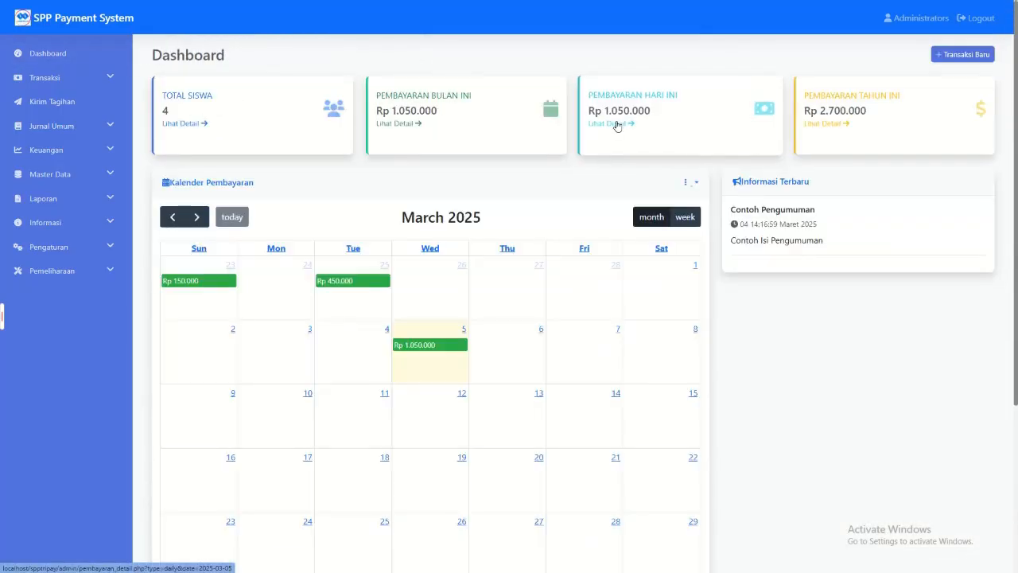
pyautogui.click(613, 126)
pyautogui.scroll(-2, 432, 268)
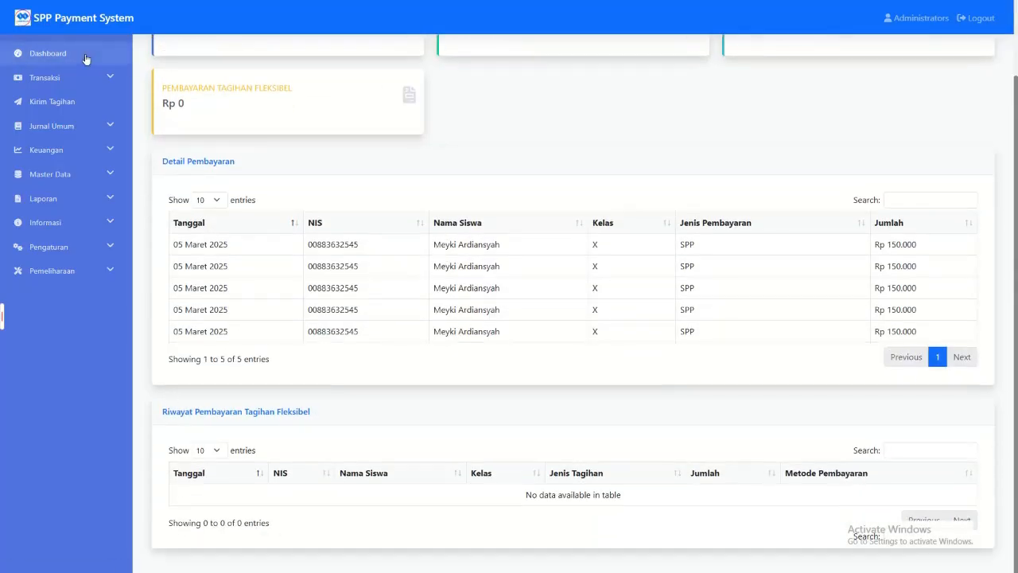
pyautogui.click(83, 55)
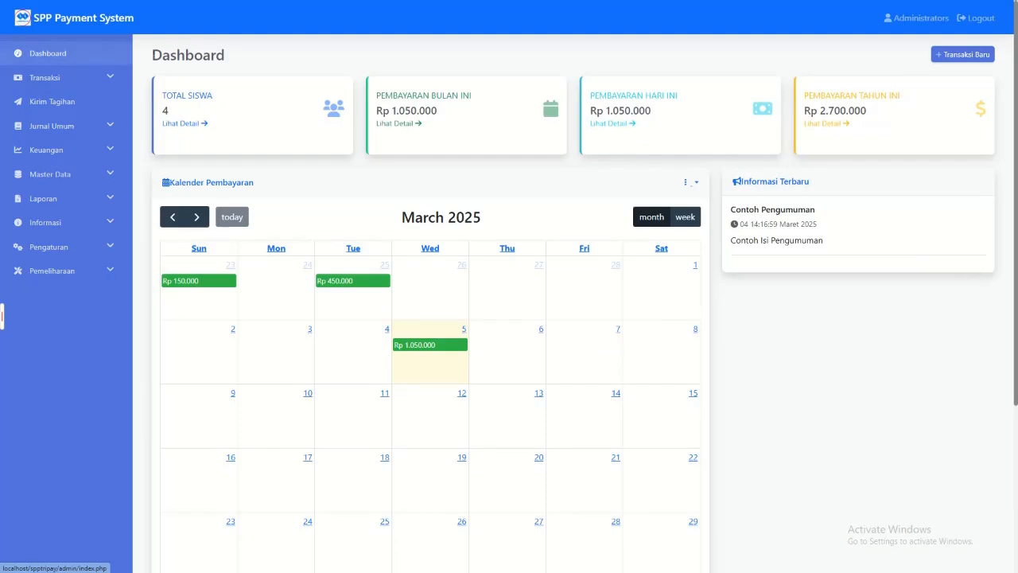
# Step: Examine this year's payment details and the flexible bill payment history, and return to the dashboard
pyautogui.click(831, 127)
pyautogui.scroll(-3, 316, 262)
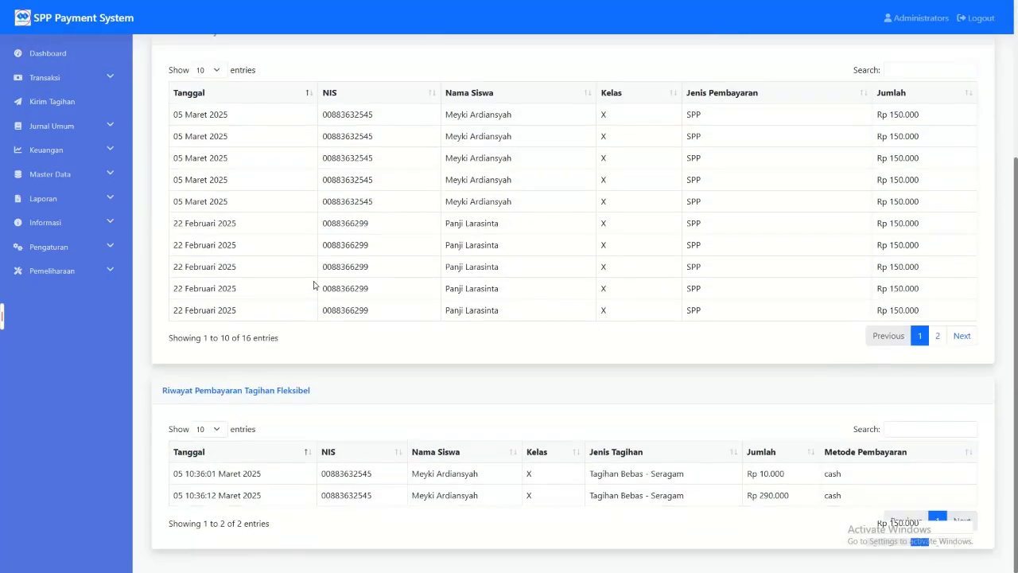
pyautogui.moveTo(178, 114); pyautogui.dragTo(885, 244)
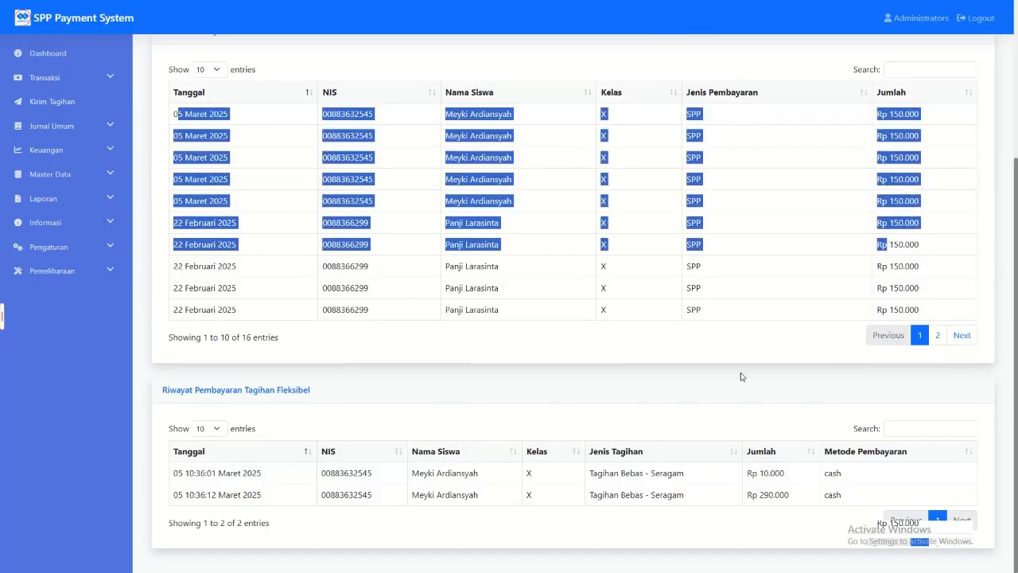
pyautogui.moveTo(199, 473); pyautogui.dragTo(842, 494)
pyautogui.click(804, 413)
pyautogui.scroll(3, 802, 407)
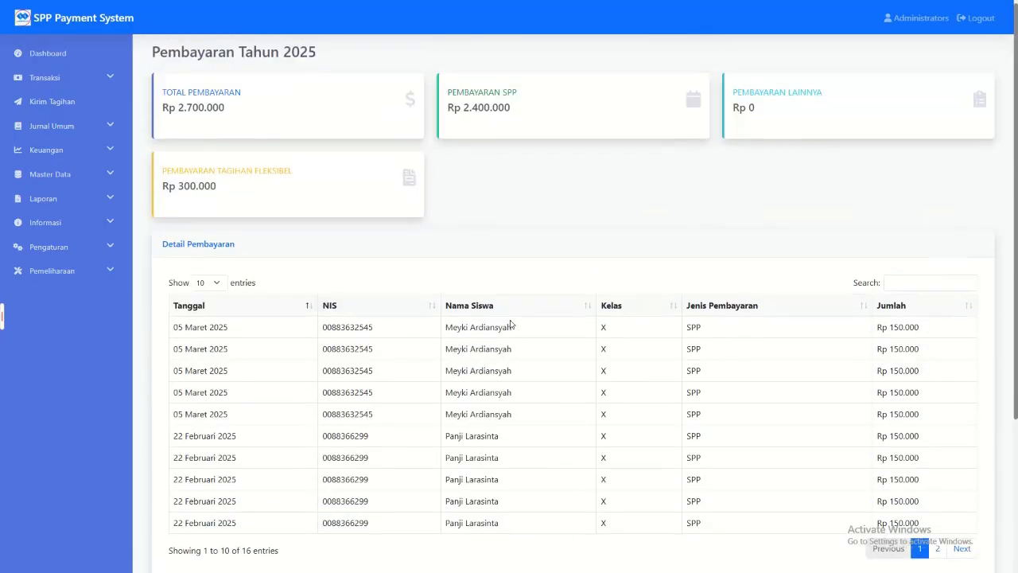
pyautogui.click(56, 54)
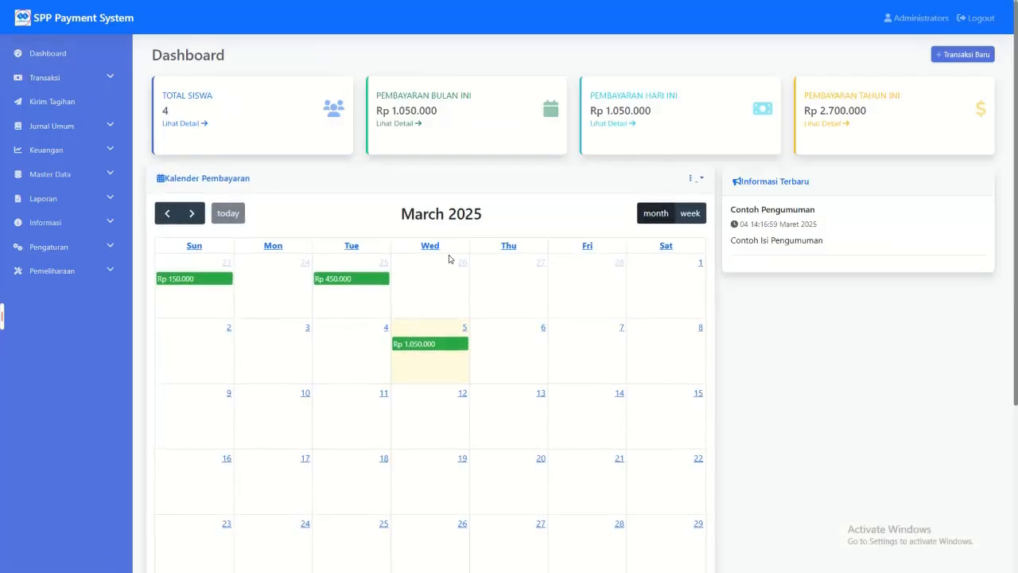
# Step: Examine the dashboard's payment calendar, the latest announcement and the 2025 payment chart
pyautogui.scroll(-1, 468, 277)
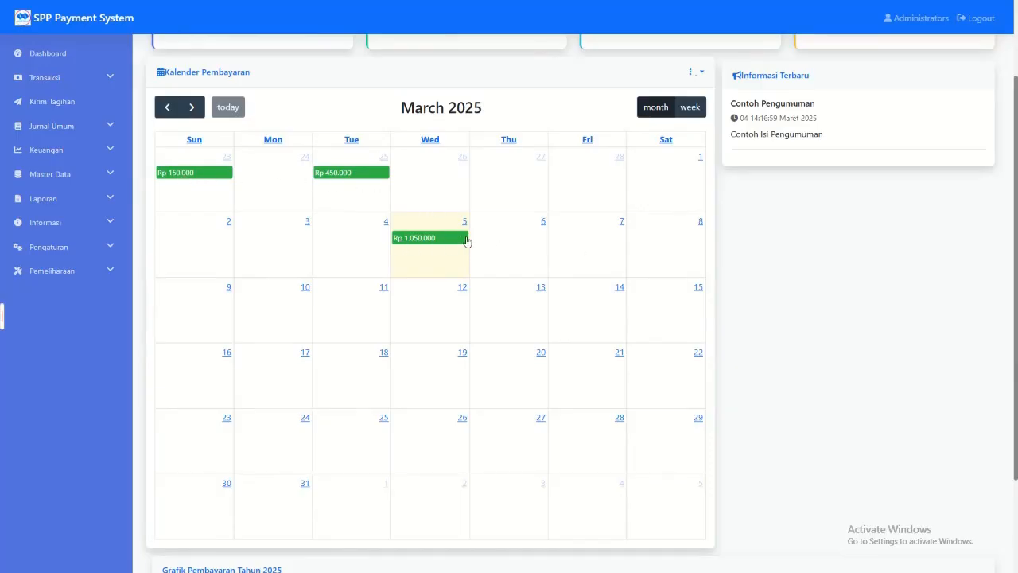
pyautogui.scroll(2, 464, 263)
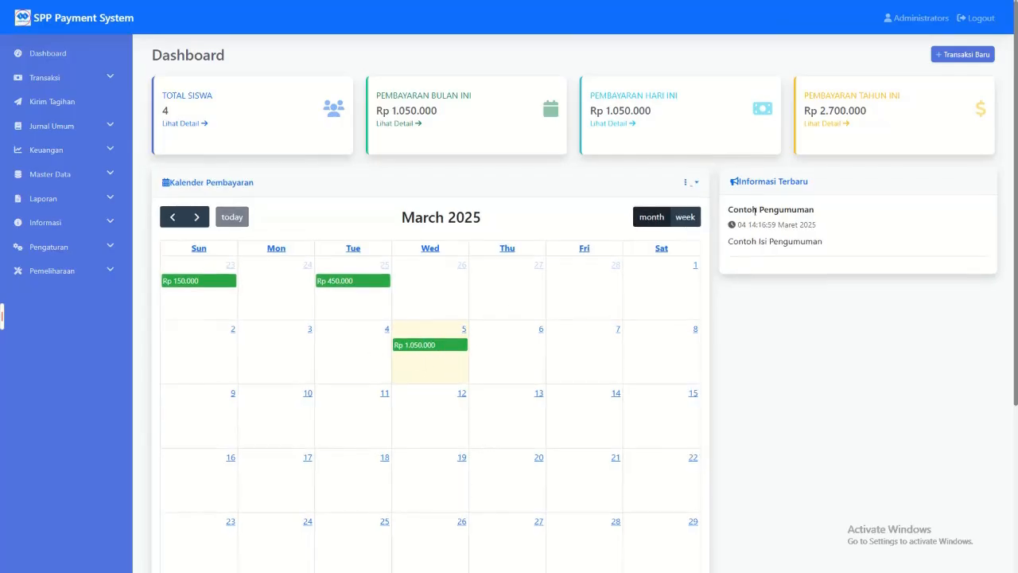
pyautogui.moveTo(728, 208); pyautogui.dragTo(840, 252)
pyautogui.click(840, 252)
pyautogui.scroll(-2, 803, 239)
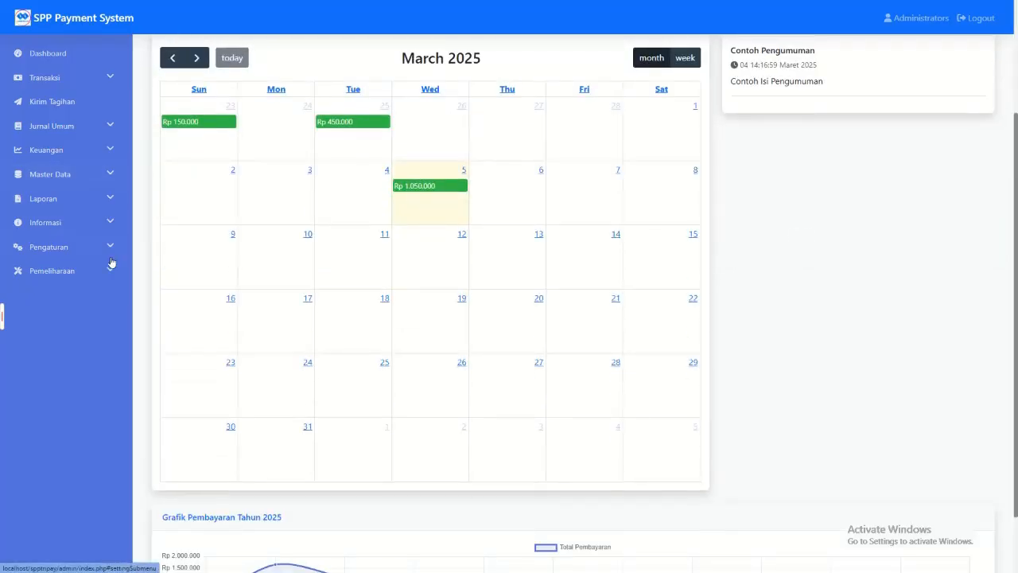
pyautogui.scroll(-1, 318, 358)
pyautogui.scroll(3, 473, 438)
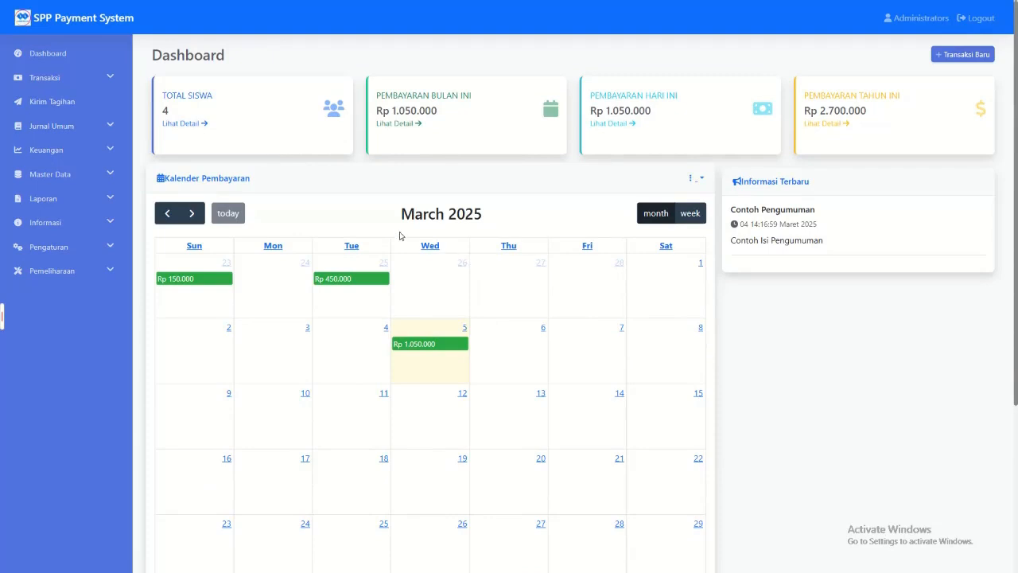
pyautogui.scroll(-2, 844, 279)
pyautogui.scroll(2, 843, 299)
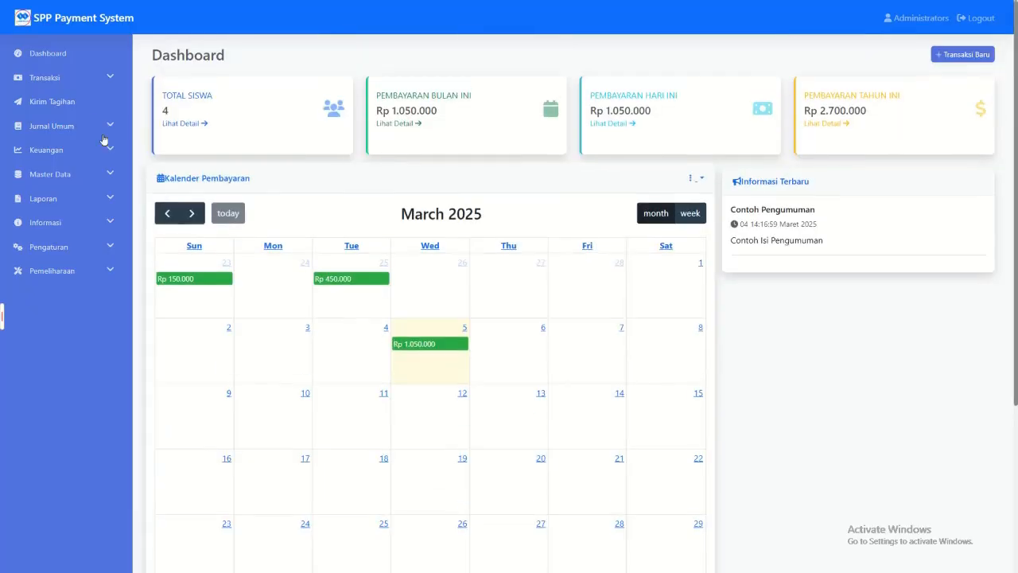
# Step: View the Pembayaran SPP page, and copy the NIS of the last student listed in Data Siswa
pyautogui.click(84, 77)
pyautogui.click(70, 103)
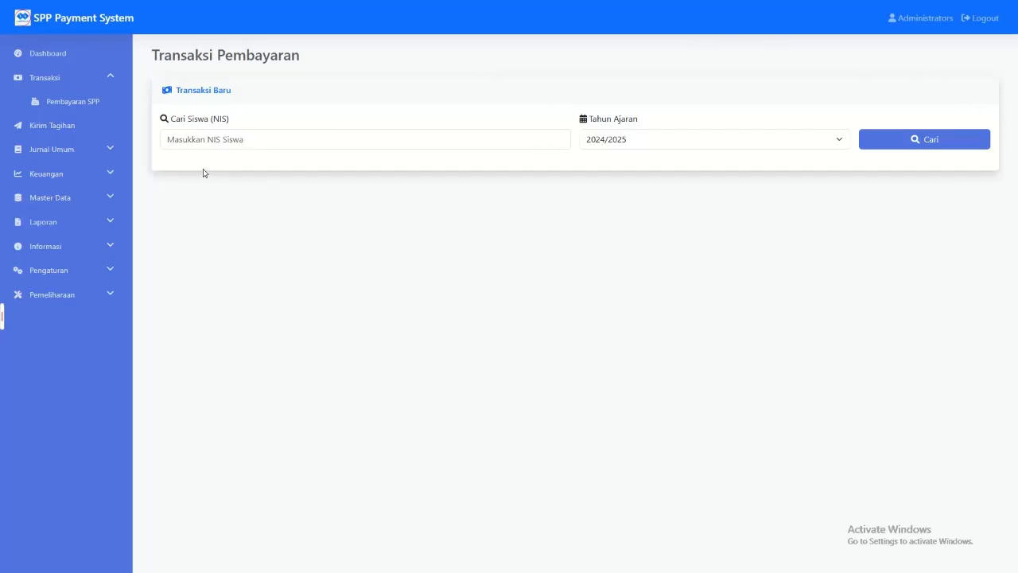
pyautogui.click(105, 197)
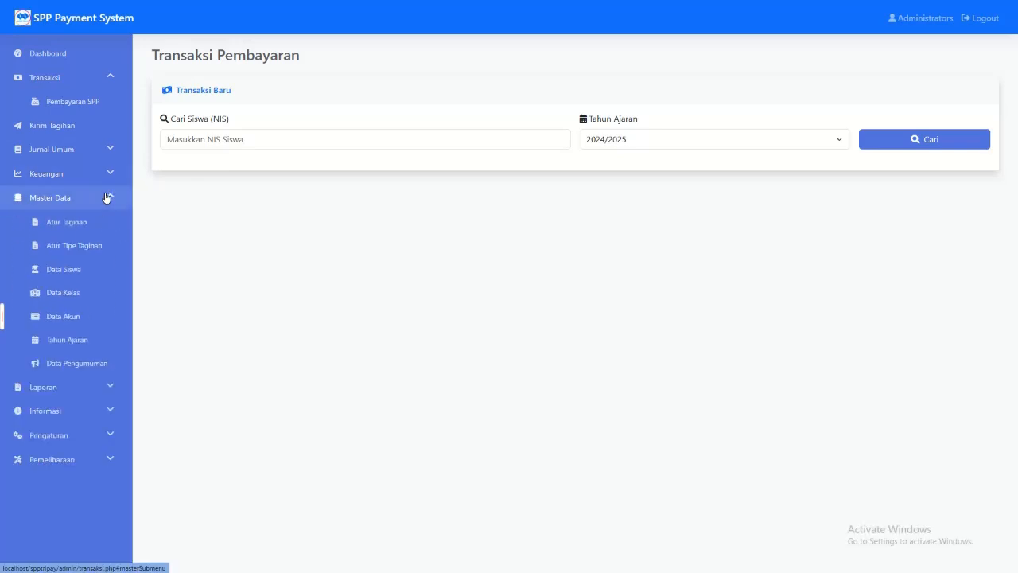
pyautogui.click(86, 268)
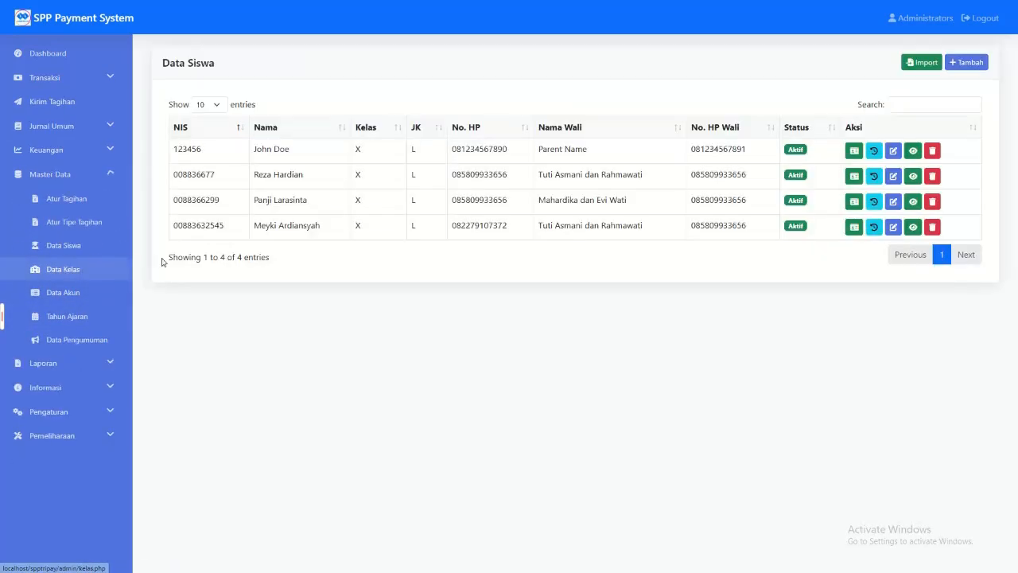
pyautogui.doubleClick(198, 226)
pyautogui.hotkey('ctrl', 'c')
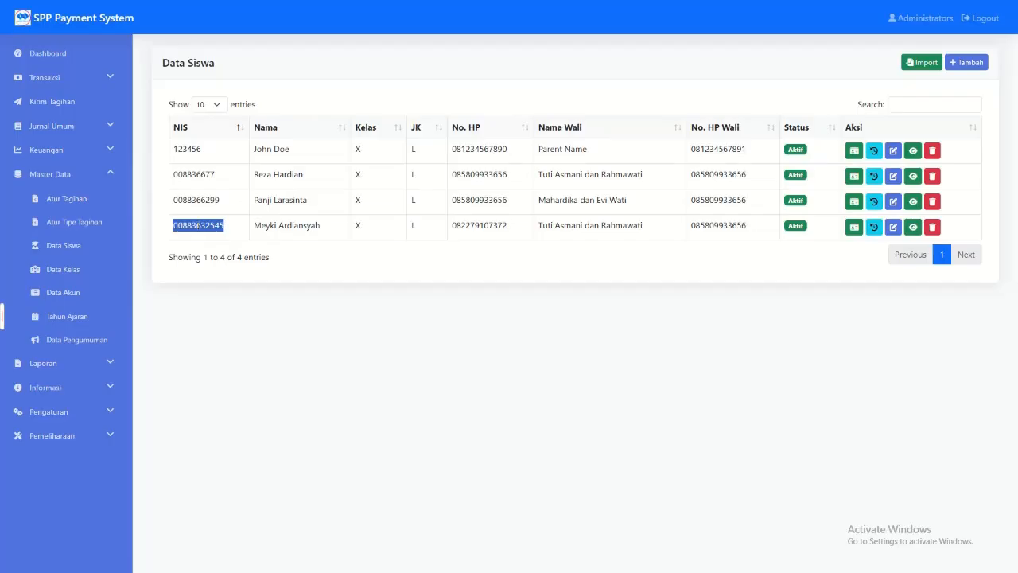
# Step: Search for the student's bills in Pembayaran SPP with the copied NIS for academic year 2024/2025
pyautogui.click(102, 79)
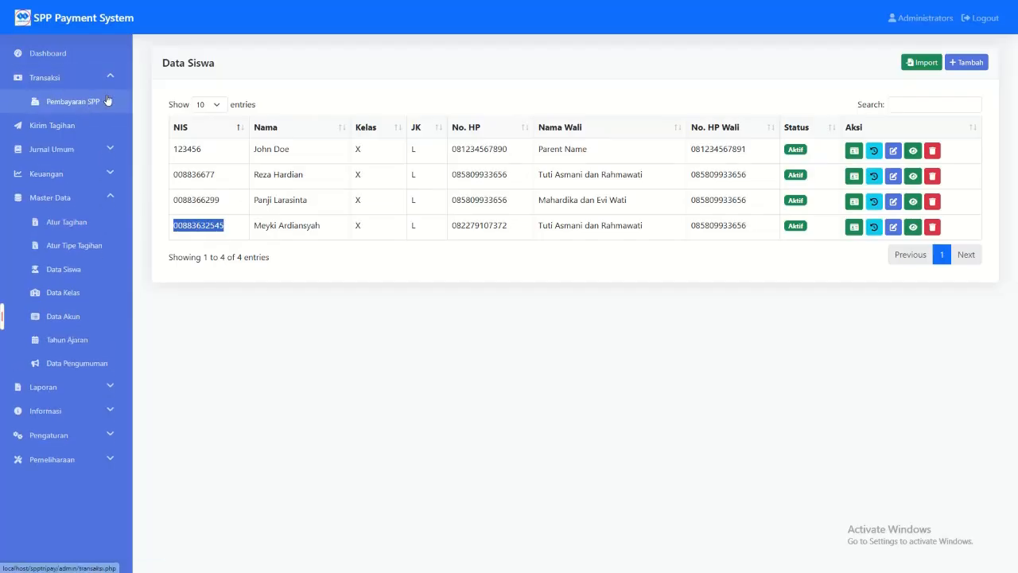
pyautogui.click(107, 99)
pyautogui.click(241, 136)
pyautogui.hotkey('ctrl', 'v')
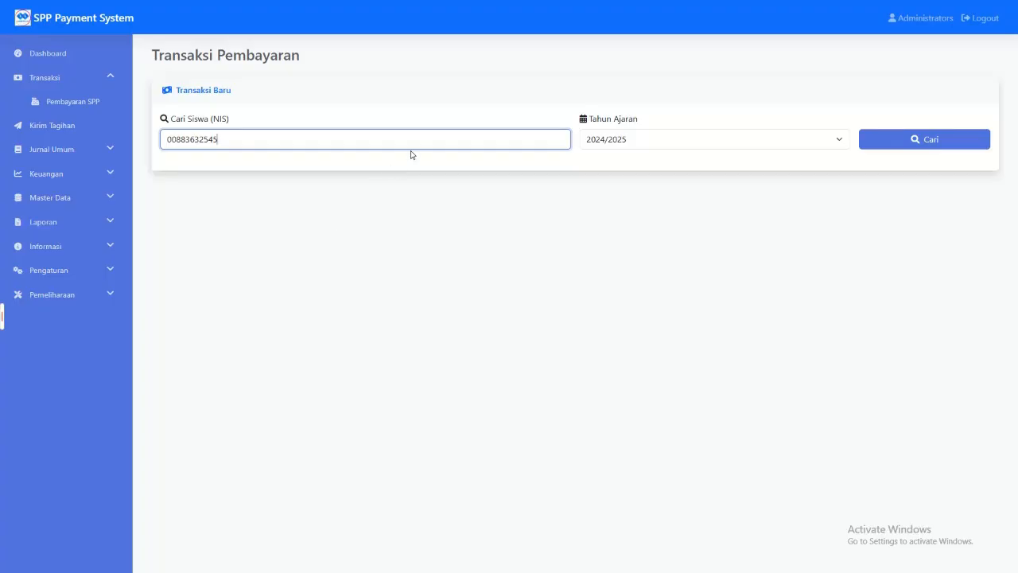
pyautogui.click(904, 139)
# Step: Look through the student's information and bills, switching between Tagihan Bulanan and Tagihan Bebas/Cicilan
pyautogui.scroll(-2, 581, 311)
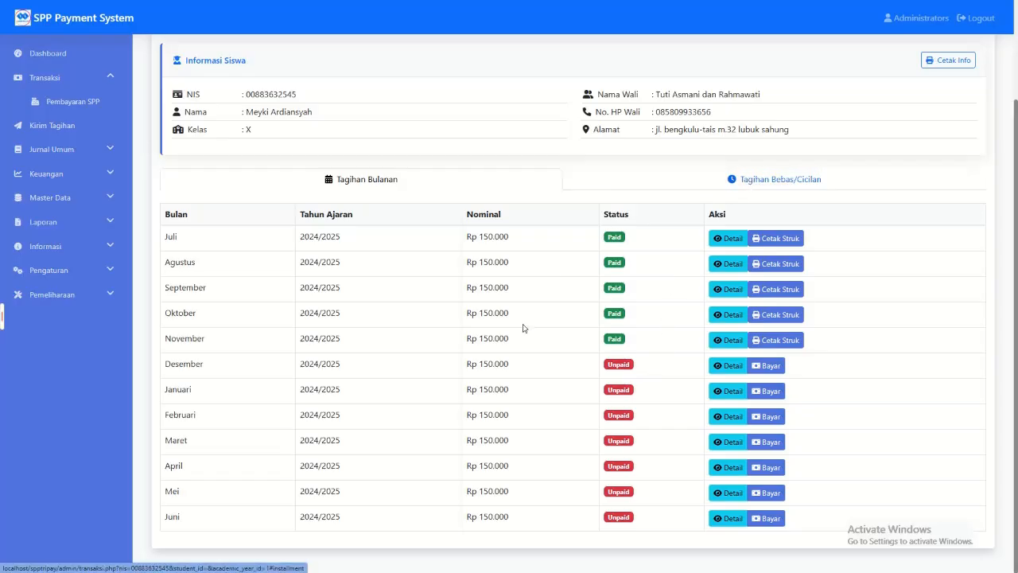
pyautogui.scroll(2, 552, 279)
pyautogui.click(713, 304)
pyautogui.click(486, 297)
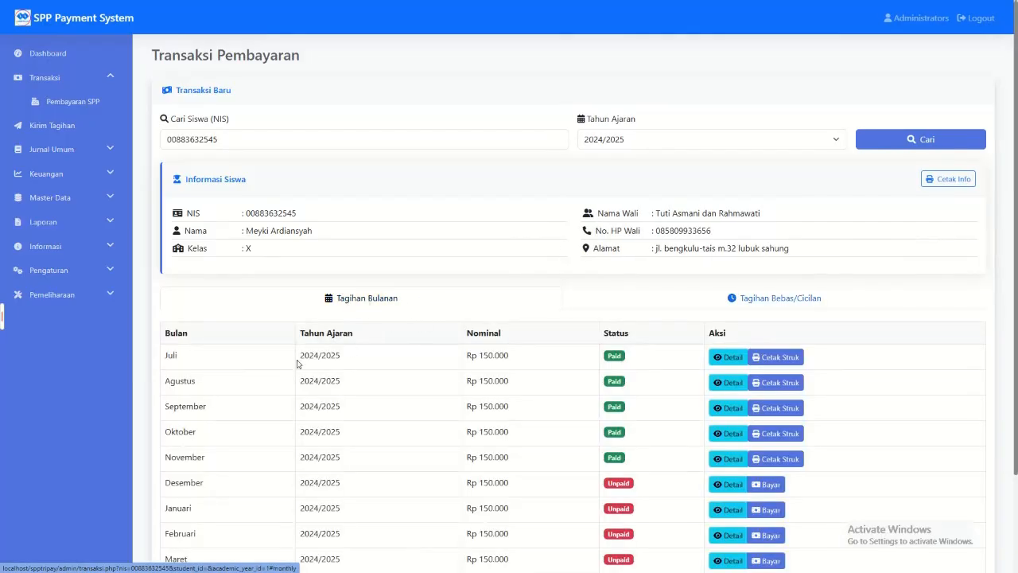
# Step: Examine the months and amounts of the monthly bills from Juli to Juni, and show the Master Data entries
pyautogui.moveTo(163, 357); pyautogui.dragTo(469, 367)
pyautogui.scroll(-2, 493, 390)
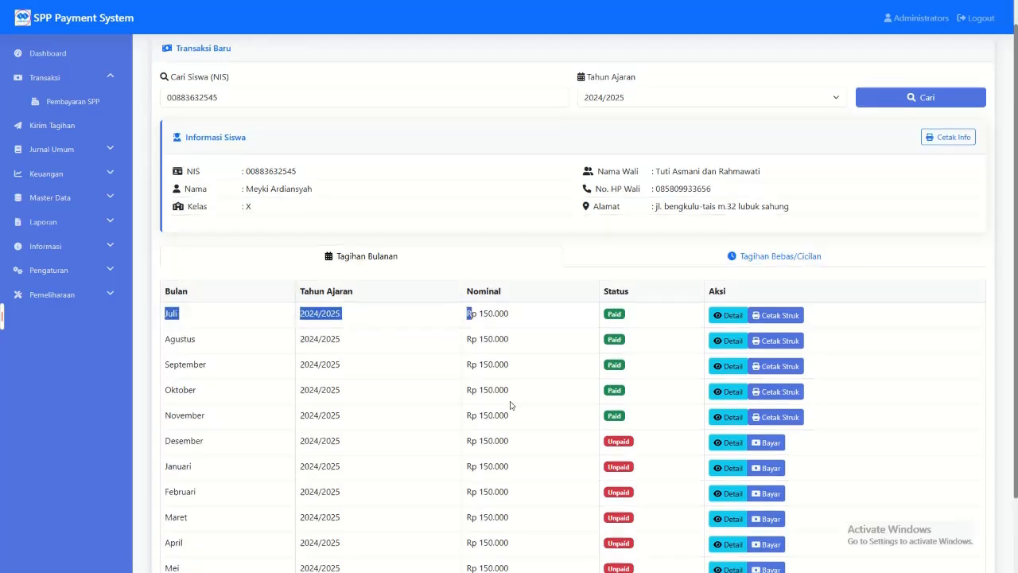
pyautogui.click(197, 518)
pyautogui.moveTo(164, 237); pyautogui.dragTo(199, 521)
pyautogui.click(199, 526)
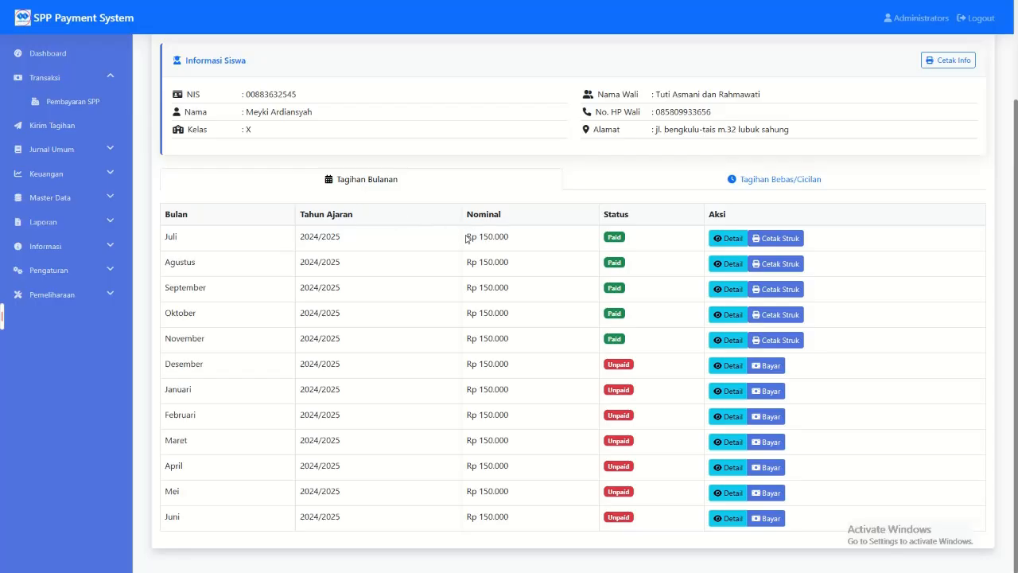
pyautogui.moveTo(468, 236); pyautogui.dragTo(527, 464)
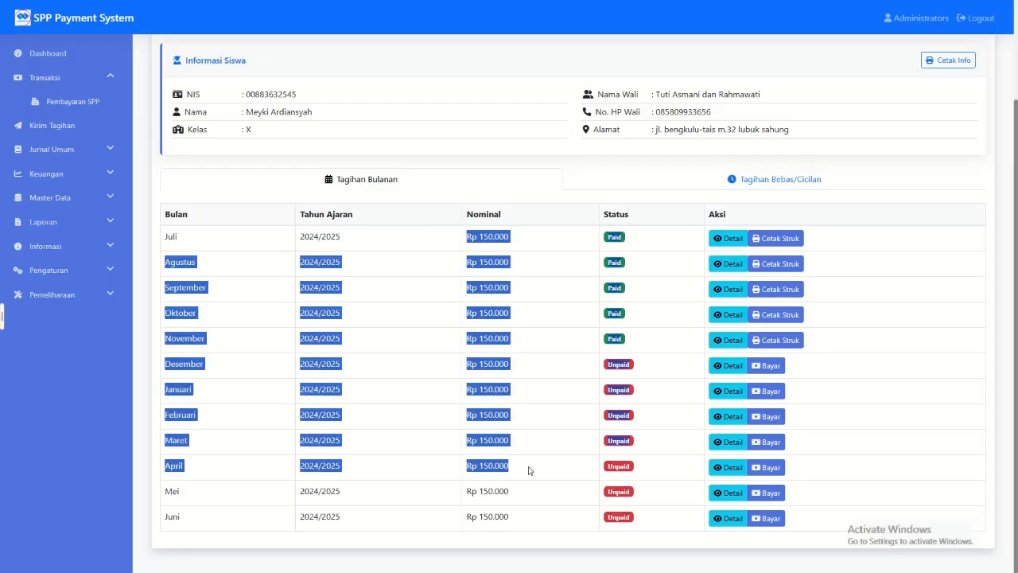
pyautogui.click(529, 488)
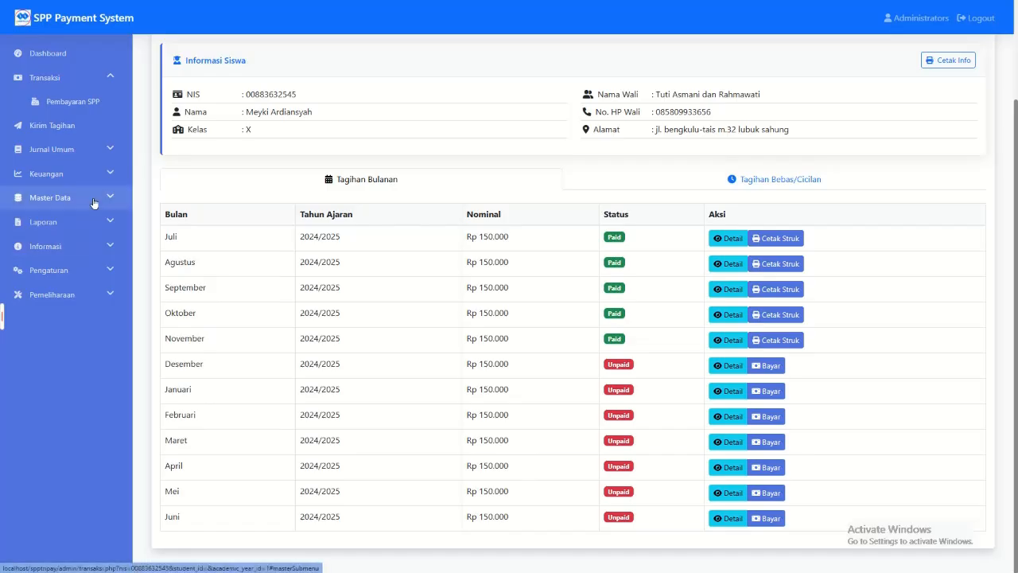
pyautogui.click(56, 197)
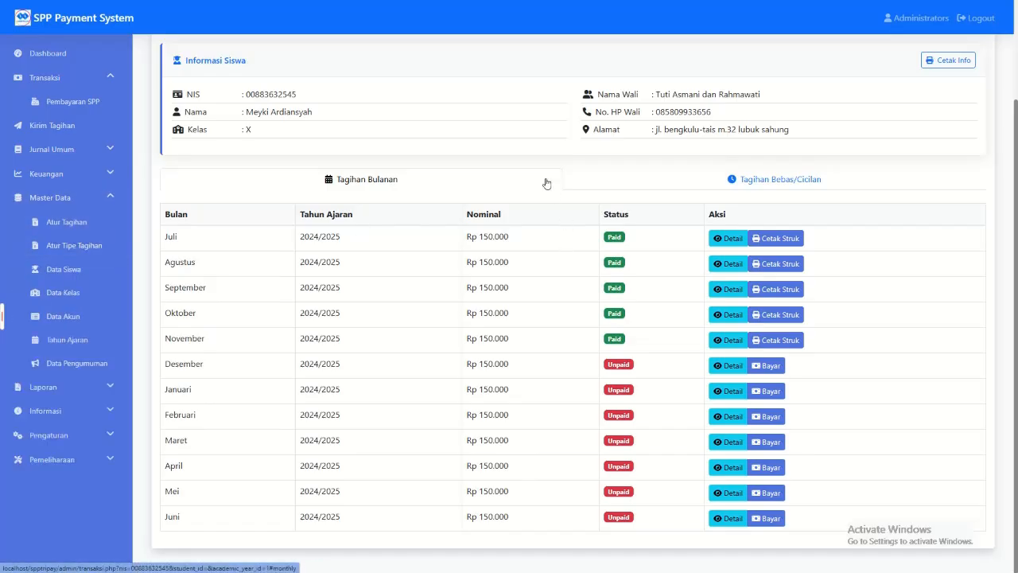
# Step: Review the Seragam bill and its payment history under Tagihan Bebas/Cicilan, and open its receipt
pyautogui.click(756, 181)
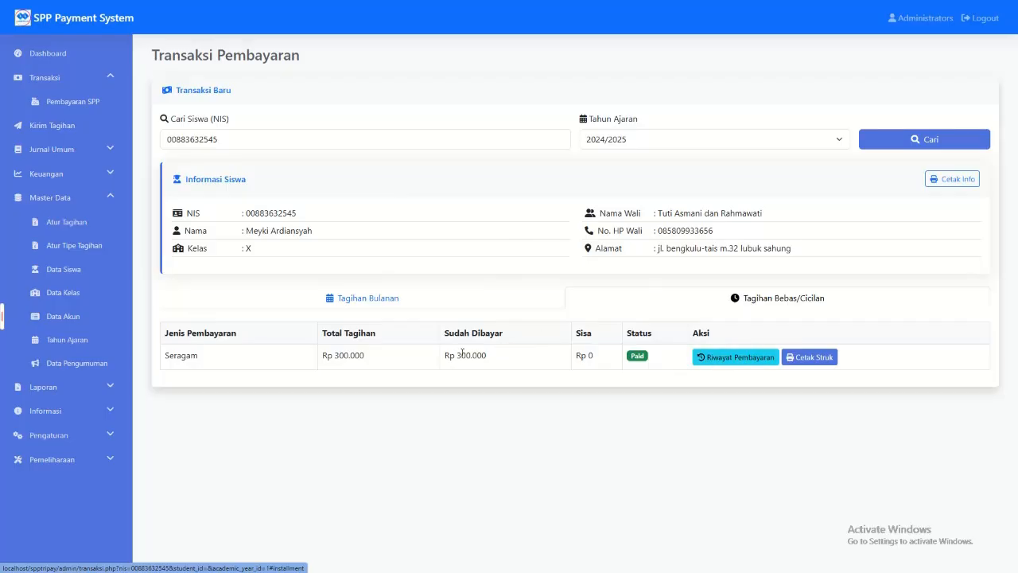
pyautogui.moveTo(165, 361); pyautogui.dragTo(557, 372)
pyautogui.click(665, 378)
pyautogui.click(764, 356)
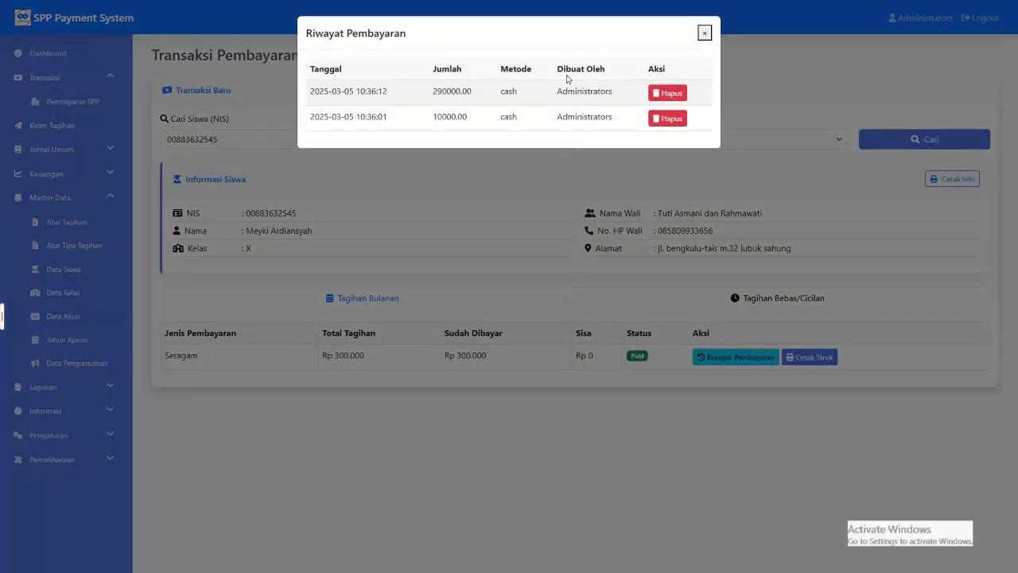
pyautogui.click(852, 238)
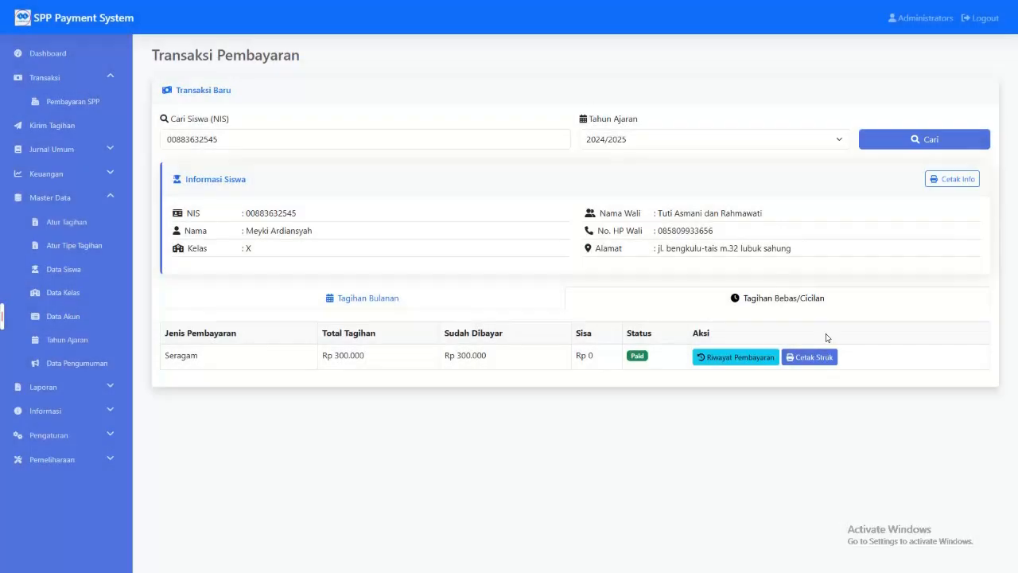
pyautogui.click(813, 361)
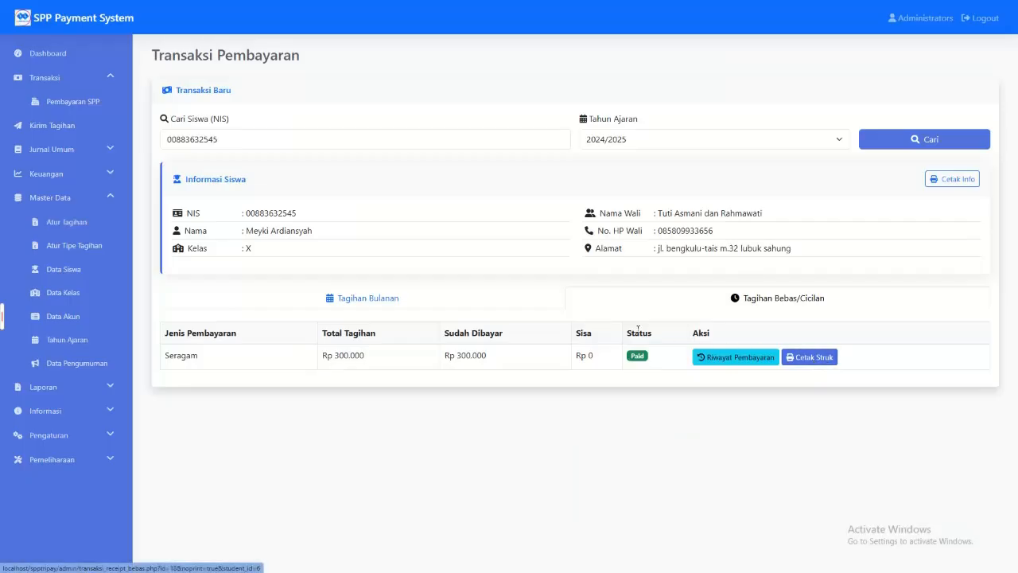
# Step: Pay the student's Desember bill under Tagihan Bulanan with Tunai as payment method and confirm the processing
pyautogui.click(450, 292)
pyautogui.scroll(-2, 657, 343)
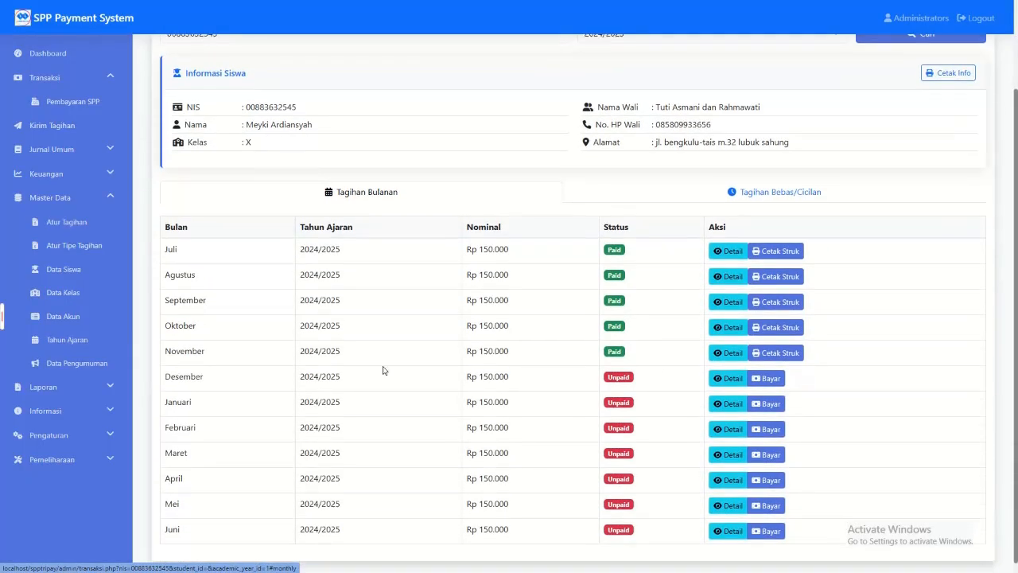
pyautogui.click(768, 378)
pyautogui.click(469, 184)
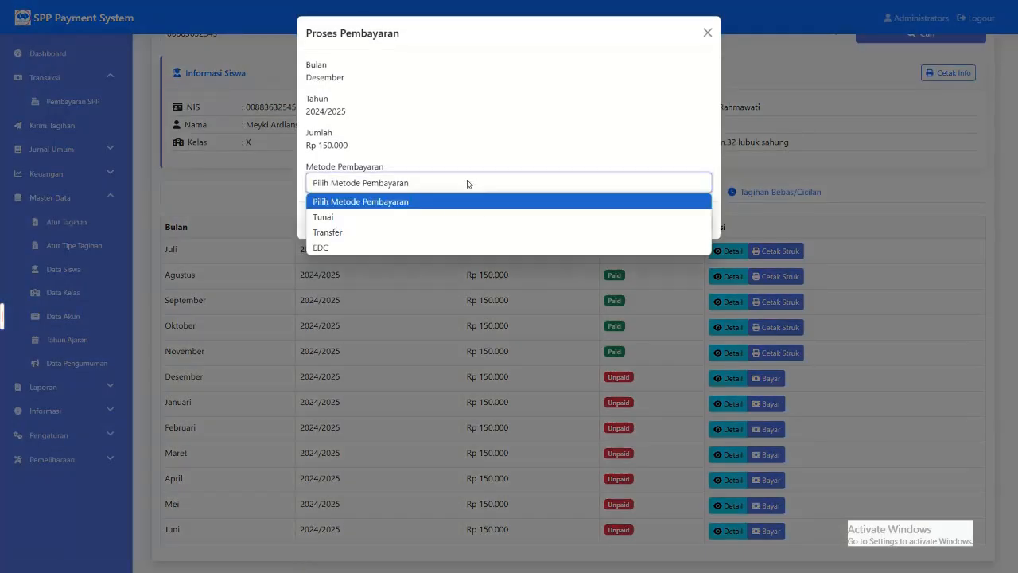
pyautogui.click(439, 212)
pyautogui.click(546, 185)
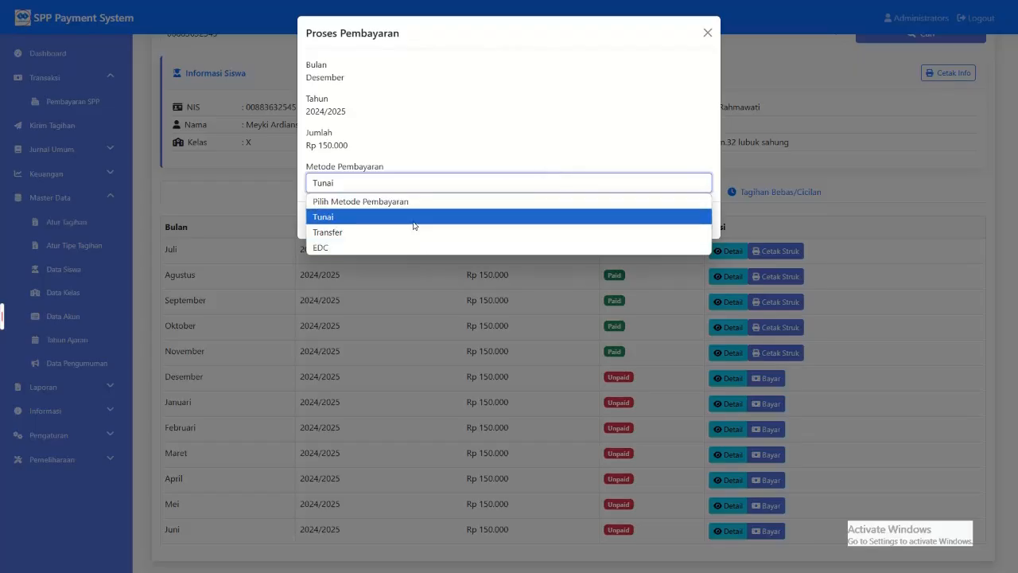
pyautogui.click(413, 223)
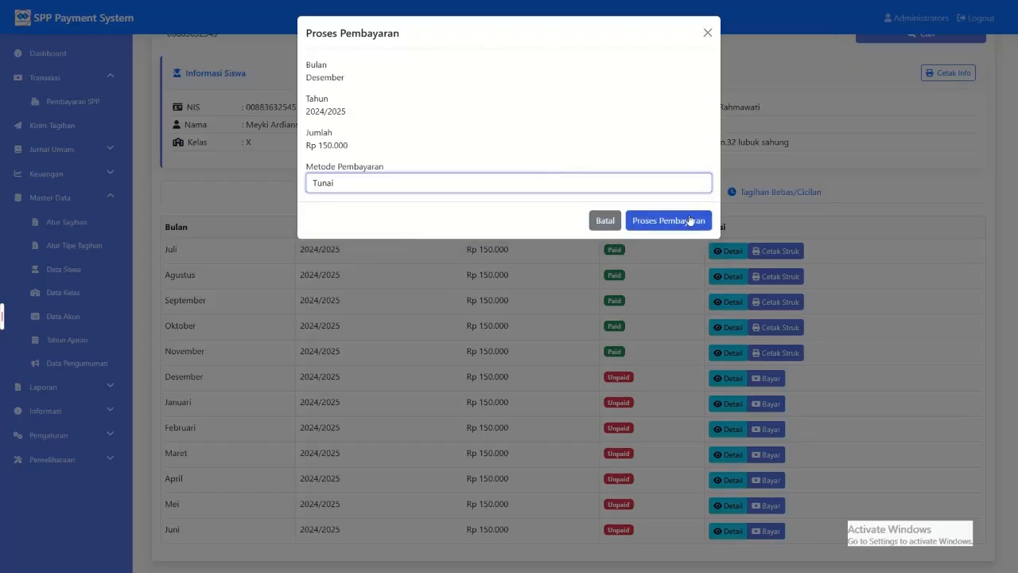
pyautogui.click(654, 222)
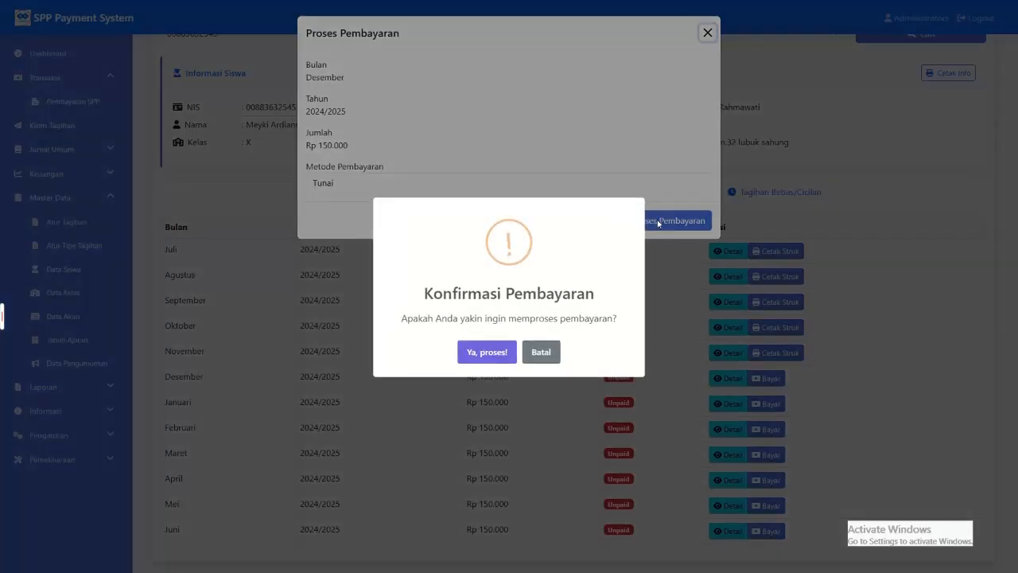
pyautogui.click(487, 352)
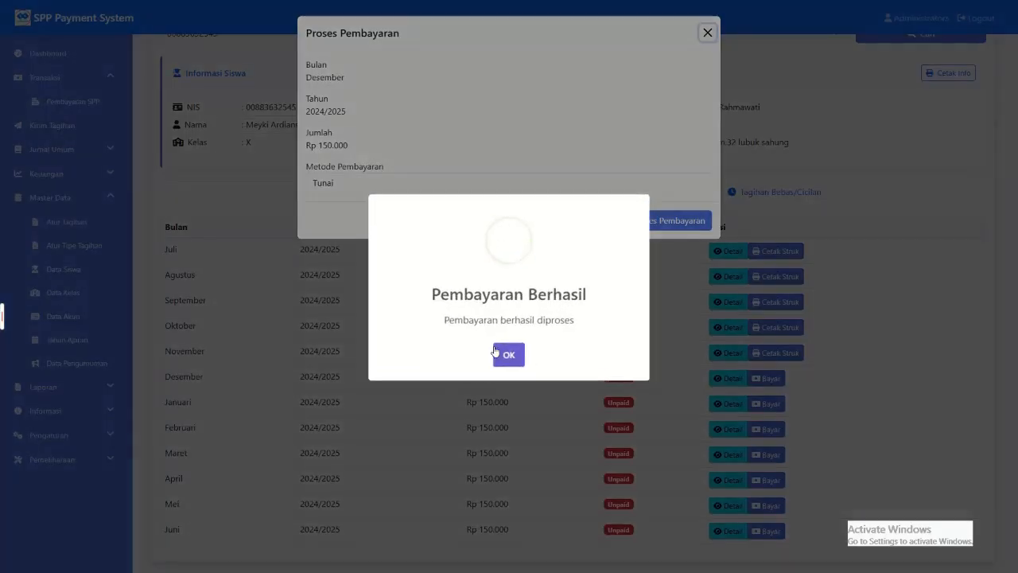
pyautogui.click(508, 356)
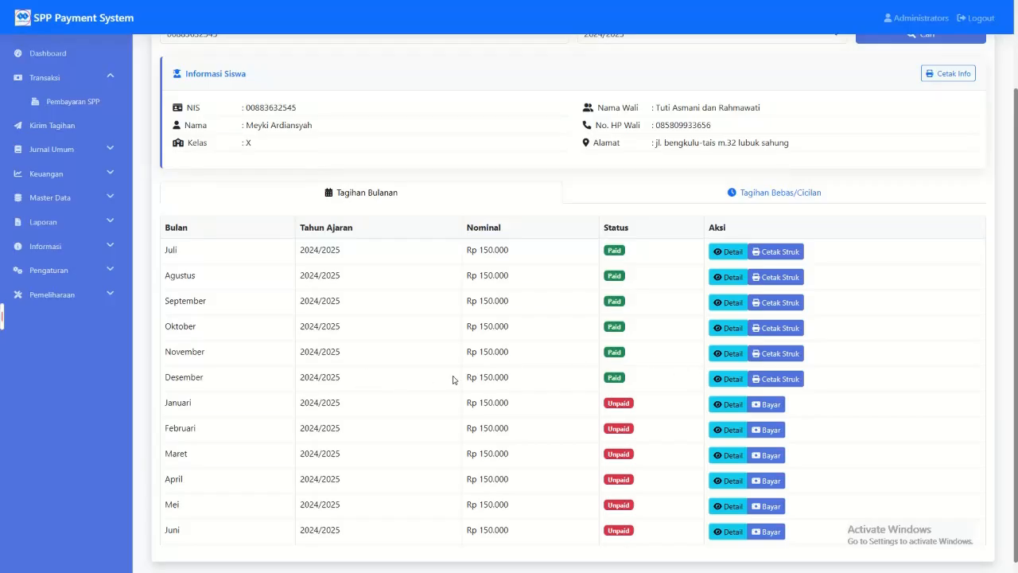
# Step: View the receipt for the Desember payment, close it, and return to the list of monthly bills
pyautogui.click(775, 380)
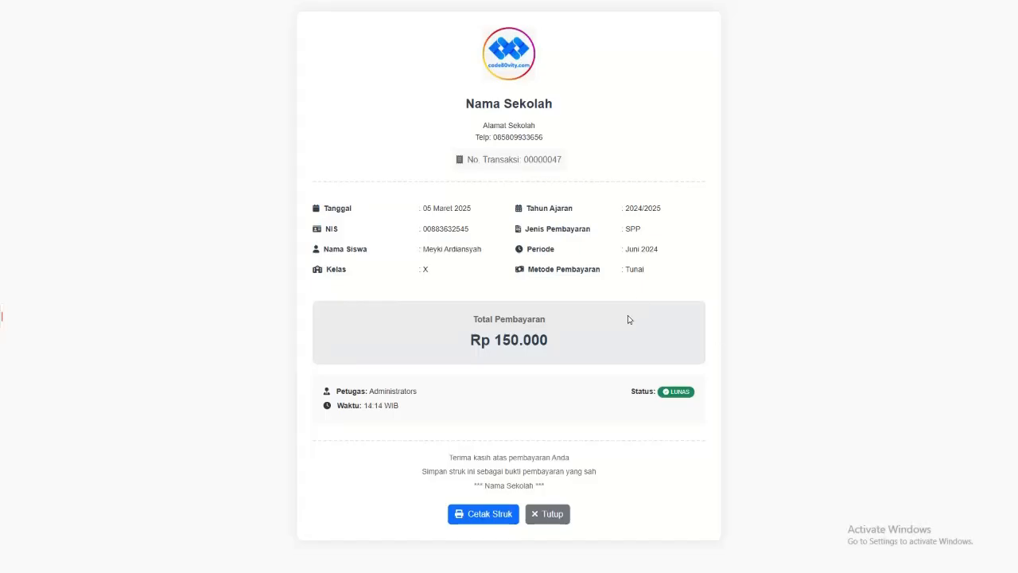
pyautogui.hotkey('ctrl', 'w')
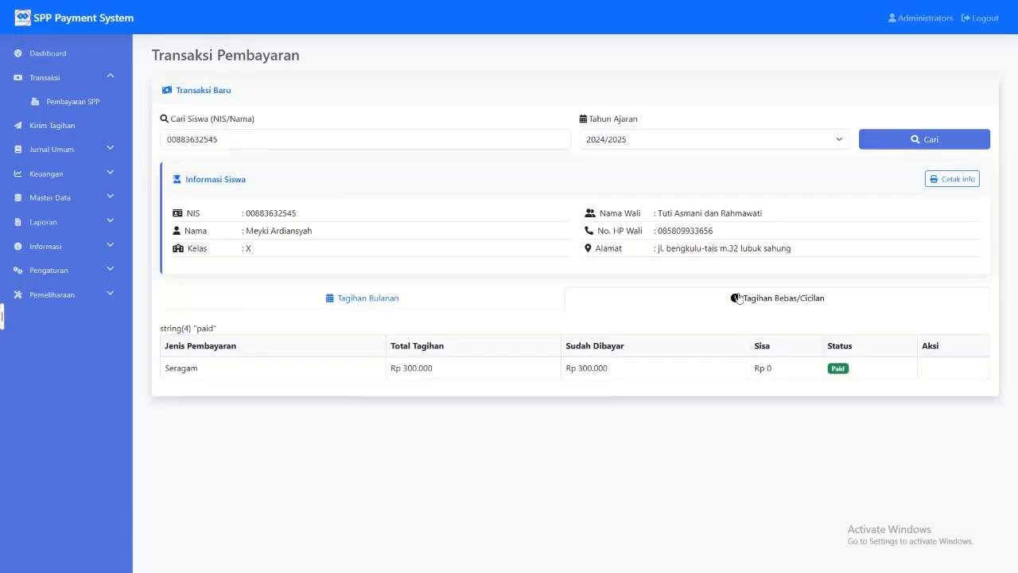
pyautogui.click(450, 308)
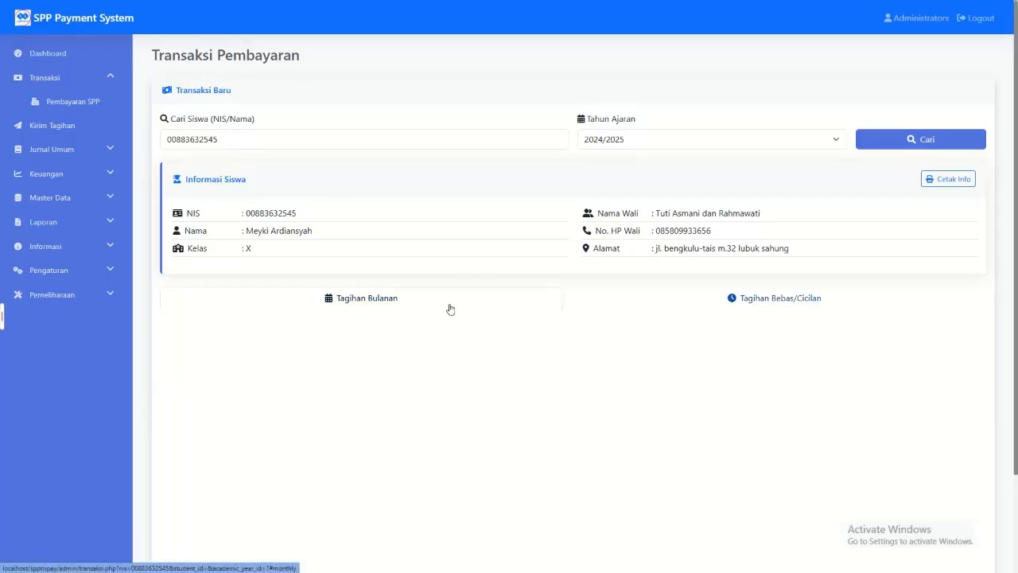
pyautogui.scroll(-1, 710, 369)
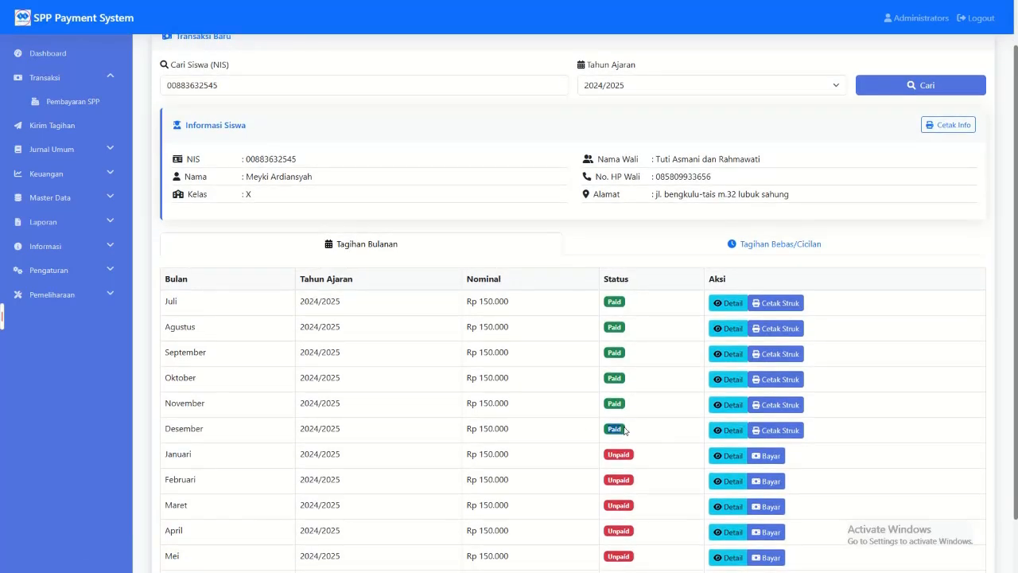
# Step: Check the payment details of the Desember bill in the monthly list and close them
pyautogui.click(729, 430)
pyautogui.click(600, 67)
pyautogui.click(733, 430)
pyautogui.click(599, 70)
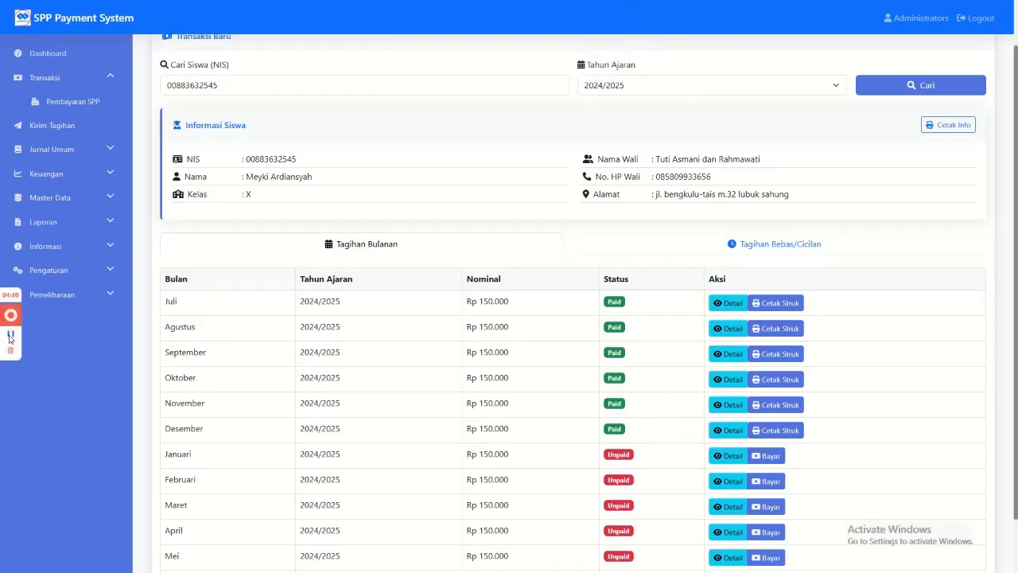
pyautogui.click(10, 337)
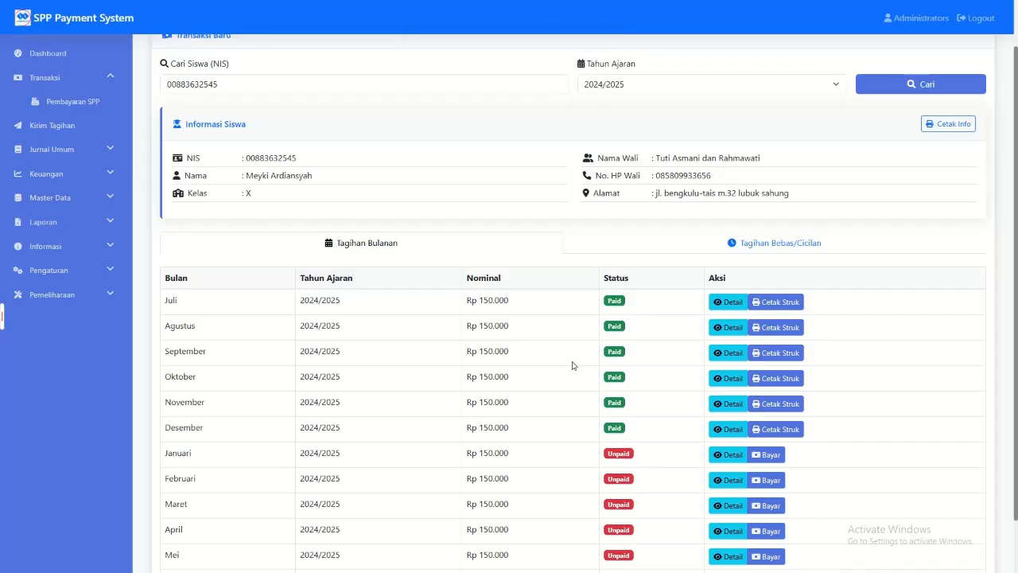
# Step: Compare the payment details of the Juli, Oktober and Desember bills, and view the Juli receipt
pyautogui.click(728, 301)
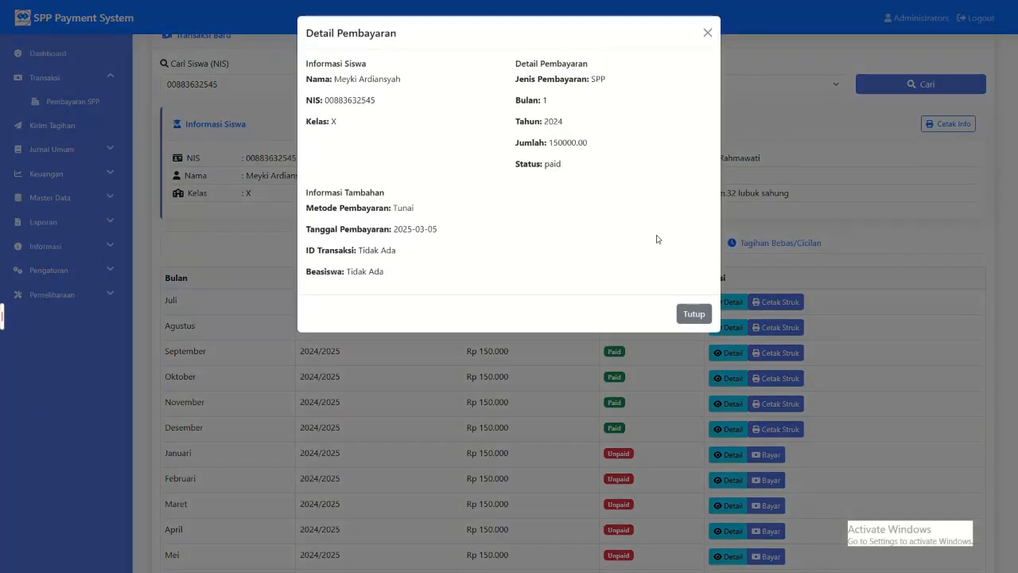
pyautogui.click(704, 311)
pyautogui.click(719, 378)
pyautogui.click(621, 411)
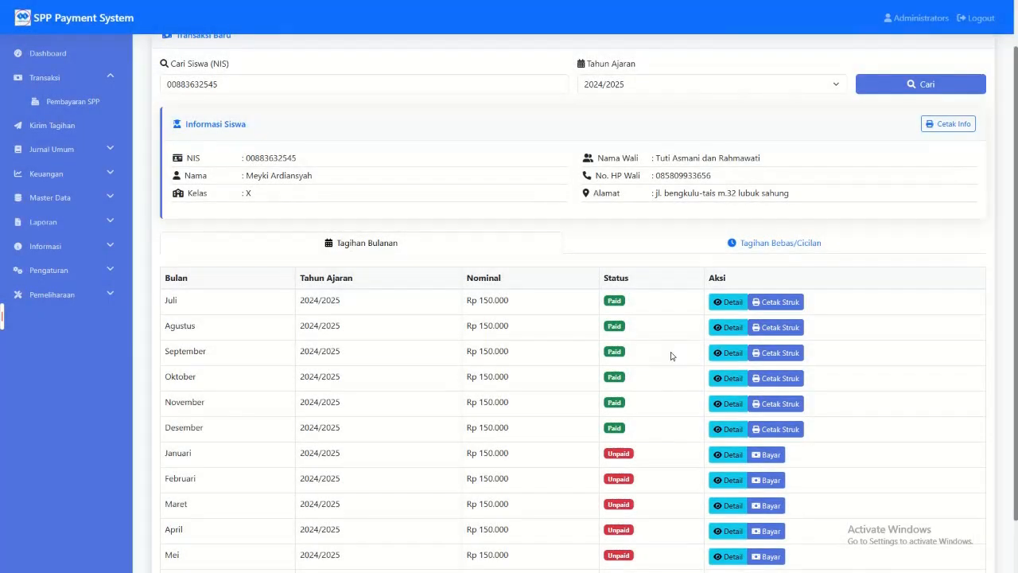
pyautogui.click(727, 429)
pyautogui.click(677, 417)
pyautogui.click(773, 311)
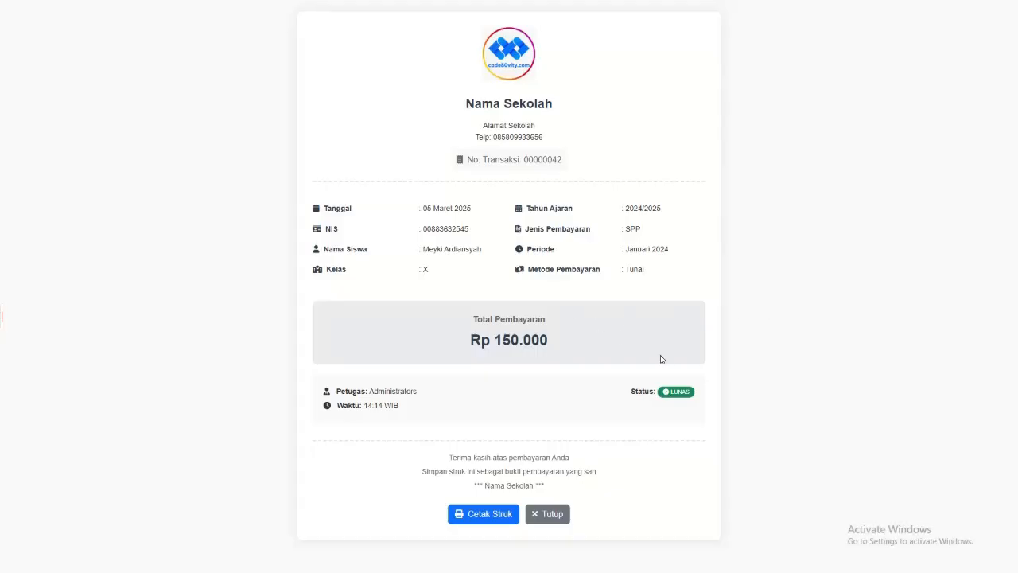
pyautogui.hotkey('ctrl', 'w')
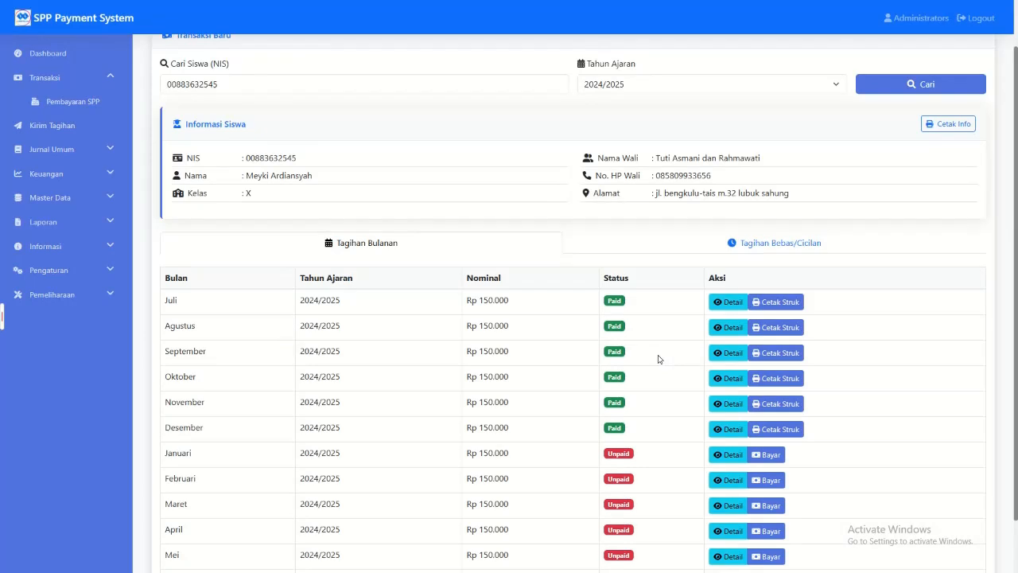
# Step: Look at the payment types offered in Kirim Tagihan, and open Data Siswa under Master Data
pyautogui.click(70, 125)
pyautogui.click(254, 109)
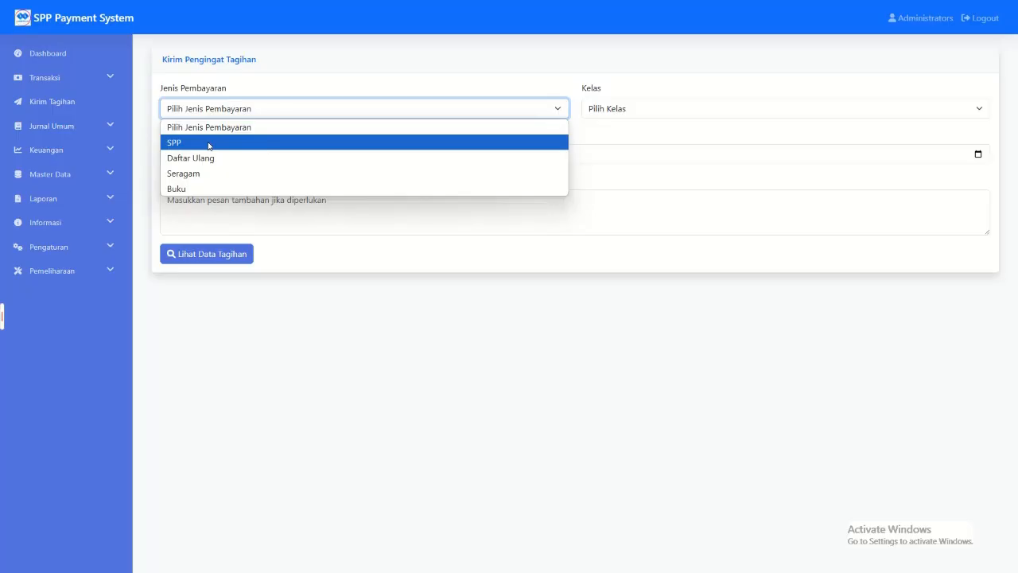
pyautogui.click(64, 177)
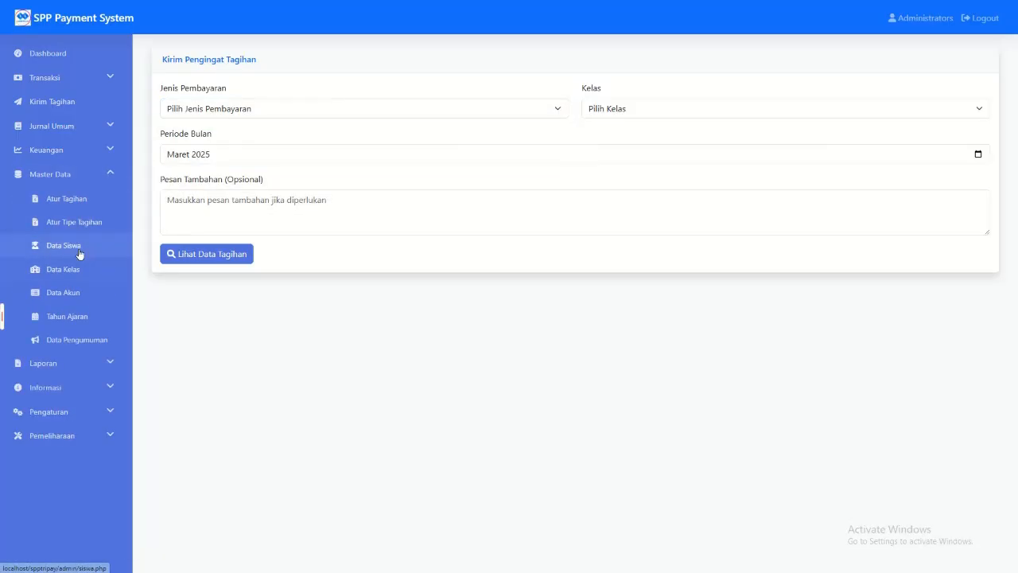
pyautogui.click(80, 252)
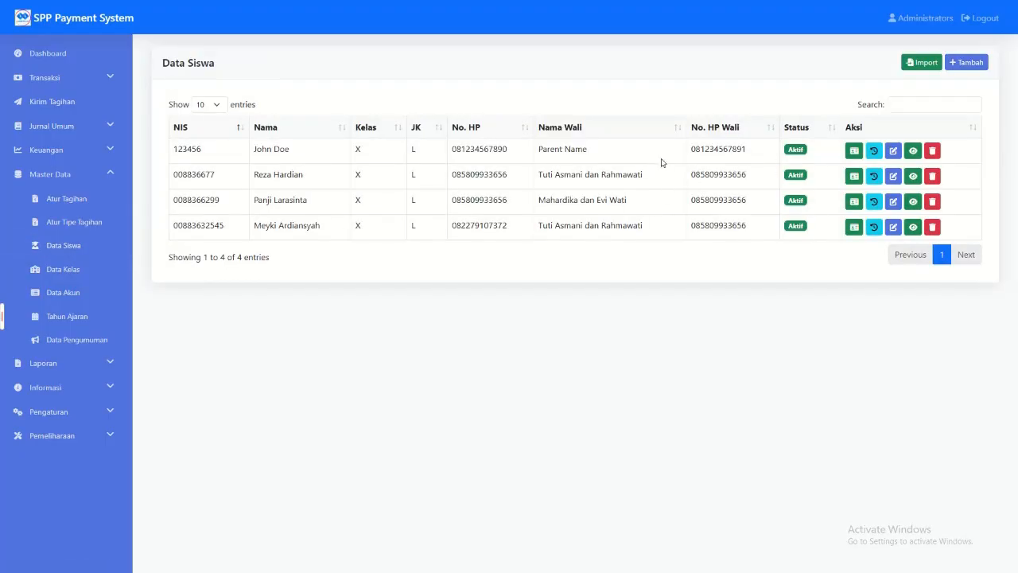
# Step: Replace both No HP and No HP Orang Tua of the first listed student with the same new phone number and save
pyautogui.click(893, 151)
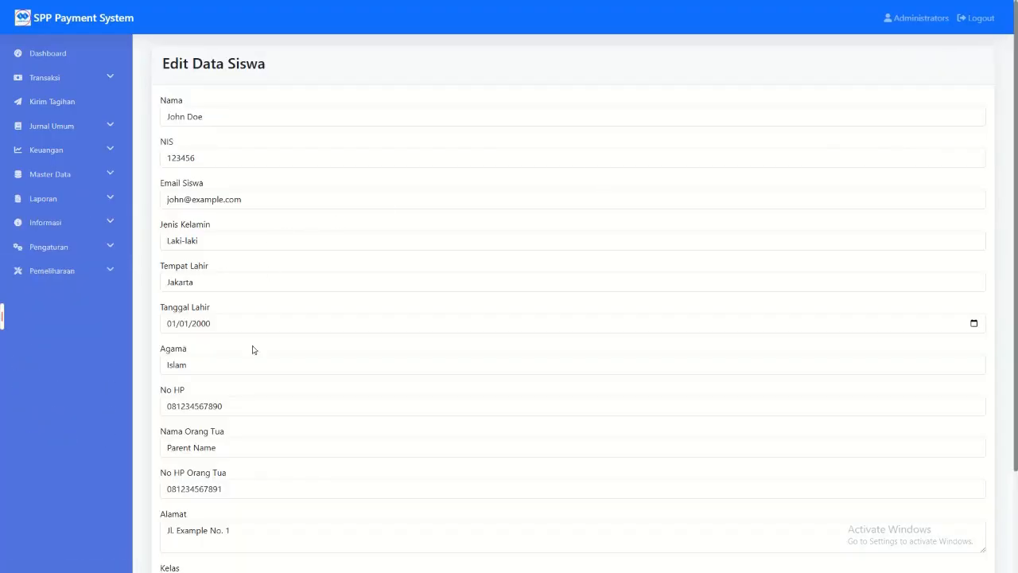
pyautogui.moveTo(262, 404); pyautogui.dragTo(162, 405)
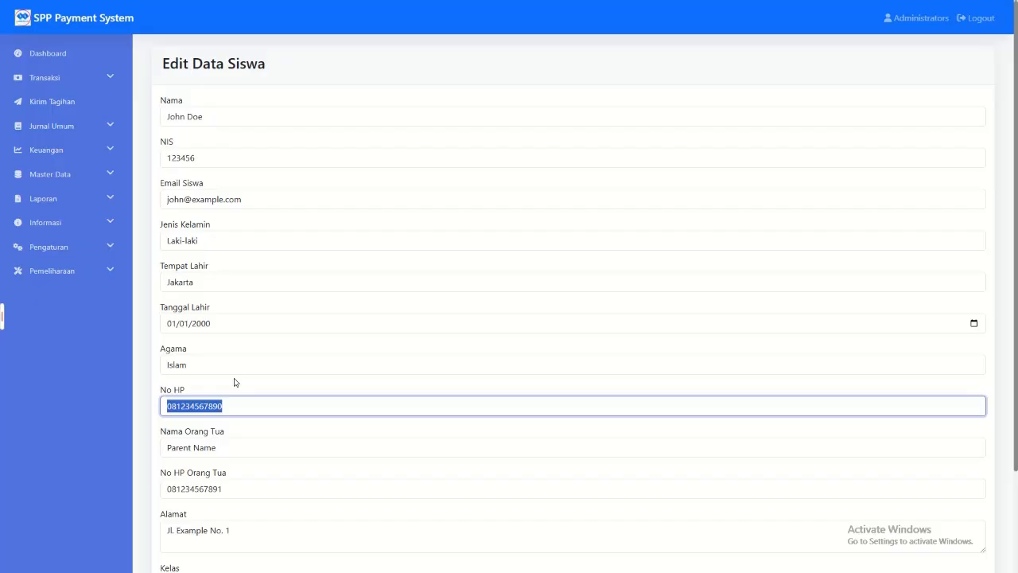
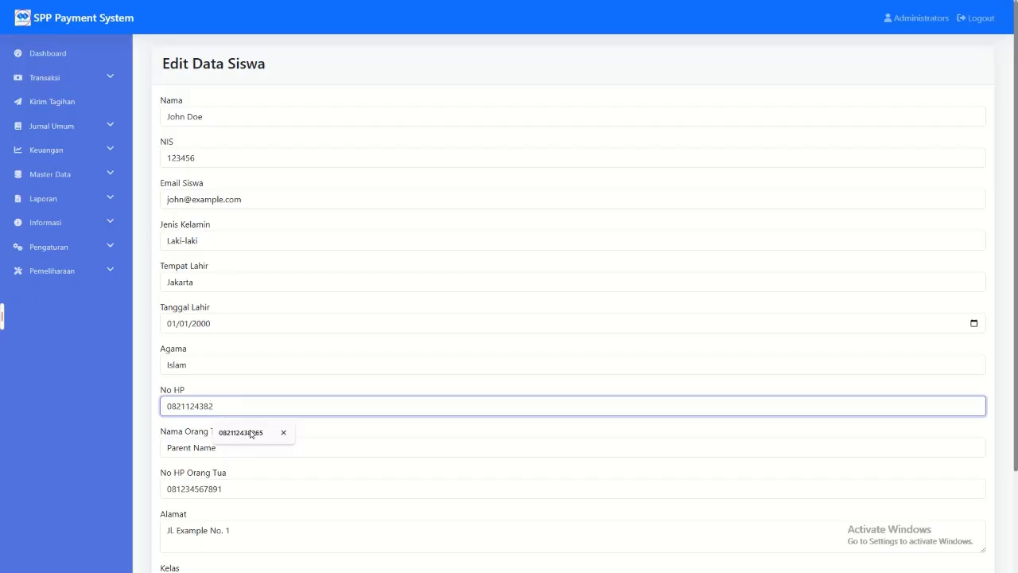
pyautogui.hotkey('ctrl', 'a')
pyautogui.hotkey('ctrl', 'c')
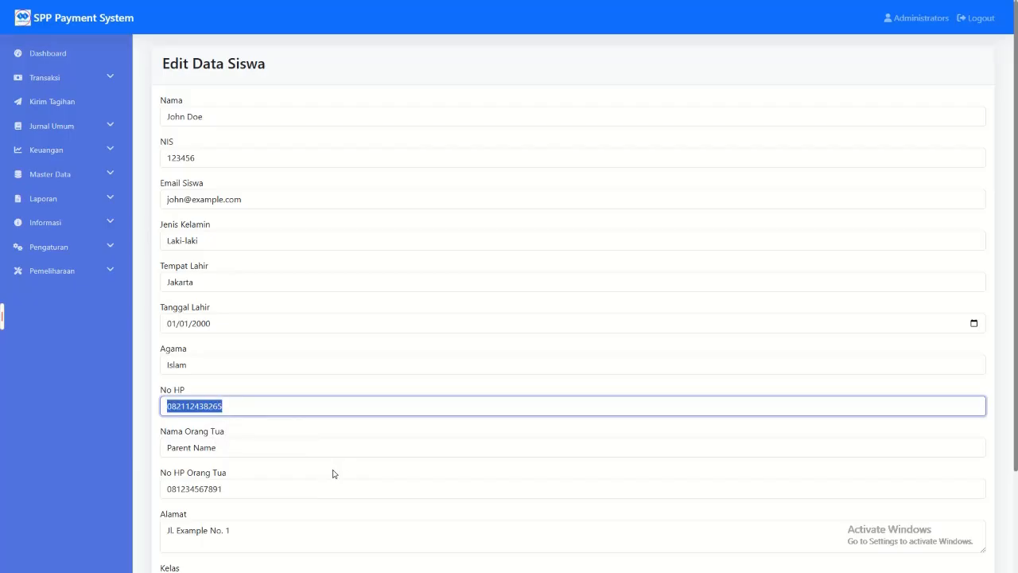
pyautogui.doubleClick(228, 489)
pyautogui.hotkey('ctrl', 'v')
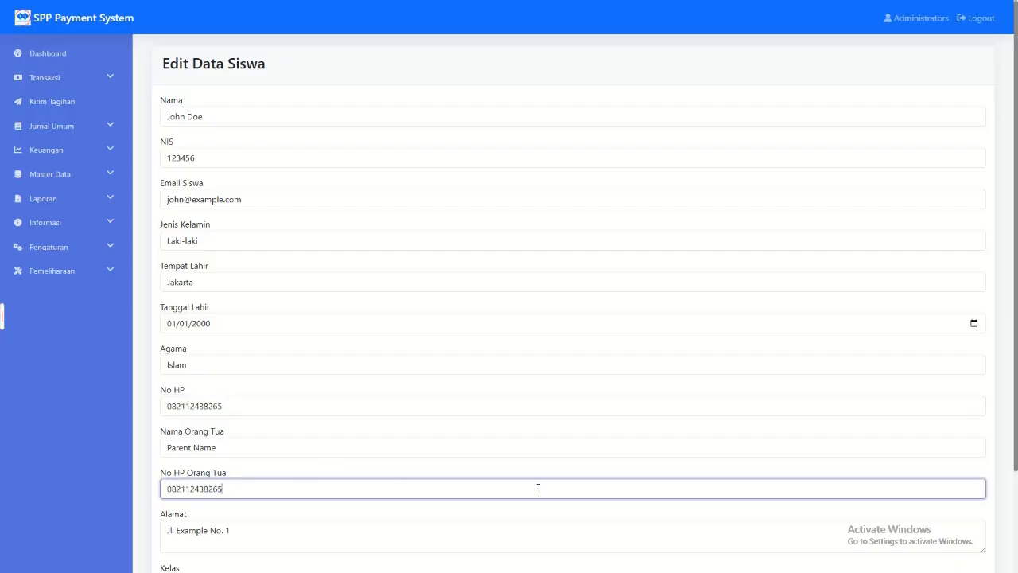
pyautogui.scroll(-1, 476, 469)
pyautogui.scroll(-2, 477, 470)
pyautogui.click(245, 528)
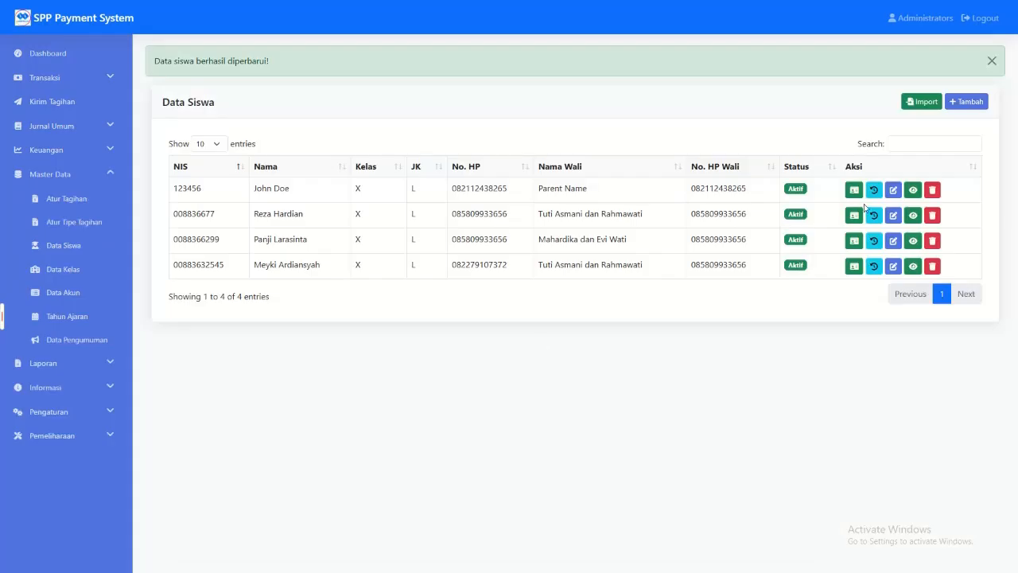
# Step: Copy the first student's guardian phone number into No HP Orang Tua of the second student and save the record
pyautogui.doubleClick(735, 190)
pyautogui.hotkey('ctrl', 'c')
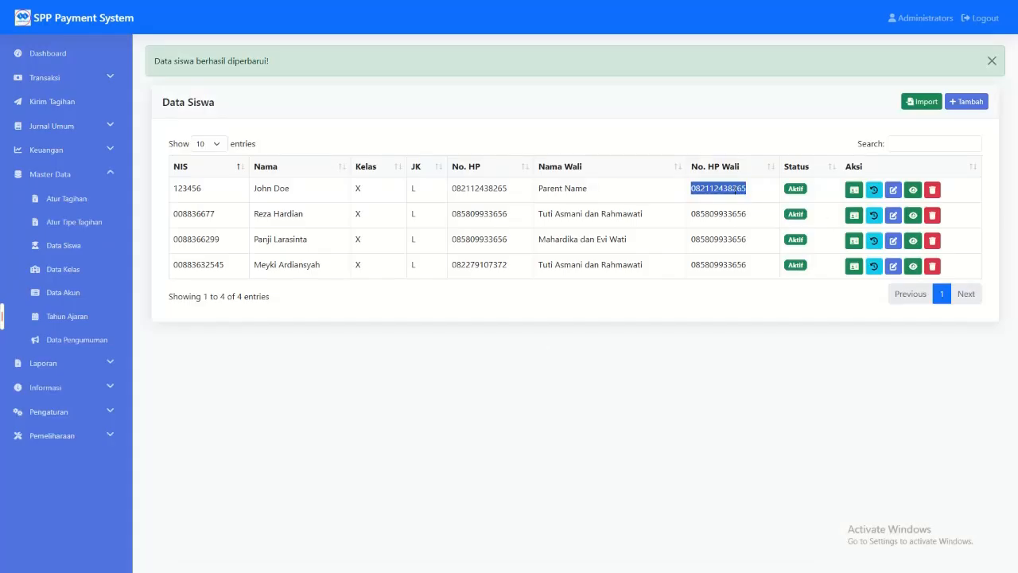
pyautogui.click(892, 214)
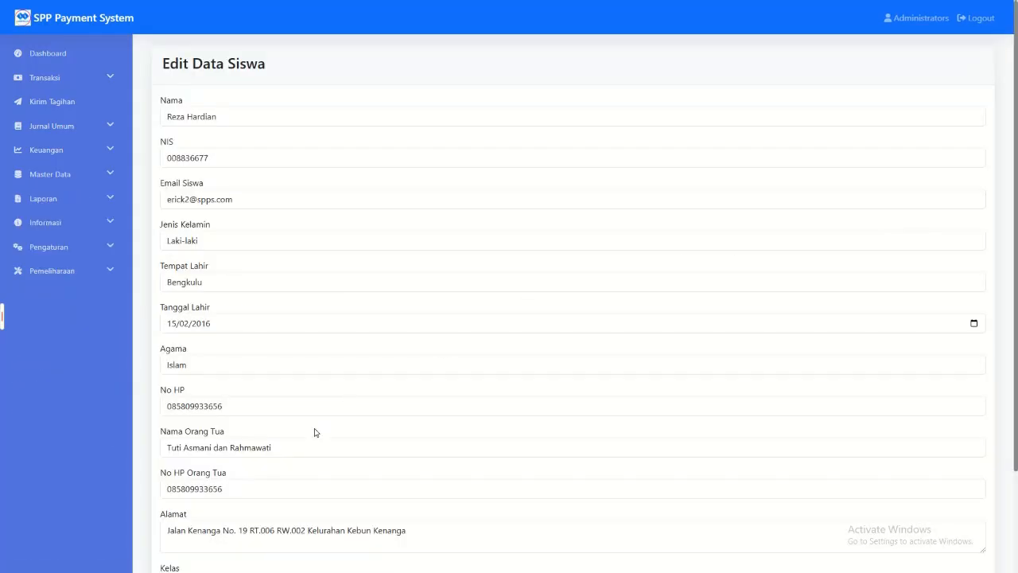
pyautogui.doubleClick(268, 486)
pyautogui.hotkey('ctrl', 'v')
pyautogui.scroll(-2, 477, 477)
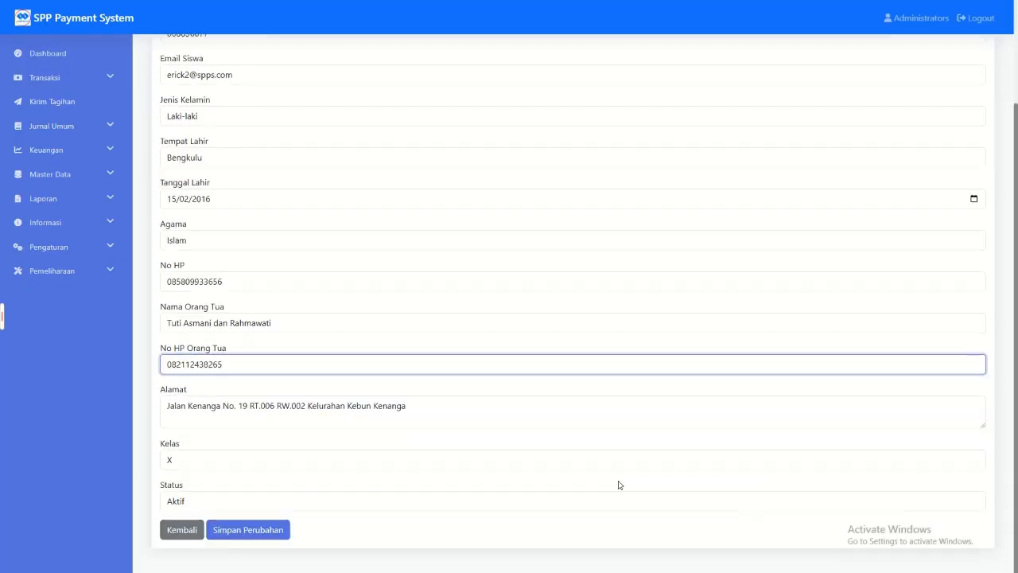
pyautogui.click(248, 529)
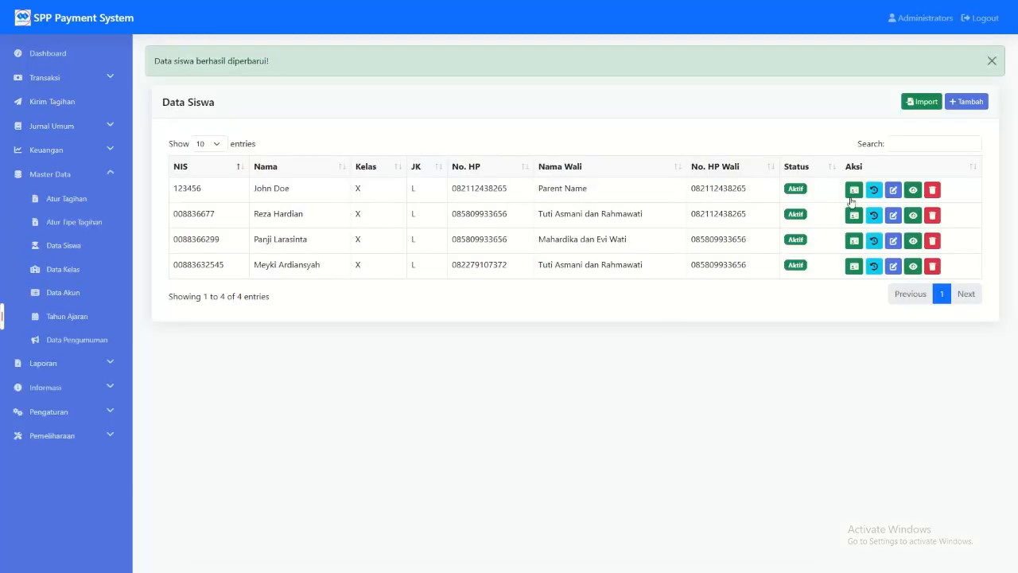
# Step: Replace No HP Orang Tua and No HP of the fourth listed student with the copied phone number and save
pyautogui.click(892, 265)
pyautogui.click(206, 489)
pyautogui.moveTo(206, 494); pyautogui.dragTo(137, 487)
pyautogui.hotkey('ctrl', 'v')
pyautogui.moveTo(242, 409); pyautogui.dragTo(88, 415)
pyautogui.hotkey('ctrl', 'v')
pyautogui.scroll(-2, 258, 483)
pyautogui.click(250, 527)
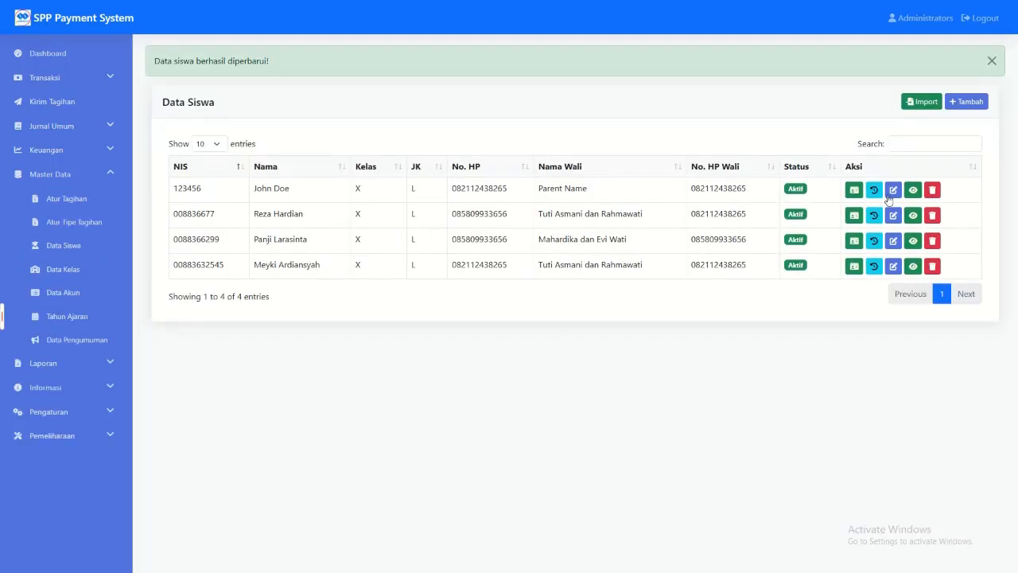
# Step: Replace No HP Orang Tua of the third listed student with the copied phone number and save the record
pyautogui.click(893, 240)
pyautogui.scroll(-3, 239, 436)
pyautogui.moveTo(229, 365); pyautogui.dragTo(92, 360)
pyautogui.hotkey('ctrl', 'v')
pyautogui.click(253, 530)
# Step: Show the bill data in Kirim Tagihan for payment type SPP and the first class X option
pyautogui.click(44, 102)
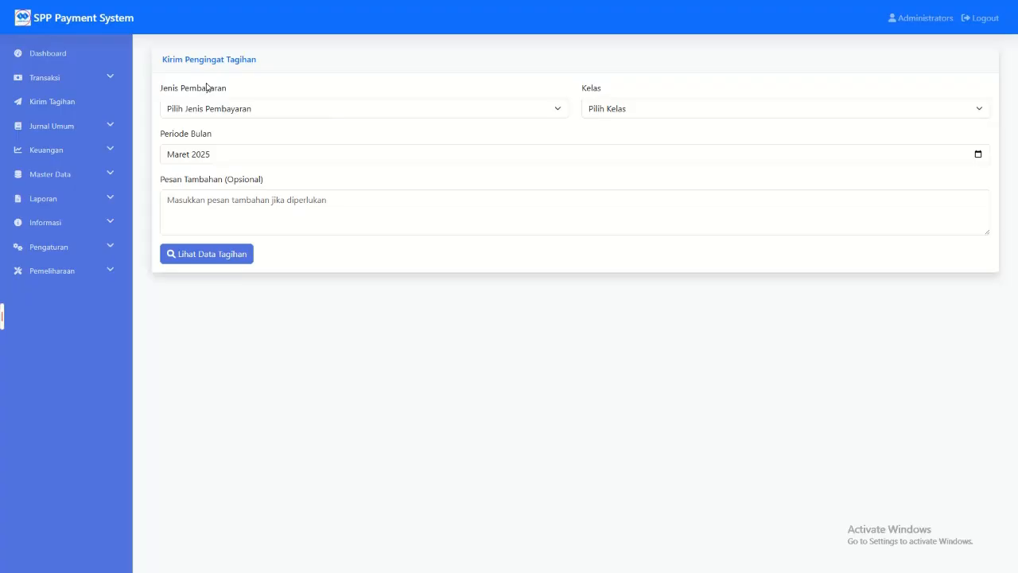
pyautogui.click(243, 110)
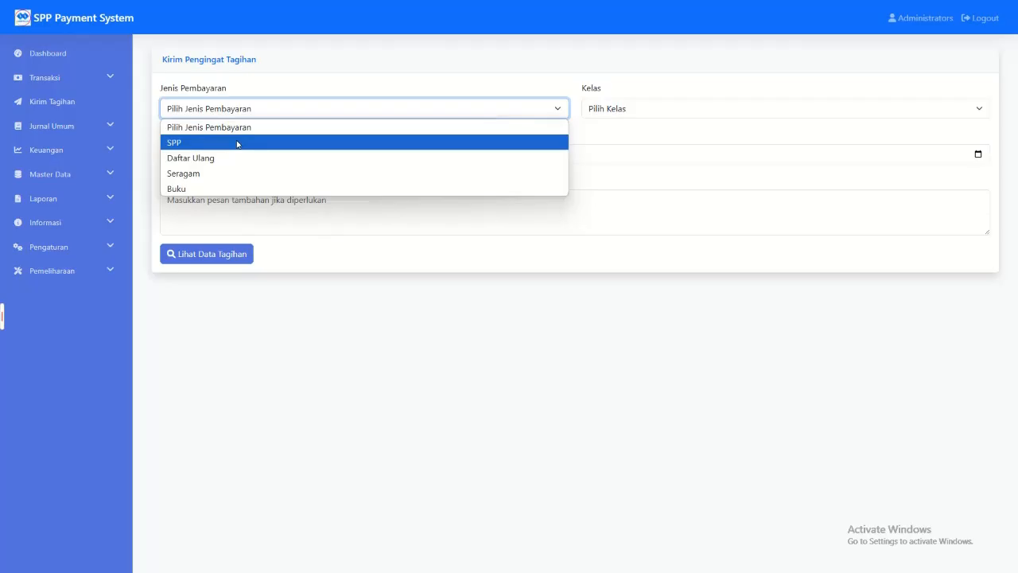
pyautogui.click(237, 144)
pyautogui.click(608, 111)
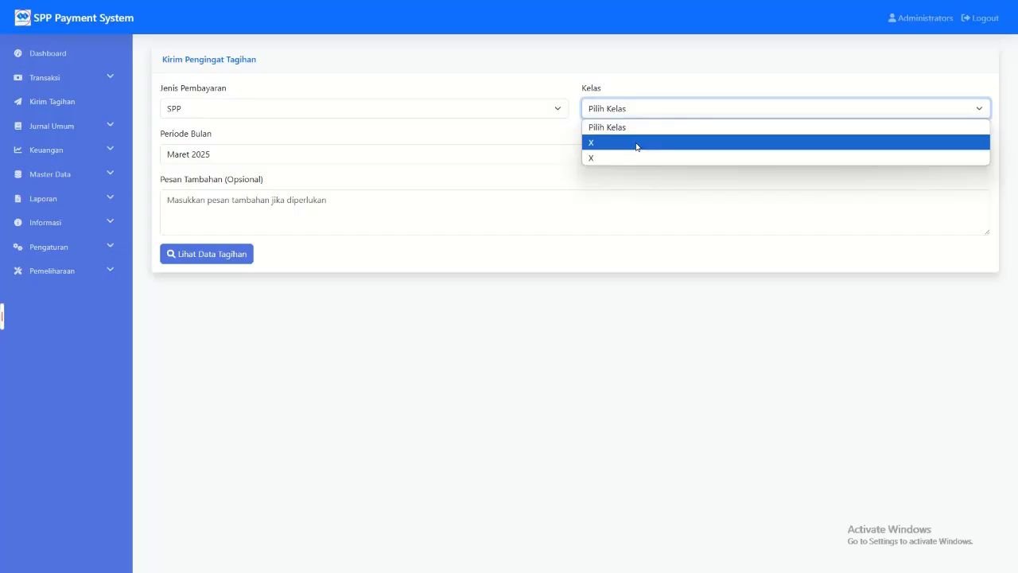
pyautogui.click(636, 142)
pyautogui.click(224, 255)
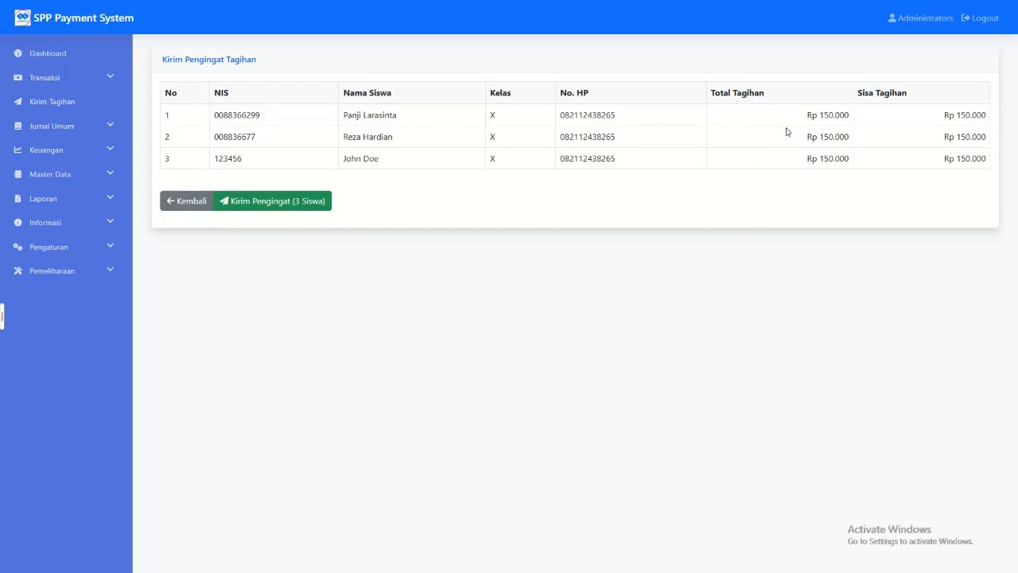
# Step: Send the SPP bill reminder to all three listed class X students and confirm the sending
pyautogui.click(638, 173)
pyautogui.moveTo(554, 122); pyautogui.dragTo(607, 136)
pyautogui.click(570, 114)
pyautogui.click(383, 127)
pyautogui.moveTo(353, 115); pyautogui.dragTo(395, 156)
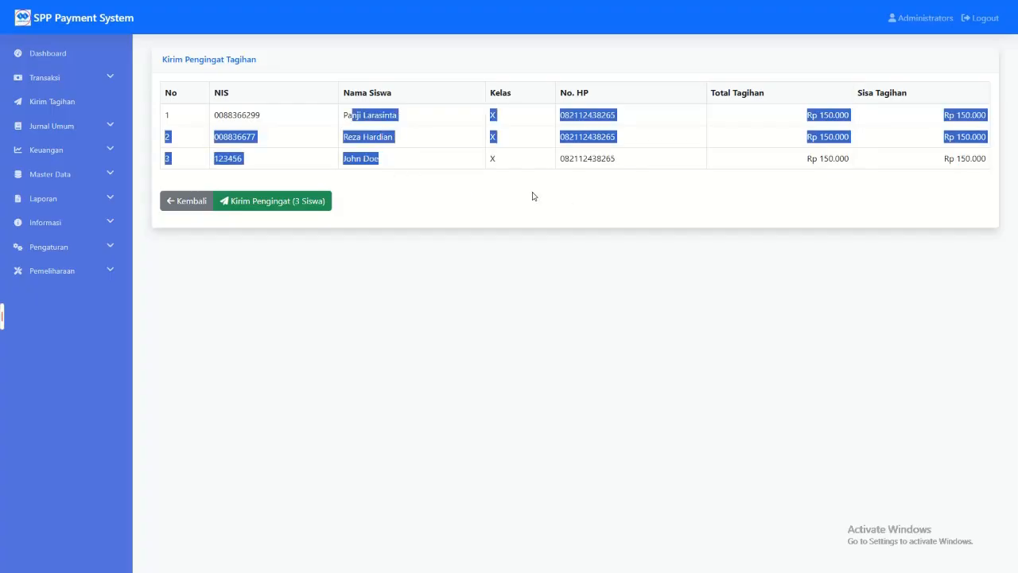
pyautogui.click(315, 209)
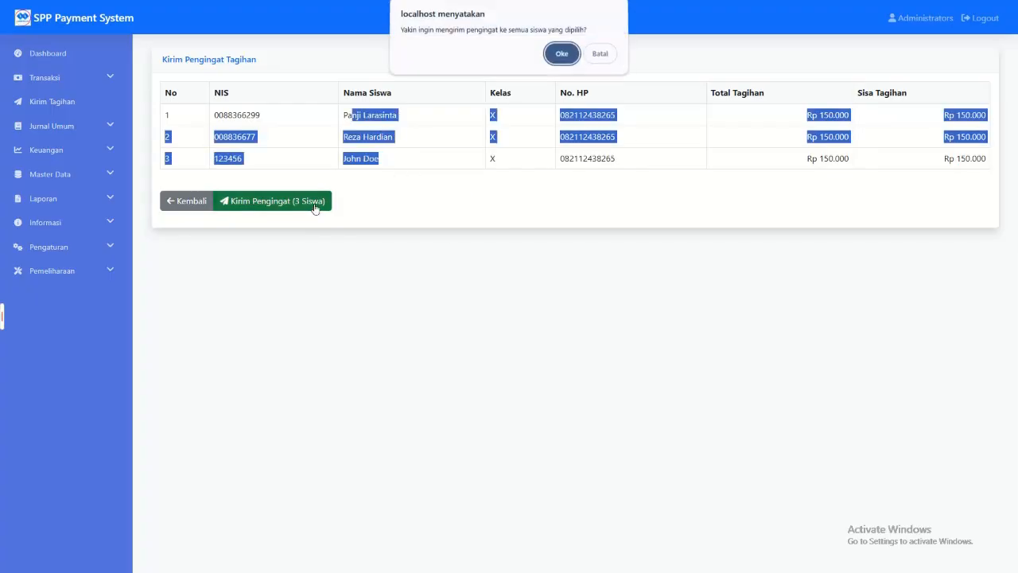
pyautogui.click(557, 54)
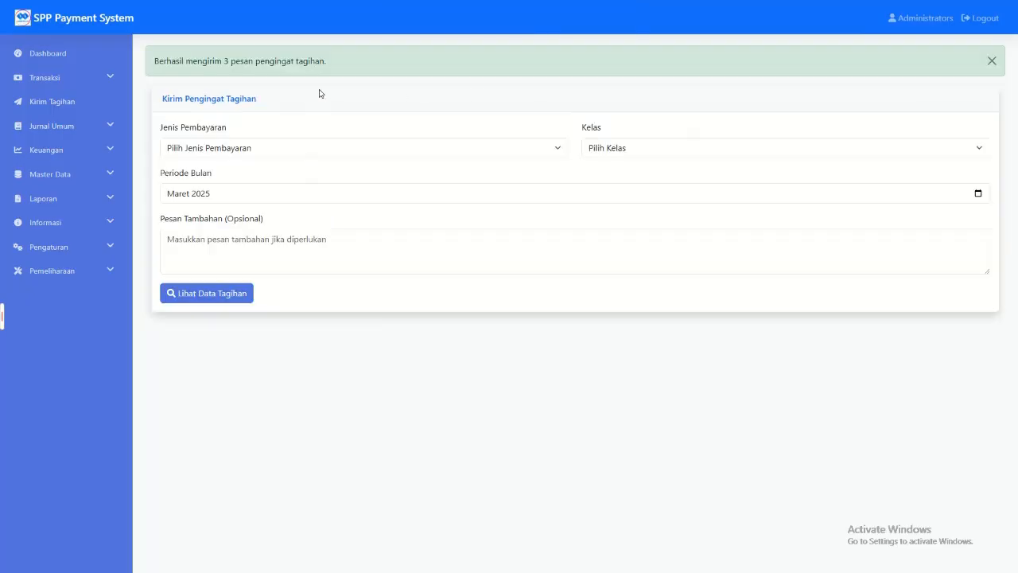
pyautogui.moveTo(170, 60); pyautogui.dragTo(369, 71)
pyautogui.click(369, 70)
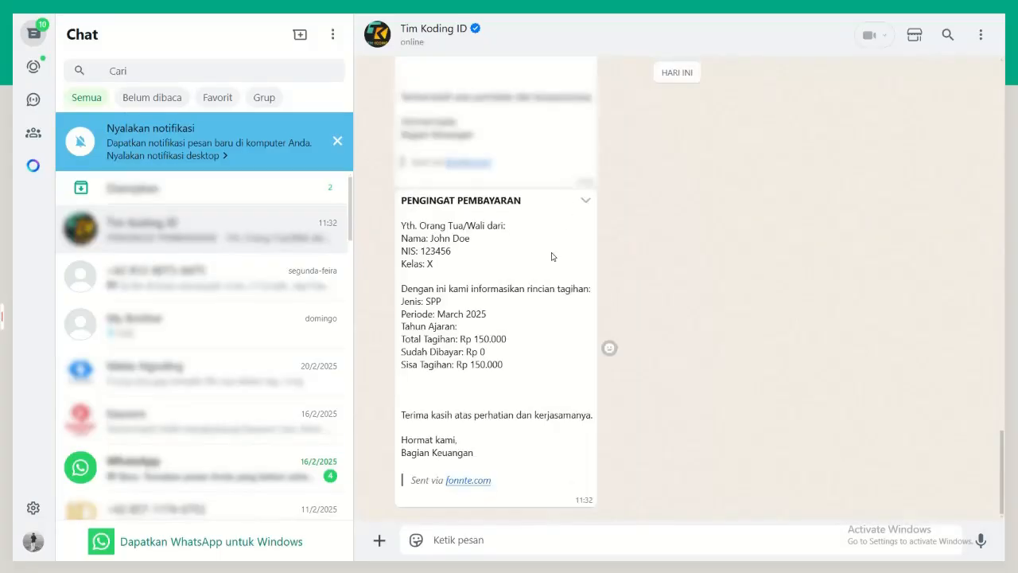
# Step: Examine the SPP reminder messages received in WhatsApp, checking each student's details, period and outstanding bill amount
pyautogui.scroll(10, 543, 280)
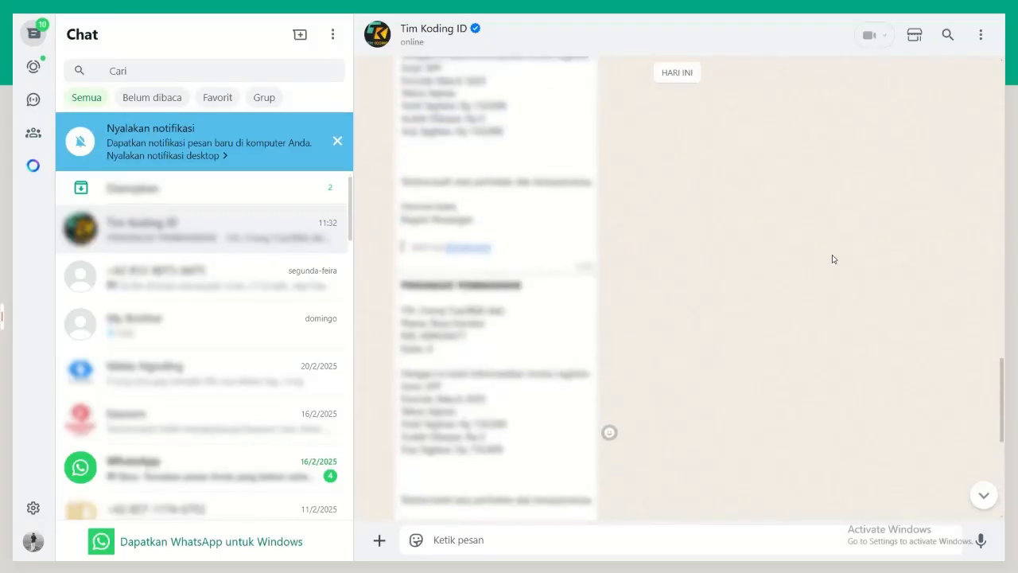
pyautogui.scroll(4, 832, 259)
pyautogui.scroll(-3, 589, 238)
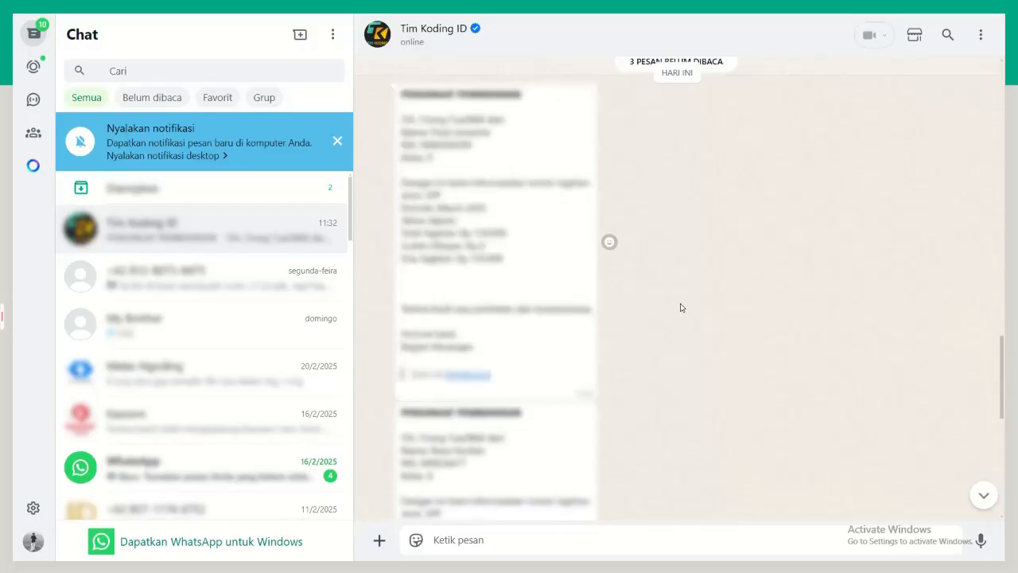
pyautogui.scroll(-3, 570, 322)
pyautogui.scroll(-5, 702, 309)
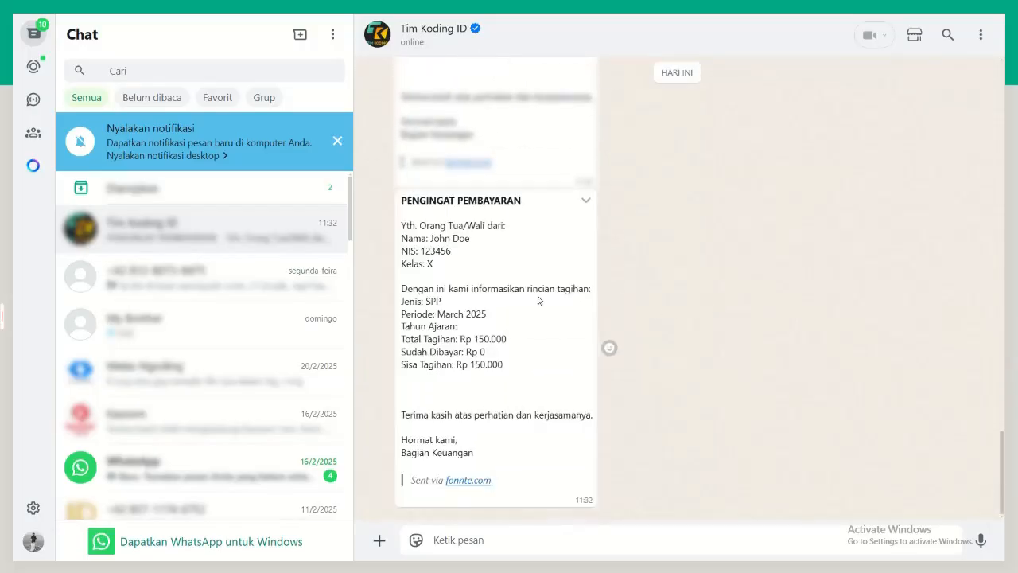
pyautogui.scroll(4, 669, 307)
pyautogui.scroll(-1, 668, 307)
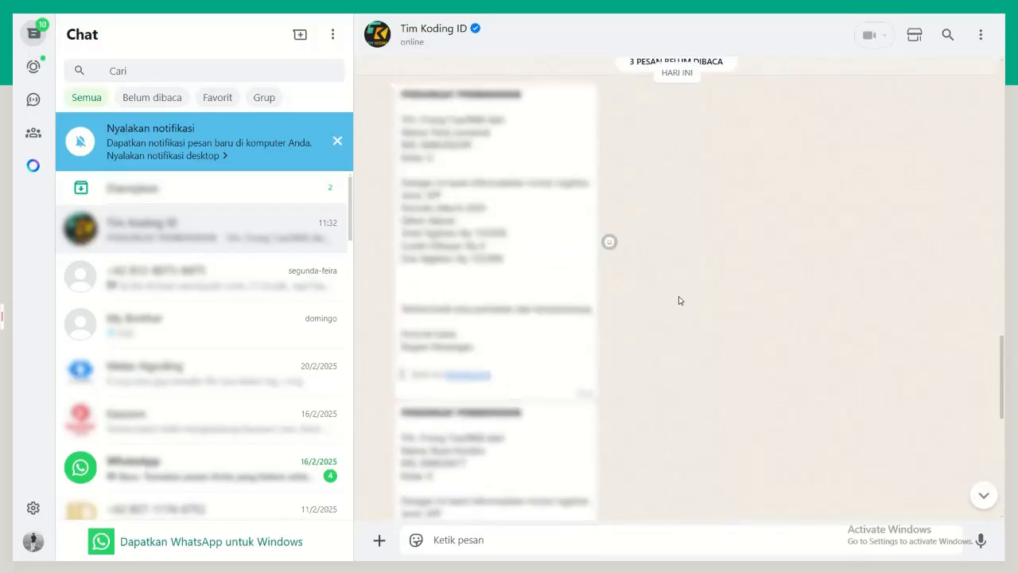
pyautogui.scroll(-5, 499, 462)
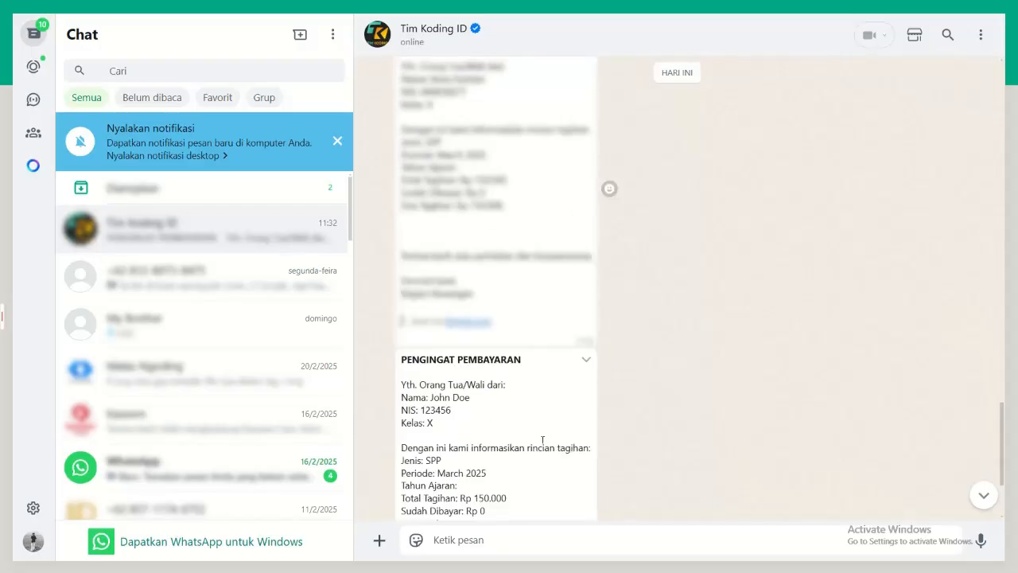
pyautogui.scroll(-2, 445, 467)
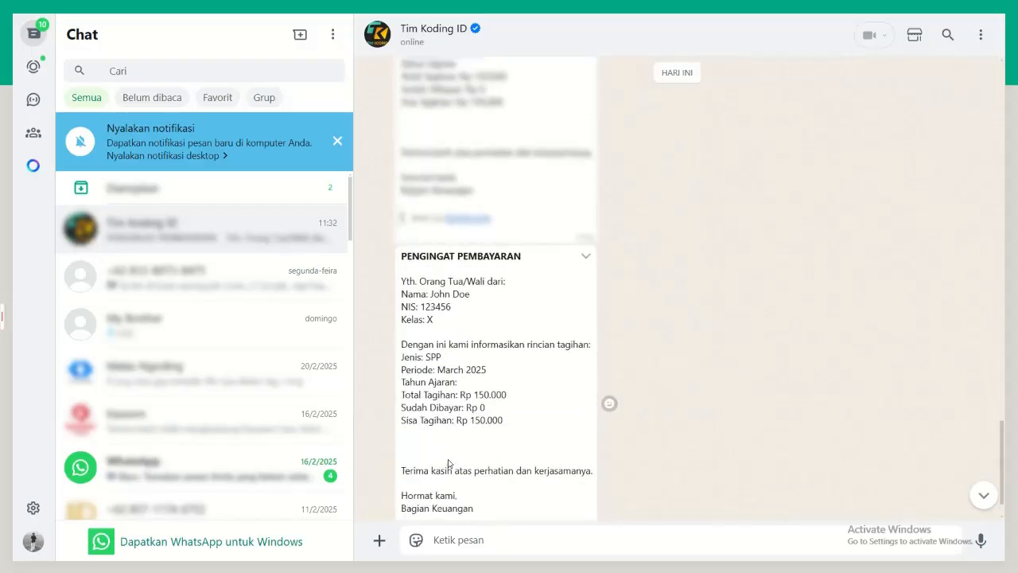
pyautogui.scroll(3, 489, 360)
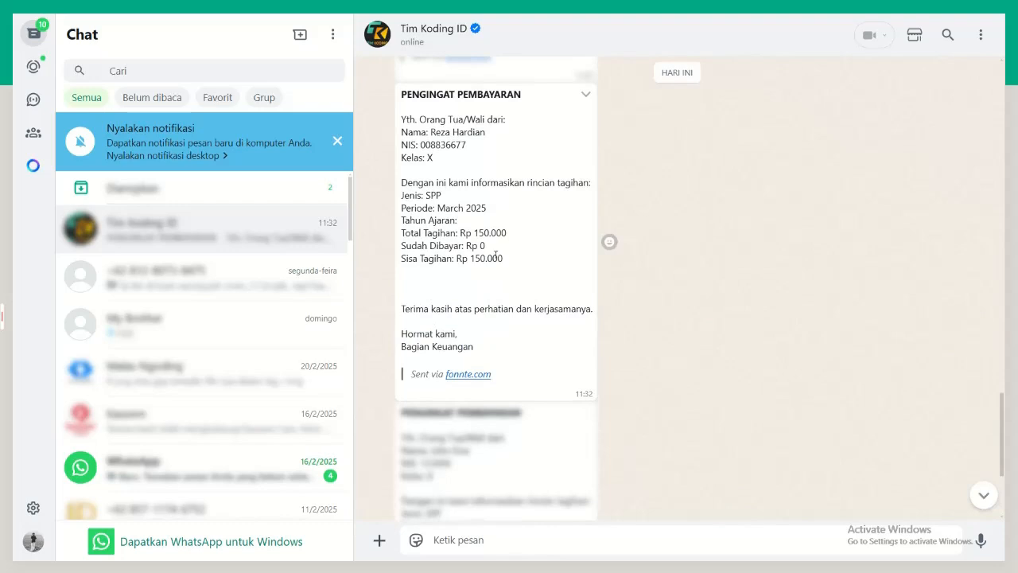
pyautogui.moveTo(509, 263); pyautogui.dragTo(459, 259)
pyautogui.scroll(-2, 609, 400)
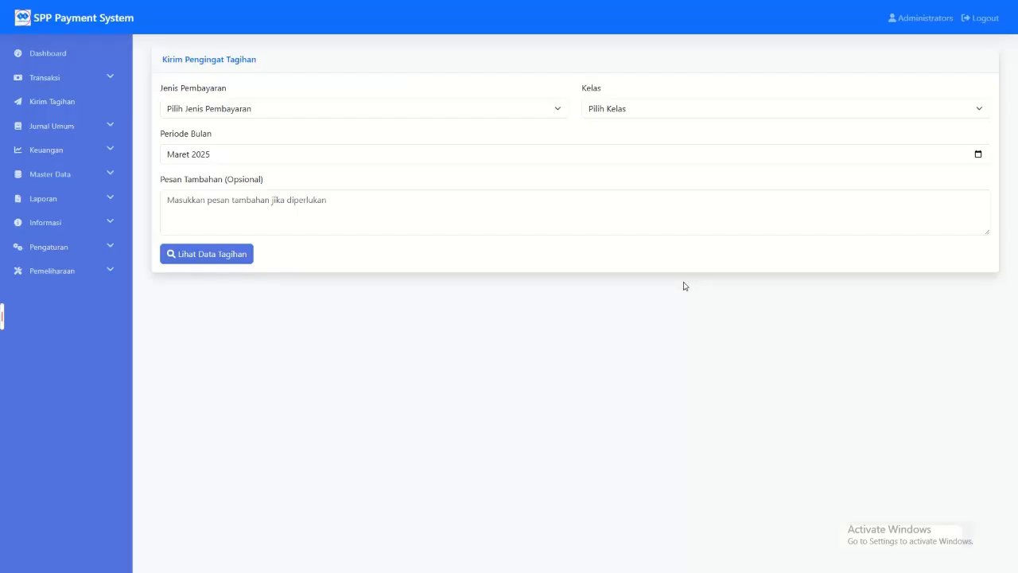
# Step: Check Kirim Tagihan for outstanding bills of payment type Seragam and the first class X option
pyautogui.click(266, 117)
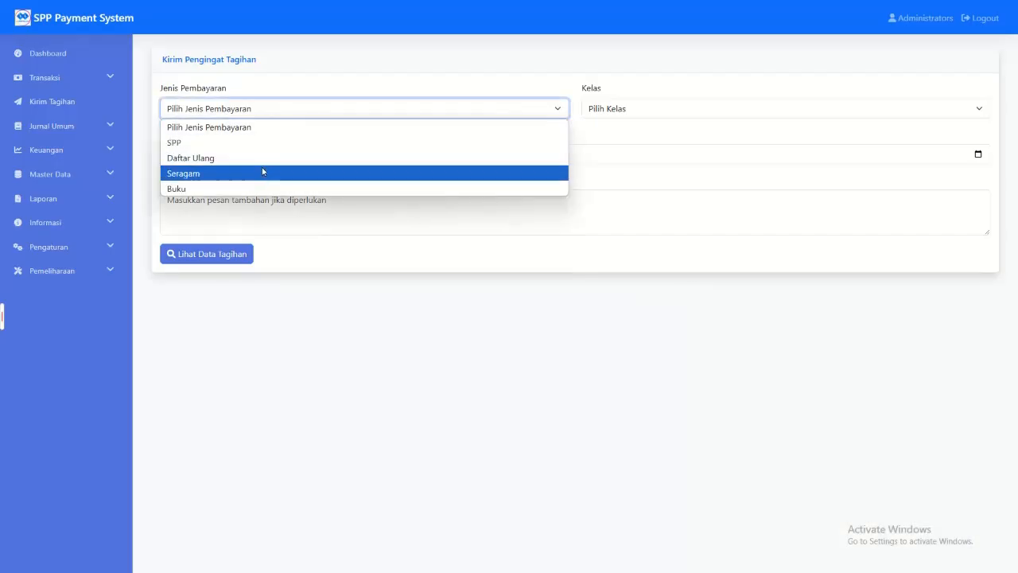
pyautogui.click(263, 170)
pyautogui.click(625, 105)
pyautogui.click(605, 141)
pyautogui.click(212, 253)
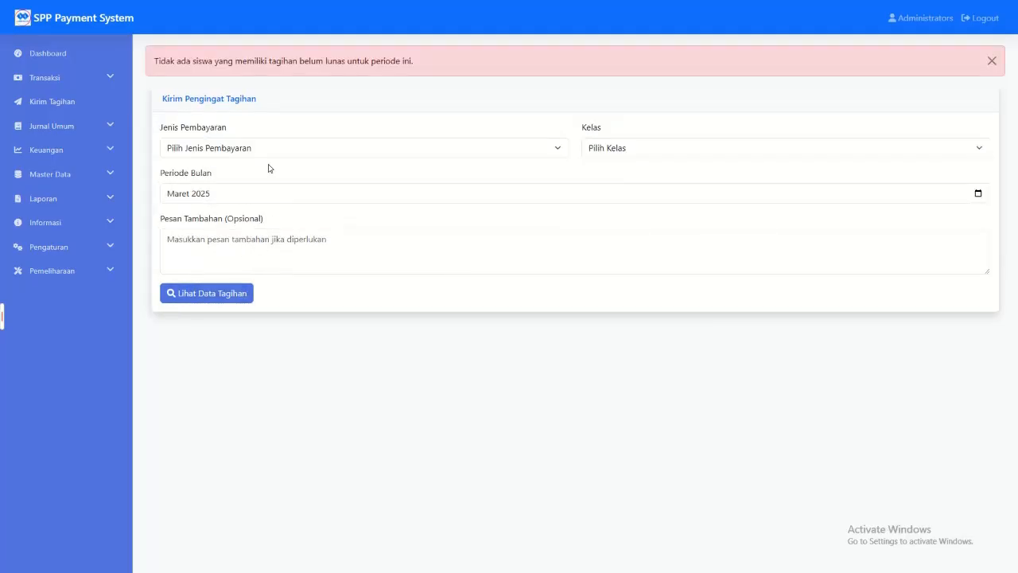
pyautogui.click(284, 144)
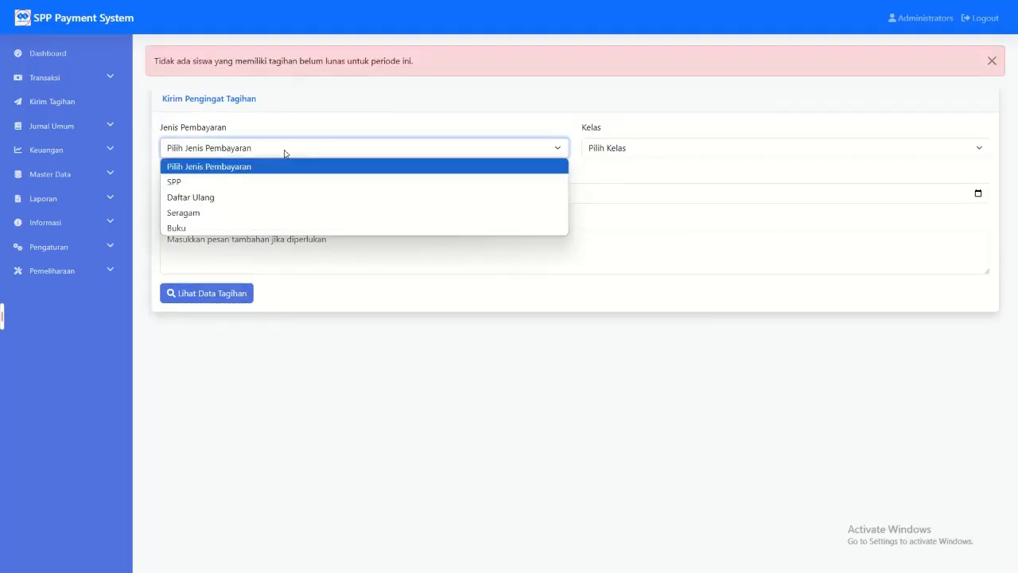
pyautogui.click(248, 212)
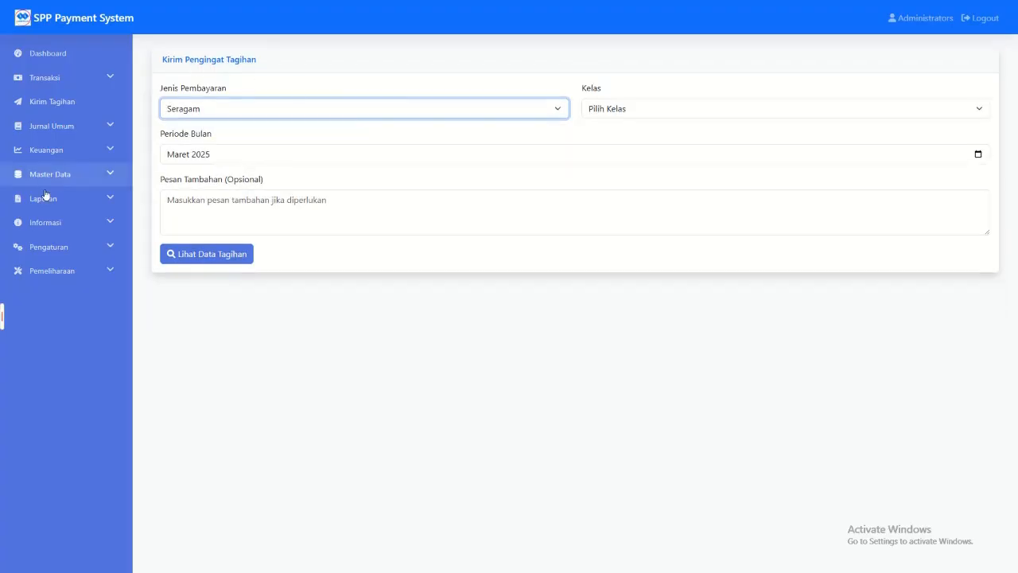
# Step: Select the NIS of the last student listed in Data Siswa for copying
pyautogui.click(99, 177)
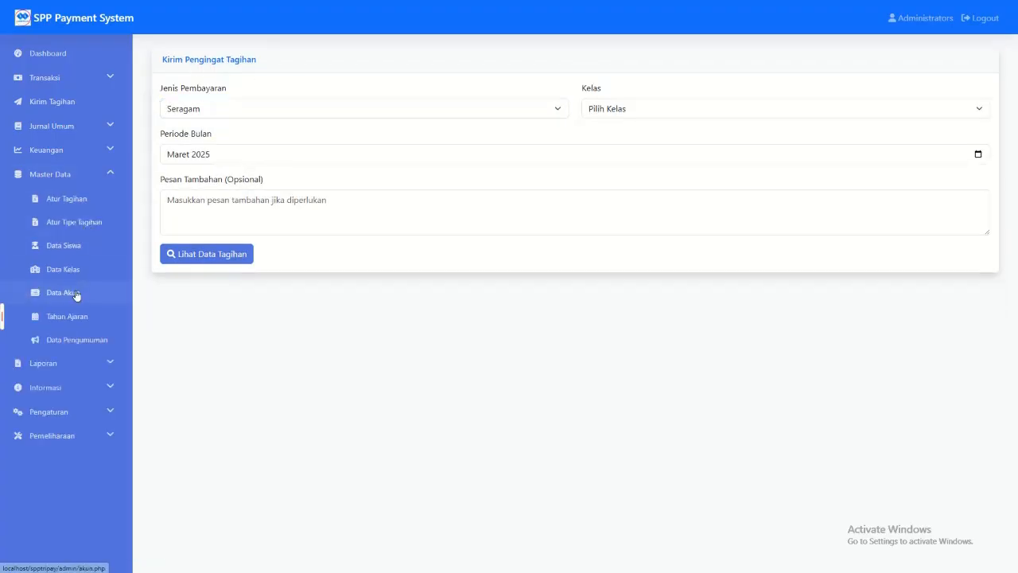
pyautogui.click(64, 245)
pyautogui.moveTo(226, 227); pyautogui.dragTo(173, 232)
pyautogui.hotkey('ctrl', 'c')
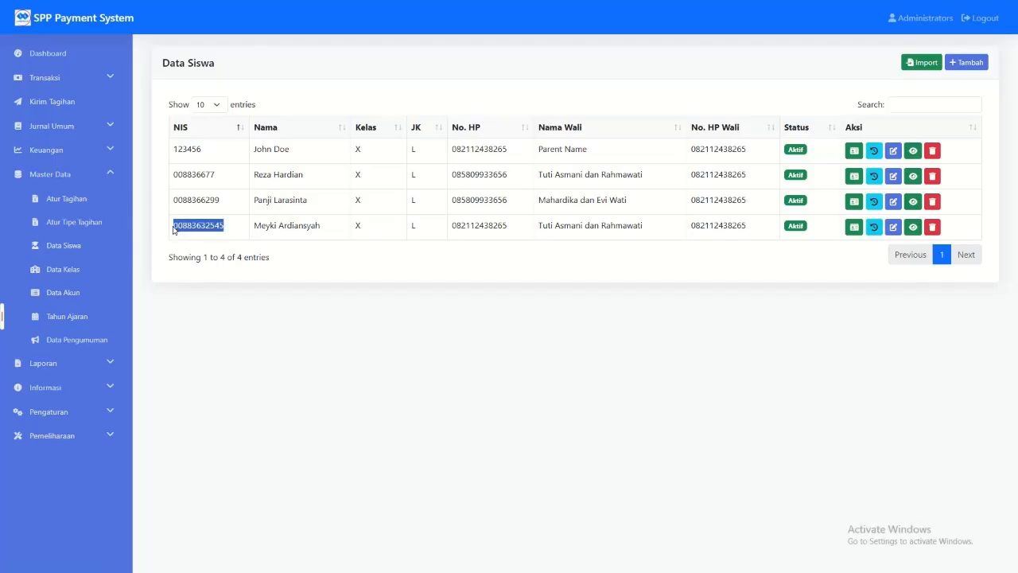
# Step: Look up the copied NIS in Pembayaran SPP for 2024/2025 and view the student's Tagihan Bebas/Cicilan bills
pyautogui.click(74, 81)
pyautogui.click(71, 101)
pyautogui.click(248, 138)
pyautogui.hotkey('ctrl', 'v')
pyautogui.click(881, 142)
pyautogui.click(692, 302)
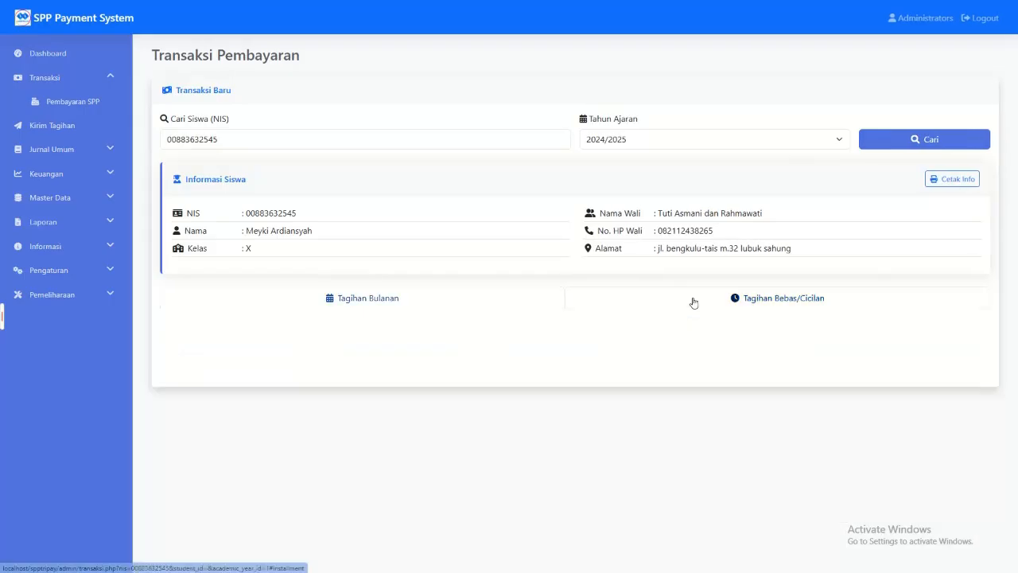
pyautogui.moveTo(449, 356); pyautogui.dragTo(604, 358)
pyautogui.click(680, 360)
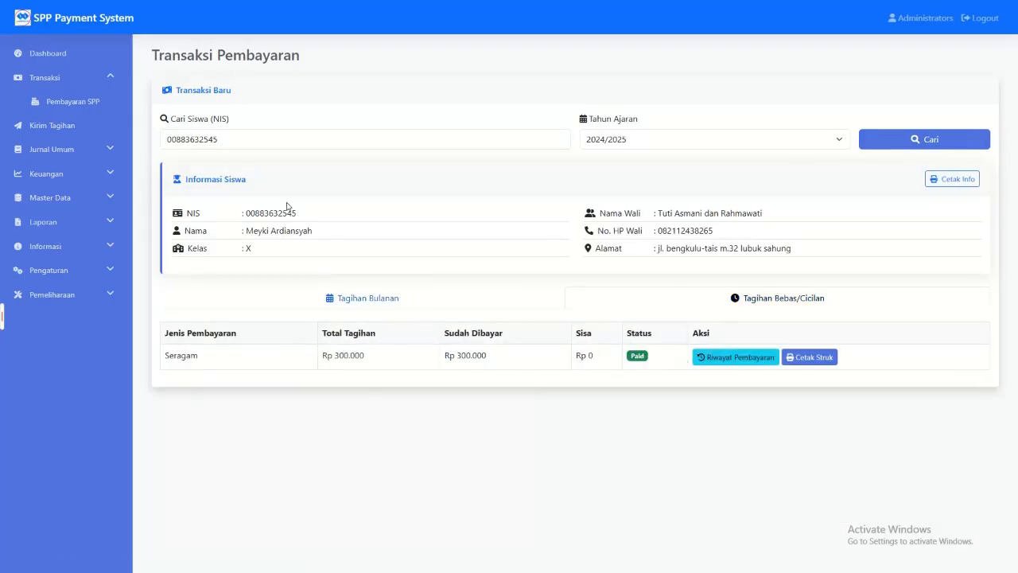
# Step: Show the bill data in Kirim Tagihan for payment type Buku and the first class X option
pyautogui.click(53, 126)
pyautogui.click(227, 111)
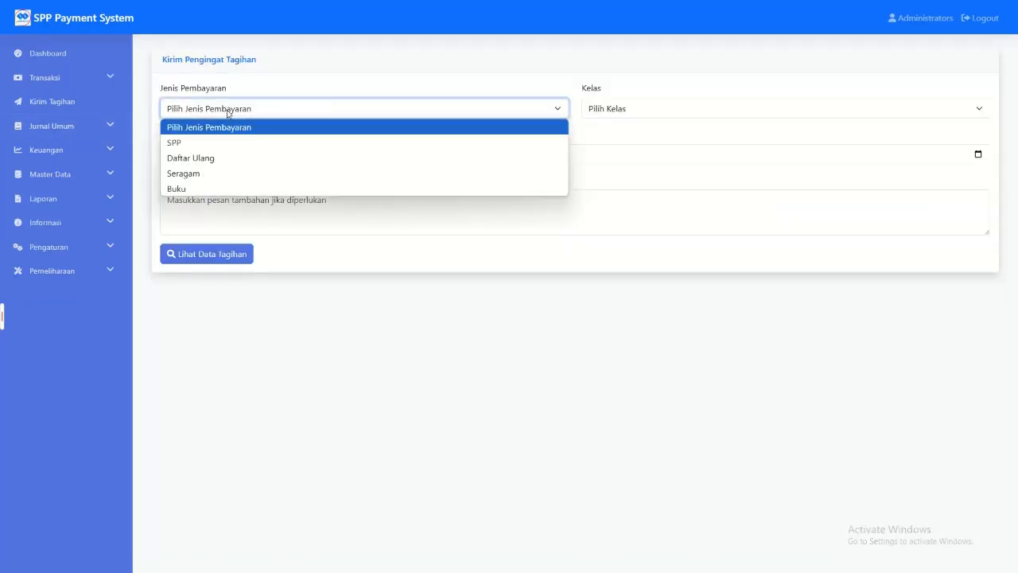
pyautogui.click(209, 188)
pyautogui.click(684, 111)
pyautogui.click(660, 141)
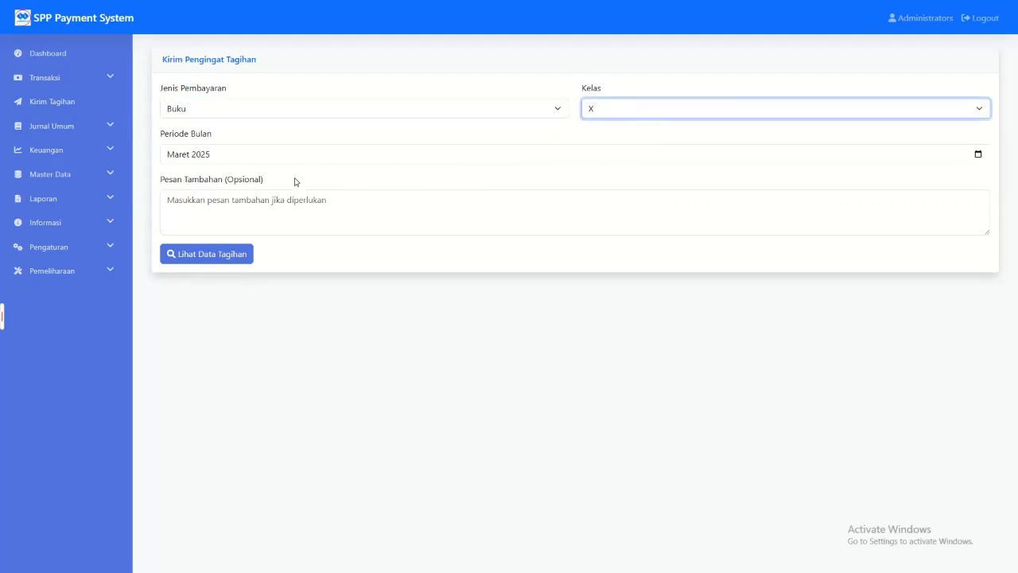
pyautogui.click(181, 252)
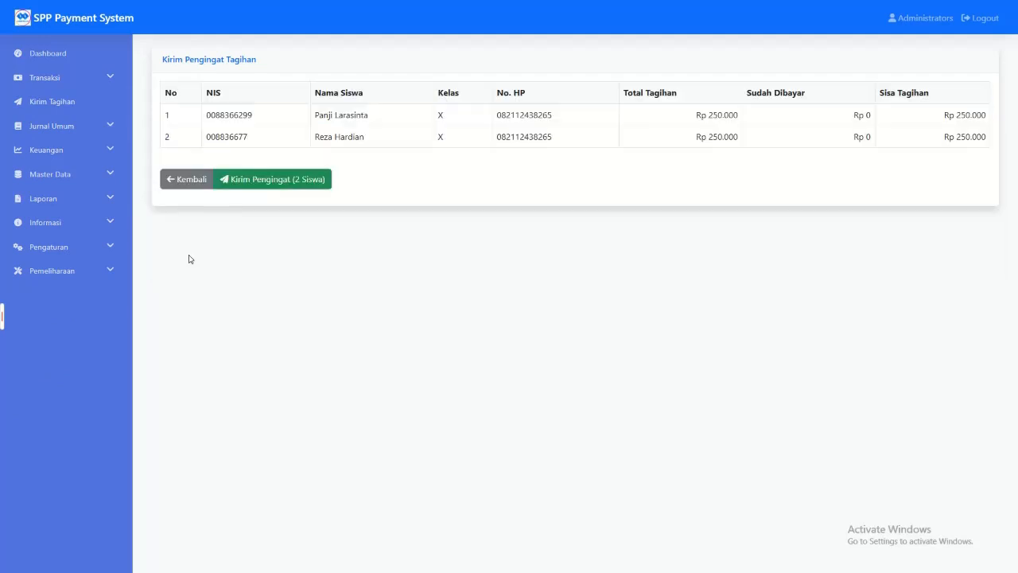
# Step: List the Buku bills of the first class X option in Kirim Tagihan and send the reminder to both listed students
pyautogui.click(61, 80)
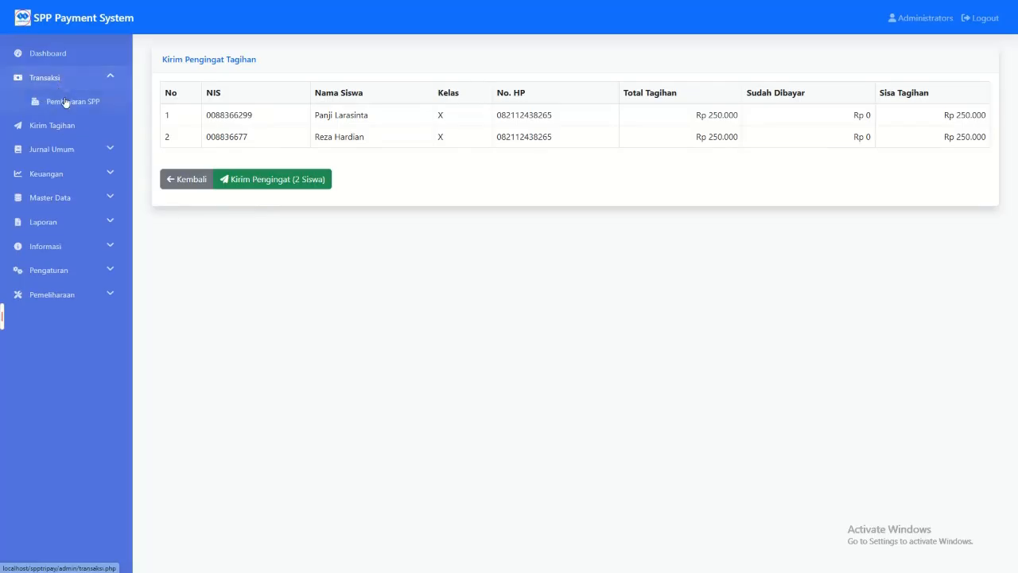
pyautogui.click(71, 127)
pyautogui.click(254, 111)
pyautogui.click(238, 183)
pyautogui.click(595, 113)
pyautogui.click(597, 142)
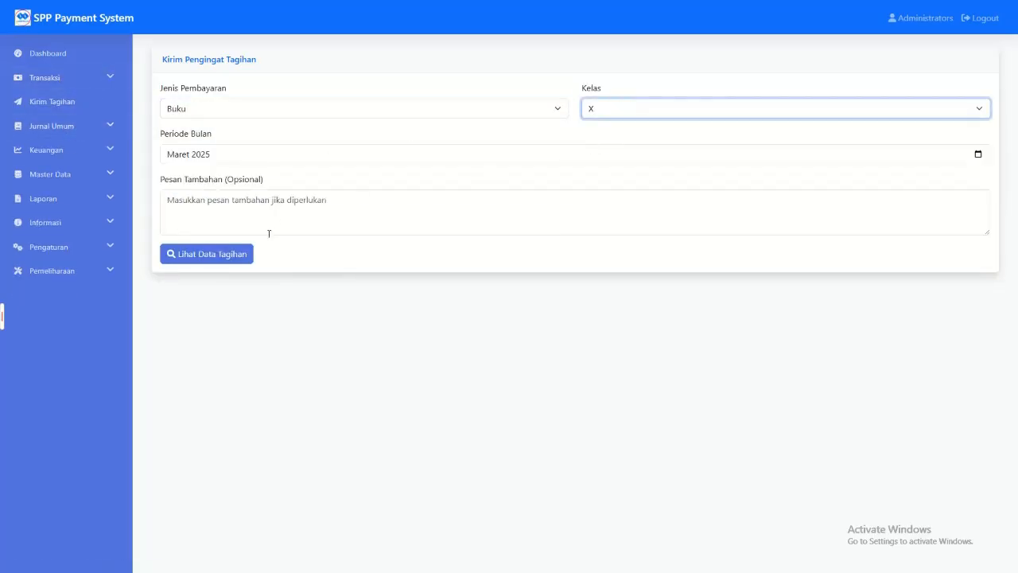
pyautogui.click(243, 257)
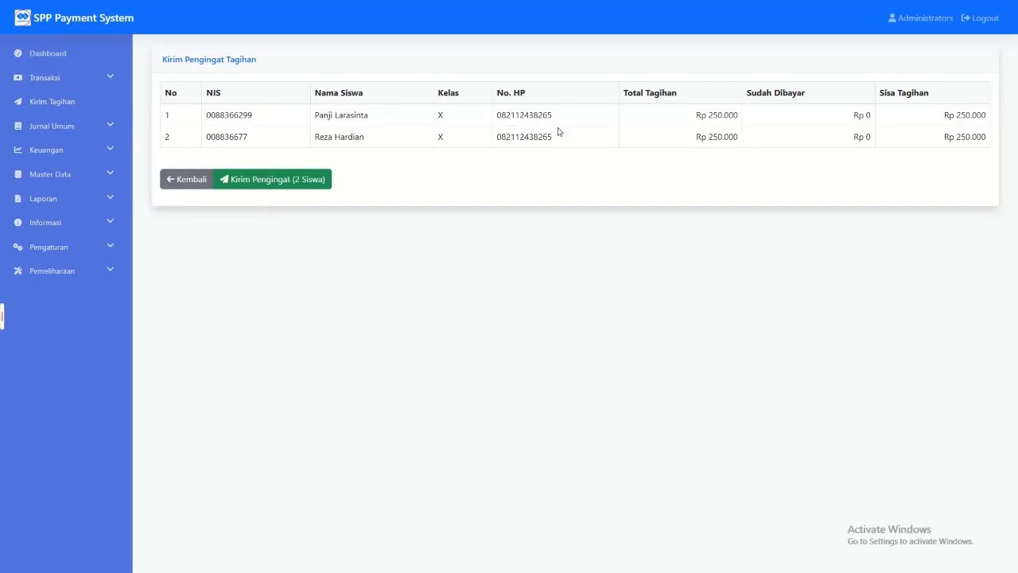
pyautogui.click(278, 182)
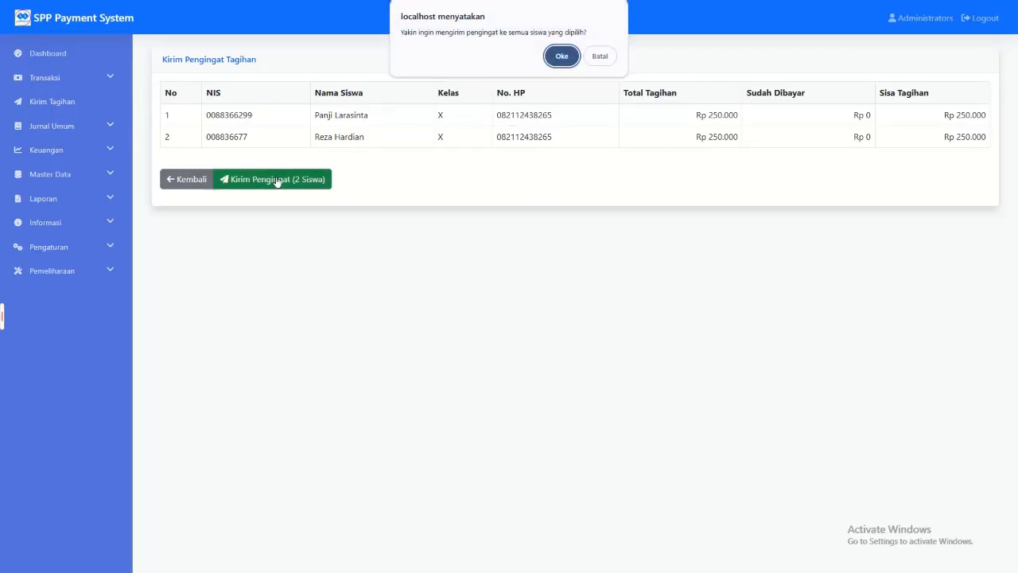
pyautogui.click(562, 56)
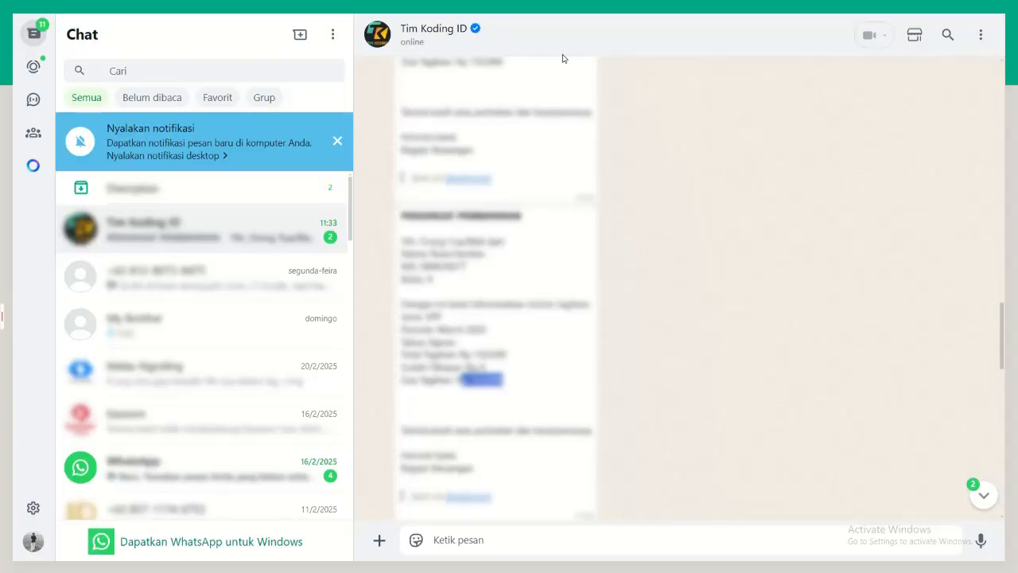
# Step: Examine the Buku reminder messages in WhatsApp, checking the payment type, amount paid and remaining bill
pyautogui.scroll(-1, 548, 329)
pyautogui.scroll(-4, 547, 329)
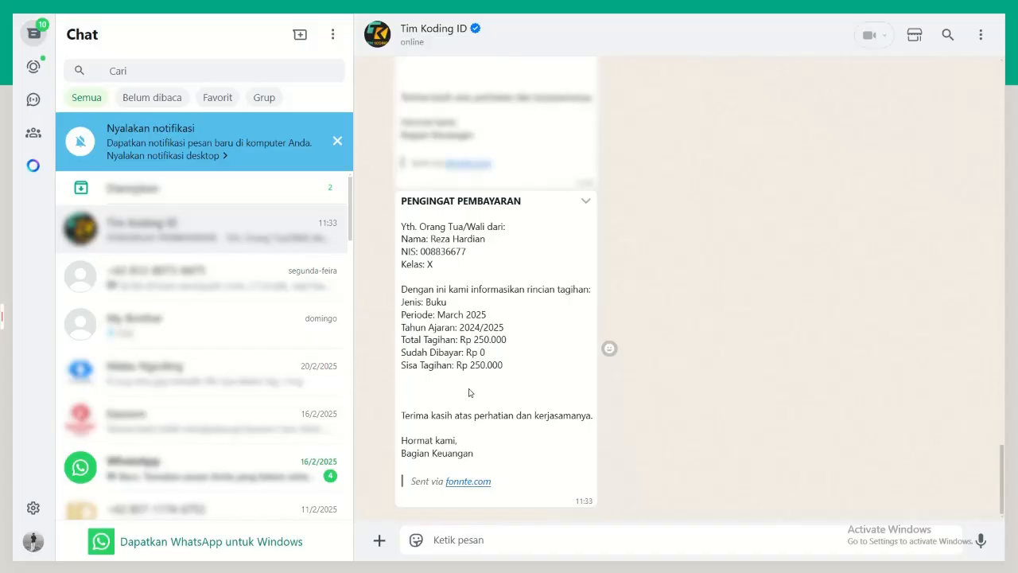
pyautogui.moveTo(451, 306); pyautogui.dragTo(400, 294)
pyautogui.click(504, 334)
pyautogui.moveTo(512, 341); pyautogui.dragTo(509, 370)
pyautogui.click(511, 372)
pyautogui.scroll(-5, 475, 352)
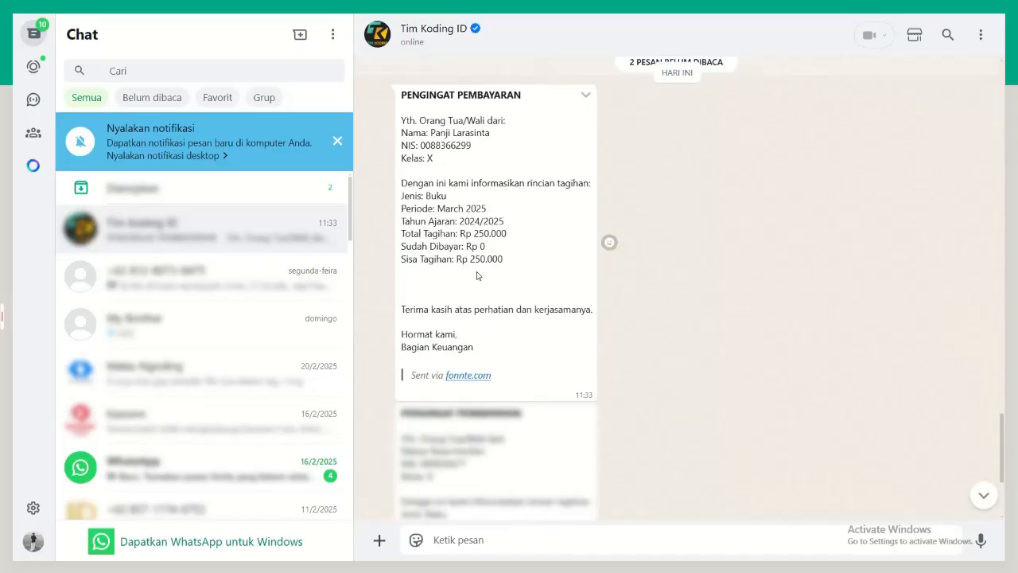
pyautogui.moveTo(401, 248); pyautogui.dragTo(498, 259)
pyautogui.click(494, 254)
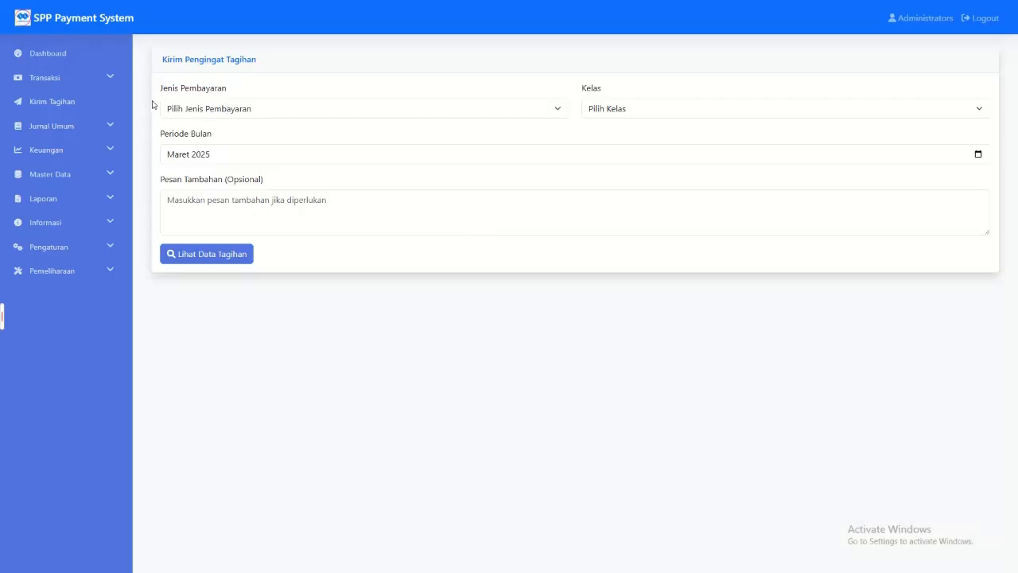
# Step: View the Transaksi Keuangan journal and the Pembayaran SPP page
pyautogui.click(79, 128)
pyautogui.click(68, 152)
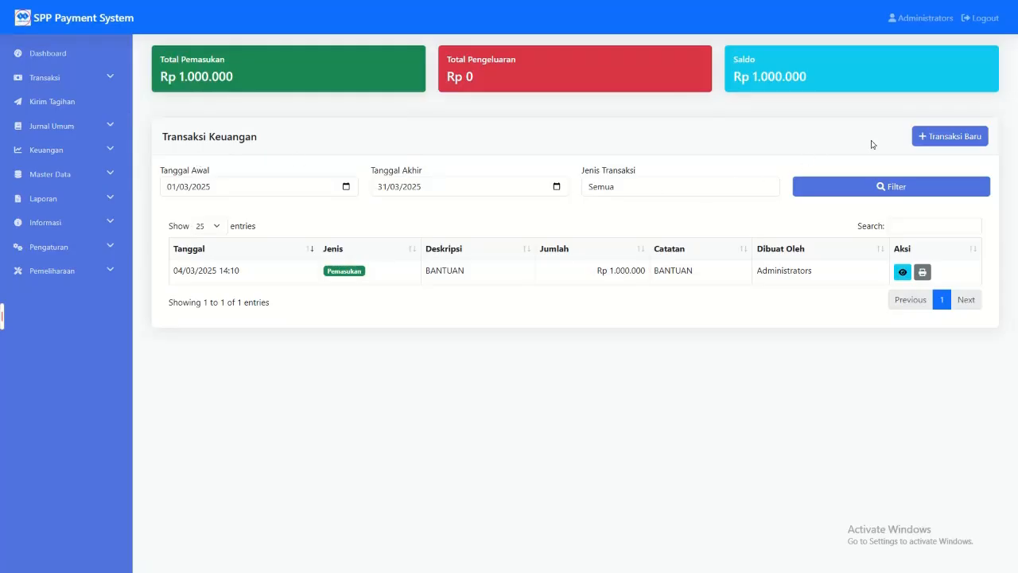
pyautogui.click(63, 77)
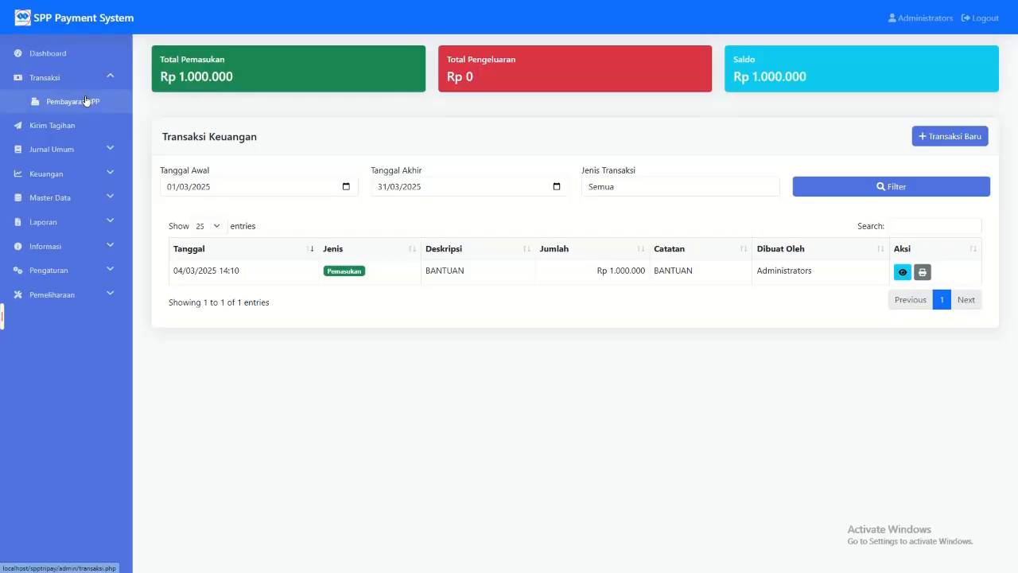
pyautogui.click(86, 101)
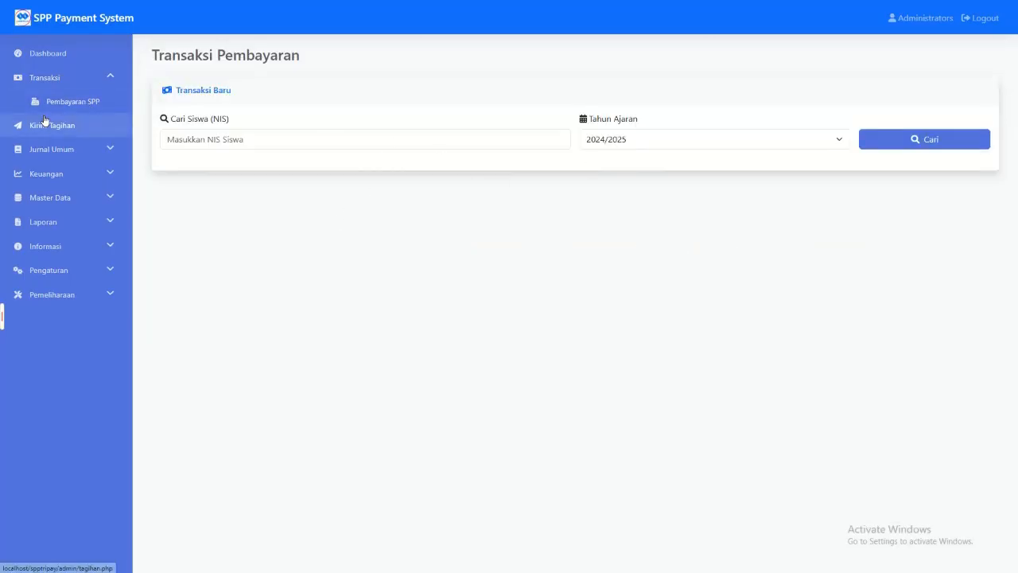
# Step: Start a new transaction in Transaksi Keuangan with type Pengeluaran and Jumlah Rp 1.000.000
pyautogui.click(52, 149)
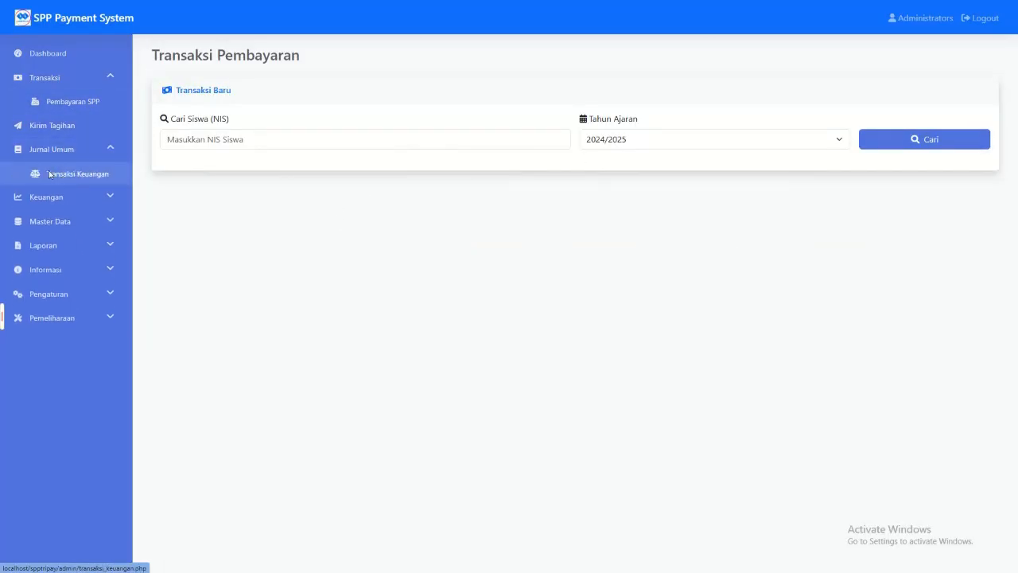
pyautogui.click(67, 170)
pyautogui.click(941, 140)
pyautogui.click(392, 89)
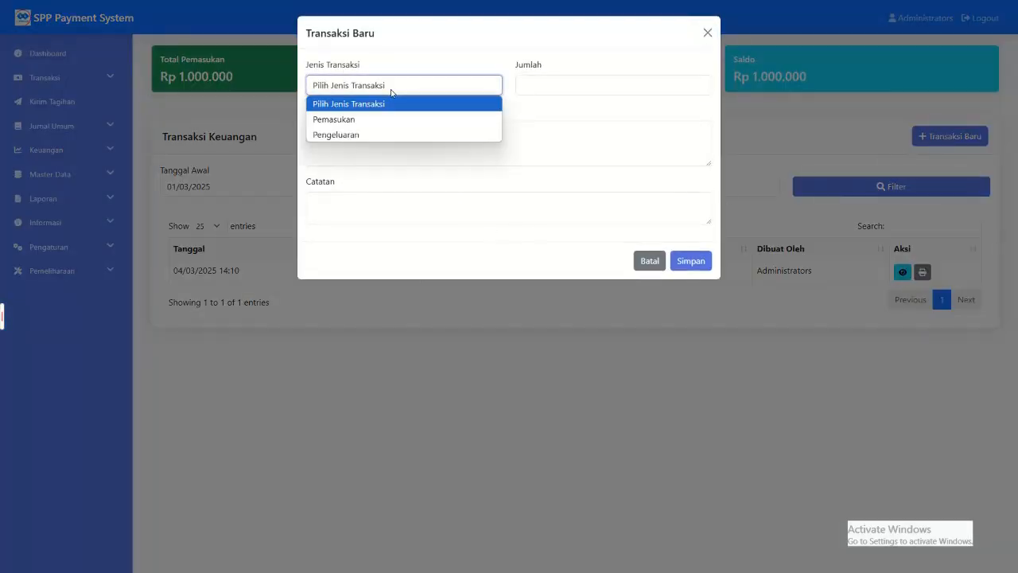
pyautogui.click(350, 137)
pyautogui.click(540, 87)
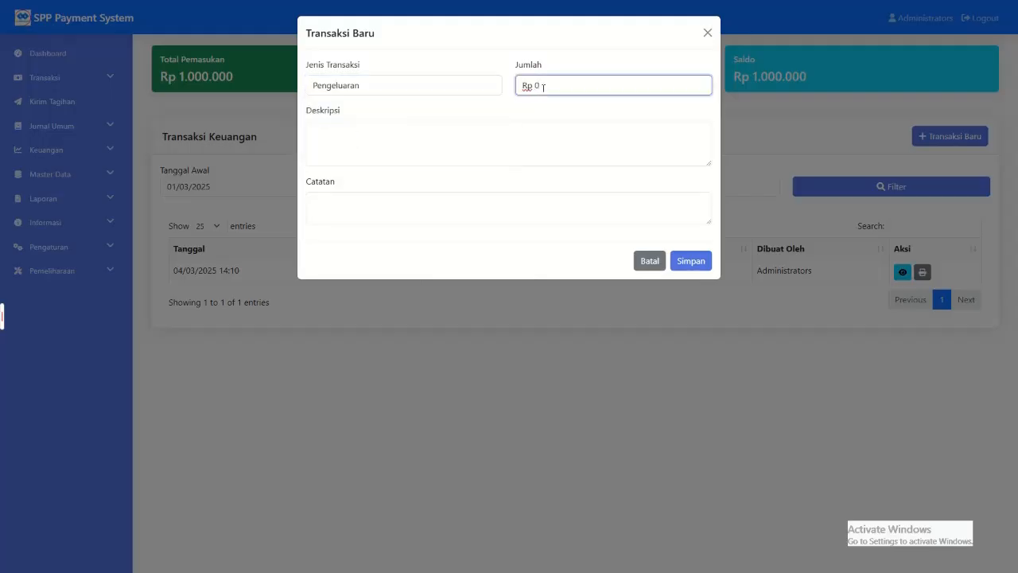
pyautogui.write('10.000.000')
pyautogui.press('BackSpace')
# Step: Describe the expense as Beli ATK with the note Beli ATK BULAN MARET 2025 and save the transaction
pyautogui.click(613, 141)
pyautogui.write('Beli ATK')
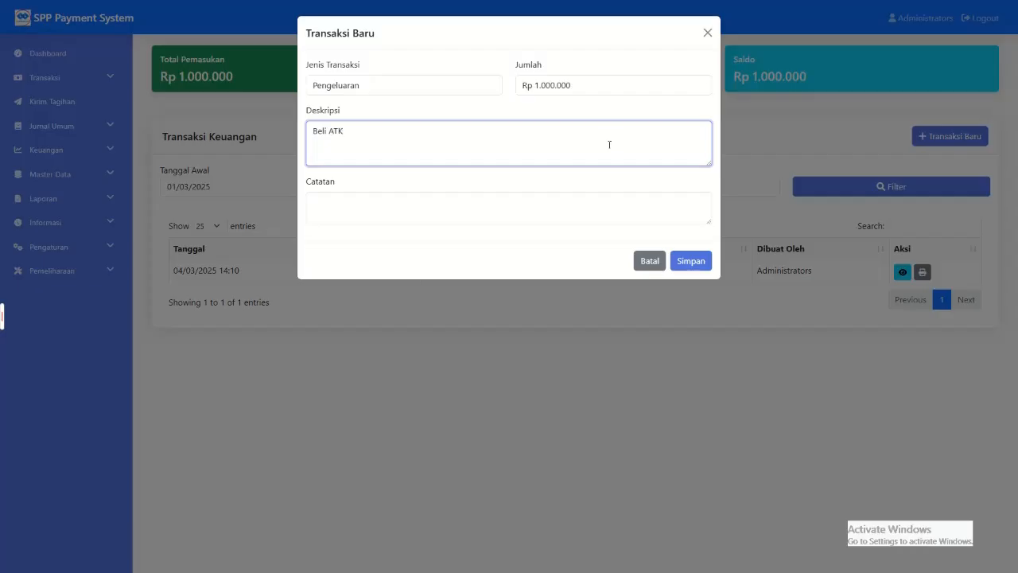
pyautogui.click(521, 210)
pyautogui.tripleClick(509, 146)
pyautogui.hotkey('ctrl', 'c')
pyautogui.click(469, 208)
pyautogui.hotkey('ctrl', 'v')
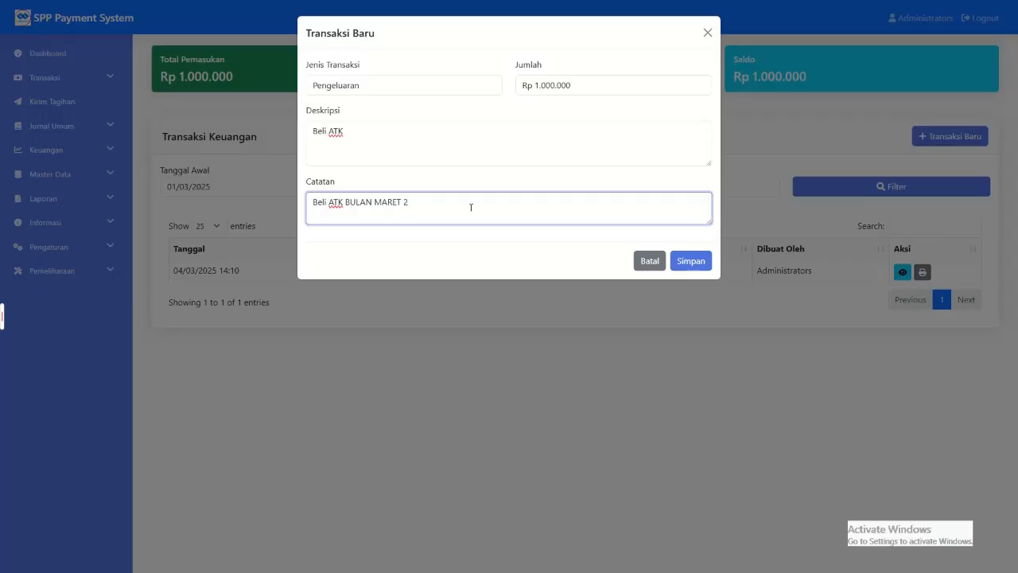
pyautogui.click(693, 261)
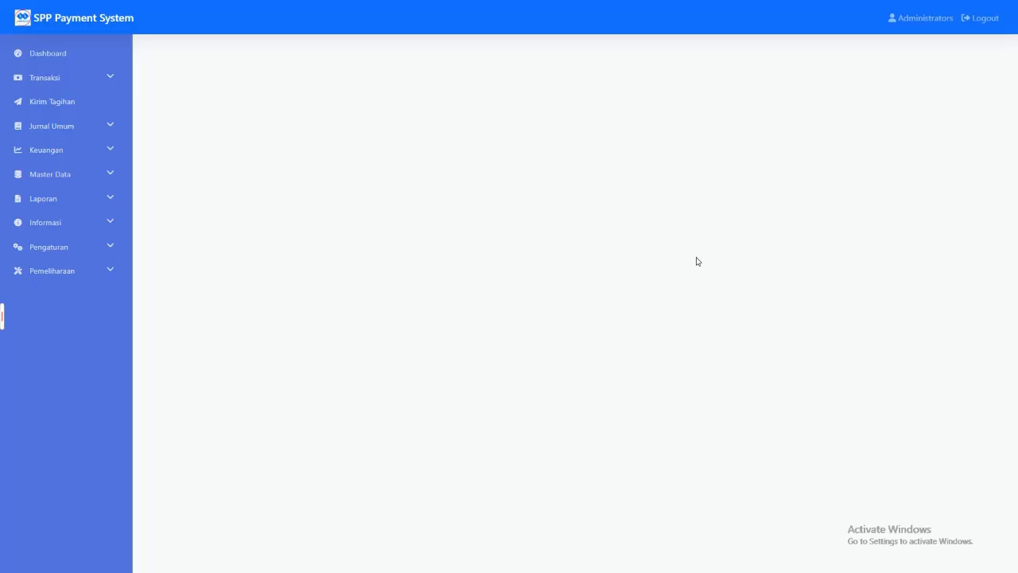
# Step: In Transaksi Keuangan, view the details of the Beli ATK expense and its print version
pyautogui.click(68, 125)
pyautogui.click(70, 148)
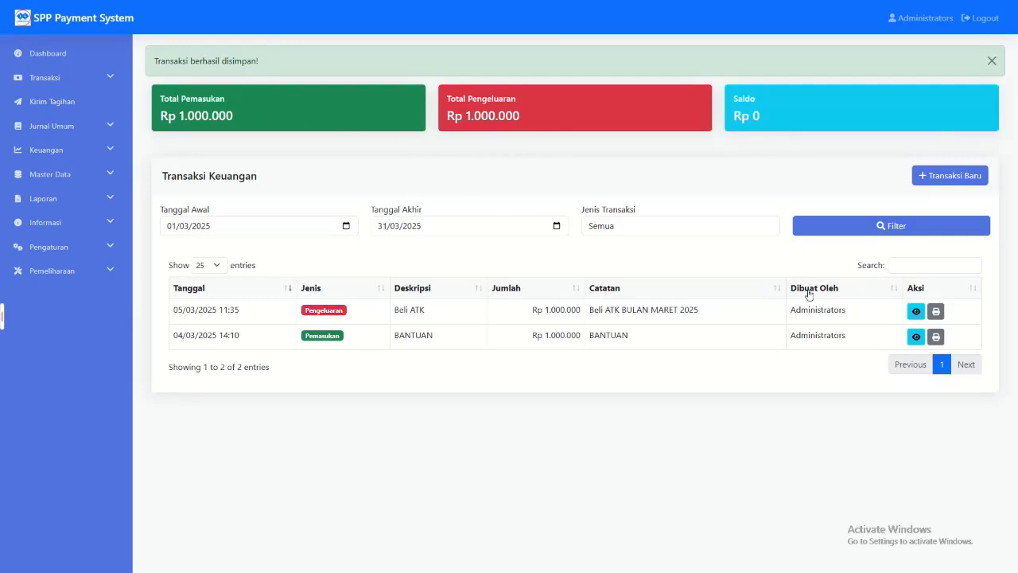
pyautogui.click(915, 311)
pyautogui.click(612, 267)
pyautogui.click(932, 311)
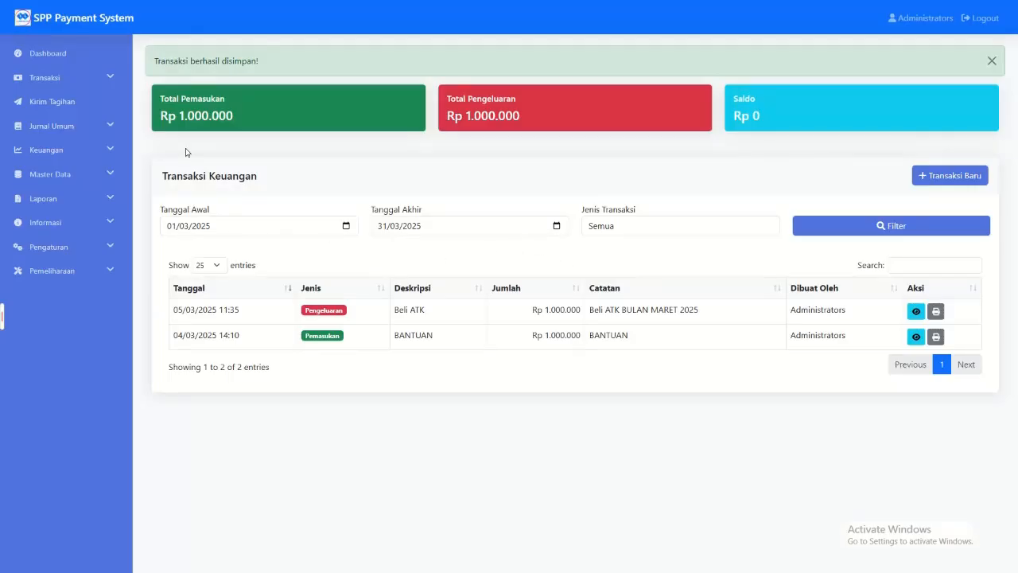
# Step: View the Neraca report and return to Transaksi Keuangan to compare income and expenses
pyautogui.click(109, 152)
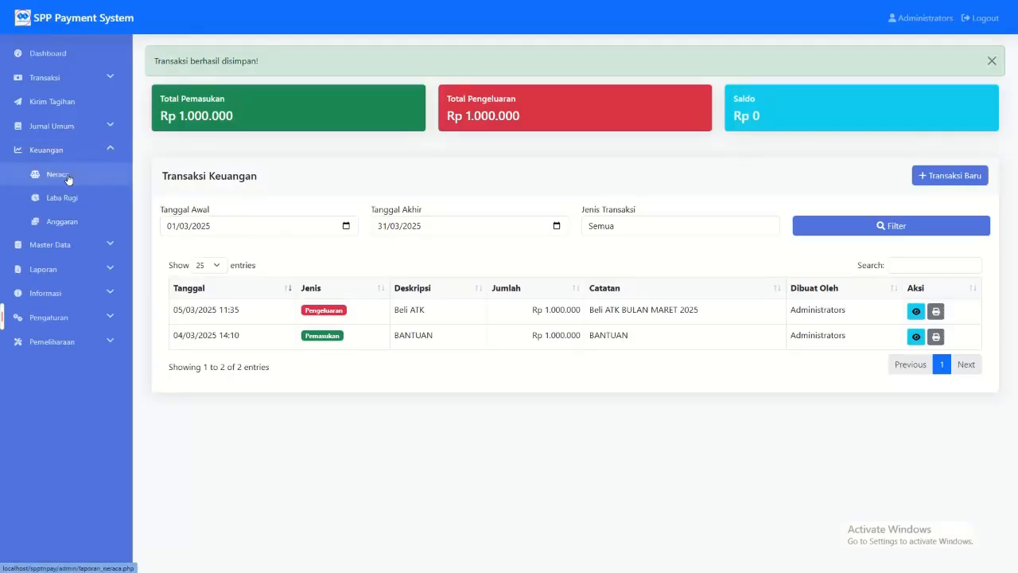
pyautogui.click(68, 176)
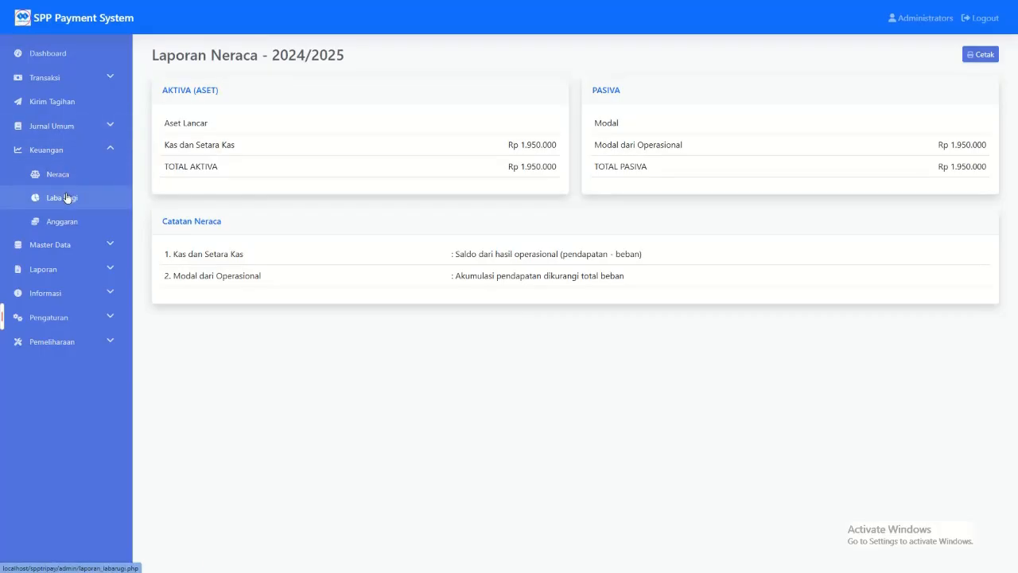
pyautogui.click(72, 128)
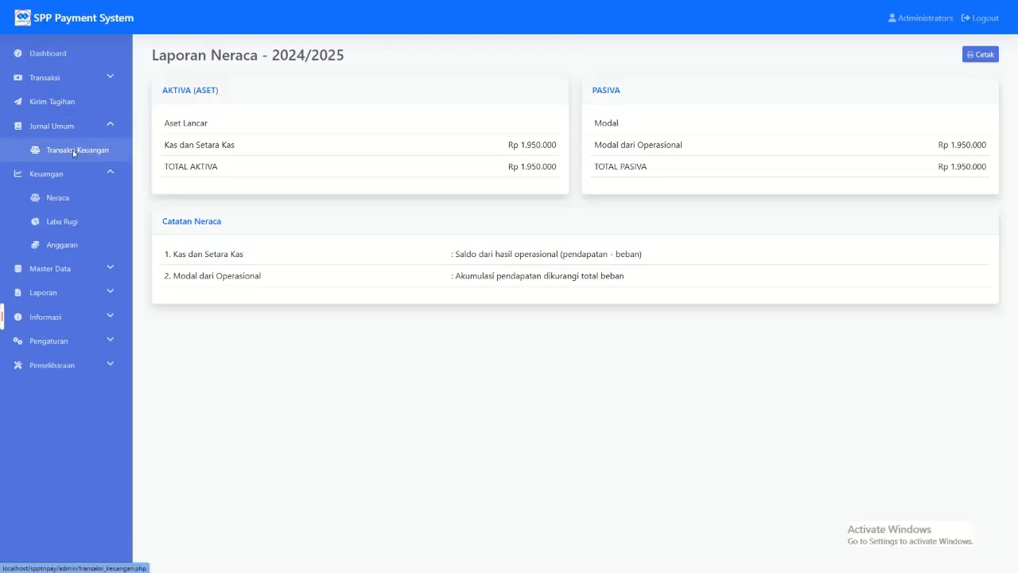
pyautogui.click(72, 150)
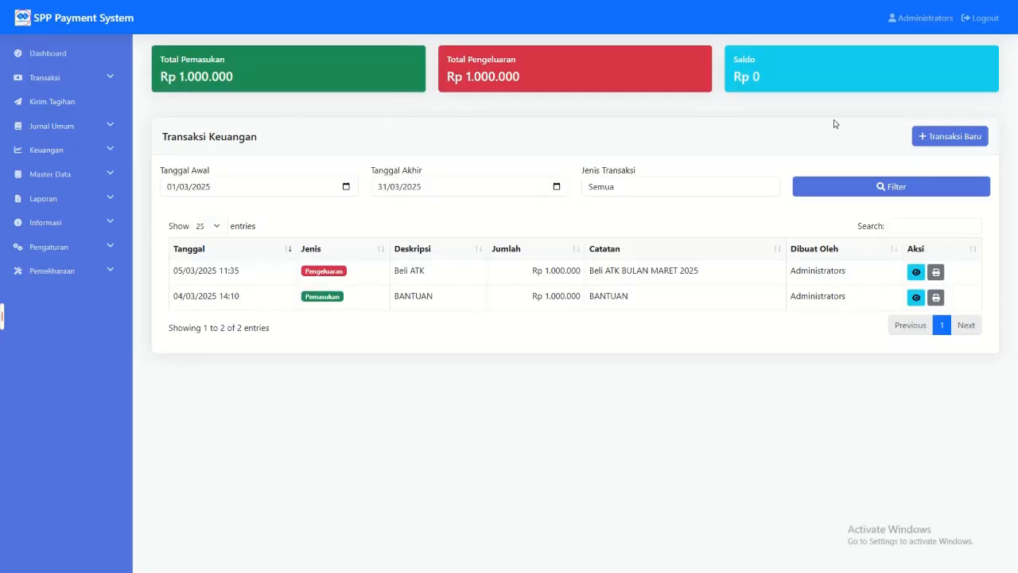
# Step: Revisit the Neraca report and examine total expenses and SPP income in the Laba Rugi report
pyautogui.click(35, 174)
pyautogui.click(46, 151)
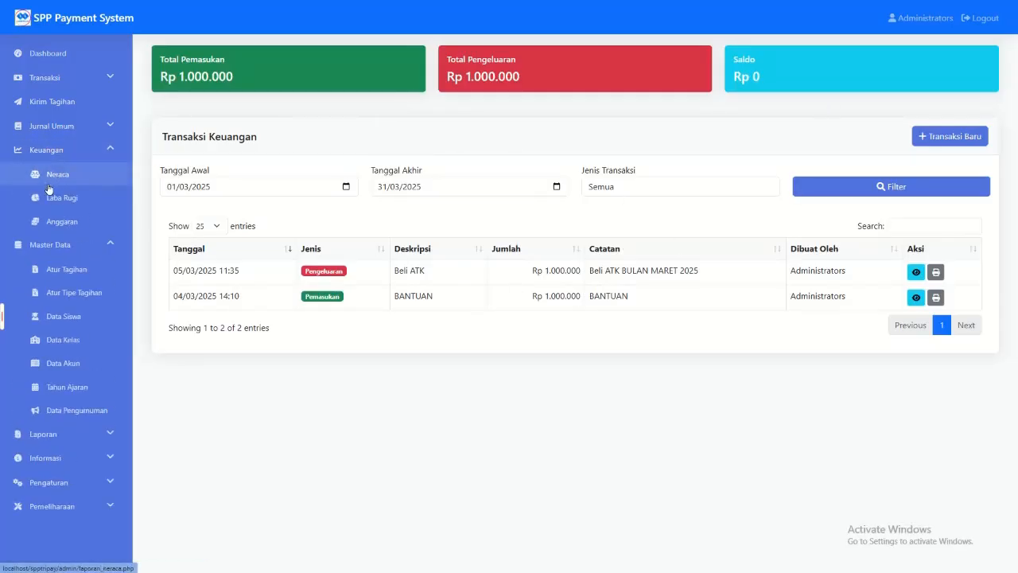
pyautogui.click(46, 181)
pyautogui.click(56, 201)
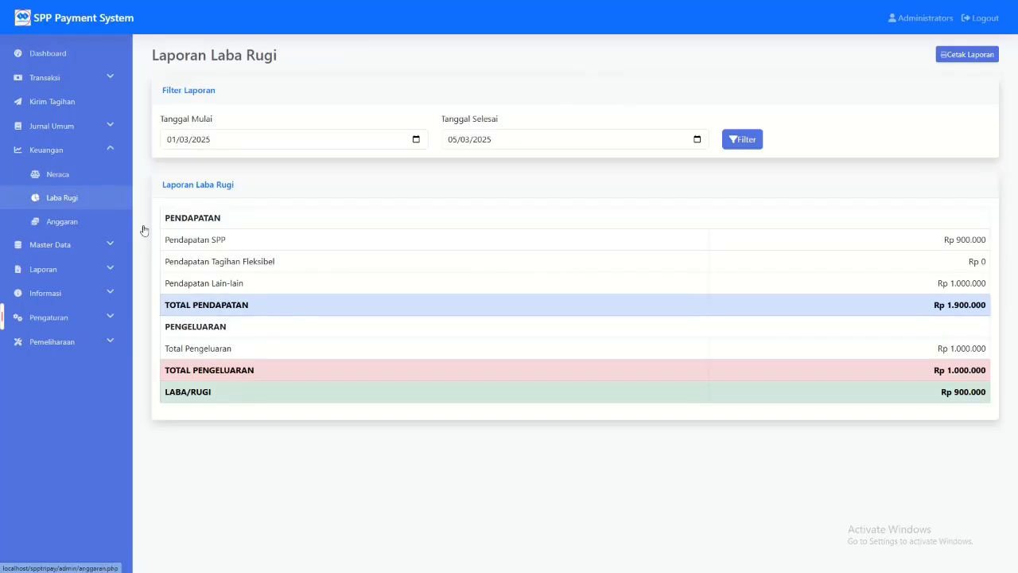
pyautogui.moveTo(203, 369); pyautogui.dragTo(911, 343)
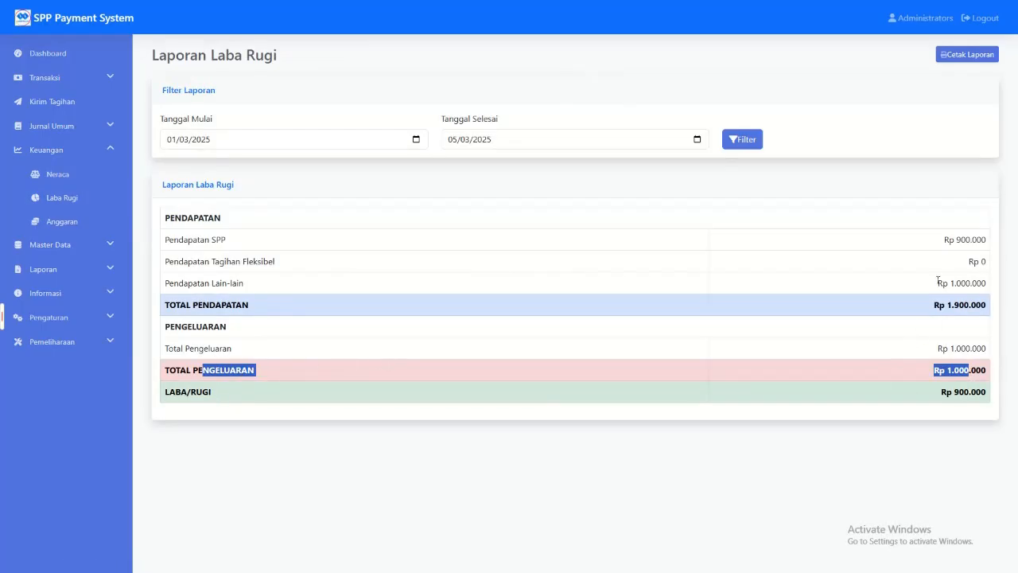
pyautogui.click(938, 315)
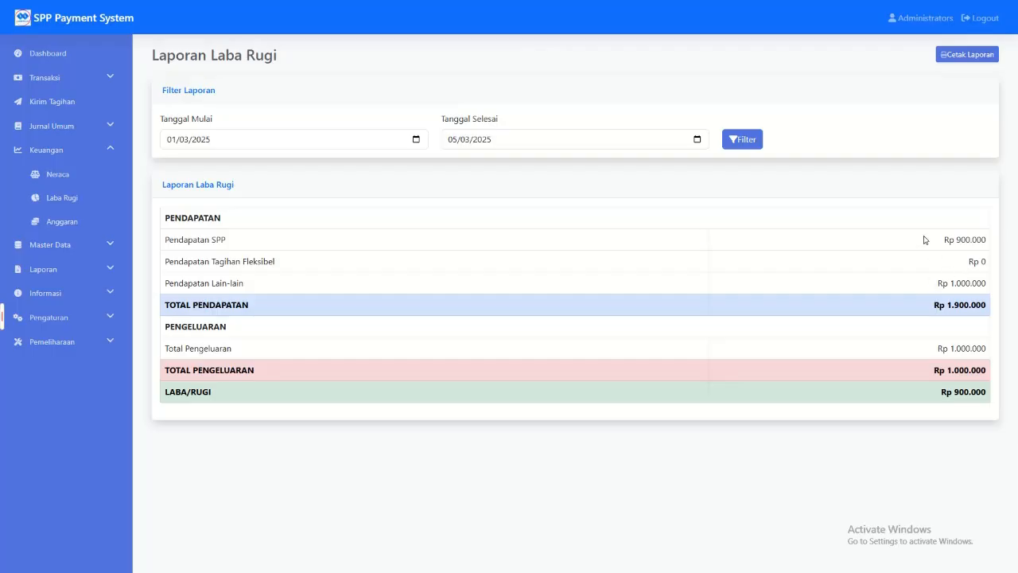
pyautogui.moveTo(943, 244); pyautogui.dragTo(993, 243)
pyautogui.click(993, 244)
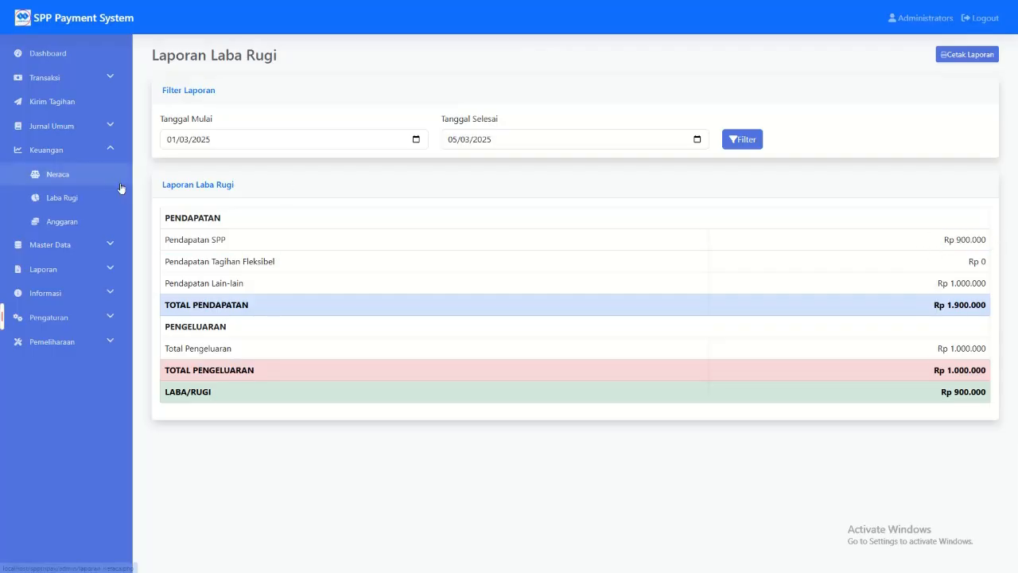
# Step: In Anggaran, select school year 2024/2025 and account 5-2000 - Beban Operasional for a new budget entry
pyautogui.click(77, 221)
pyautogui.click(263, 112)
pyautogui.click(213, 142)
pyautogui.click(619, 110)
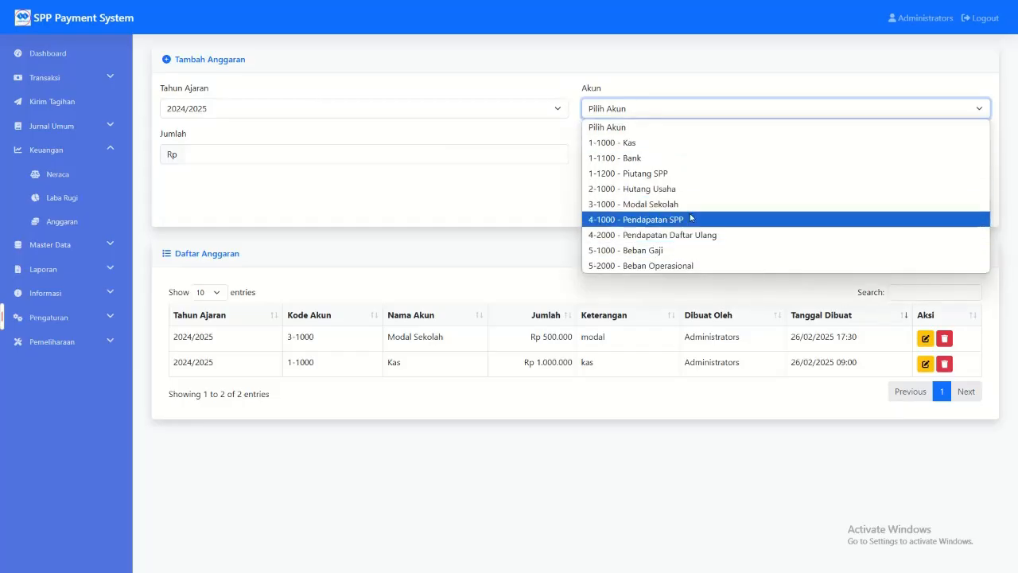
pyautogui.click(650, 266)
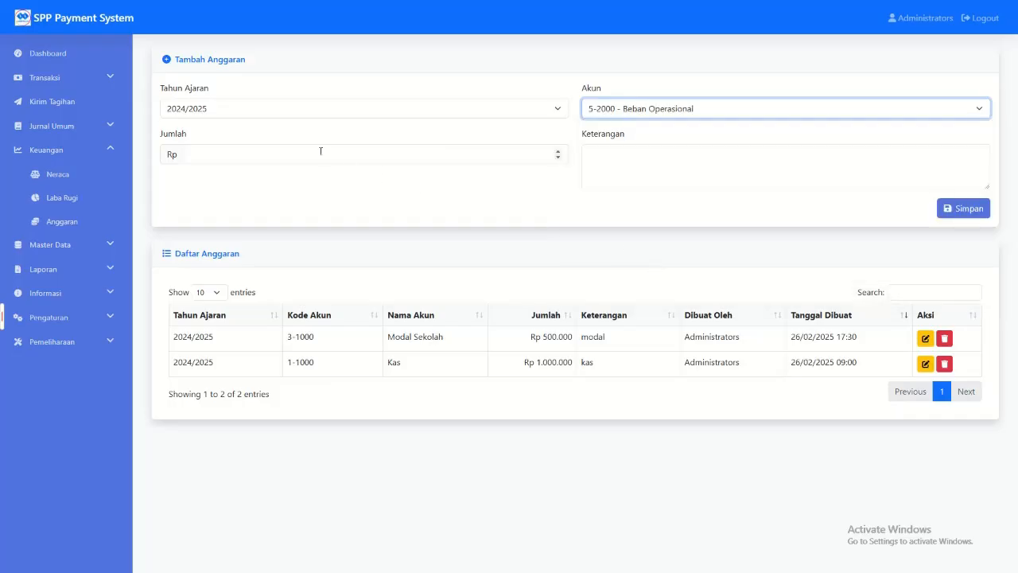
# Step: Review the available budget accounts and view the Modal Sekolah budget's edit form, leaving it without saving
pyautogui.click(648, 111)
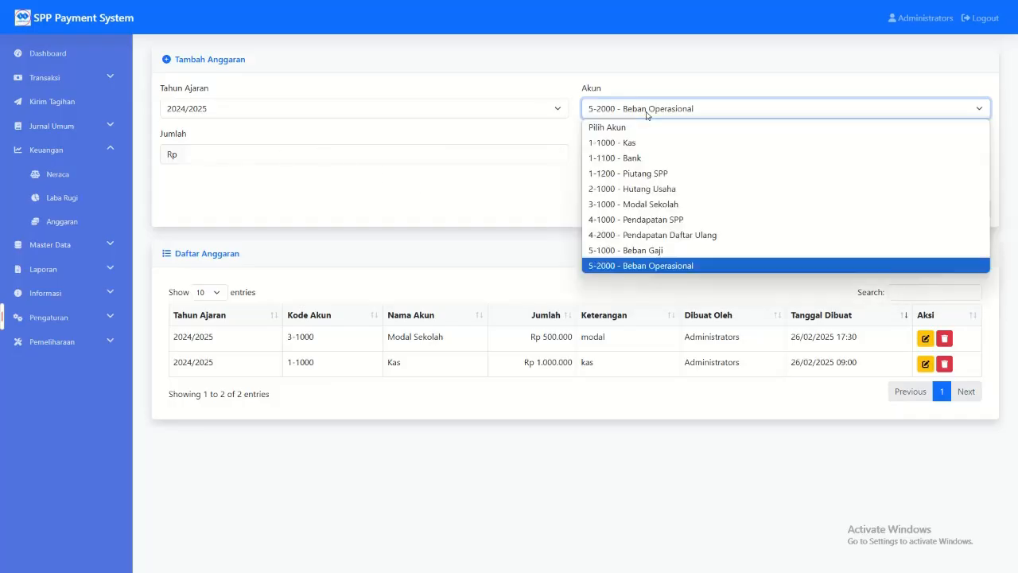
pyautogui.click(380, 270)
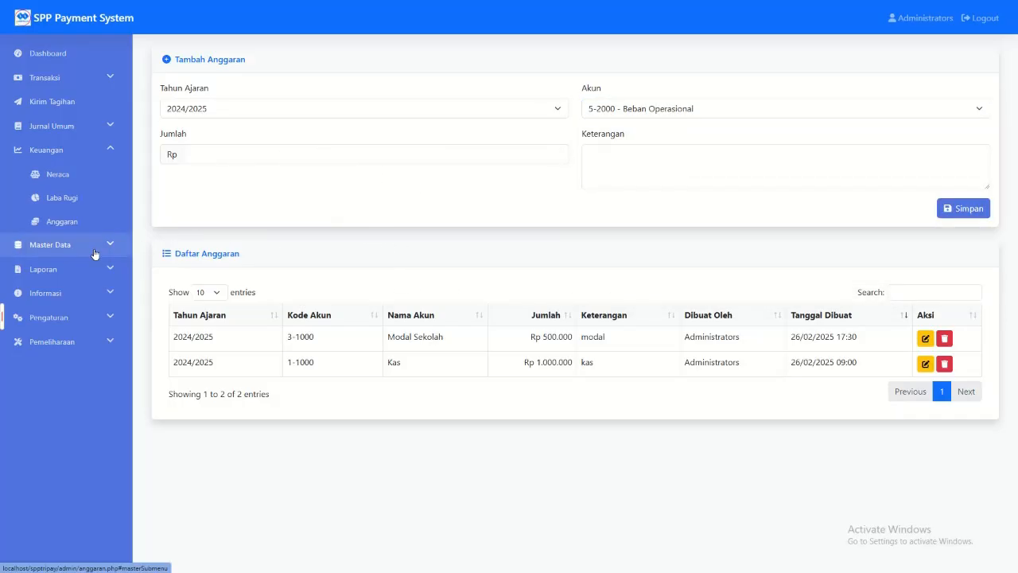
pyautogui.click(606, 113)
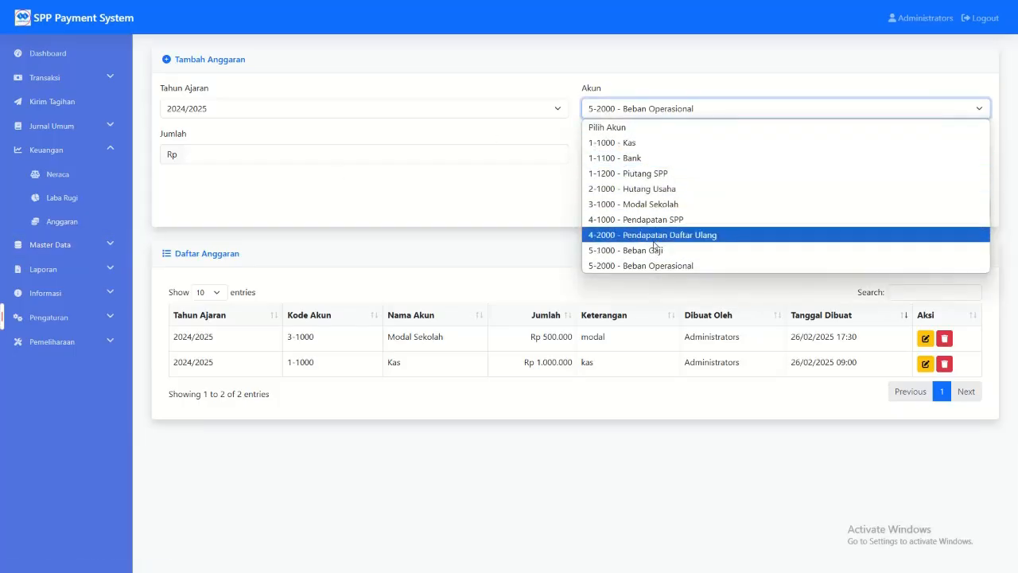
pyautogui.click(613, 116)
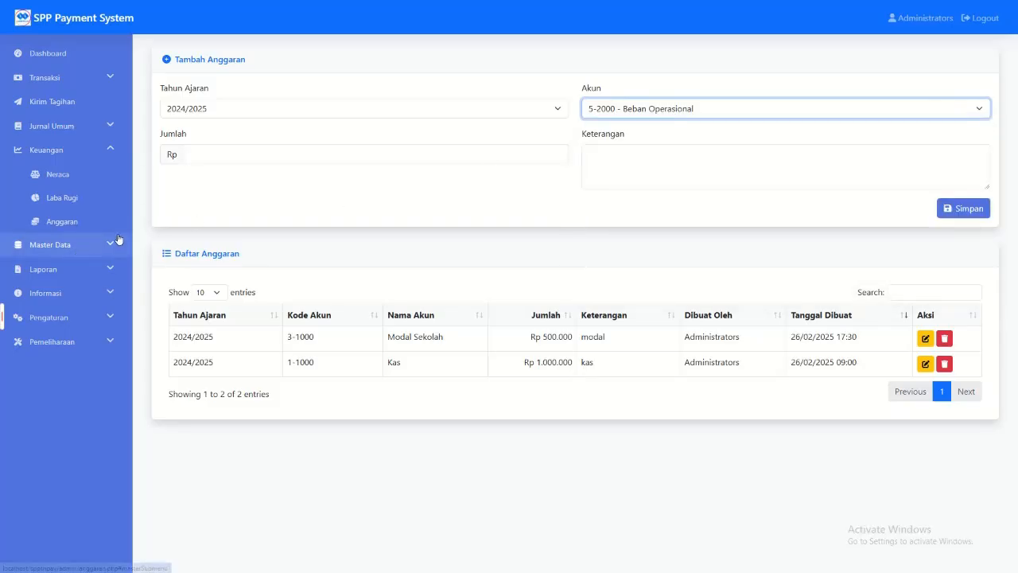
pyautogui.click(672, 113)
pyautogui.click(72, 244)
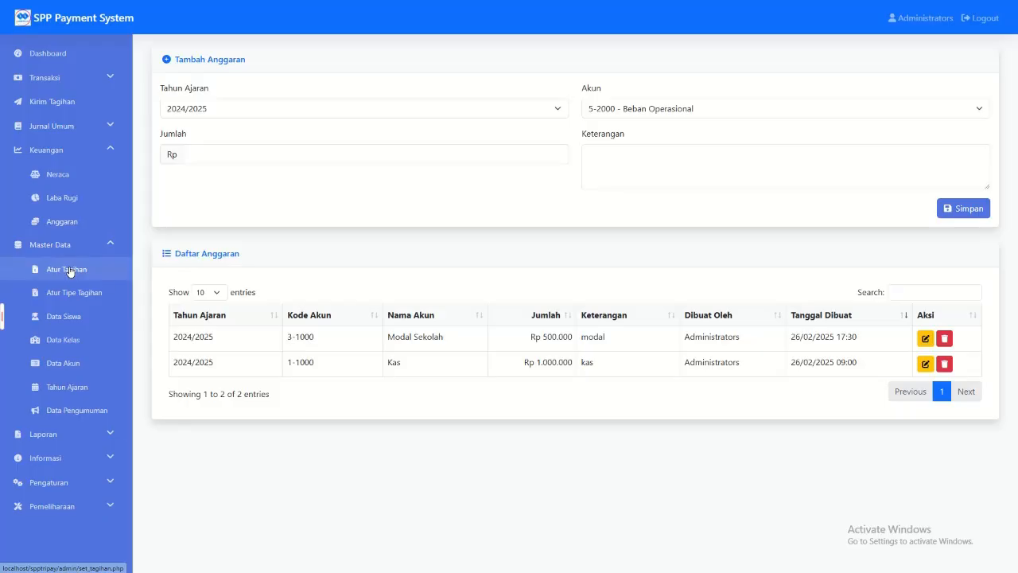
pyautogui.click(924, 338)
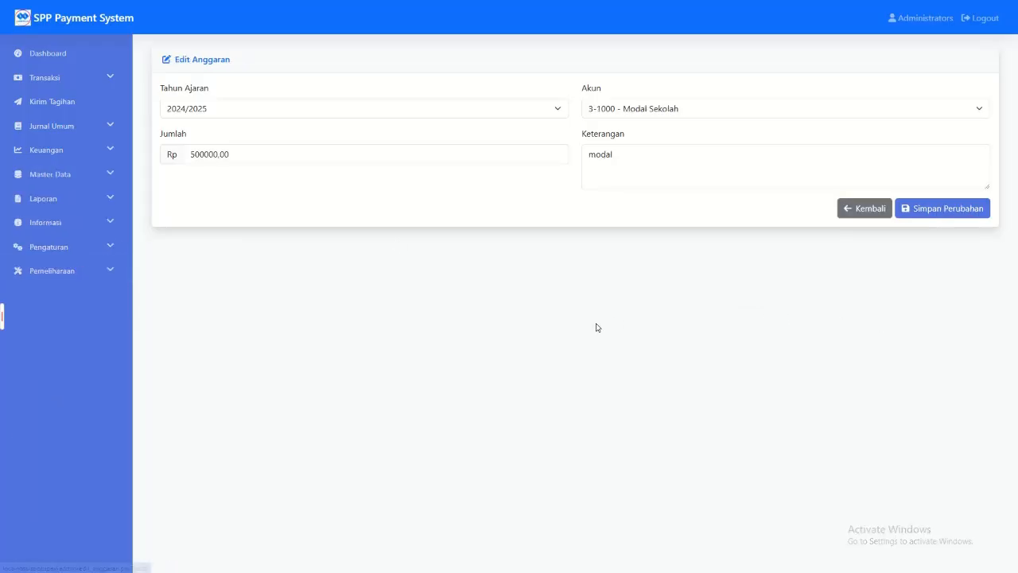
pyautogui.click(865, 207)
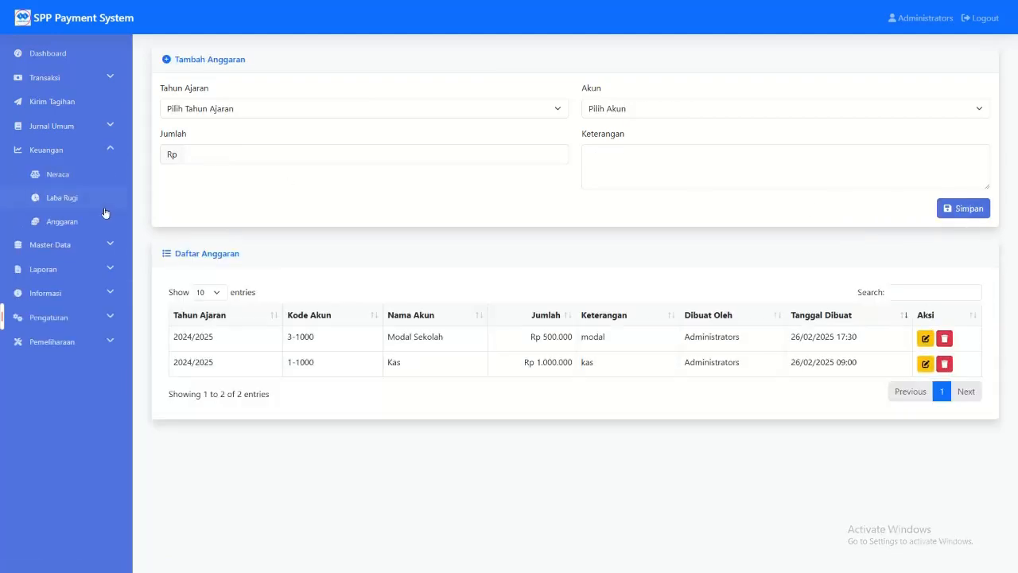
# Step: View the per-student, per-class and automatic monthly billing forms in Atur Tagihan, including the monthly payment types
pyautogui.click(63, 245)
pyautogui.click(66, 271)
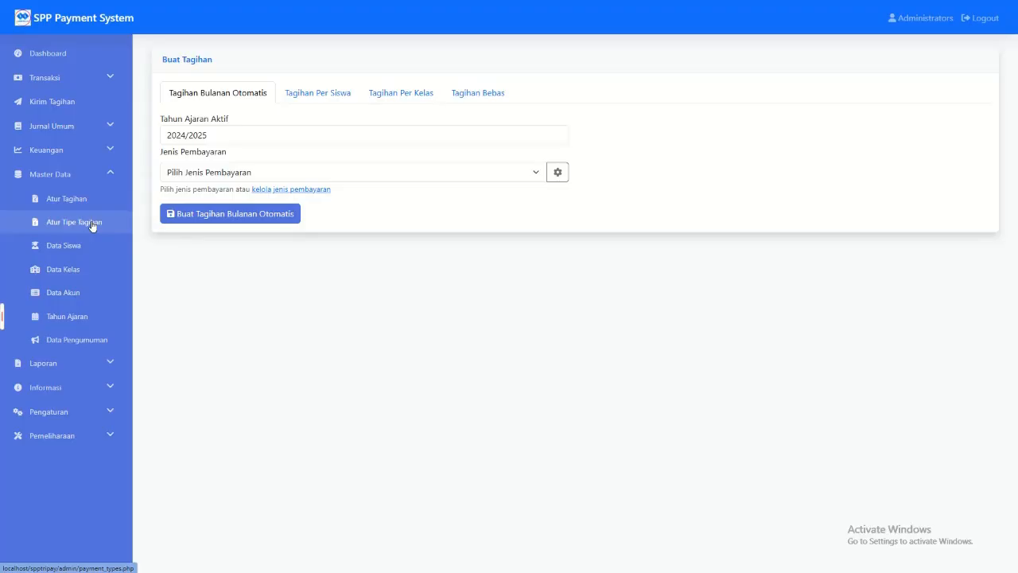
pyautogui.click(328, 93)
pyautogui.click(397, 93)
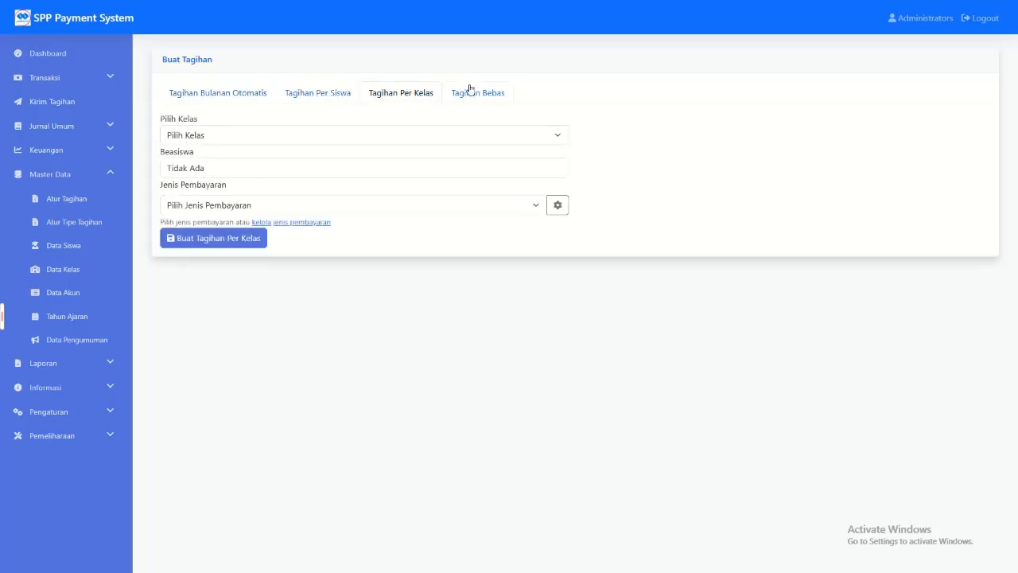
pyautogui.click(236, 94)
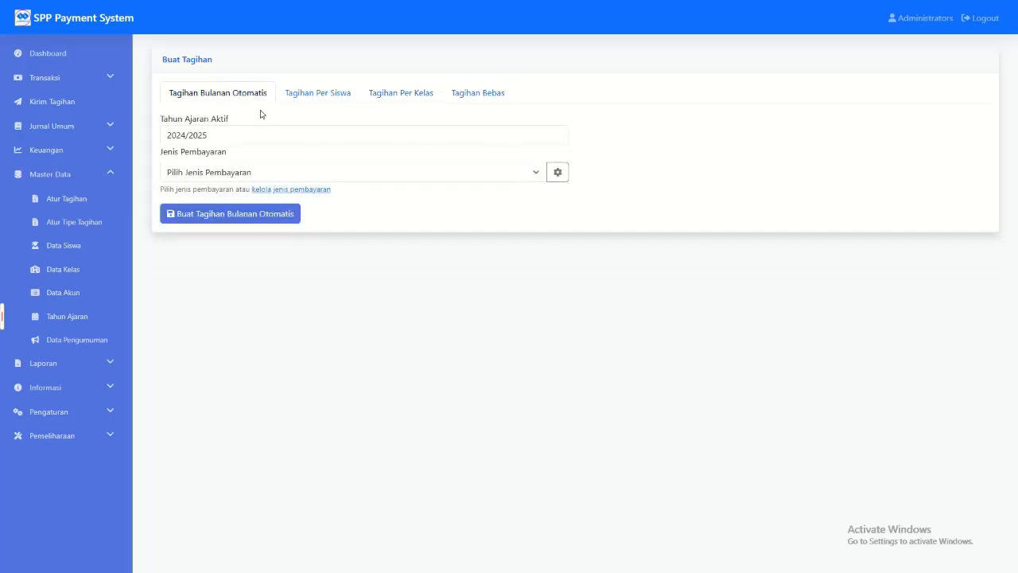
pyautogui.click(206, 173)
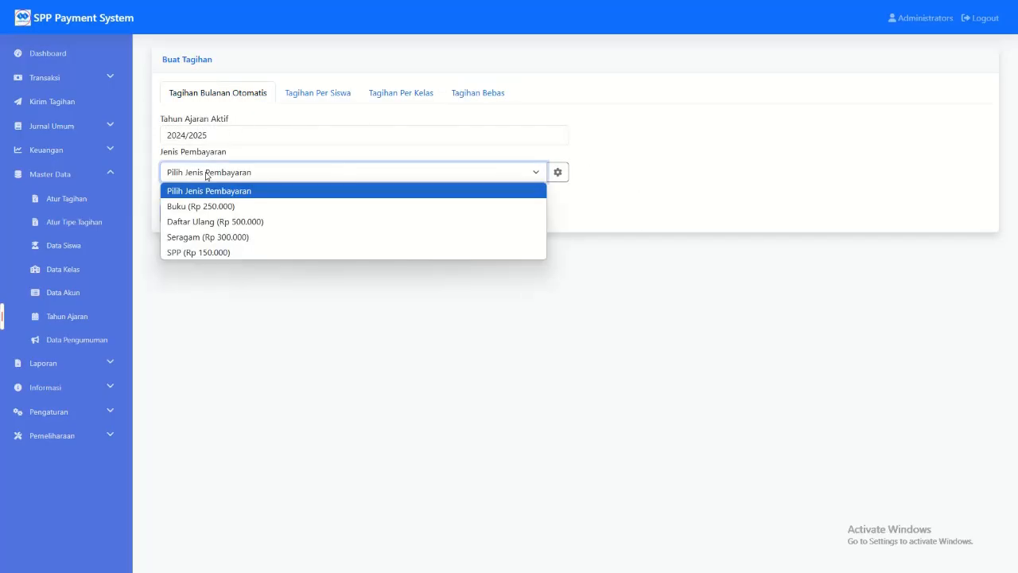
pyautogui.click(199, 158)
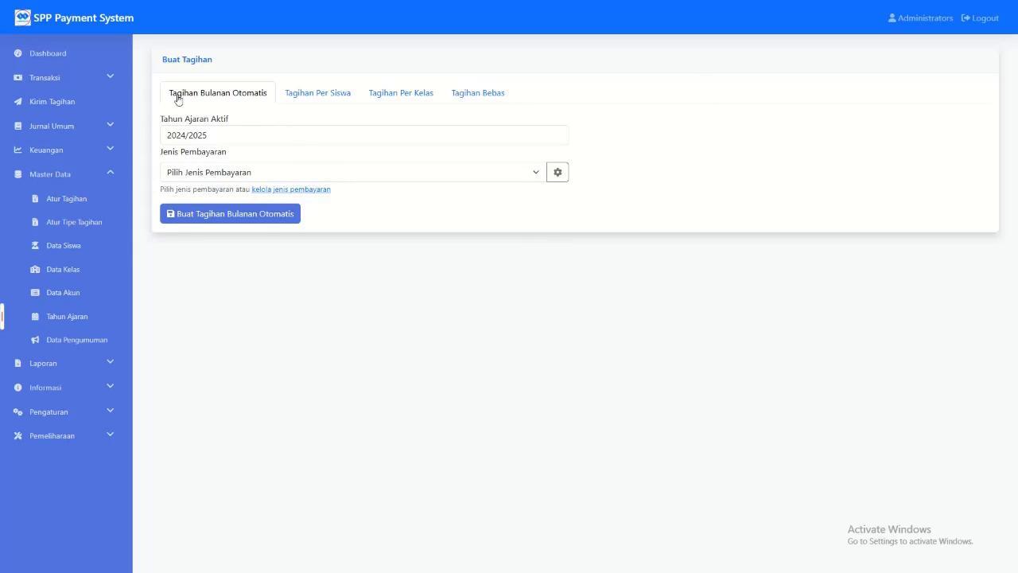
# Step: View the bill reminder form in Kirim Tagihan, including its Periode Bulan month choices and optional additional message
pyautogui.click(54, 100)
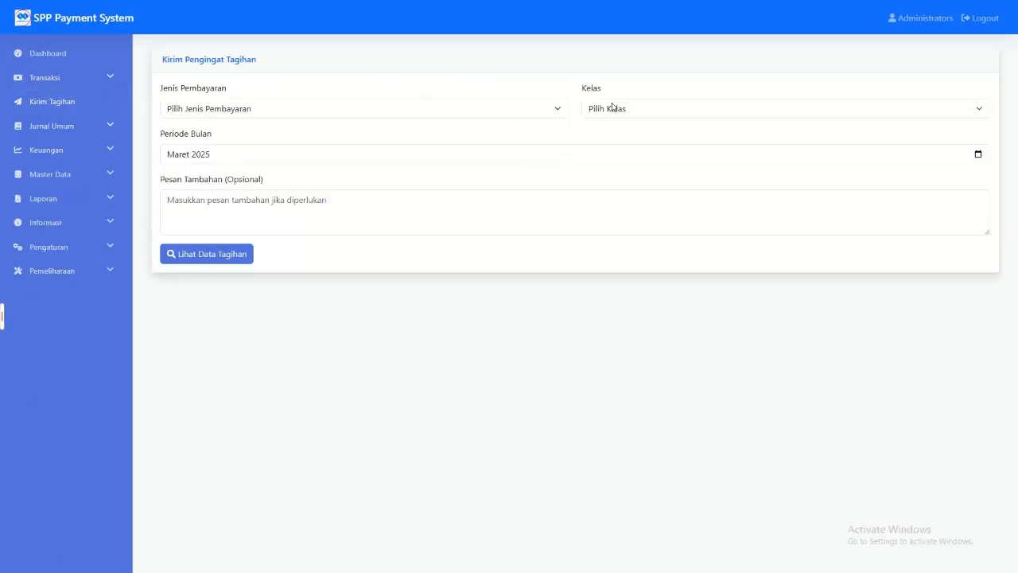
pyautogui.click(297, 162)
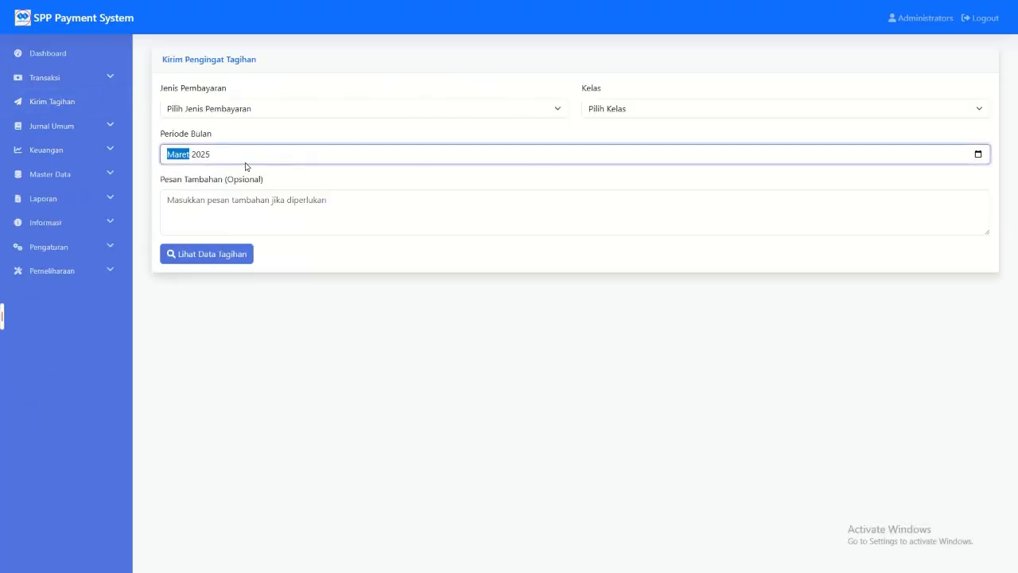
pyautogui.click(977, 154)
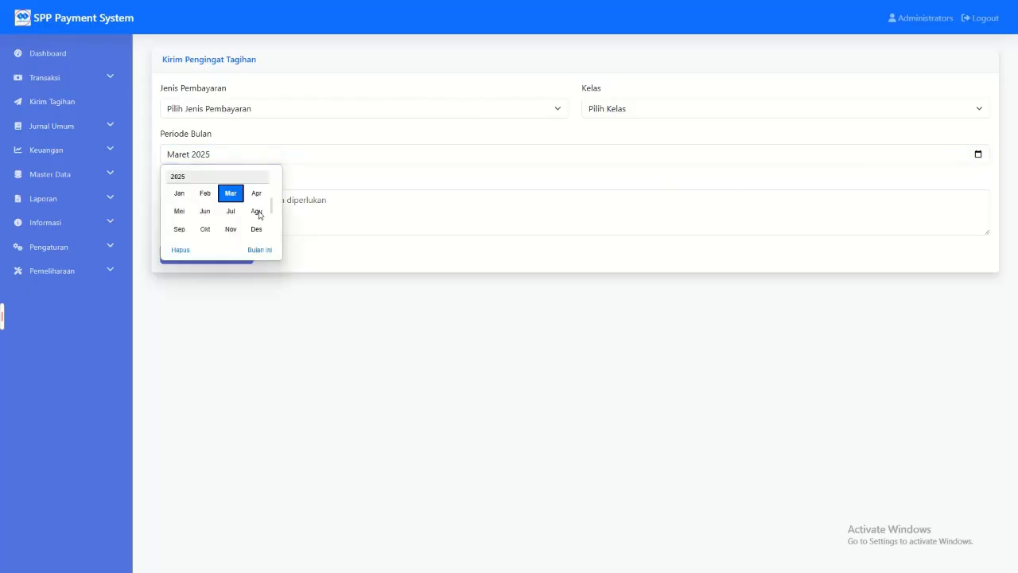
pyautogui.click(489, 219)
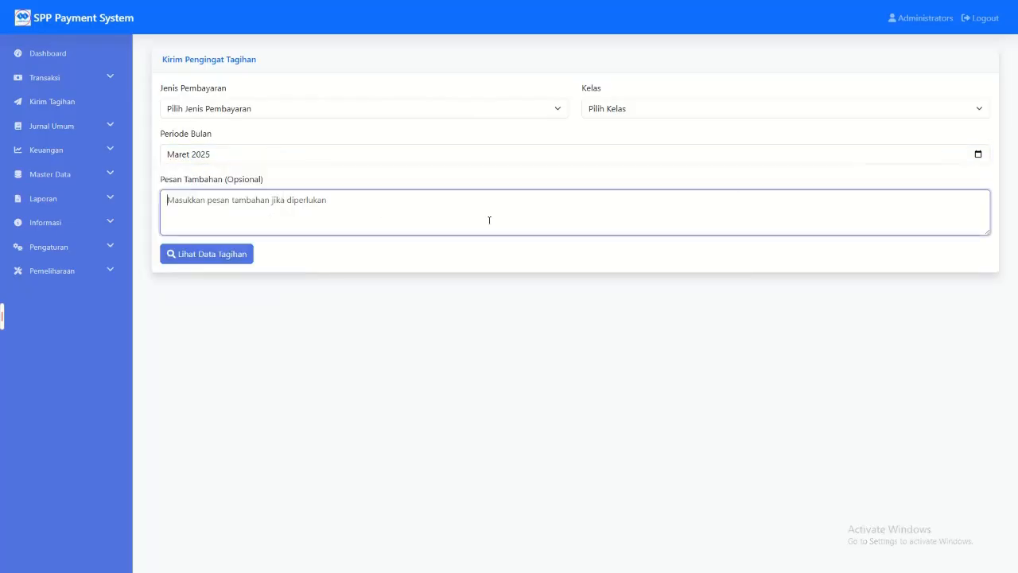
# Step: Examine Atur Tagihan's active school year alongside the Data Siswa and Tahun Ajaran master data, ending on the Atur Tagihan form
pyautogui.click(84, 150)
pyautogui.click(79, 247)
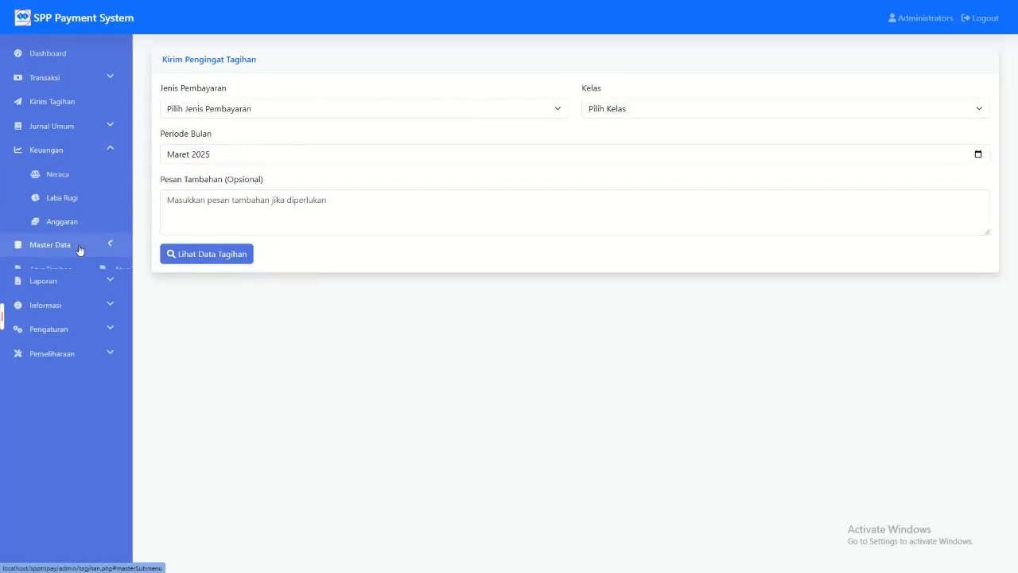
pyautogui.click(70, 264)
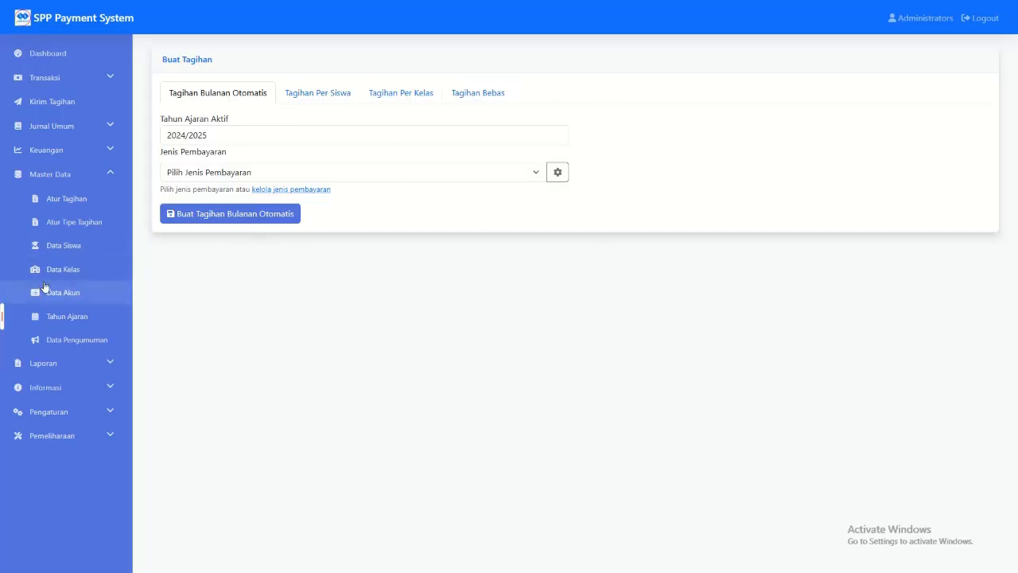
pyautogui.click(54, 245)
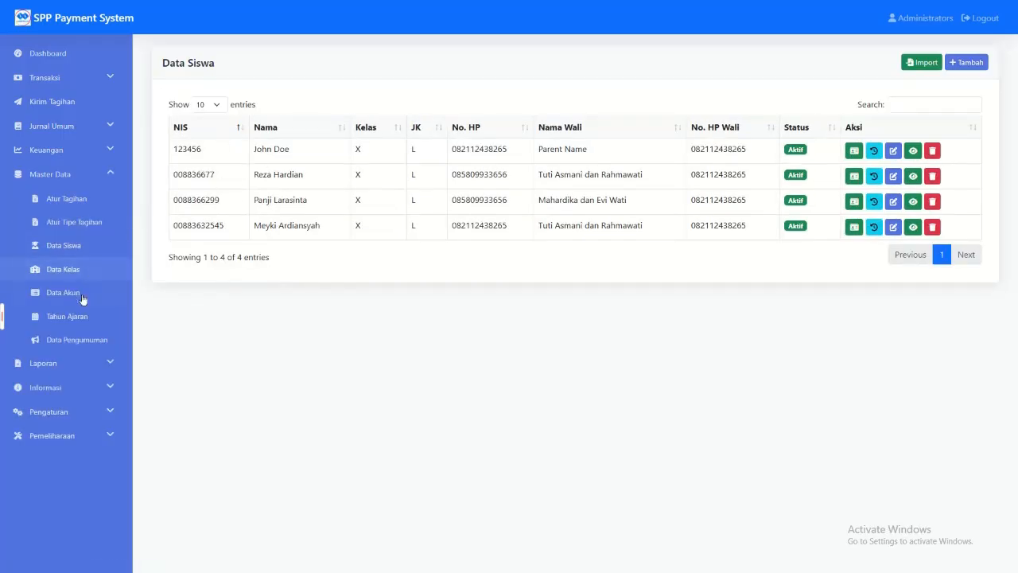
pyautogui.click(74, 198)
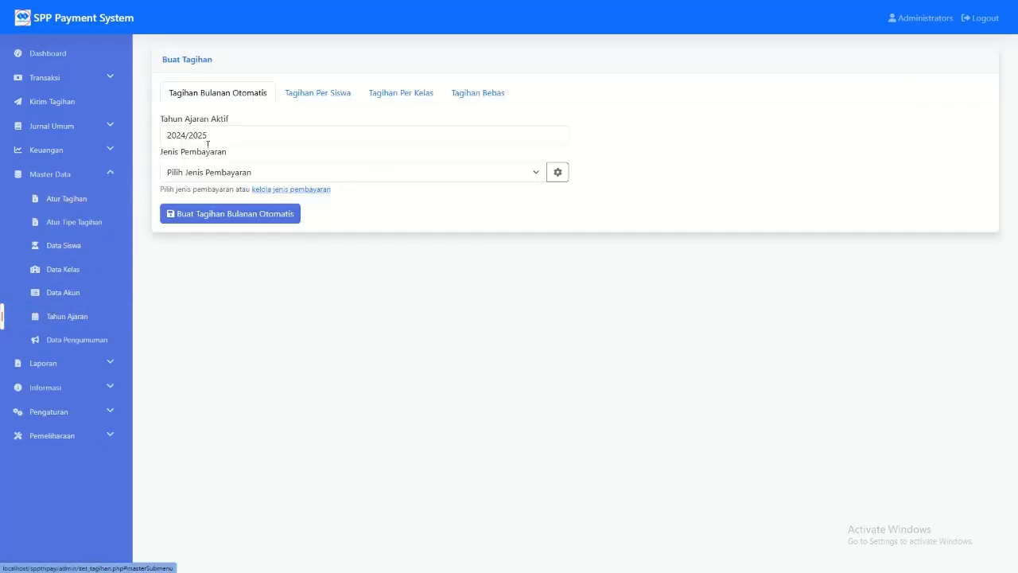
pyautogui.click(246, 140)
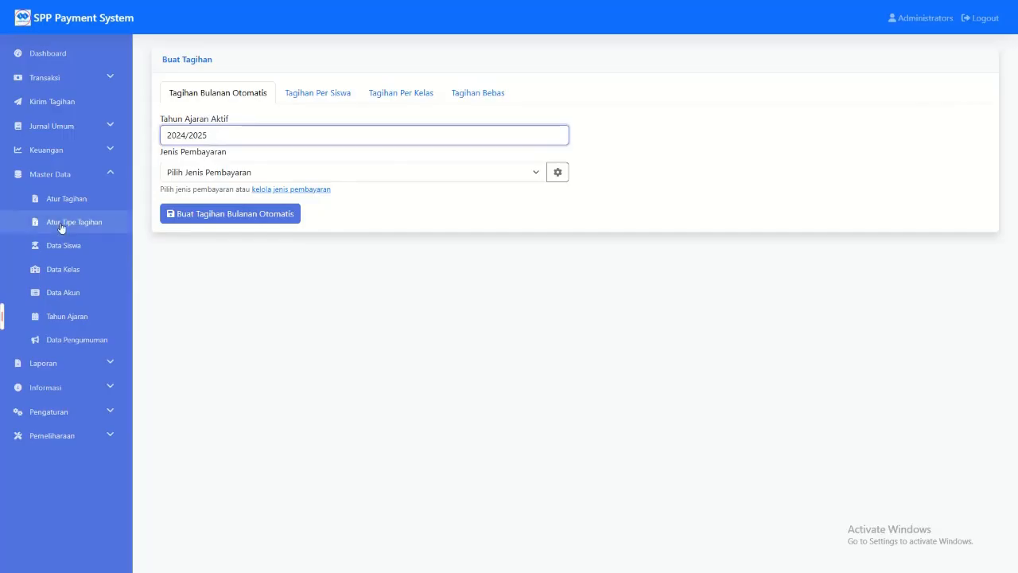
pyautogui.click(80, 316)
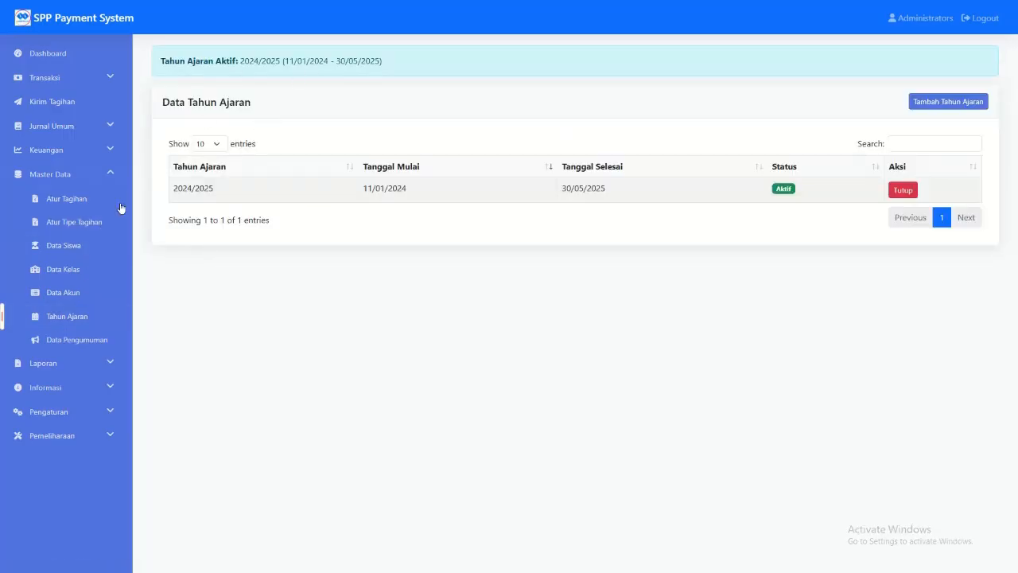
pyautogui.click(94, 245)
pyautogui.click(91, 200)
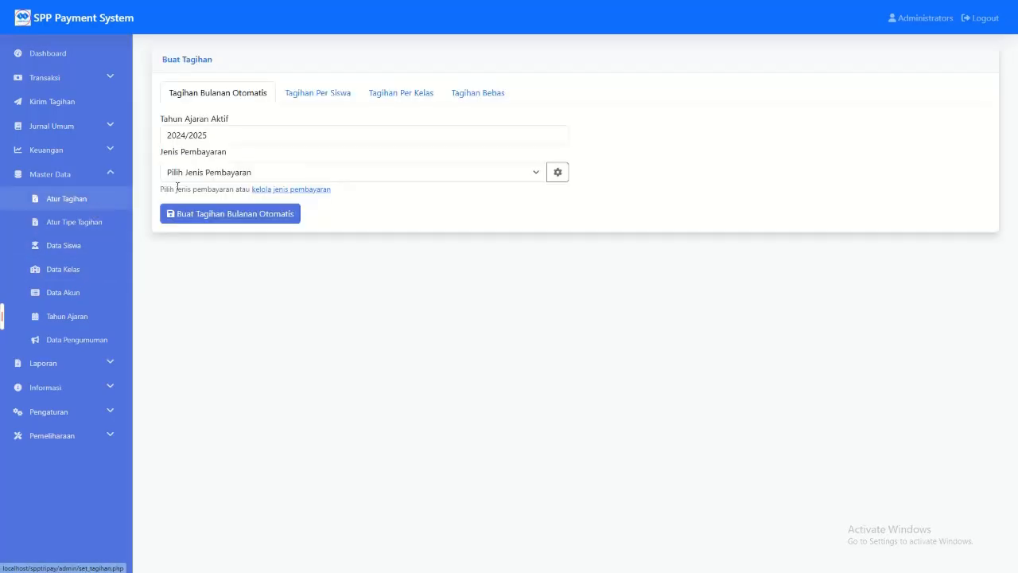
# Step: In Tagihan Bulanan Otomatis, select Daftar Ulang (Rp 500.000) as the payment type and review the other payment types
pyautogui.click(263, 173)
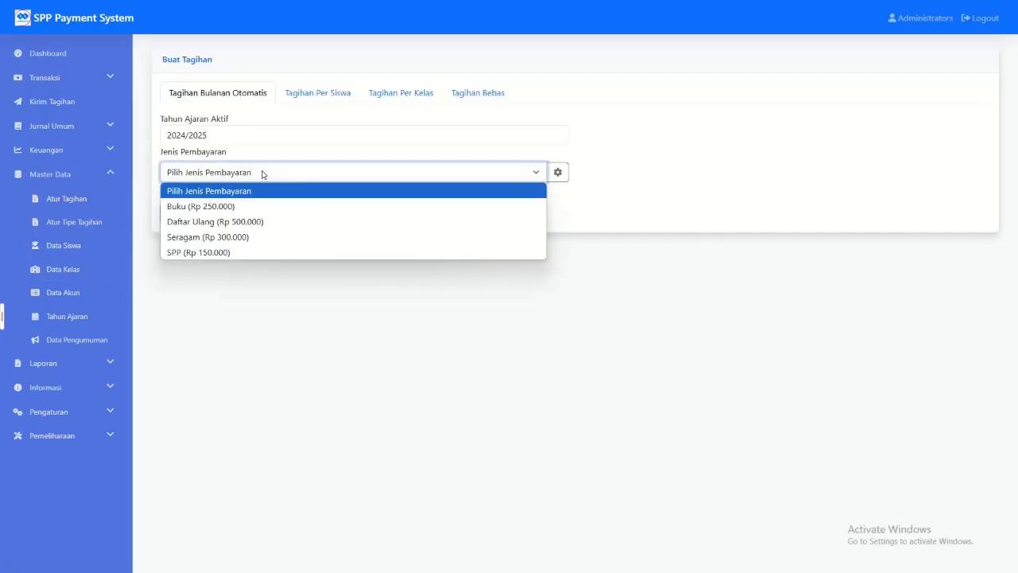
pyautogui.click(276, 225)
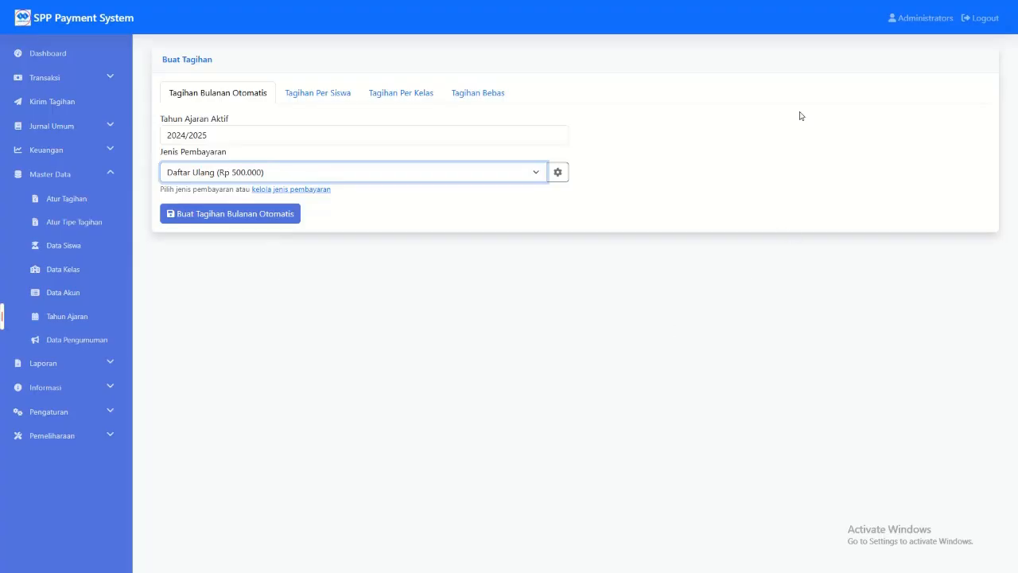
pyautogui.click(247, 216)
pyautogui.moveTo(219, 94); pyautogui.dragTo(811, 45)
pyautogui.click(603, 101)
pyautogui.moveTo(602, 101); pyautogui.dragTo(156, 115)
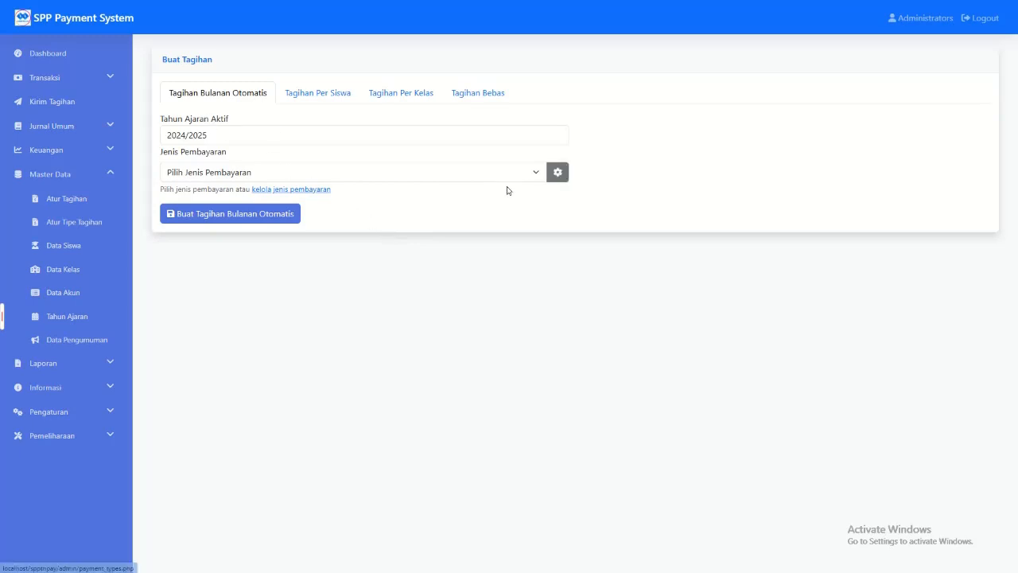
pyautogui.click(277, 172)
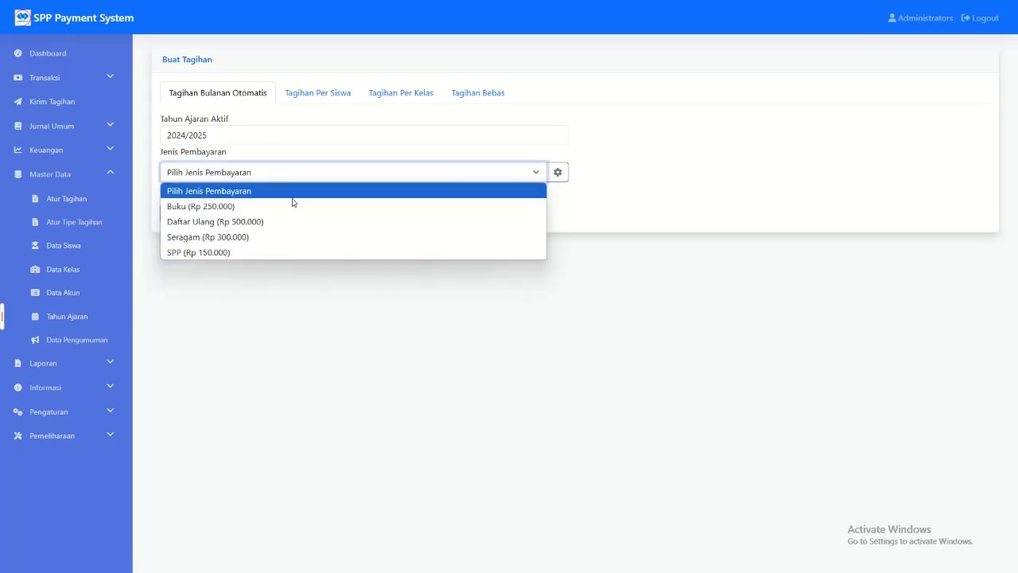
pyautogui.click(817, 208)
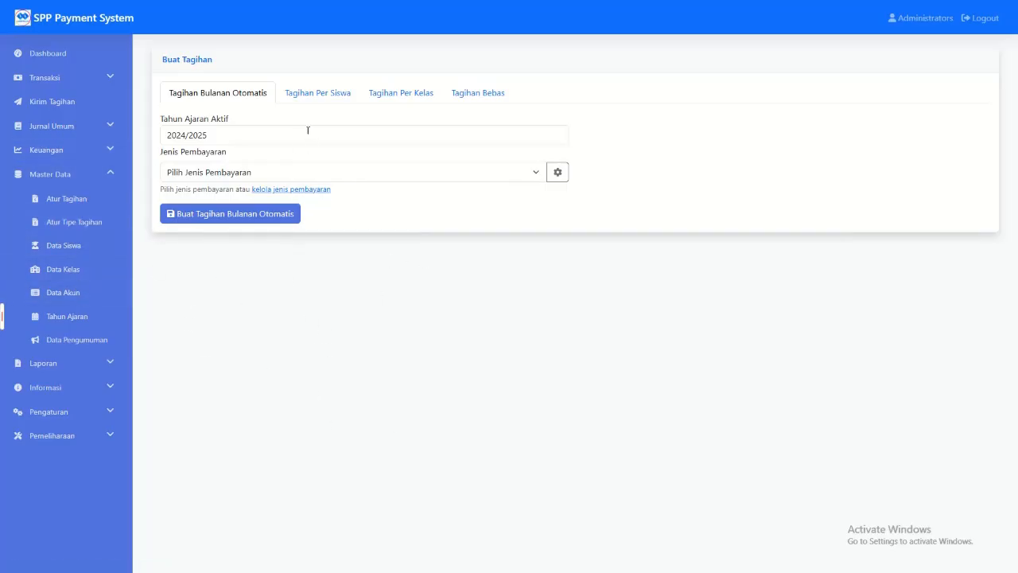
# Step: In Tagihan Per Siswa, select the first listed student and set Beasiswa to Partial 50%
pyautogui.click(309, 97)
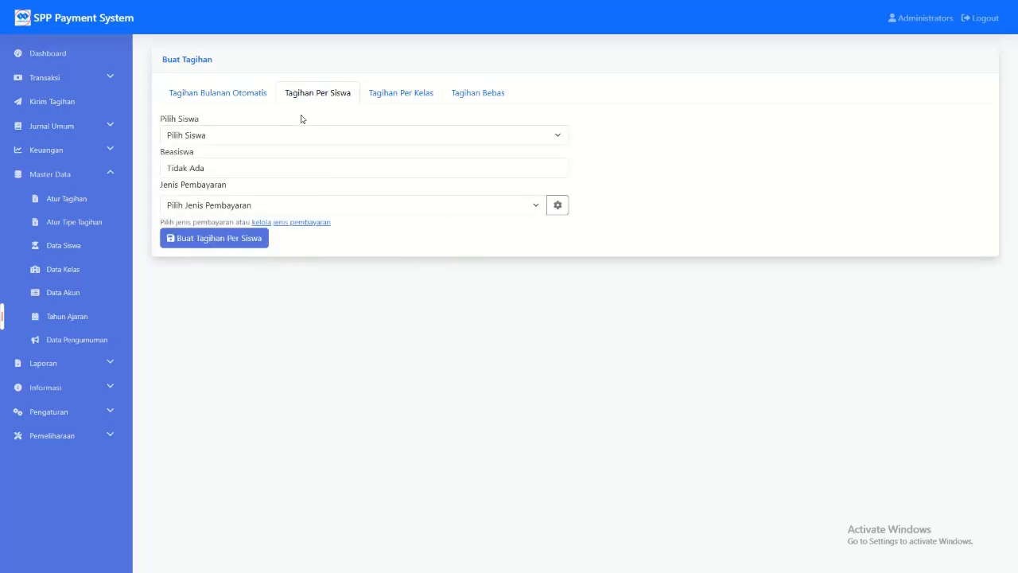
pyautogui.click(244, 142)
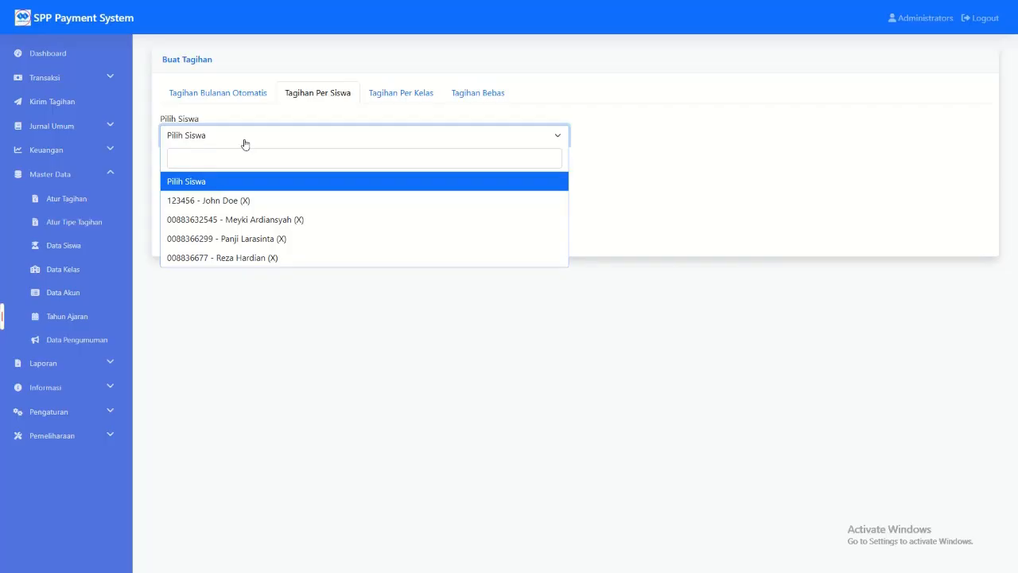
pyautogui.click(249, 201)
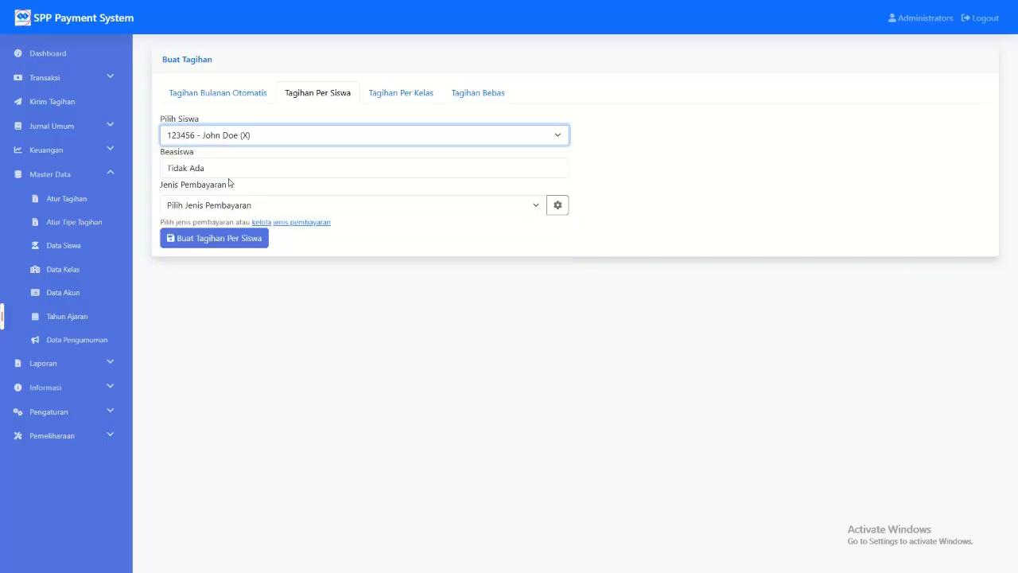
pyautogui.click(227, 173)
pyautogui.click(236, 166)
pyautogui.click(235, 166)
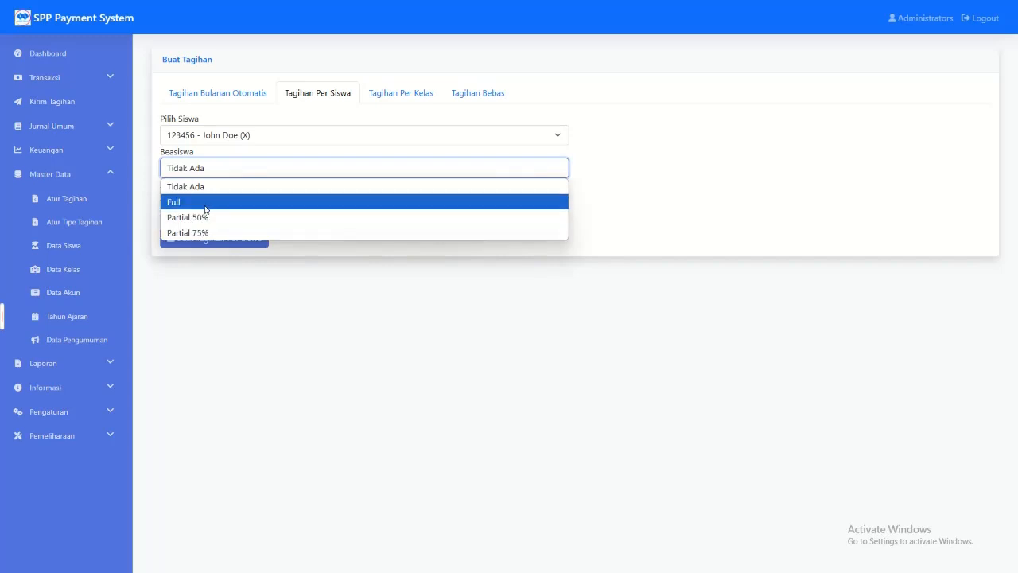
pyautogui.click(204, 204)
pyautogui.click(202, 169)
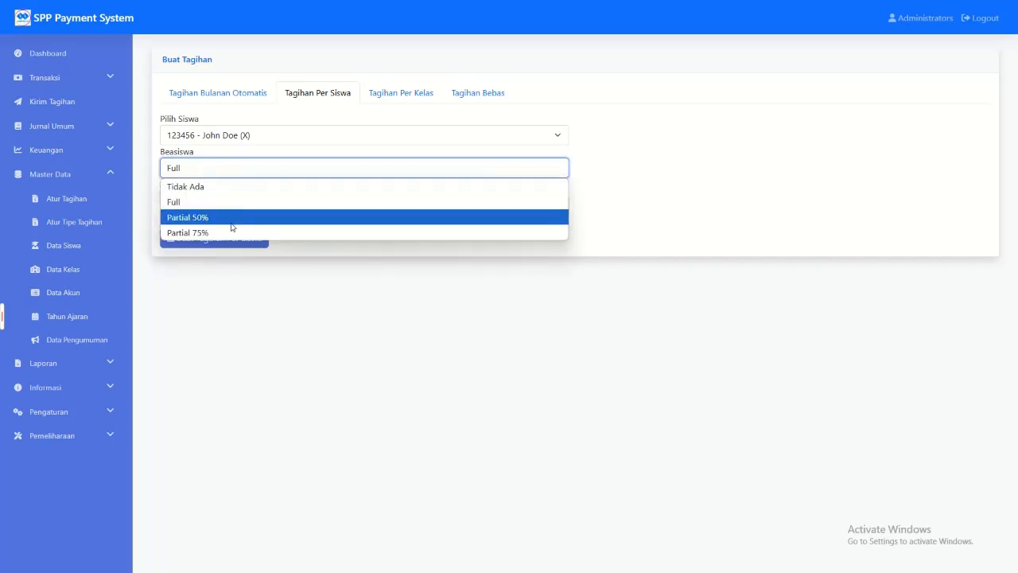
pyautogui.click(226, 219)
pyautogui.click(215, 173)
pyautogui.click(247, 217)
# Step: Set the student's Beasiswa to Full and review the available payment types without choosing one
pyautogui.click(245, 205)
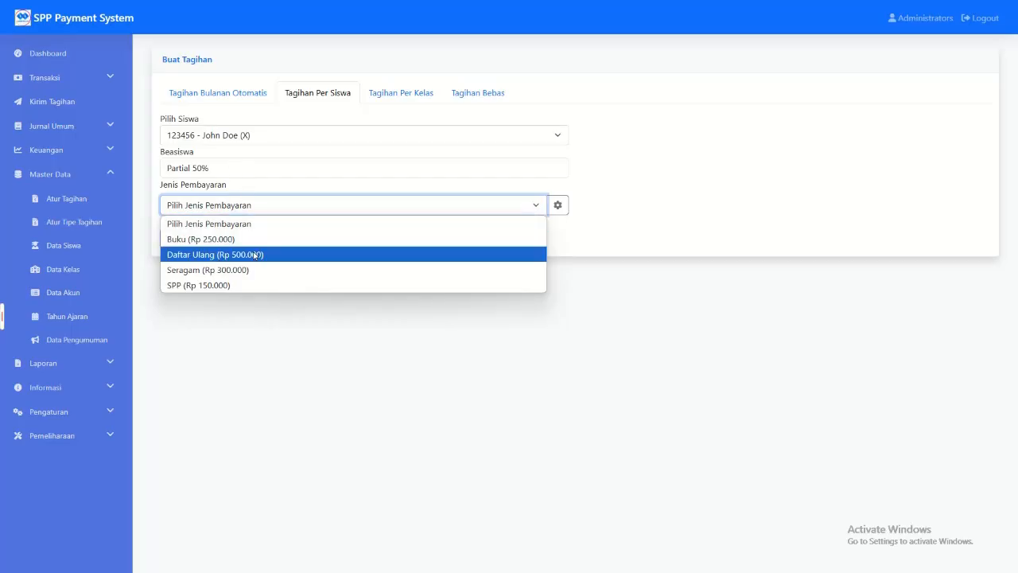
pyautogui.click(262, 169)
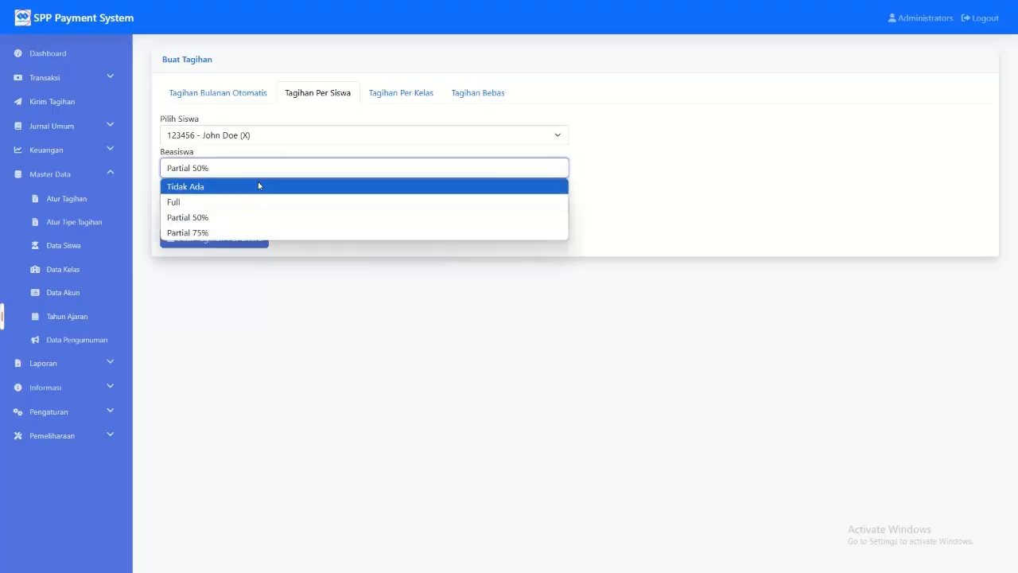
pyautogui.click(248, 200)
pyautogui.click(246, 205)
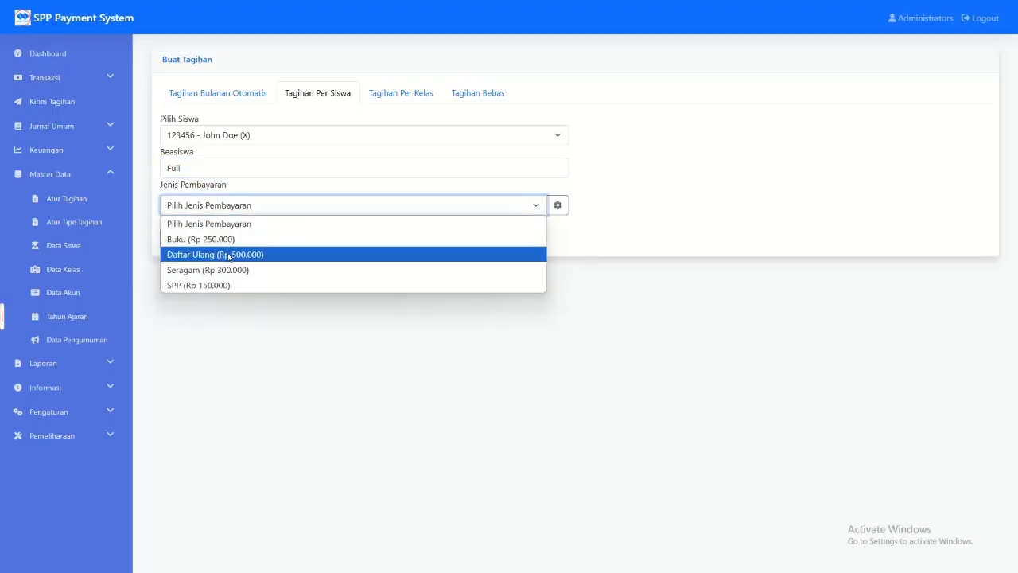
pyautogui.click(418, 423)
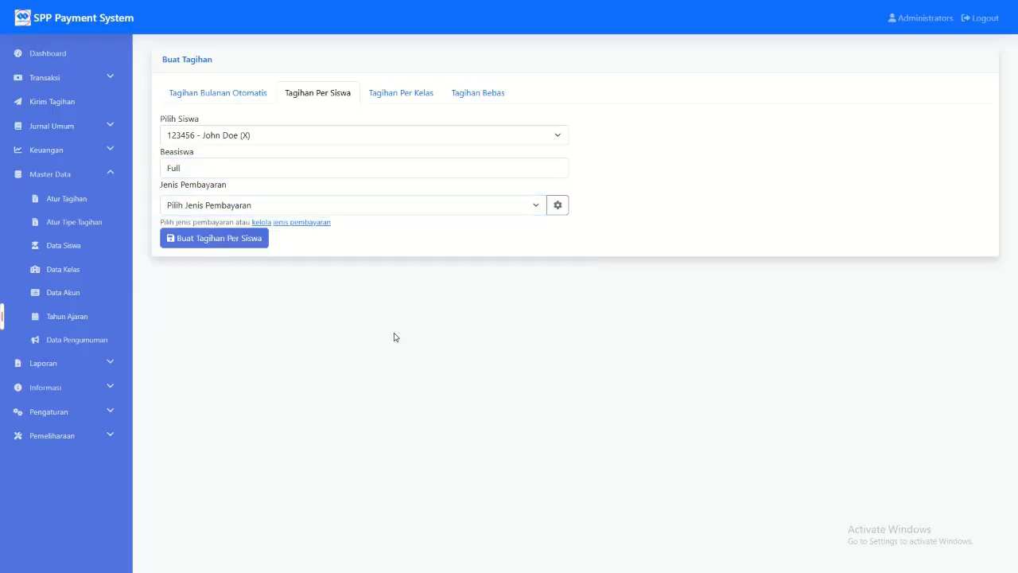
# Step: In Tagihan Per Kelas, select class X and SPP as the payment type
pyautogui.click(396, 95)
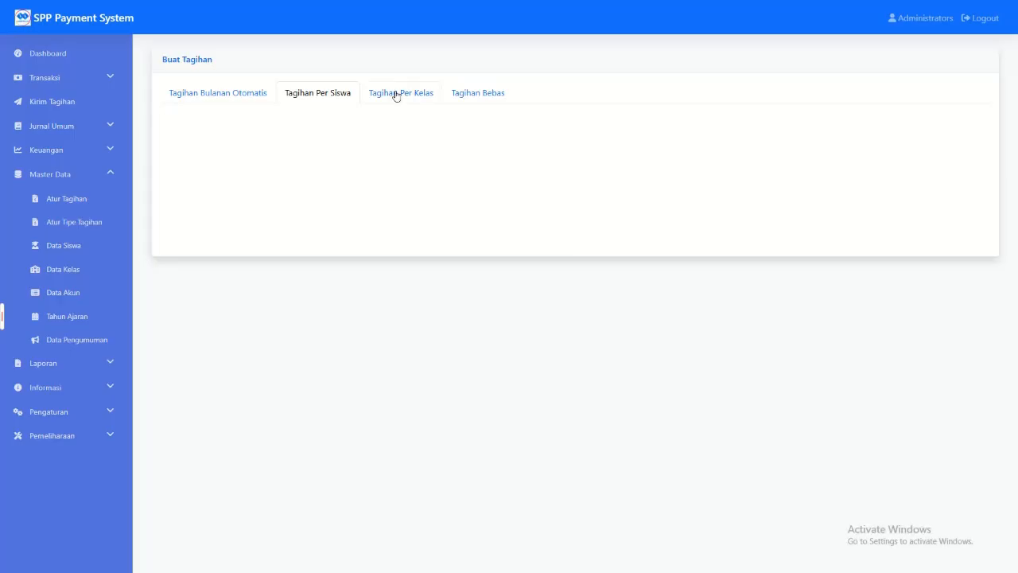
pyautogui.click(236, 139)
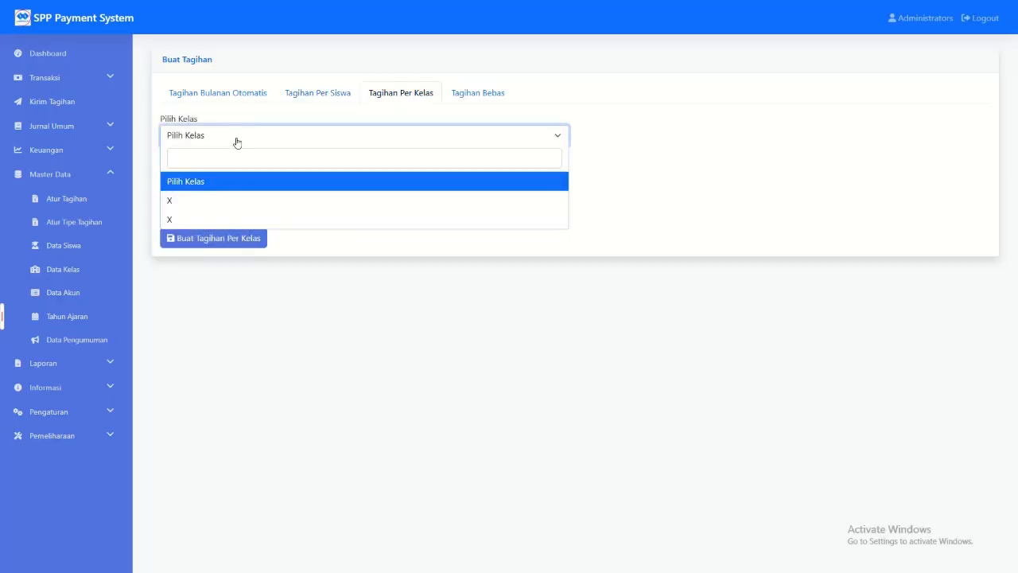
pyautogui.click(204, 200)
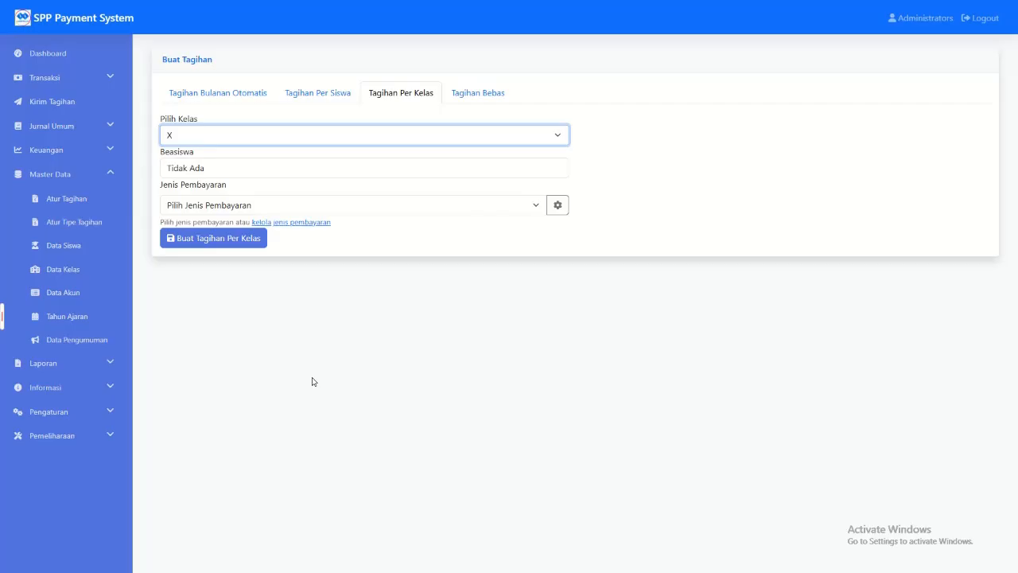
pyautogui.click(230, 141)
pyautogui.click(202, 199)
pyautogui.click(199, 141)
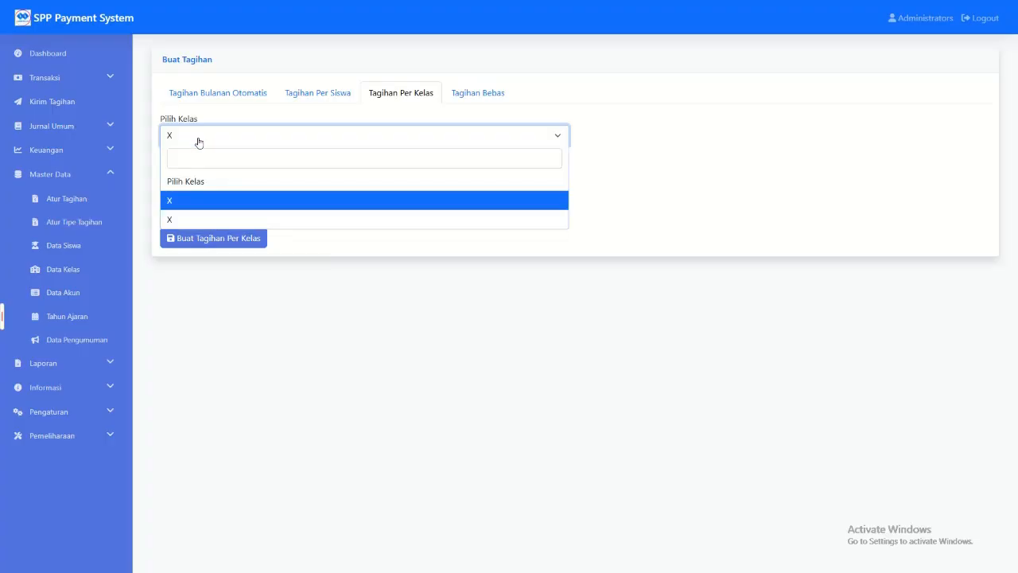
pyautogui.click(215, 200)
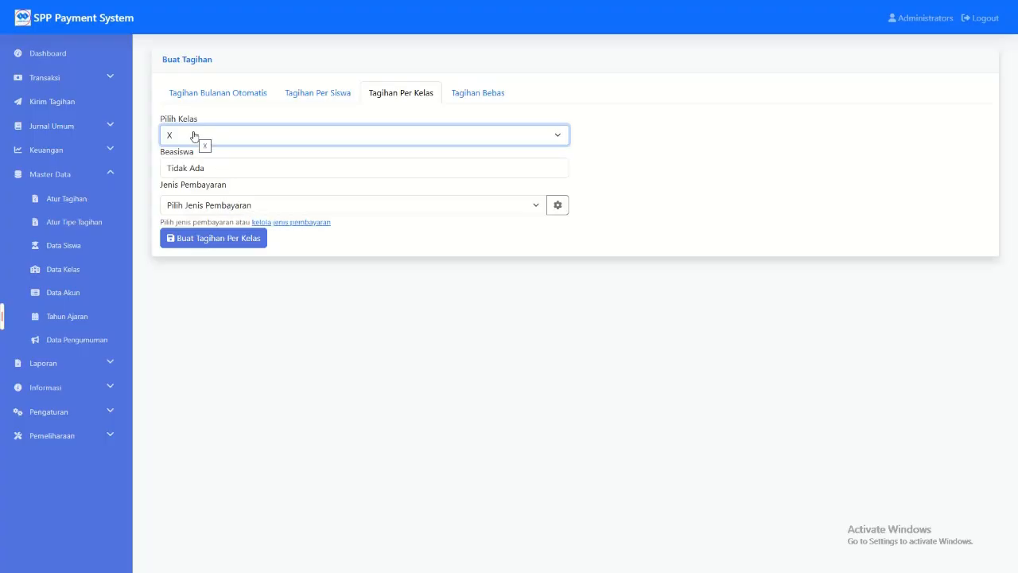
pyautogui.click(226, 204)
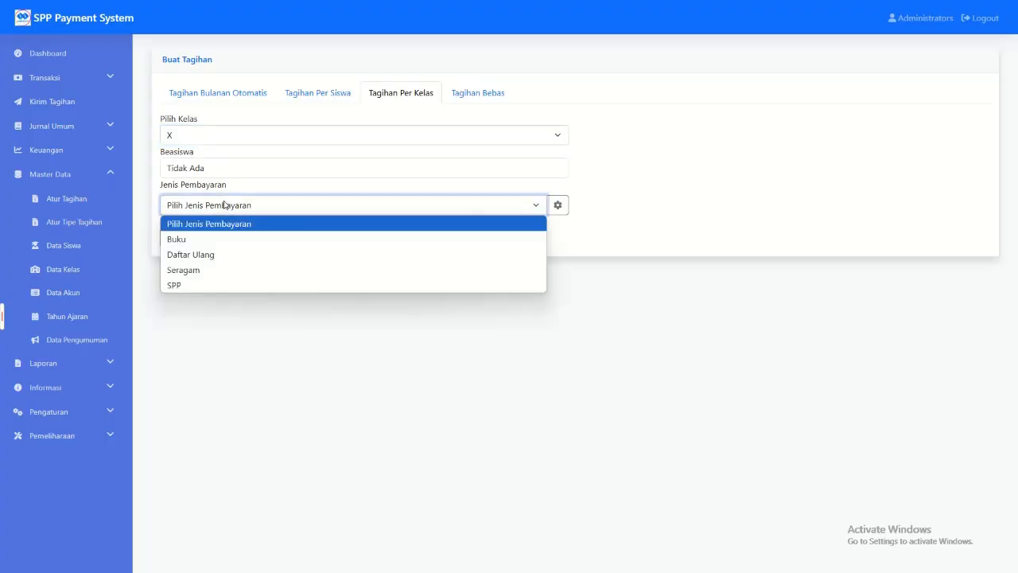
pyautogui.click(212, 284)
# Step: View the payment types in Atur Tipe Tagihan and Atur Tagihan, and open the form for adding a payment type
pyautogui.click(75, 222)
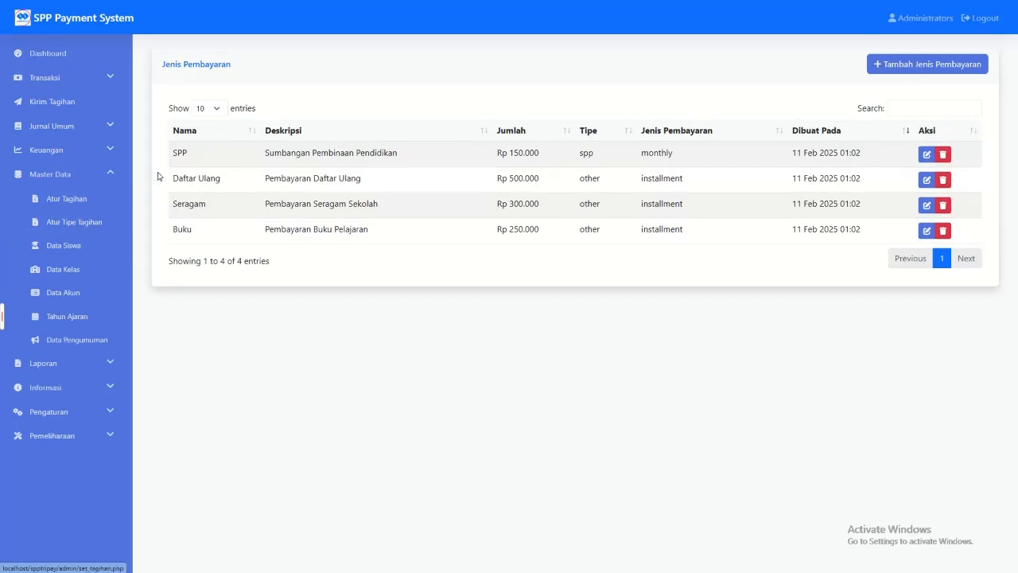
pyautogui.click(62, 207)
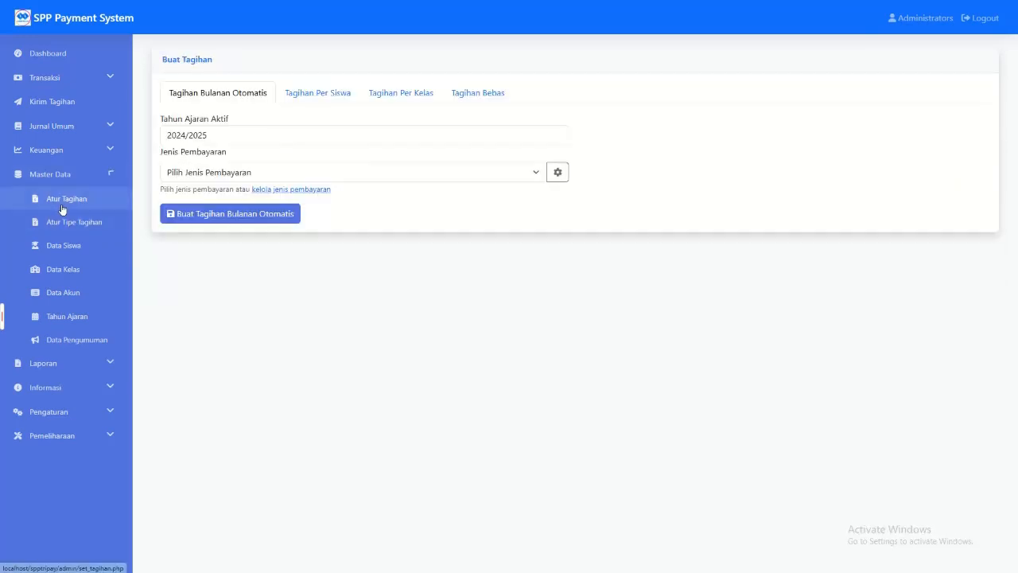
pyautogui.click(203, 171)
pyautogui.click(188, 279)
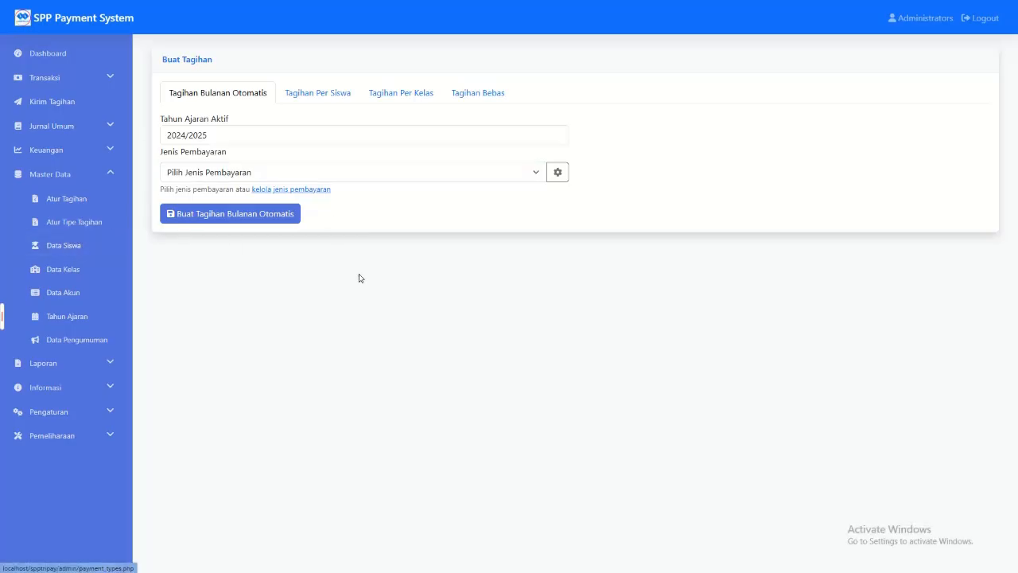
pyautogui.click(77, 230)
pyautogui.click(948, 70)
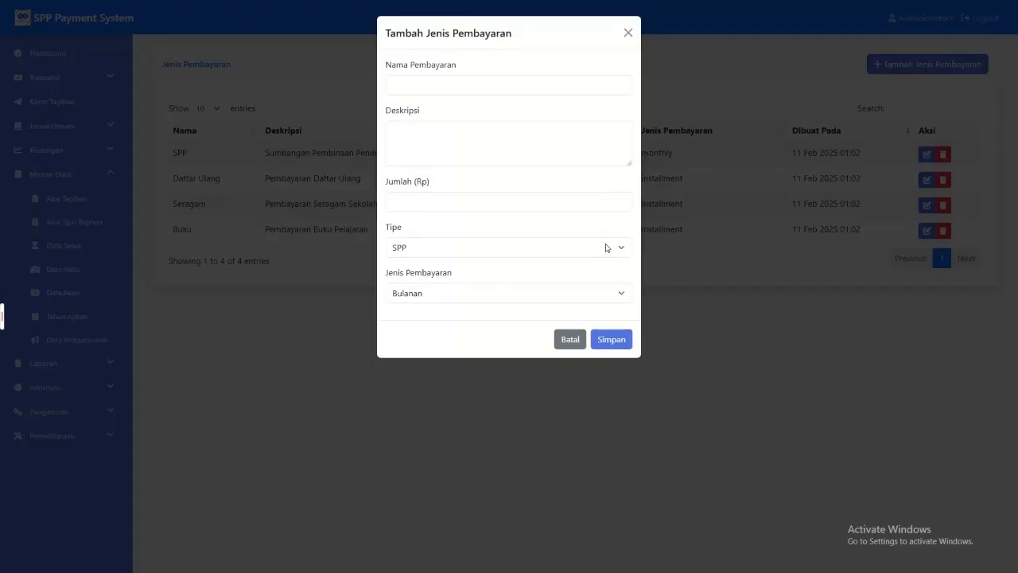
# Step: Dismiss the new payment type form and review the class and Beasiswa options under Tagihan Per Kelas in Atur Tagihan
pyautogui.click(563, 338)
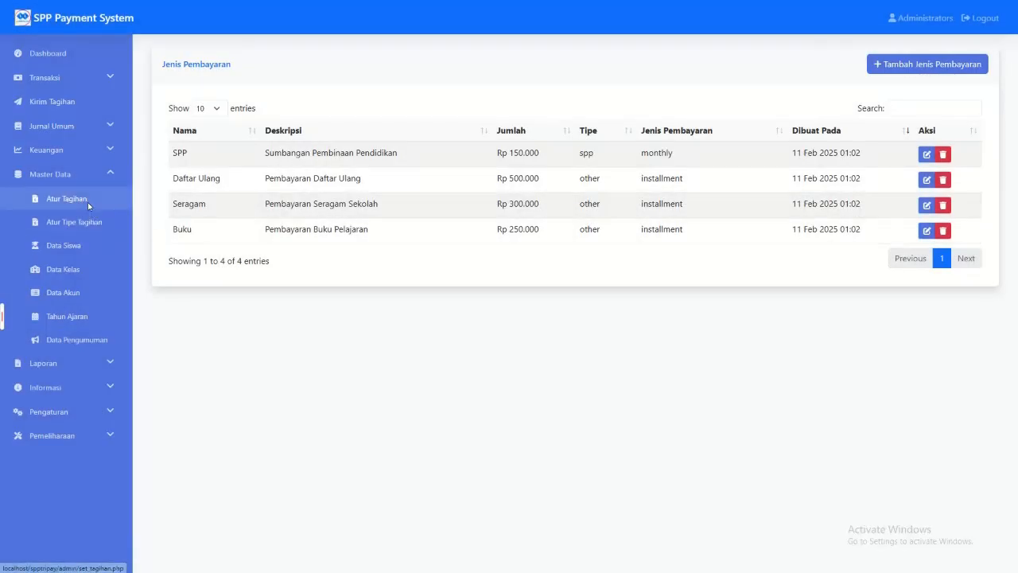
pyautogui.click(87, 201)
pyautogui.click(374, 96)
pyautogui.click(214, 140)
pyautogui.click(379, 363)
pyautogui.click(200, 173)
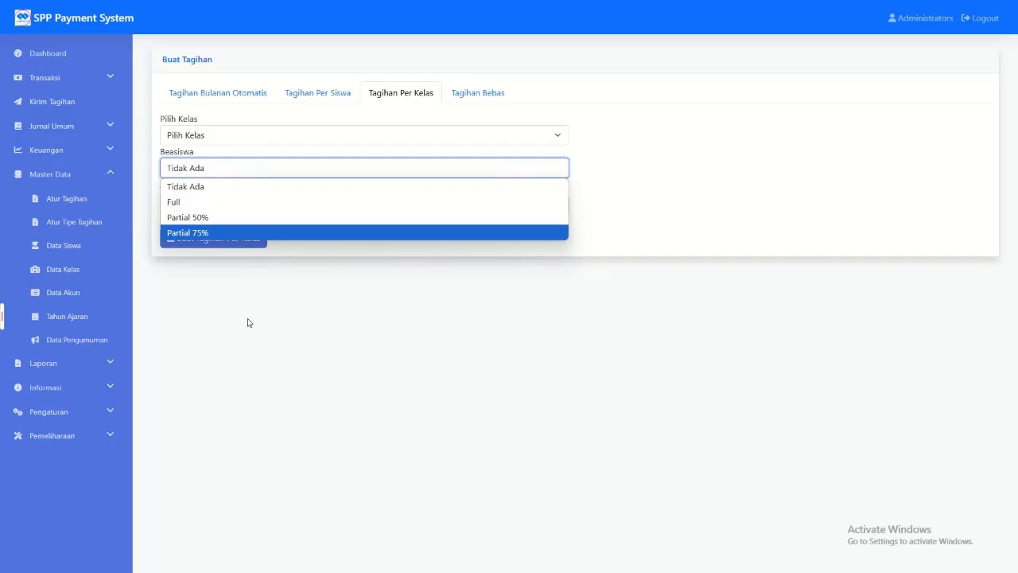
# Step: Compare the bill creation forms for Tagihan Bulanan Otomatis, Tagihan Per Siswa and Tagihan Bebas
pyautogui.click(182, 98)
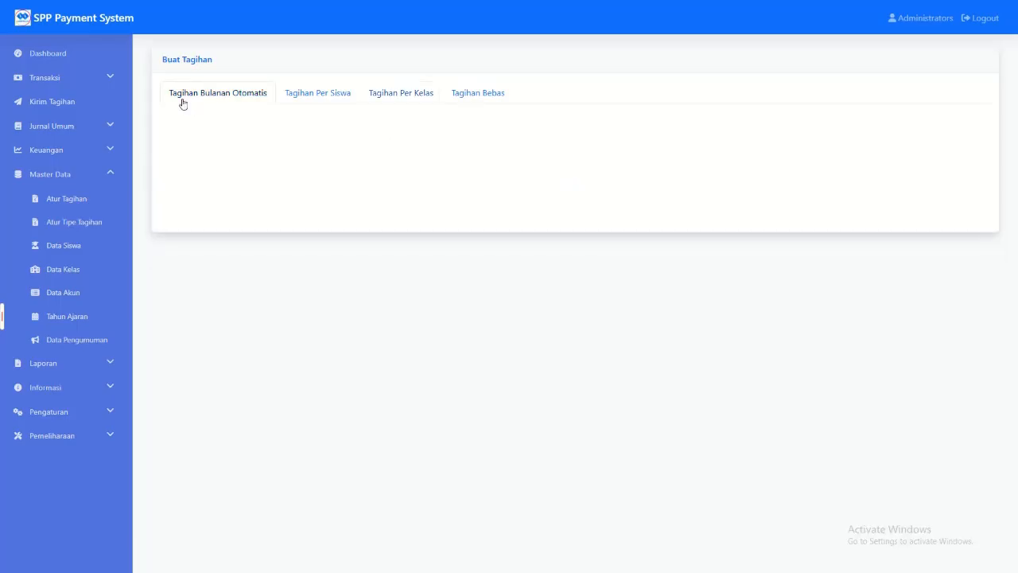
pyautogui.click(495, 93)
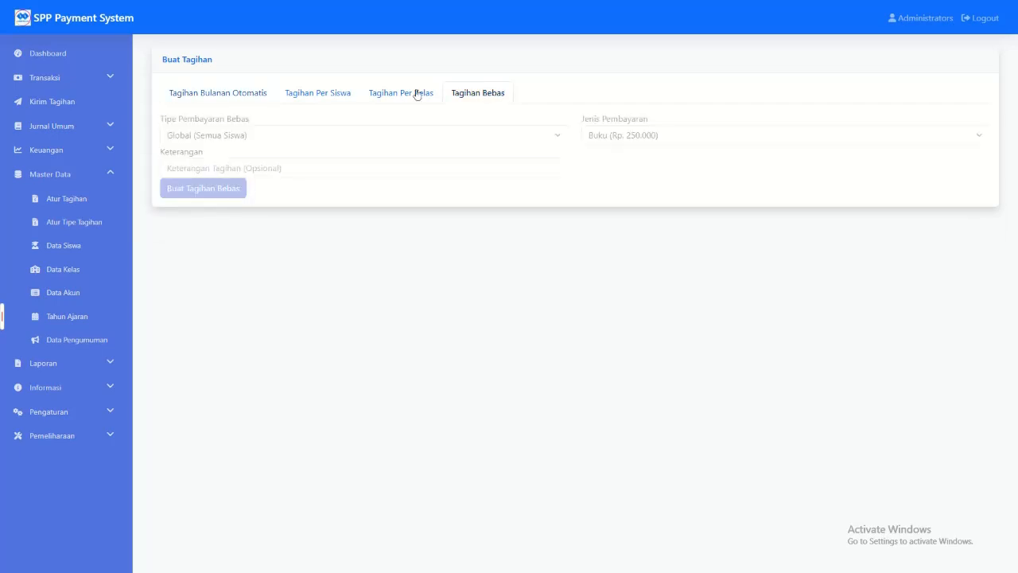
pyautogui.click(203, 93)
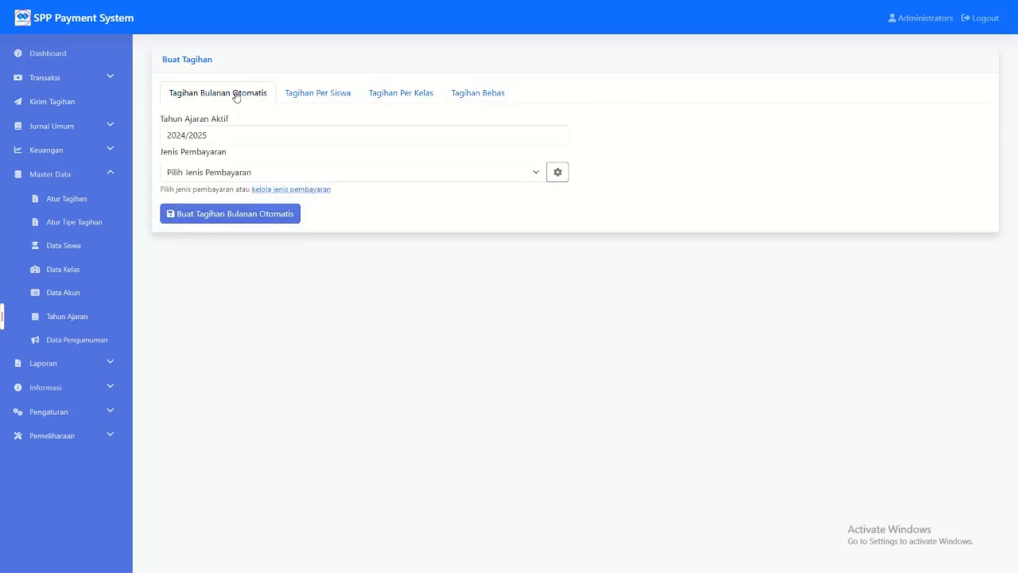
pyautogui.click(314, 93)
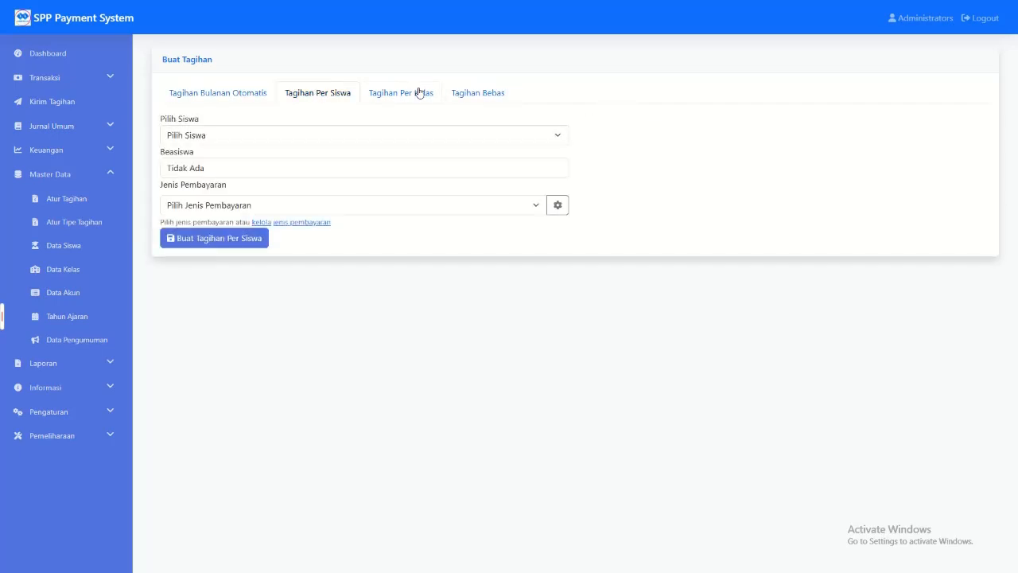
pyautogui.click(468, 93)
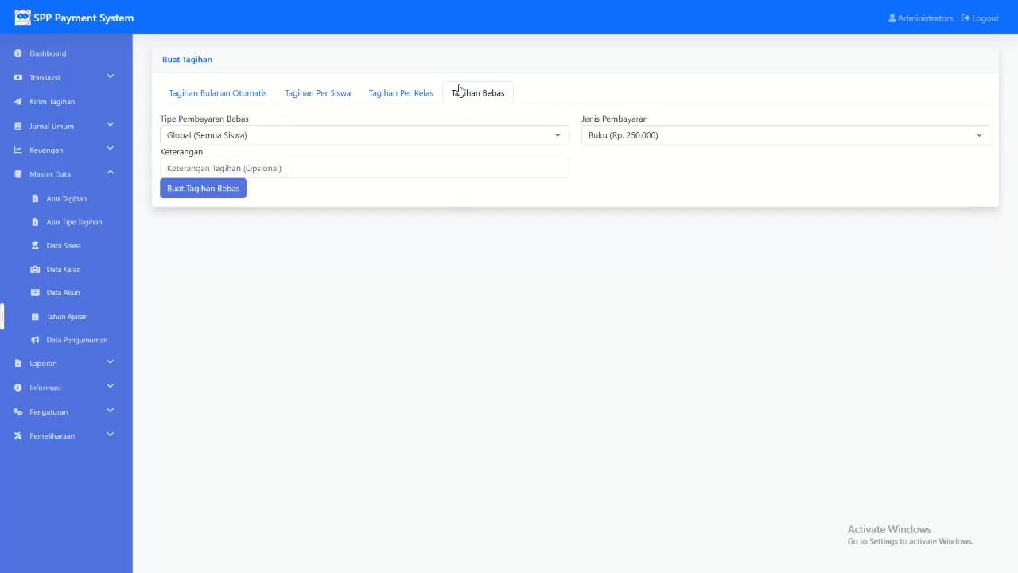
# Step: In Tagihan Bebas, try Tipe Pembayaran Bebas as Per Siswa and as Per Kelas, and review its Jenis Pembayaran options
pyautogui.click(445, 136)
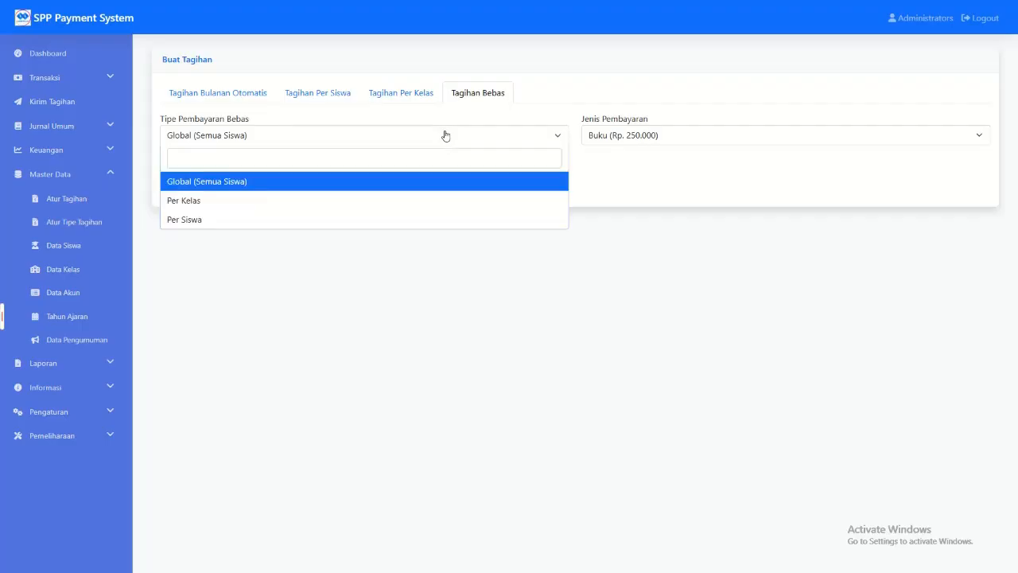
pyautogui.click(211, 221)
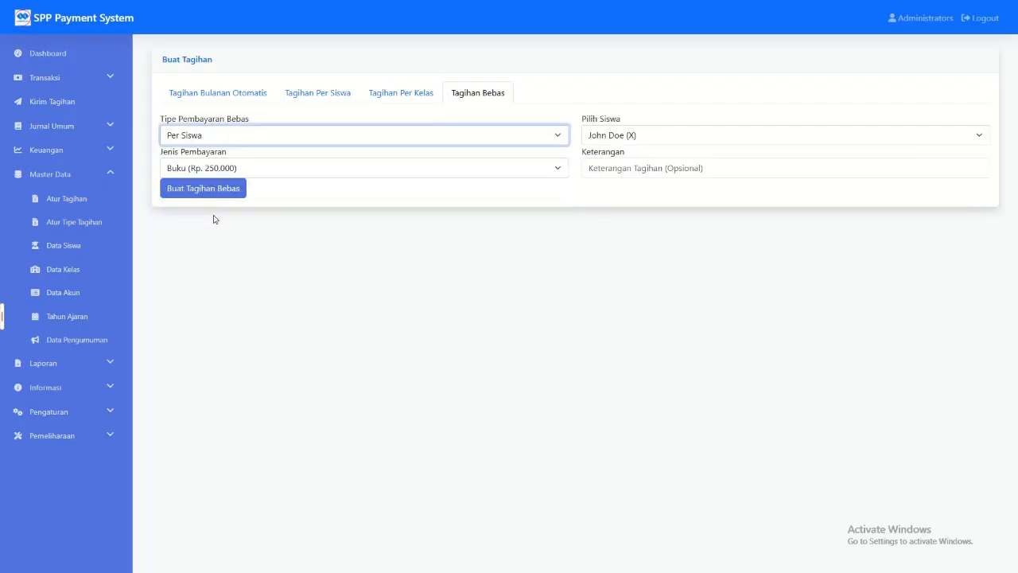
pyautogui.click(387, 142)
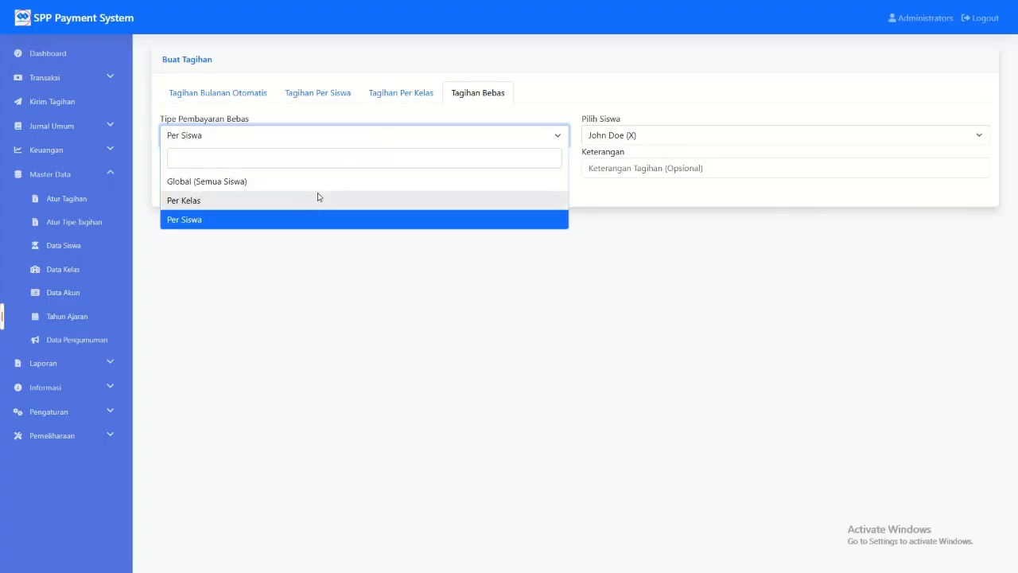
pyautogui.click(319, 197)
pyautogui.click(335, 173)
pyautogui.click(334, 190)
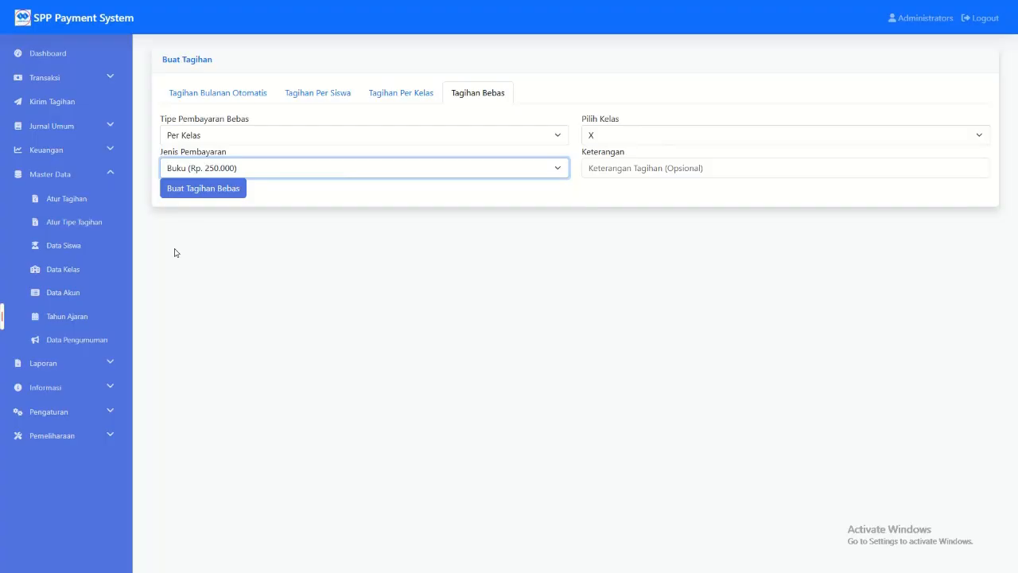
# Step: Start a new payment type in Atur Tipe Tagihan with SPP KELAS 12 as both its name and description
pyautogui.click(102, 225)
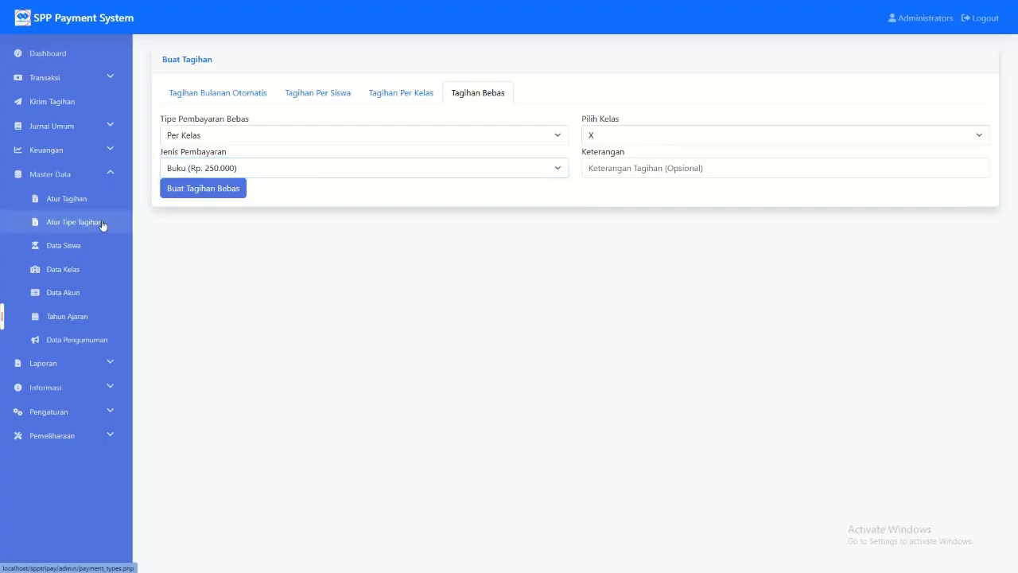
pyautogui.click(877, 70)
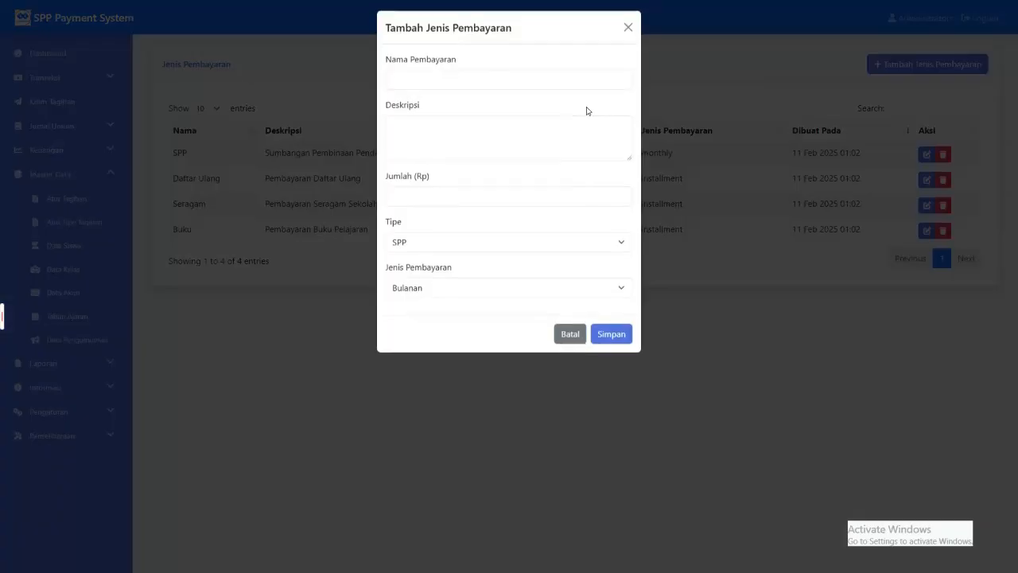
pyautogui.click(449, 84)
pyautogui.write('spp')
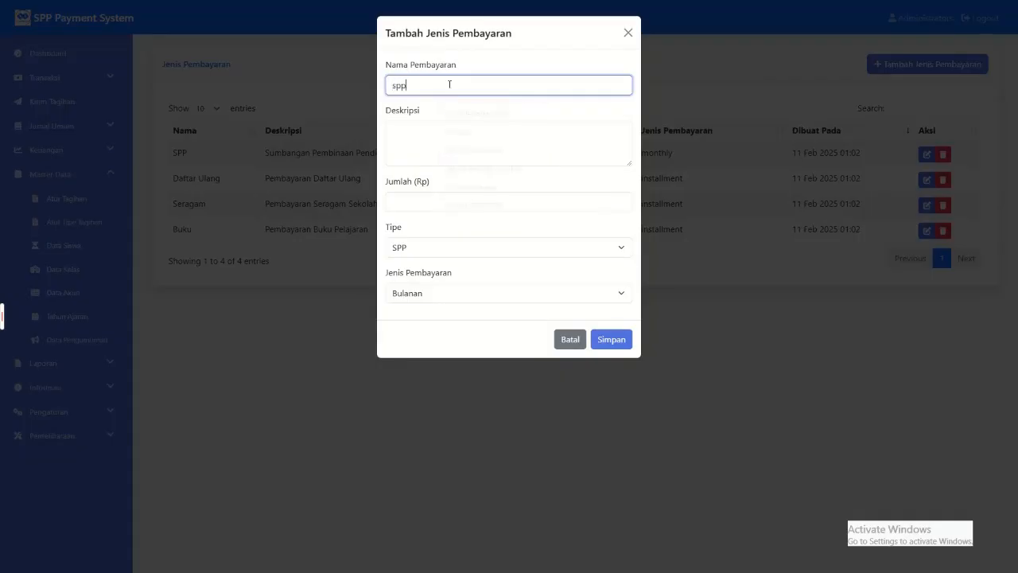
pyautogui.press('BackSpace')
pyautogui.press('BackSpace')
pyautogui.press('BackSpace')
pyautogui.write('SPP KEL')
pyautogui.click(476, 133)
pyautogui.moveTo(470, 83); pyautogui.dragTo(389, 89)
pyautogui.hotkey('ctrl', 'c')
pyautogui.click(395, 124)
pyautogui.hotkey('ctrl', 'v')
# Step: Set the payment type's Jumlah to 250000, Tipe to SPP and Jenis Pembayaran to Bulanan, and save it
pyautogui.click(417, 202)
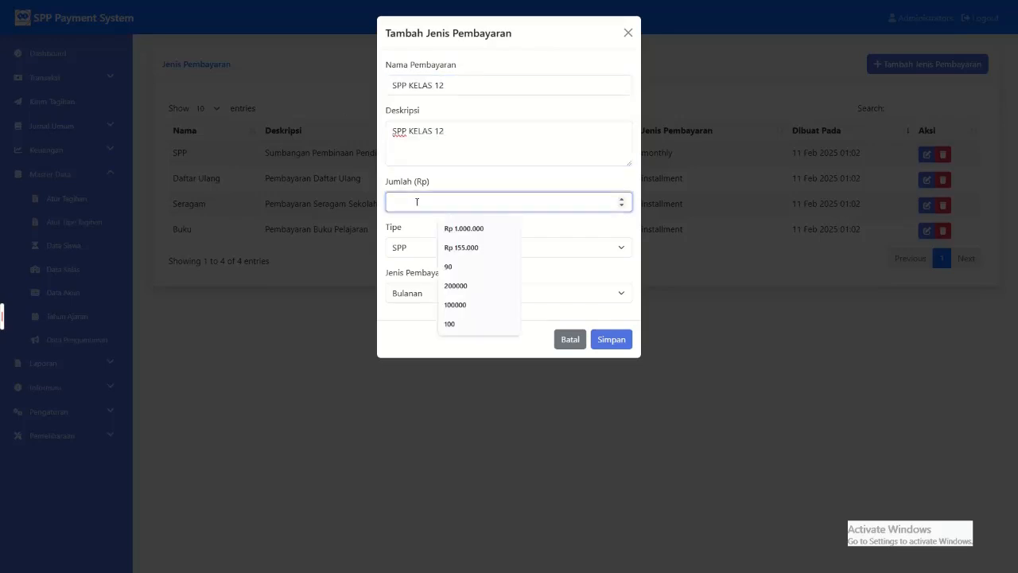
pyautogui.write('250000')
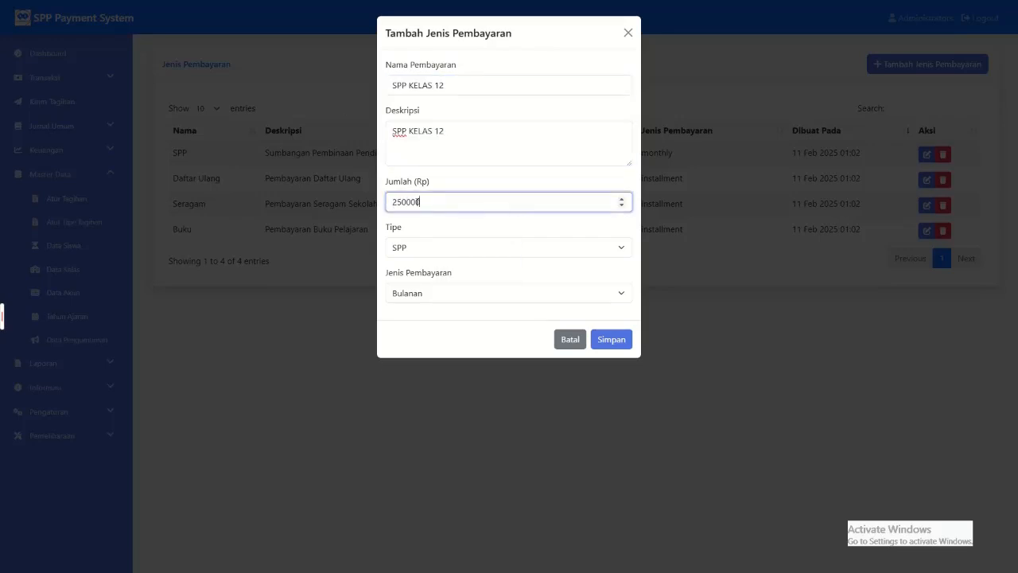
pyautogui.click(417, 253)
pyautogui.click(417, 264)
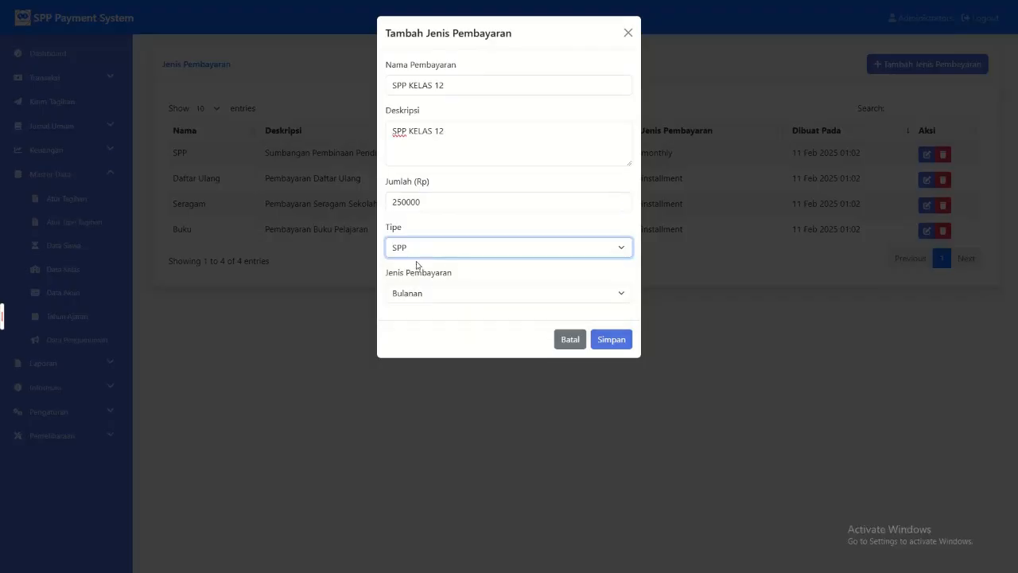
pyautogui.click(447, 292)
pyautogui.click(418, 311)
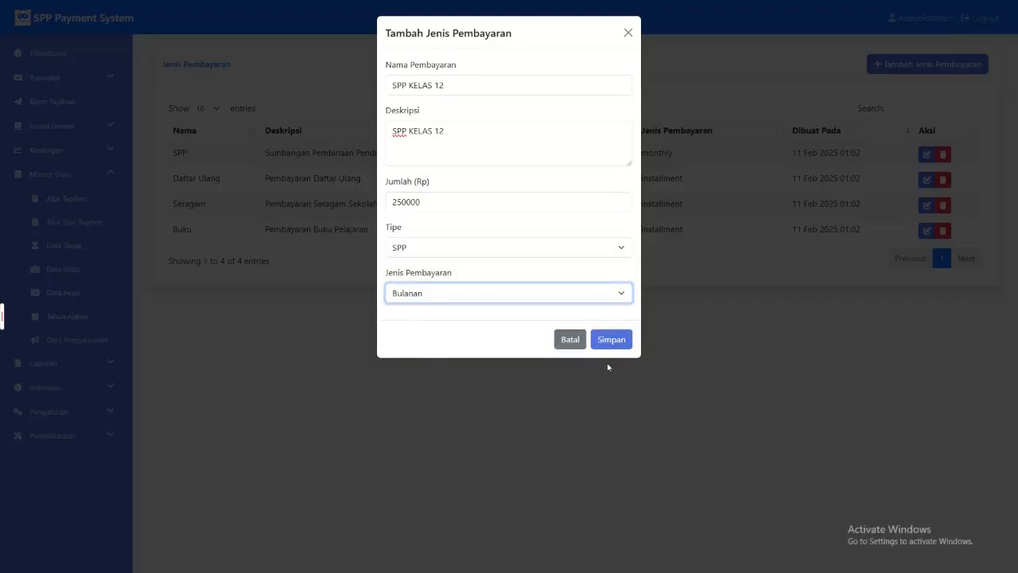
pyautogui.click(611, 339)
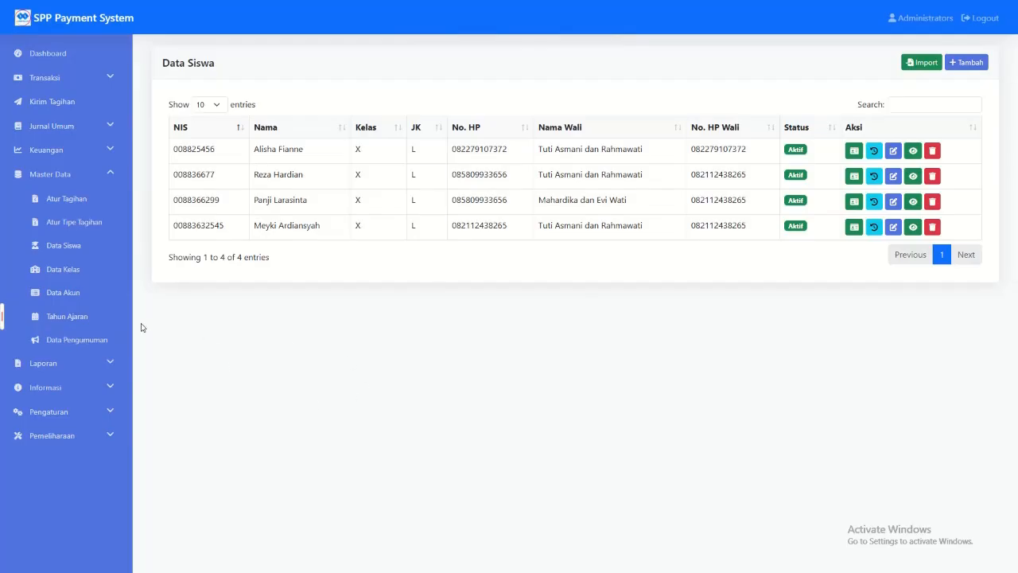
# Step: Download the Excel student import template and import template_import_siswa (3).xlsx into Data Siswa
pyautogui.click(922, 63)
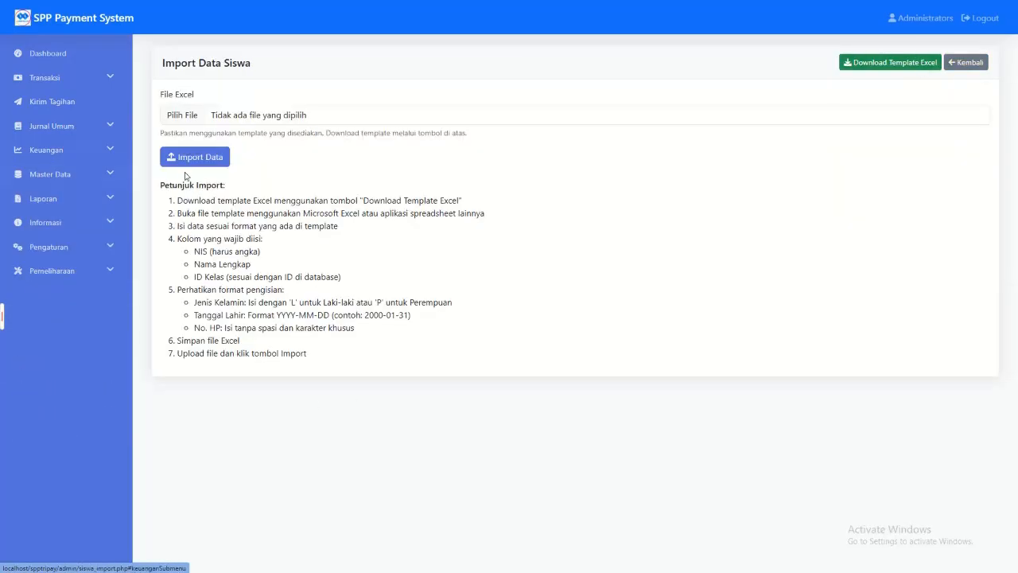
pyautogui.click(869, 69)
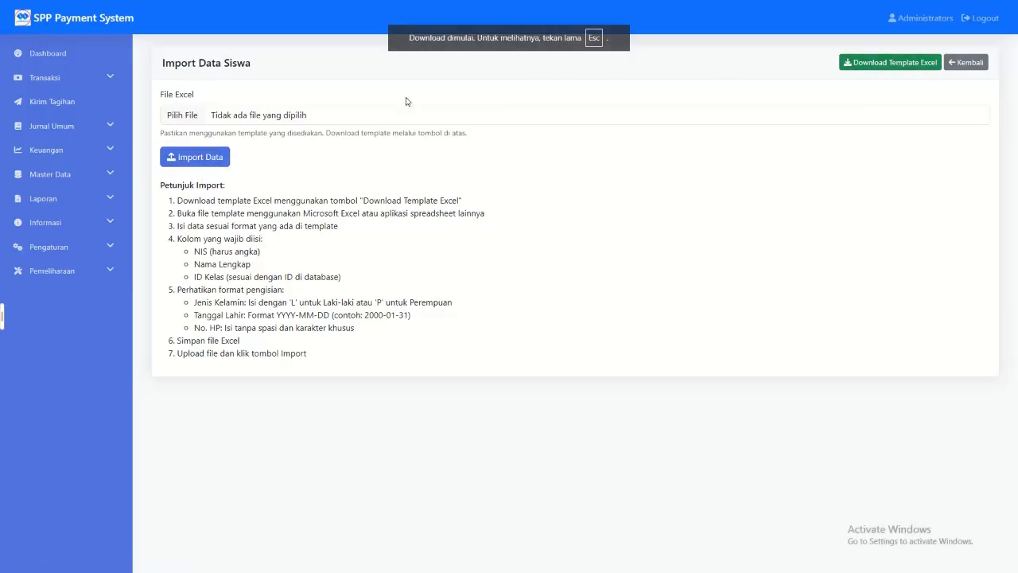
pyautogui.click(180, 116)
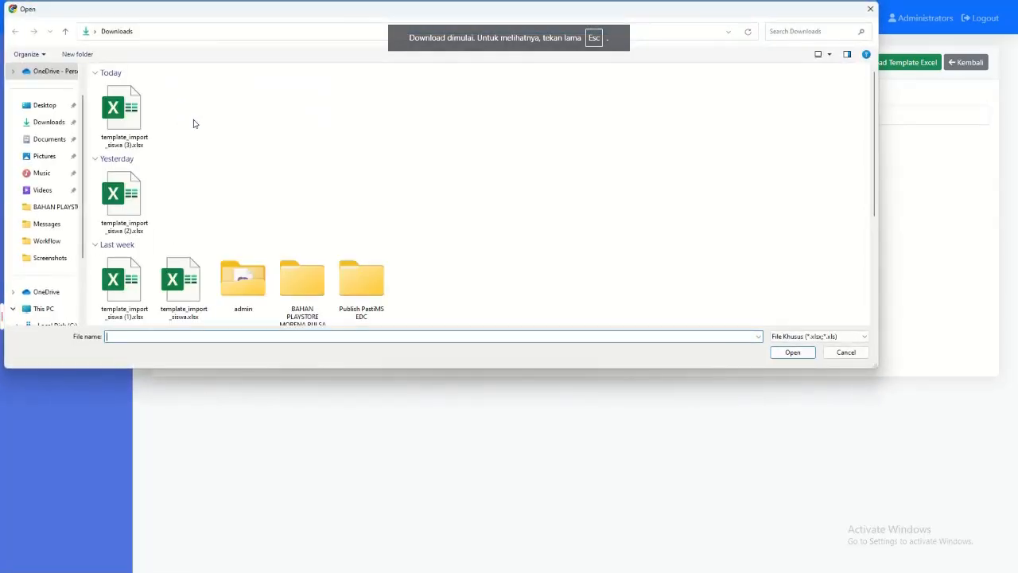
pyautogui.doubleClick(132, 129)
pyautogui.click(206, 159)
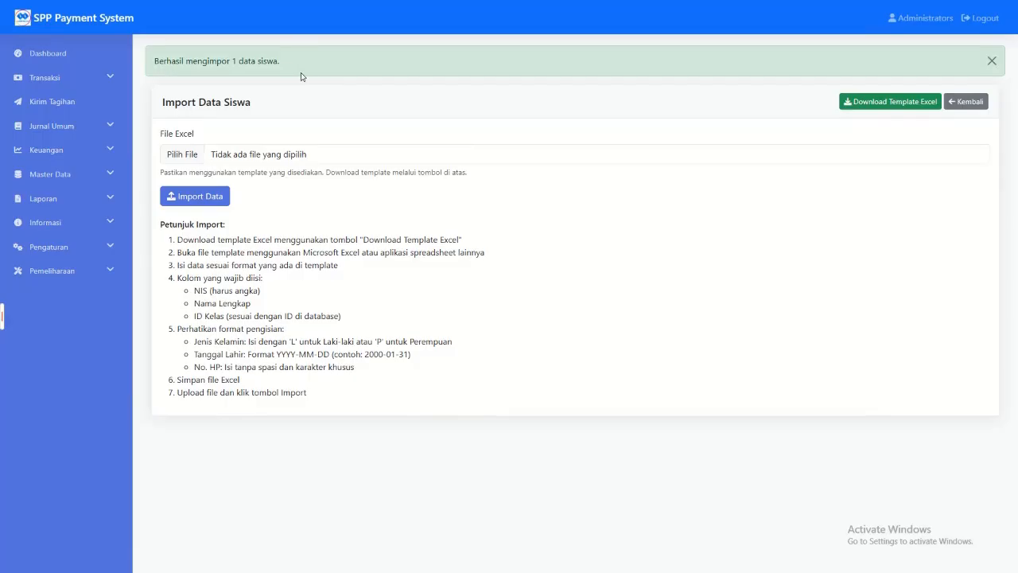
# Step: Return to Data Siswa and examine the imported student's row
pyautogui.click(51, 177)
pyautogui.click(62, 249)
pyautogui.moveTo(197, 149); pyautogui.dragTo(691, 150)
pyautogui.click(691, 150)
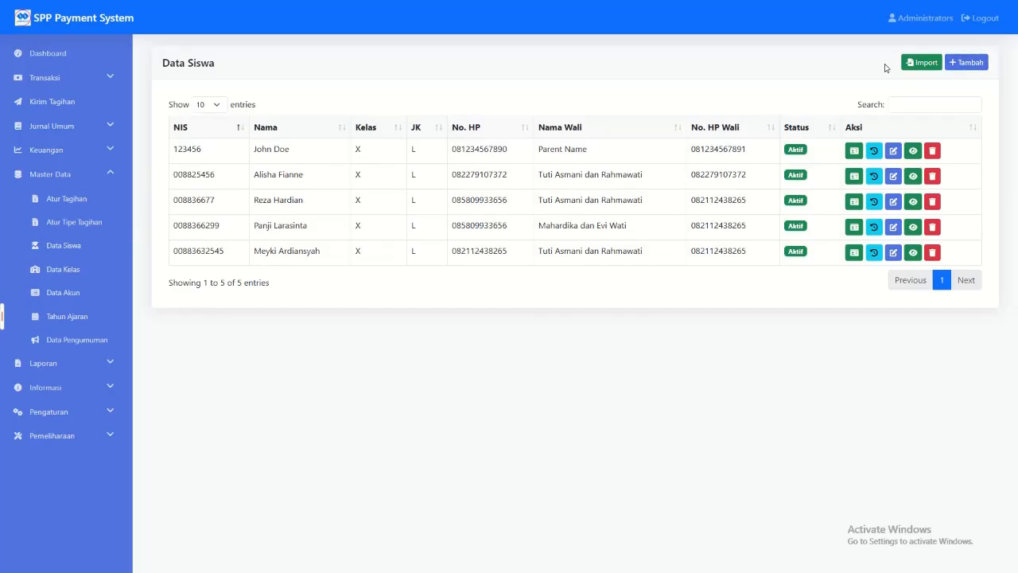
# Step: View the payment histories of the first and last listed students in Data Siswa
pyautogui.click(875, 151)
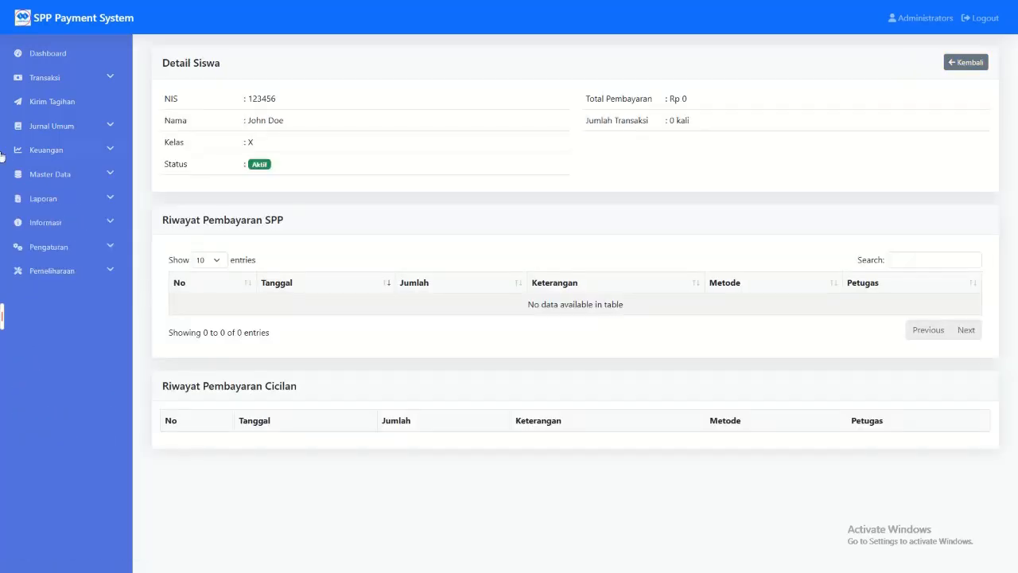
pyautogui.click(22, 174)
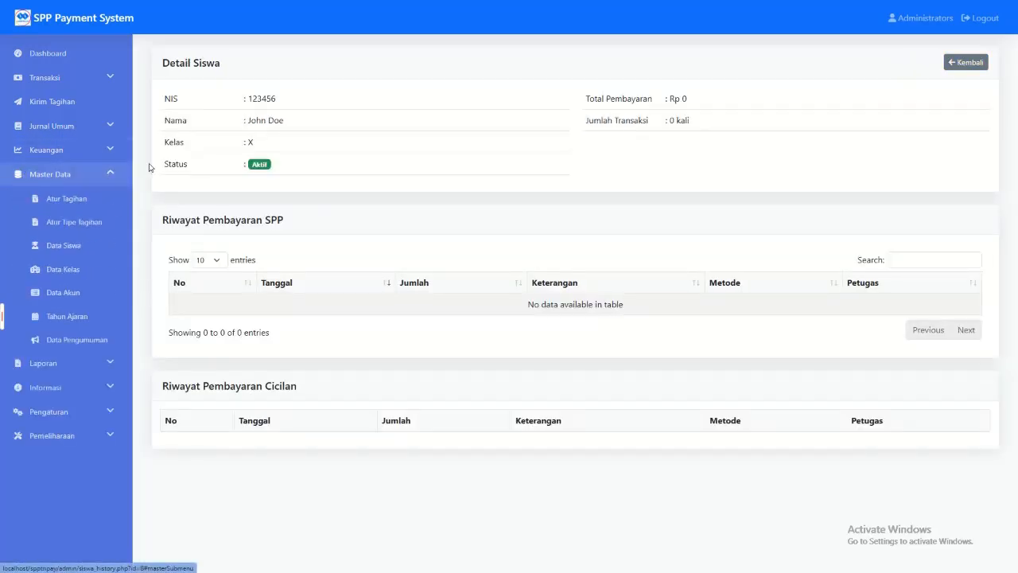
pyautogui.click(67, 246)
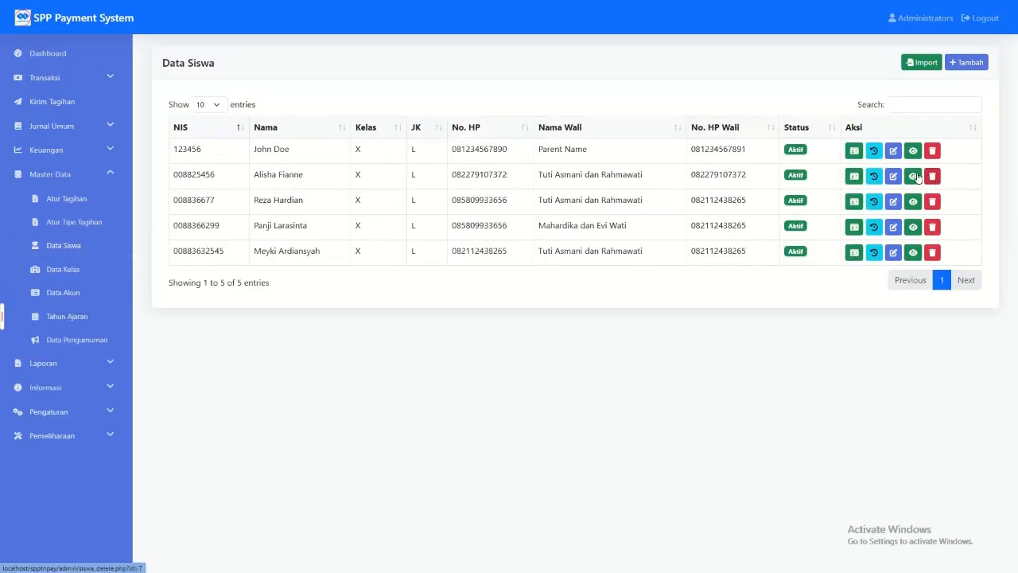
pyautogui.click(873, 252)
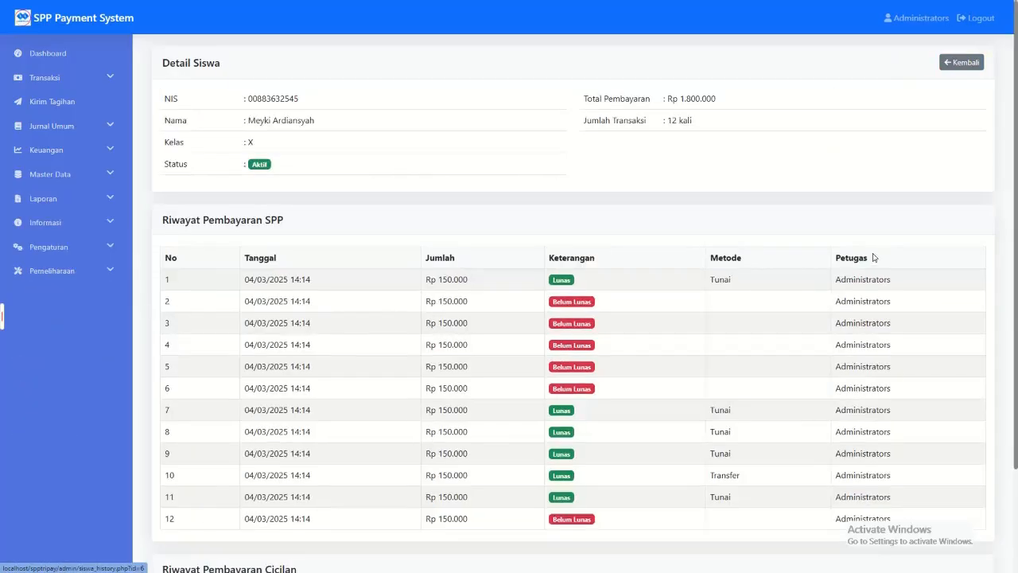
pyautogui.scroll(-2, 616, 379)
pyautogui.scroll(2, 616, 379)
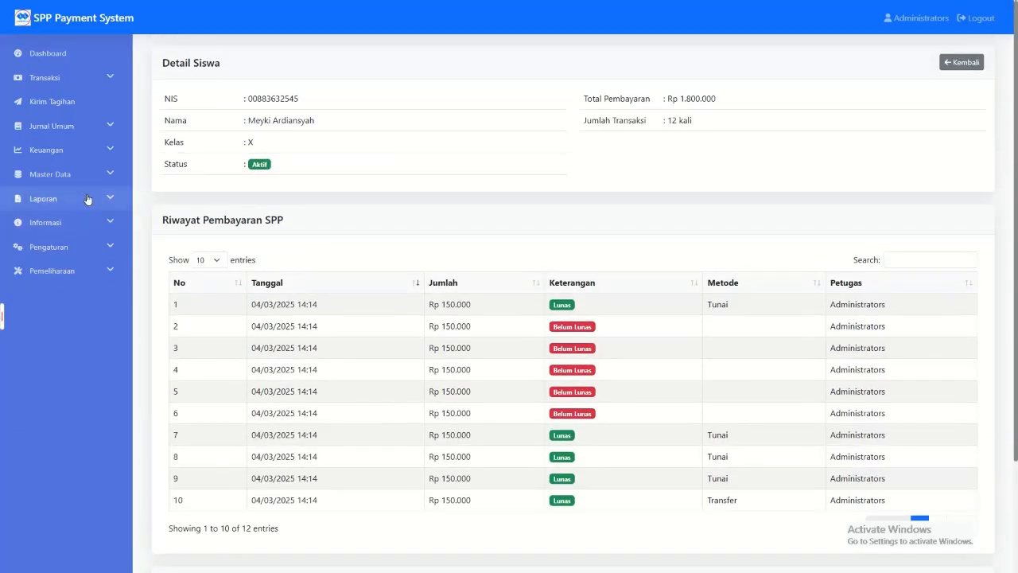
# Step: View the first listed student's edit form and detail view from Data Siswa without changing anything
pyautogui.click(96, 173)
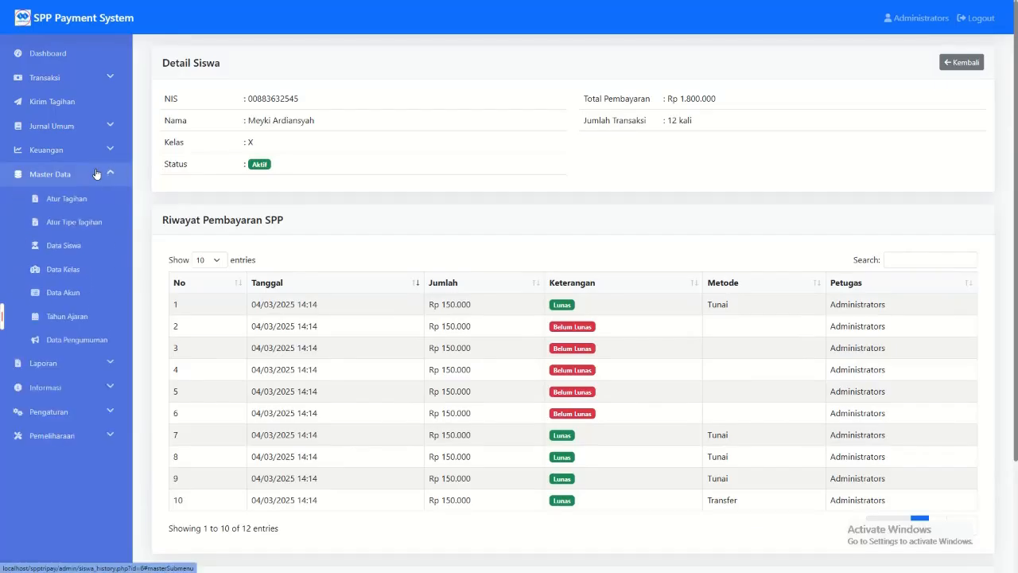
pyautogui.click(108, 248)
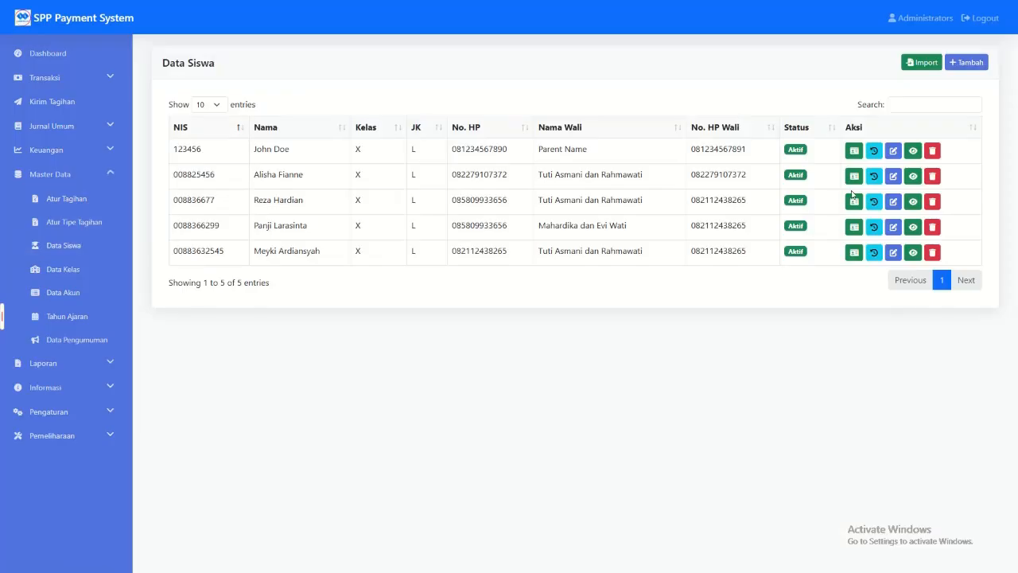
pyautogui.click(893, 151)
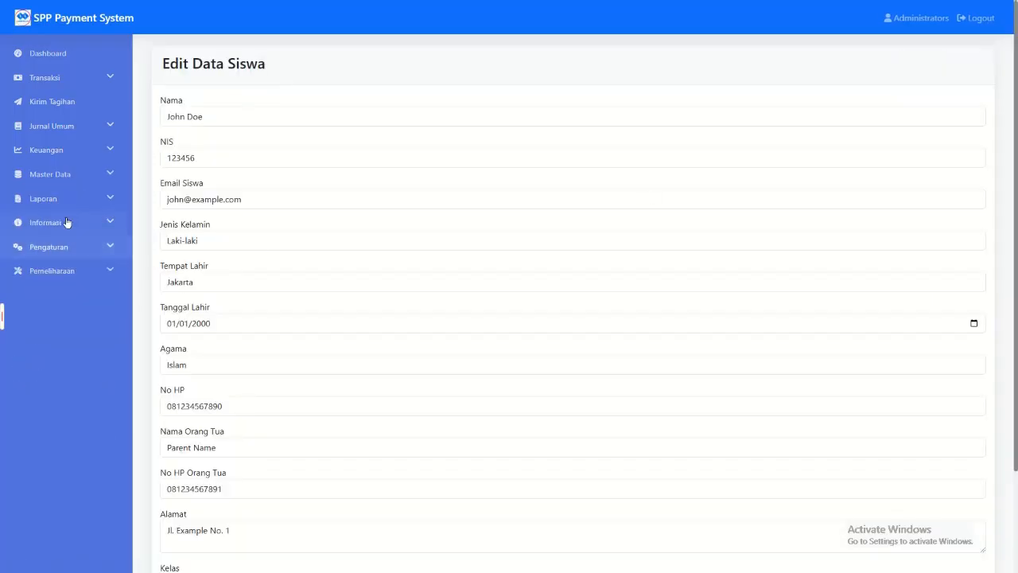
pyautogui.click(61, 171)
pyautogui.click(67, 247)
pyautogui.click(912, 150)
pyautogui.click(785, 342)
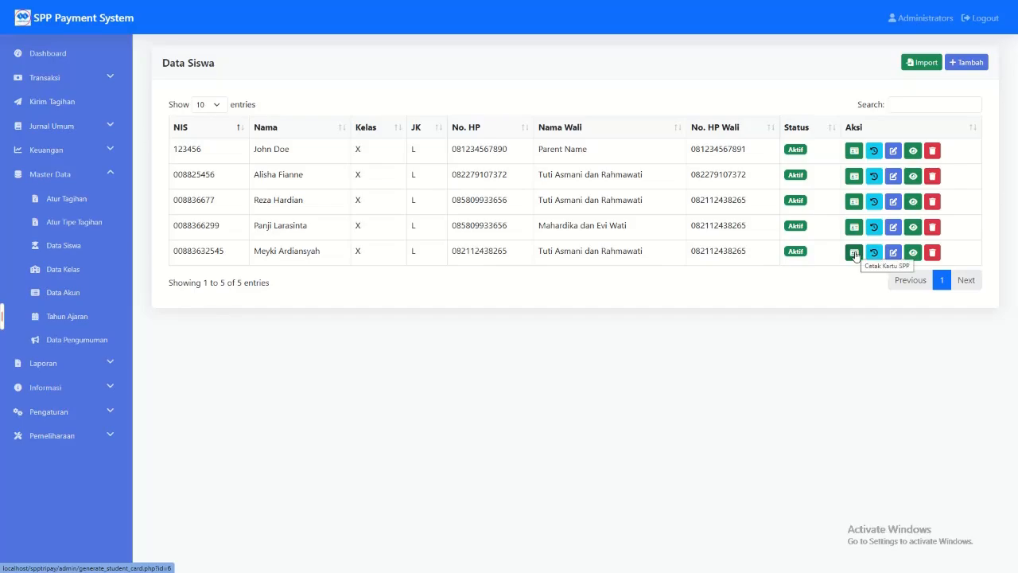
# Step: Generate the SPP card for the last listed student and examine its school name, card title and NIS
pyautogui.click(853, 253)
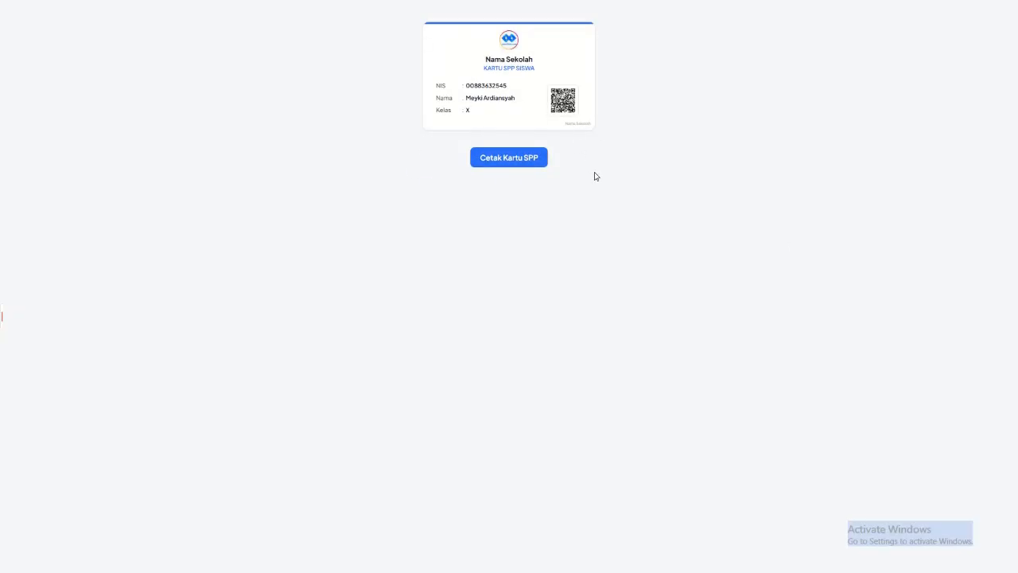
pyautogui.moveTo(484, 63); pyautogui.dragTo(537, 64)
pyautogui.click(487, 59)
pyautogui.moveTo(466, 85); pyautogui.dragTo(510, 87)
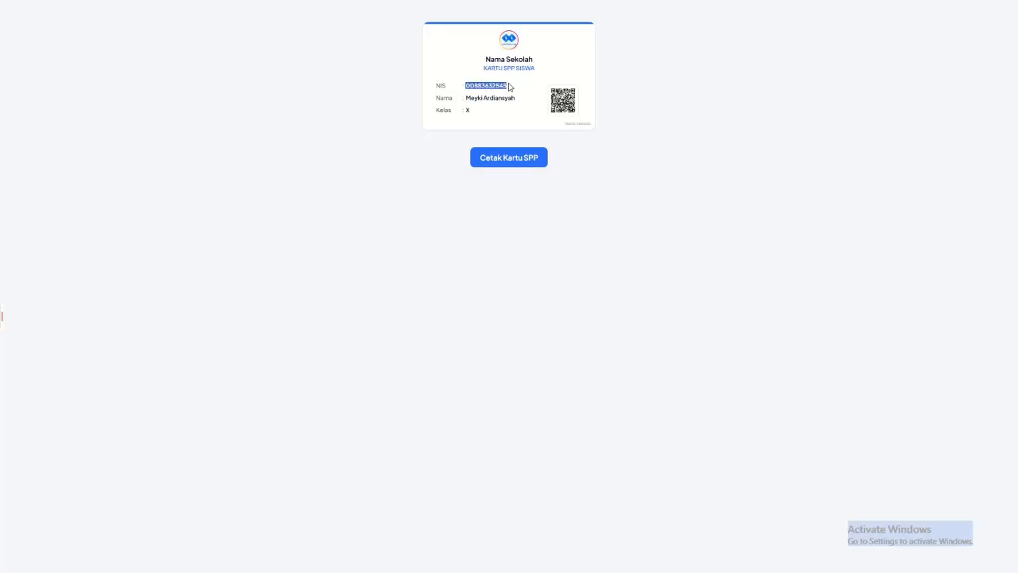
# Step: Print the displayed student's SPP card and open the Pembayaran SPP page to view its NIS search
pyautogui.click(531, 156)
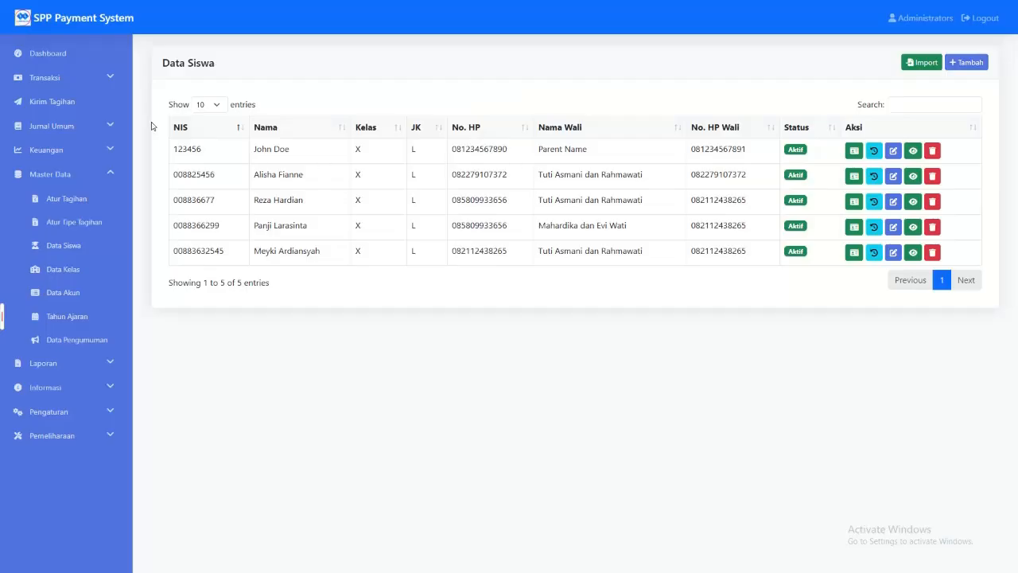
pyautogui.click(45, 78)
pyautogui.click(72, 101)
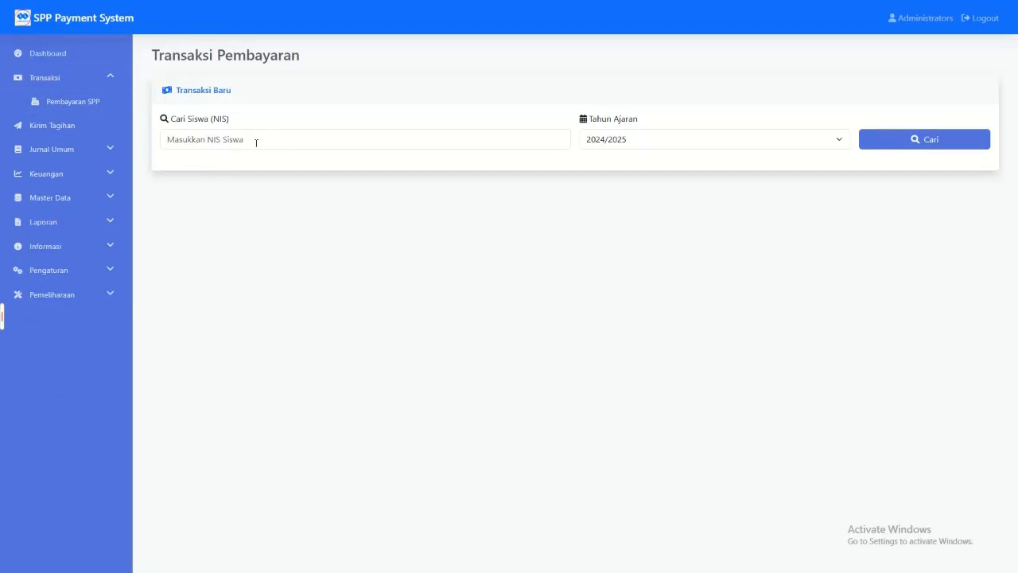
# Step: Return to Data Siswa and switch to the Data Akun list in the master data
pyautogui.click(71, 195)
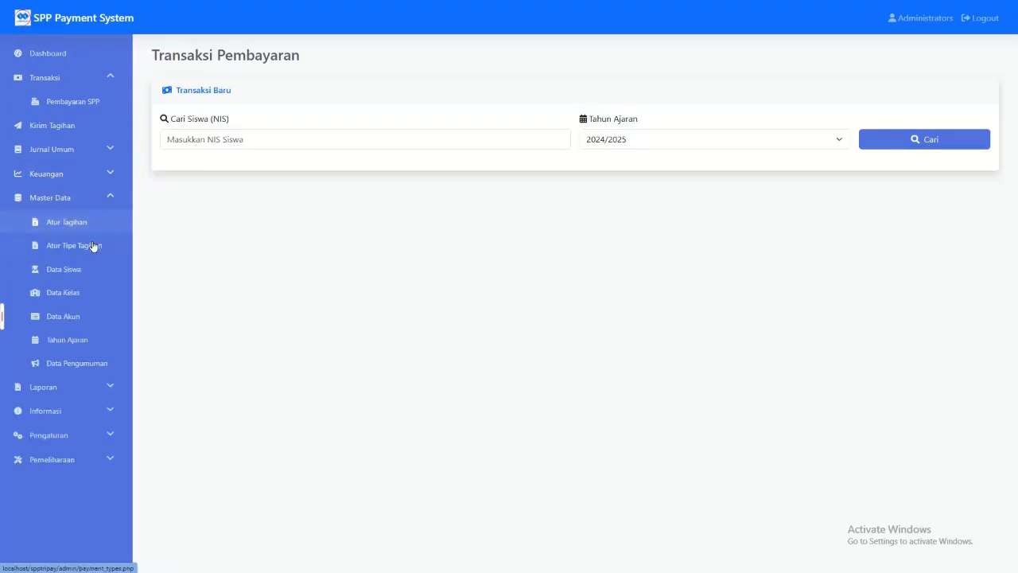
pyautogui.click(80, 272)
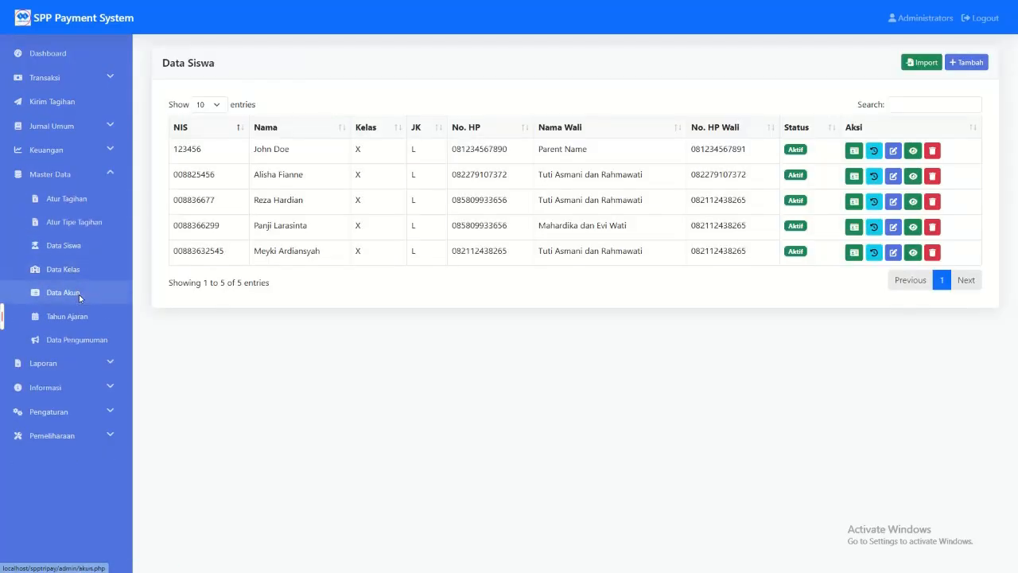
pyautogui.click(79, 293)
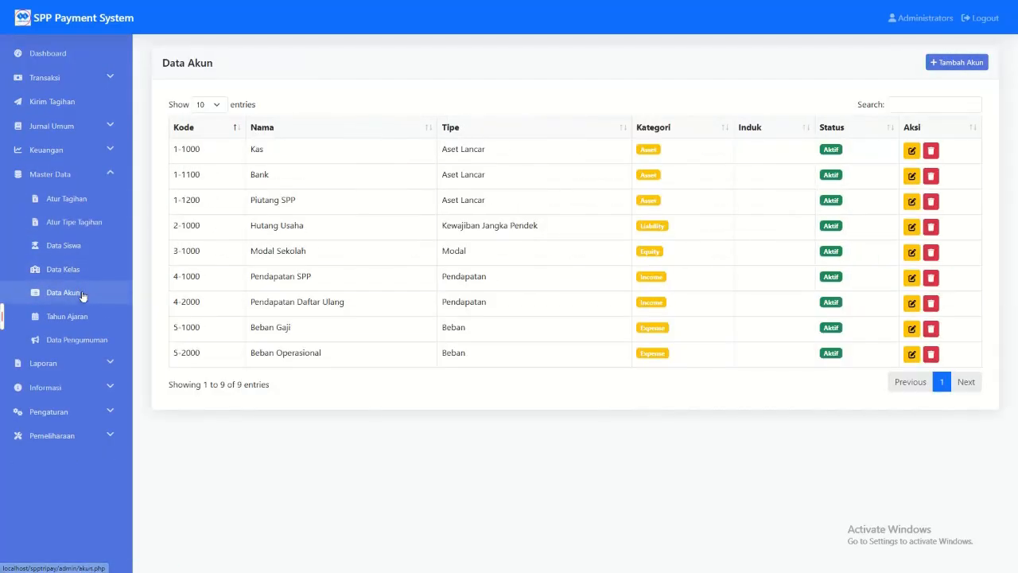
# Step: Try out the new-account form in Data Akun with account code 4234 and cancel without saving
pyautogui.click(969, 61)
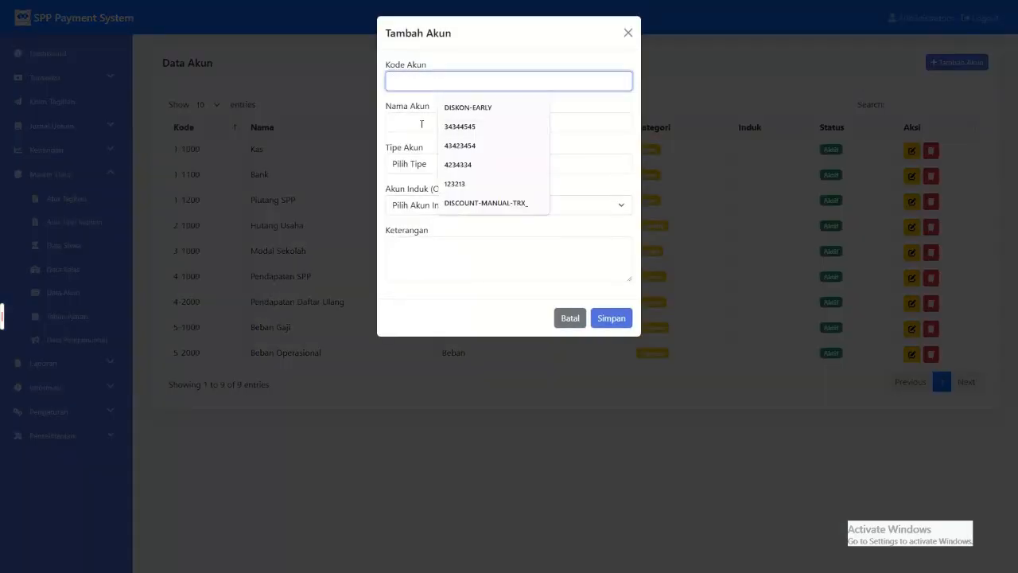
pyautogui.click(422, 123)
pyautogui.click(426, 82)
pyautogui.write('4234')
pyautogui.click(435, 122)
pyautogui.click(566, 318)
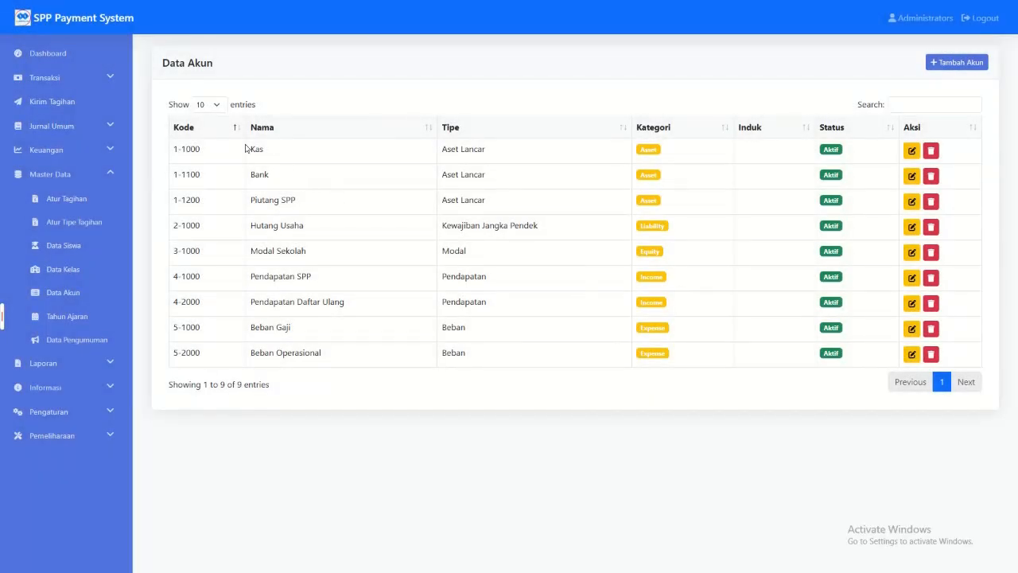
# Step: Examine the account names, types and categories listed in Data Akun
pyautogui.moveTo(421, 151); pyautogui.dragTo(508, 350)
pyautogui.click(507, 365)
pyautogui.moveTo(634, 151); pyautogui.dragTo(667, 196)
pyautogui.moveTo(626, 234); pyautogui.dragTo(671, 292)
pyautogui.moveTo(667, 327); pyautogui.dragTo(654, 328)
# Step: View the Tahun Ajaran list and the Data Pengumuman list
pyautogui.click(67, 317)
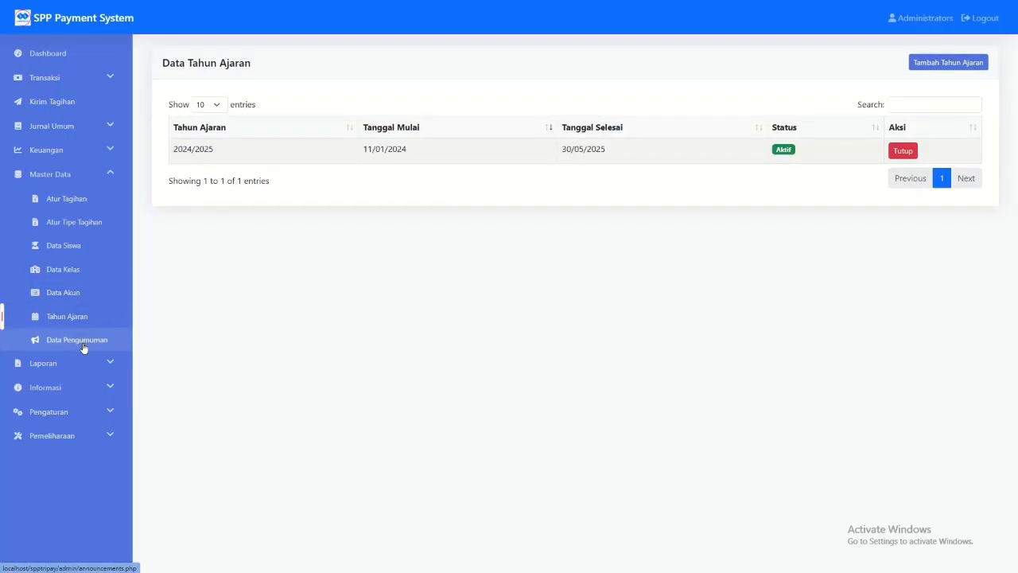
pyautogui.click(83, 345)
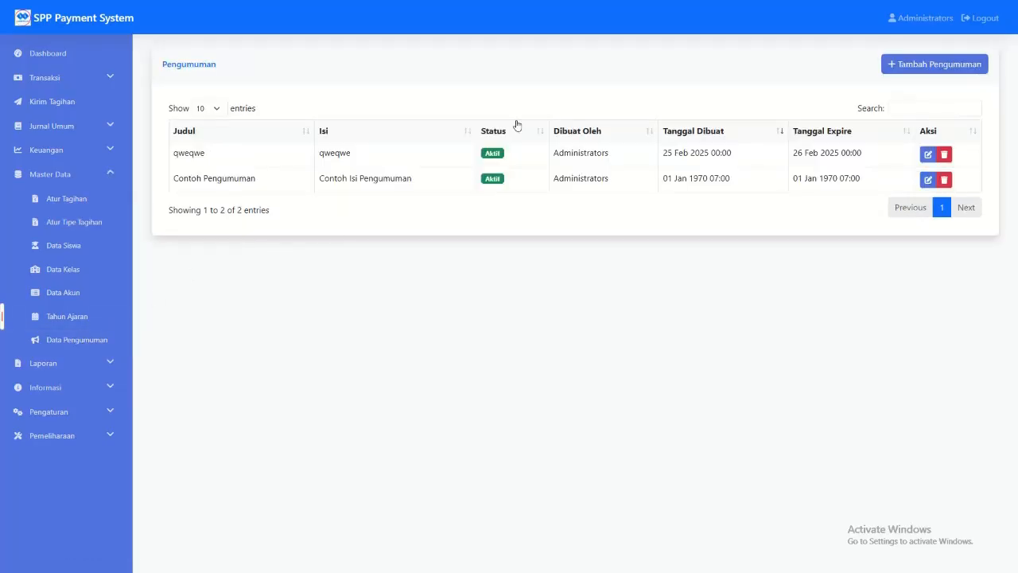
# Step: Check the latest-information section on the Dashboard and return to Data Pengumuman
pyautogui.click(40, 52)
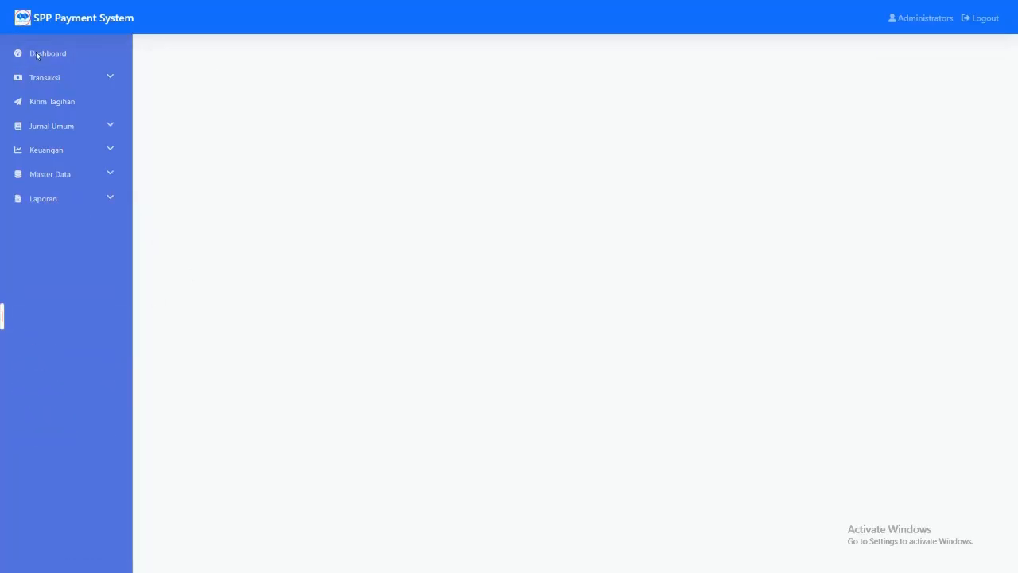
pyautogui.click(71, 204)
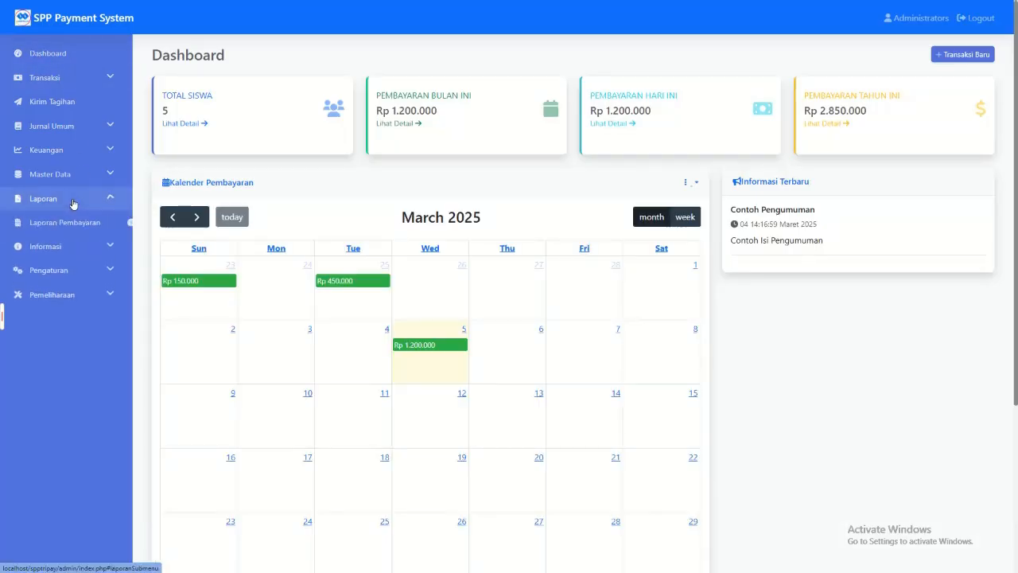
pyautogui.click(70, 150)
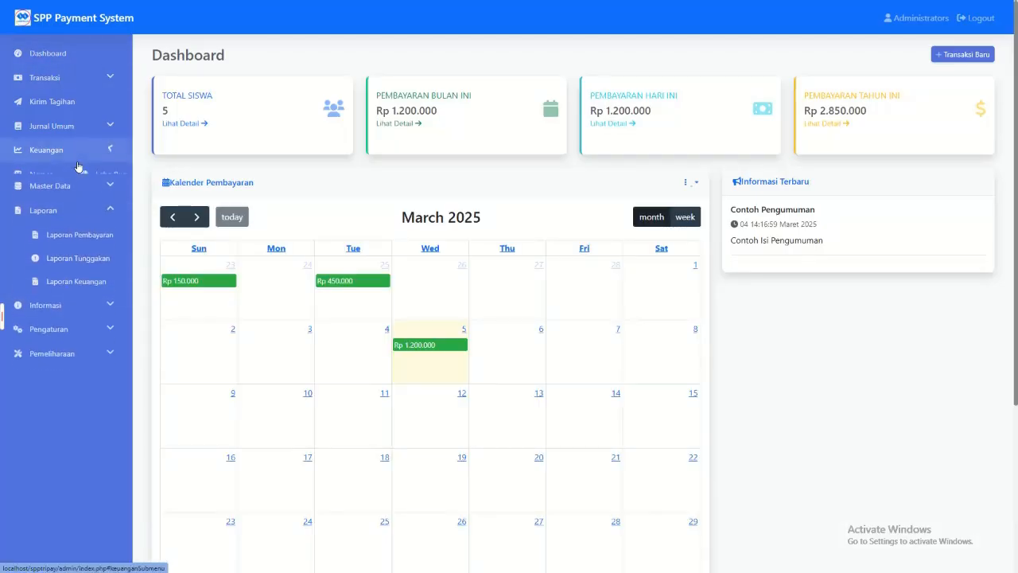
pyautogui.click(63, 244)
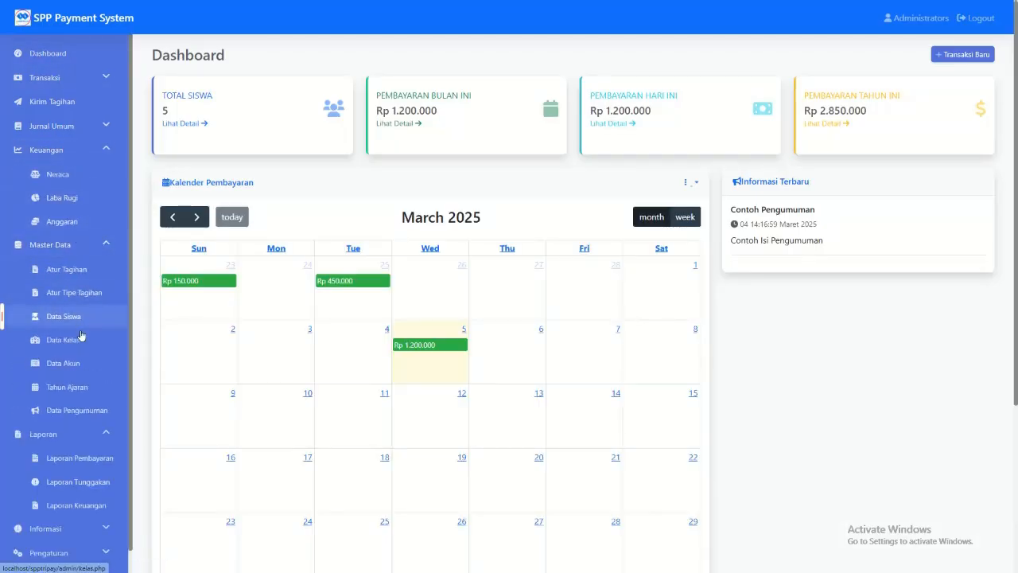
pyautogui.click(76, 410)
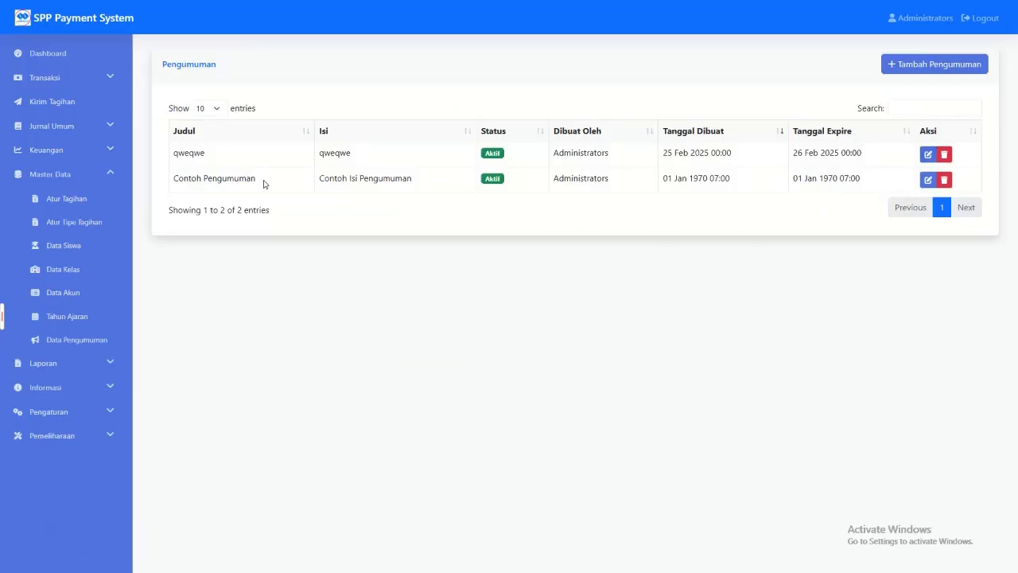
# Step: Delete the announcements "Contoh Pengumuman" and "qweqwe" and check the Dashboard's latest-information section
pyautogui.click(944, 180)
pyautogui.click(563, 55)
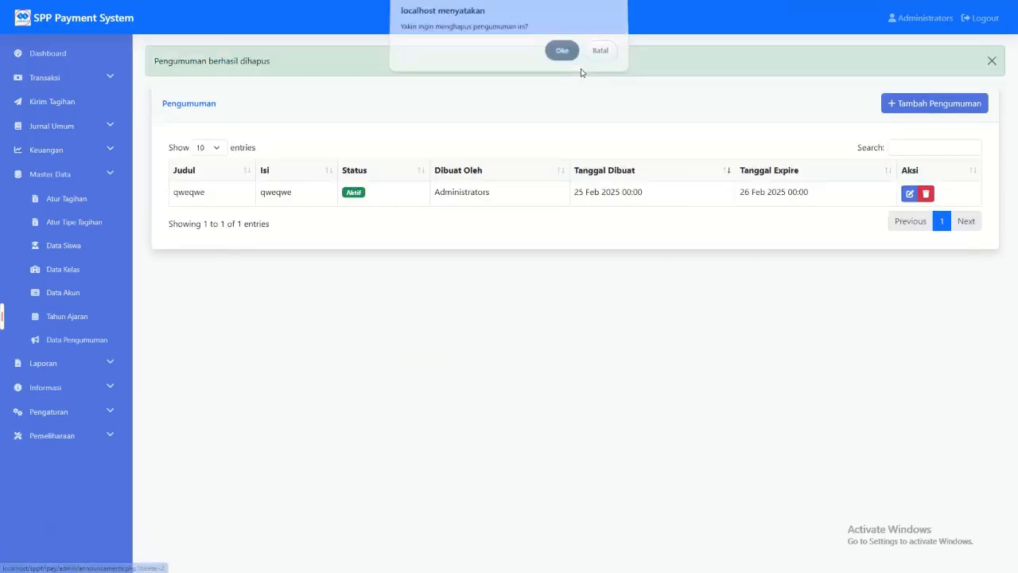
pyautogui.click(925, 194)
pyautogui.click(562, 56)
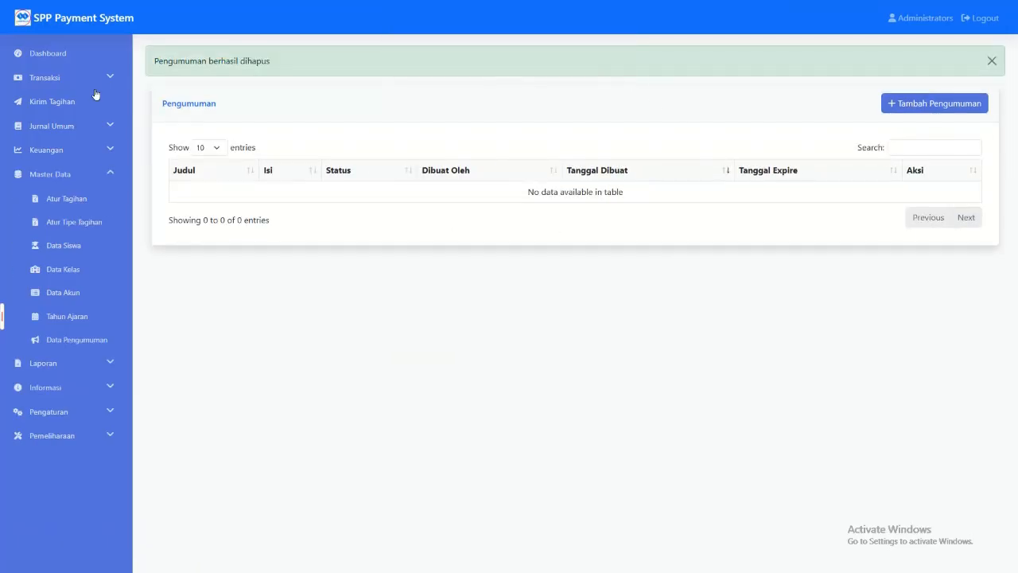
pyautogui.click(78, 57)
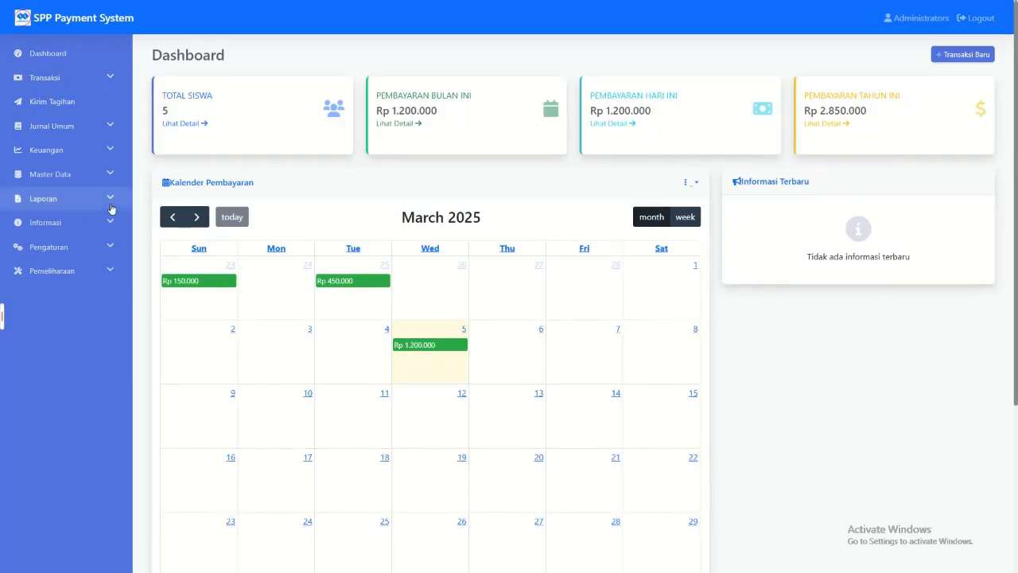
# Step: Show the Laporan Pembayaran filtered to Pembayaran Bebas and examine the listed payment types
pyautogui.click(87, 173)
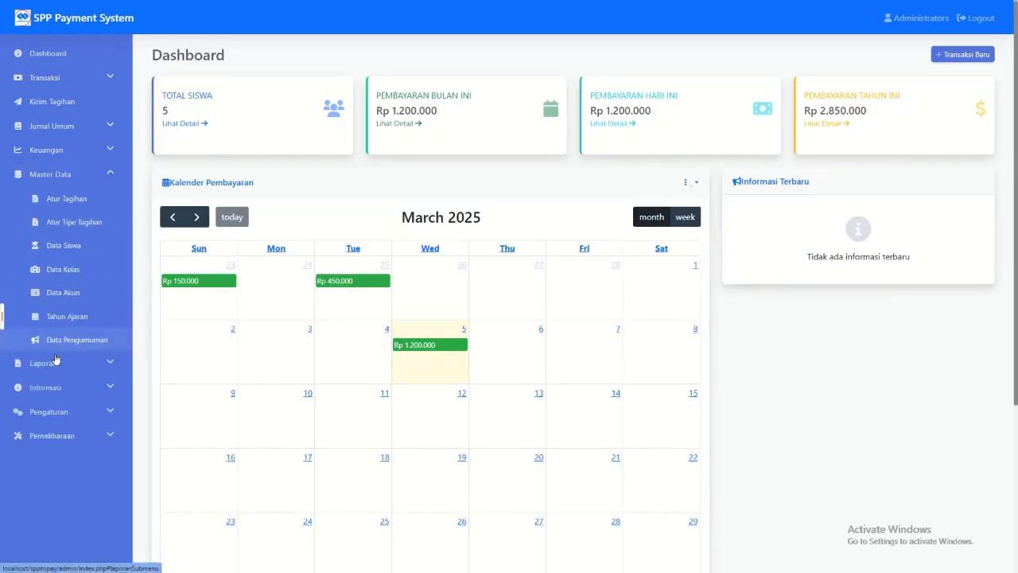
pyautogui.click(43, 363)
pyautogui.click(78, 387)
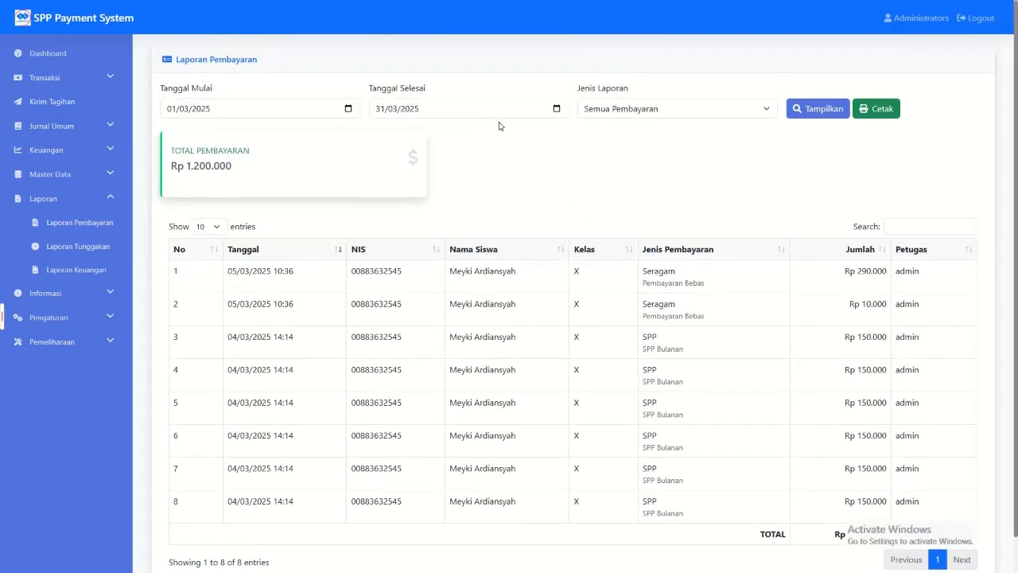
pyautogui.click(679, 110)
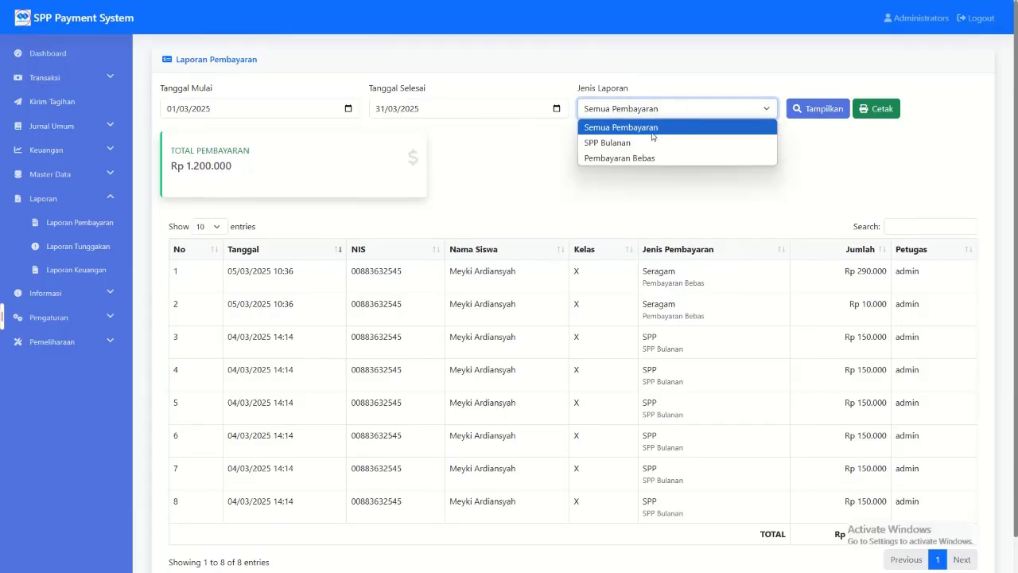
pyautogui.click(651, 158)
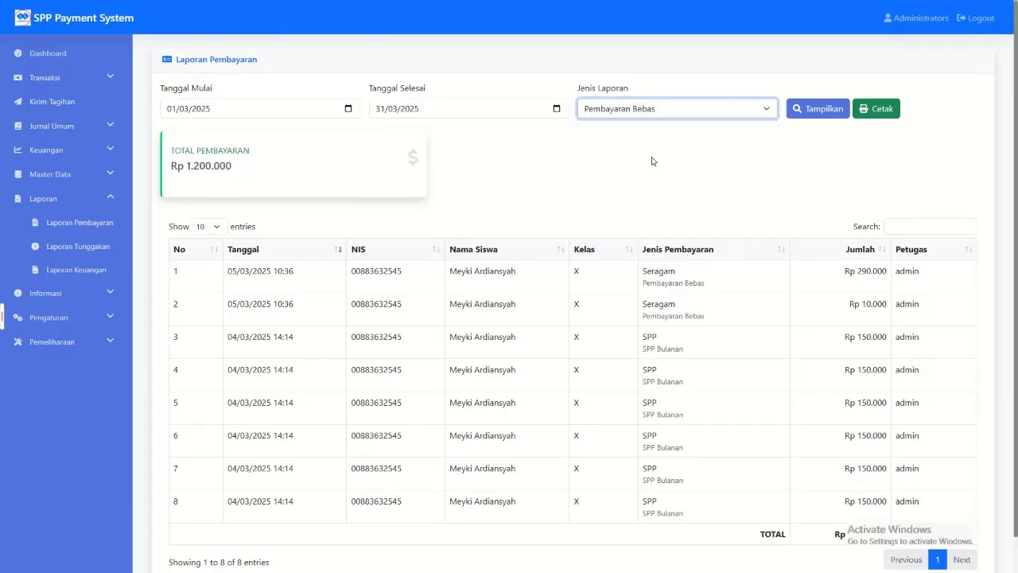
pyautogui.click(821, 111)
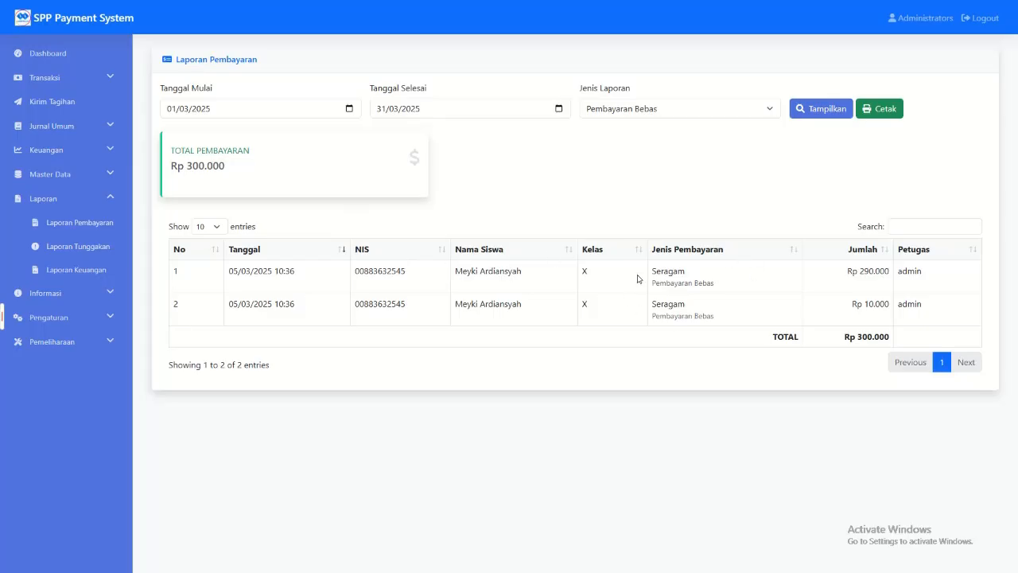
pyautogui.moveTo(657, 271); pyautogui.dragTo(704, 317)
# Step: Show the payment report for Semua Pembayaran and examine its payment types
pyautogui.click(627, 116)
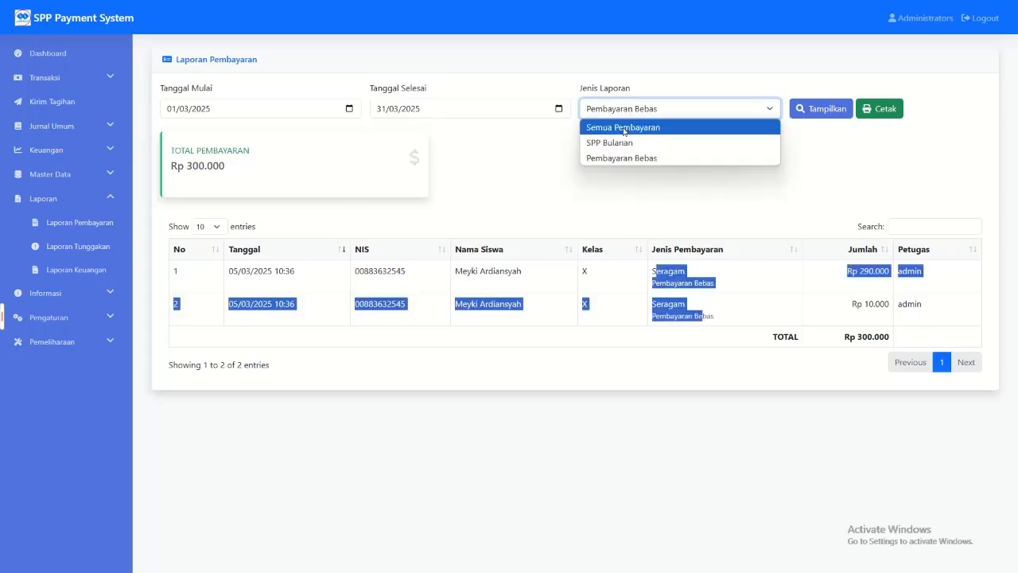
pyautogui.click(622, 127)
pyautogui.click(800, 109)
pyautogui.moveTo(643, 271); pyautogui.dragTo(697, 346)
pyautogui.click(701, 309)
# Step: Filter the payment report to SPP Bulanan and examine its total payment
pyautogui.click(710, 109)
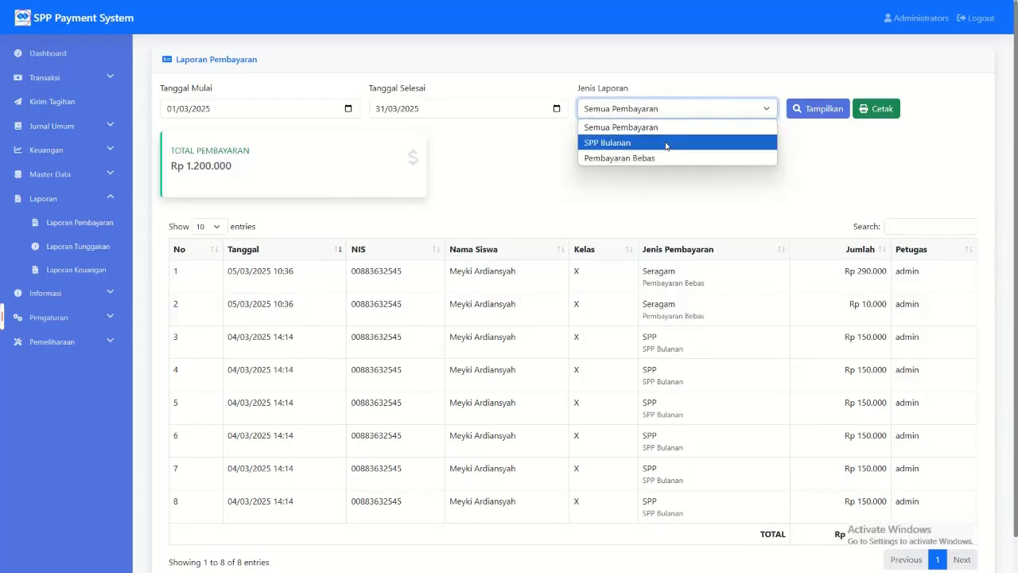
pyautogui.click(728, 142)
pyautogui.click(819, 113)
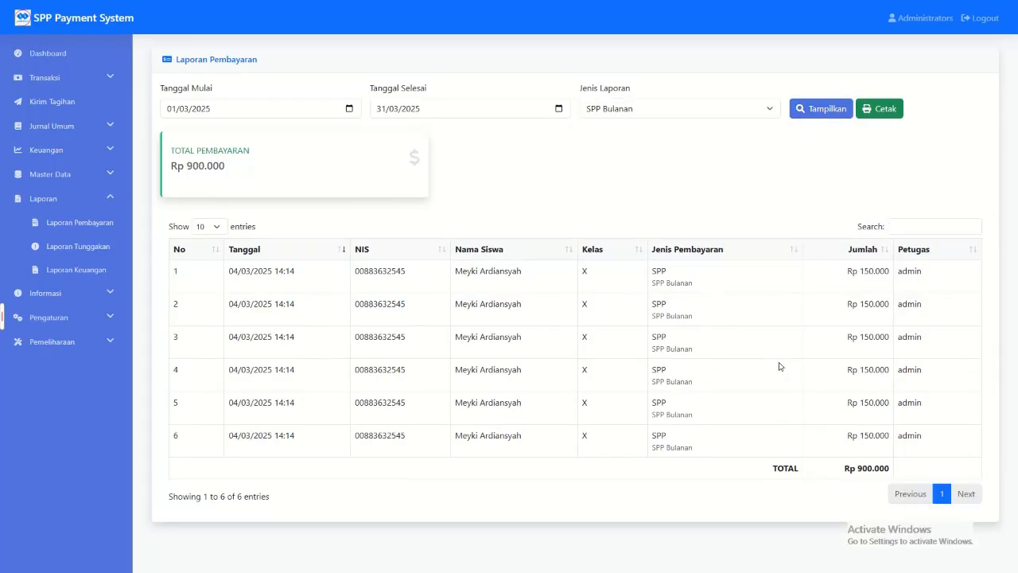
pyautogui.moveTo(171, 168); pyautogui.dragTo(305, 189)
pyautogui.click(521, 195)
# Step: Switch the payment report back to Semua Pembayaran and examine the total at the table's end
pyautogui.click(725, 107)
pyautogui.click(764, 124)
pyautogui.click(819, 108)
pyautogui.scroll(-1, 843, 407)
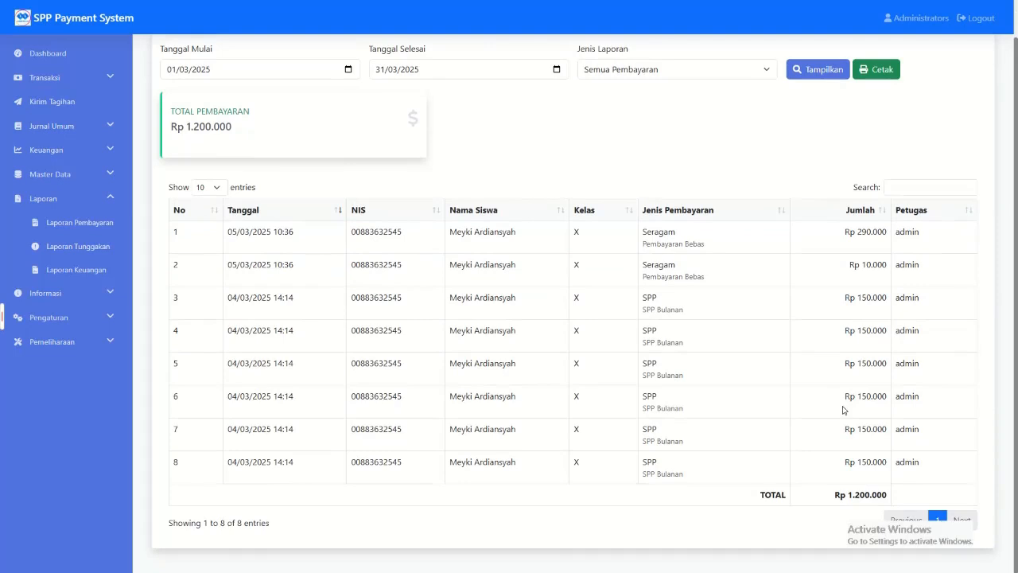
# Step: View the Laporan Tunggakan filters and the Kirim Tagihan reminder form, ending on Laporan Tunggakan
pyautogui.click(94, 250)
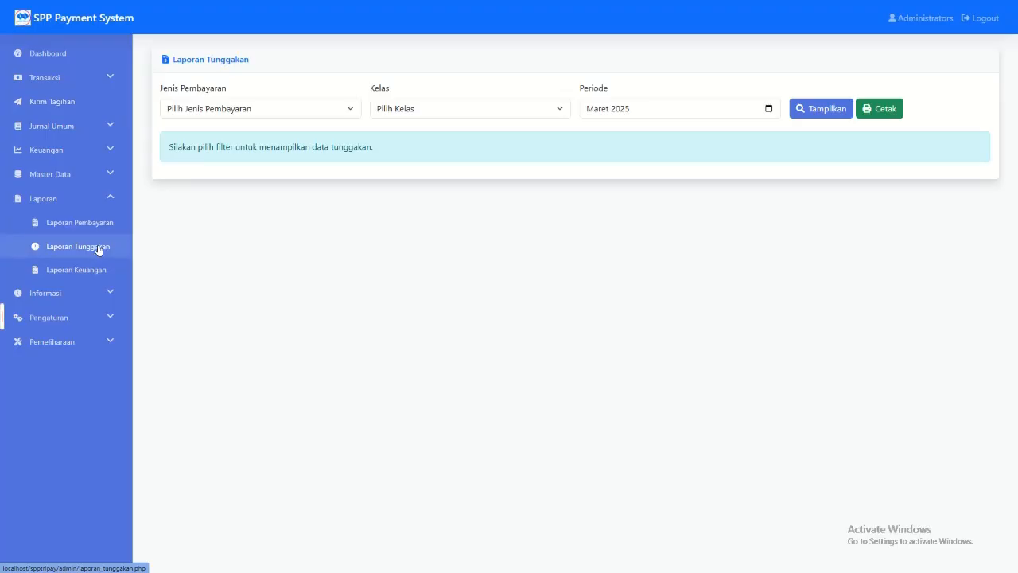
pyautogui.click(55, 104)
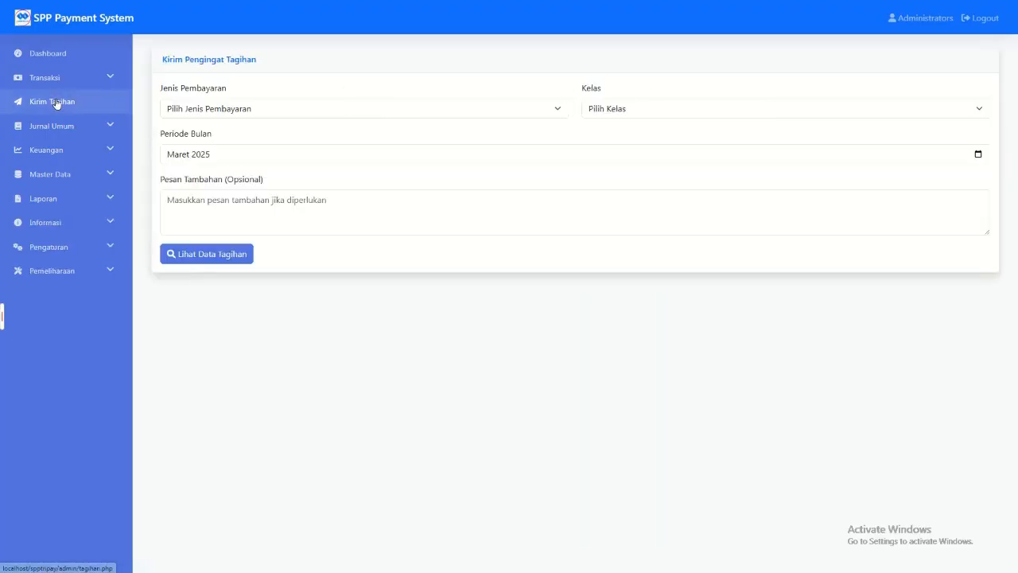
pyautogui.click(94, 199)
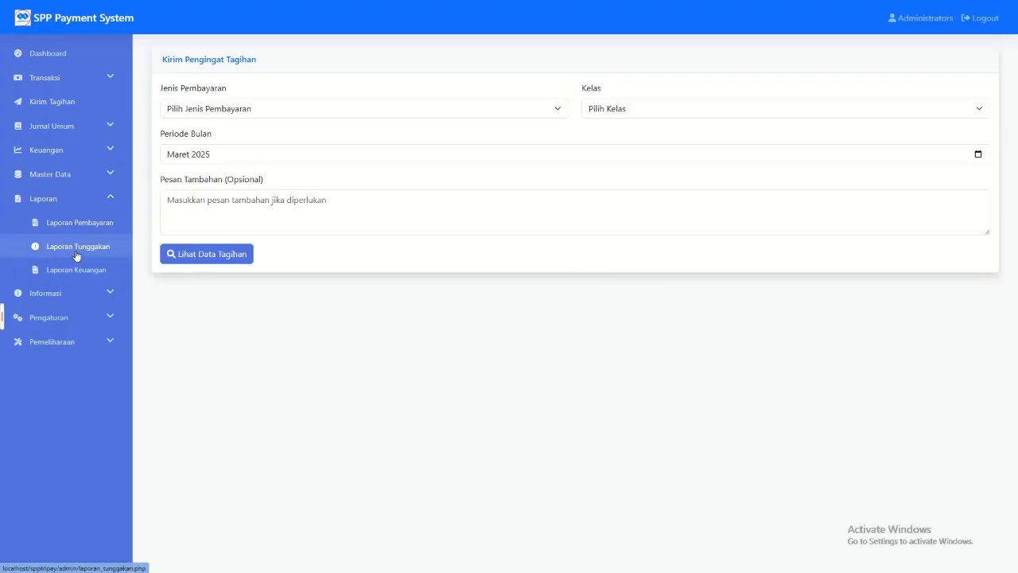
pyautogui.click(78, 246)
# Step: Show the arrears report for payment type Buku and class X in Maret 2025
pyautogui.click(257, 111)
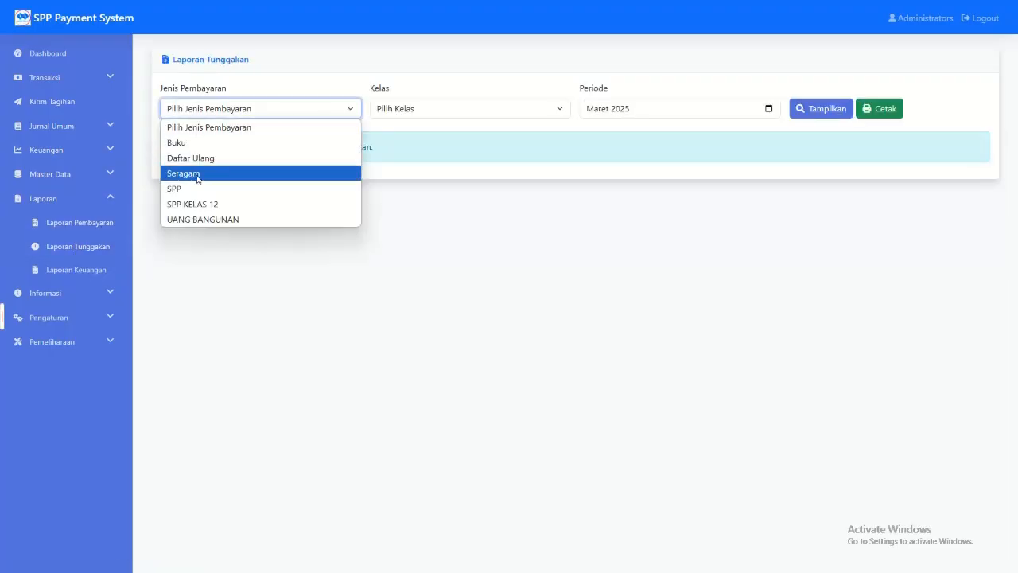
pyautogui.click(201, 143)
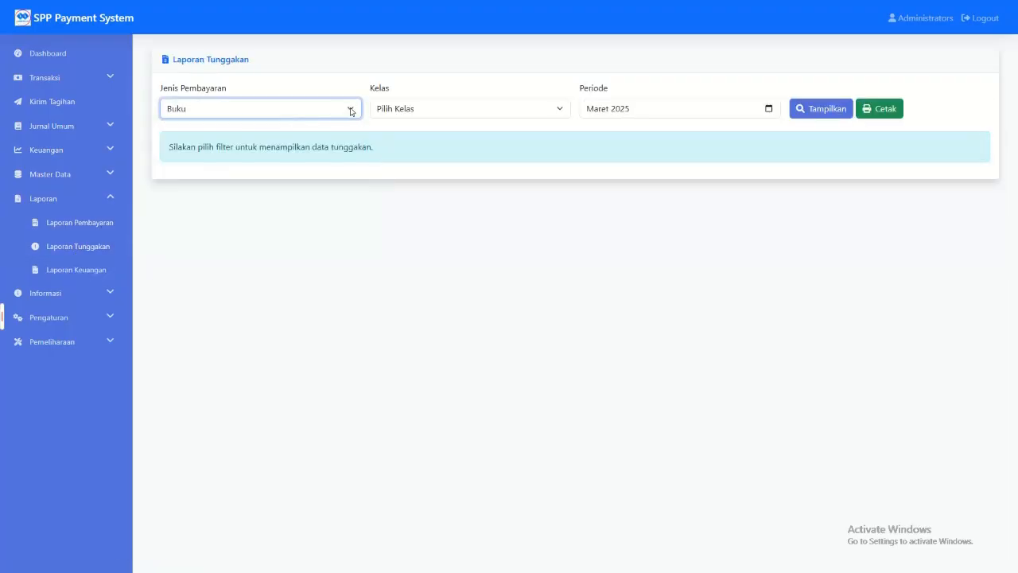
pyautogui.click(469, 109)
pyautogui.click(439, 140)
pyautogui.click(840, 109)
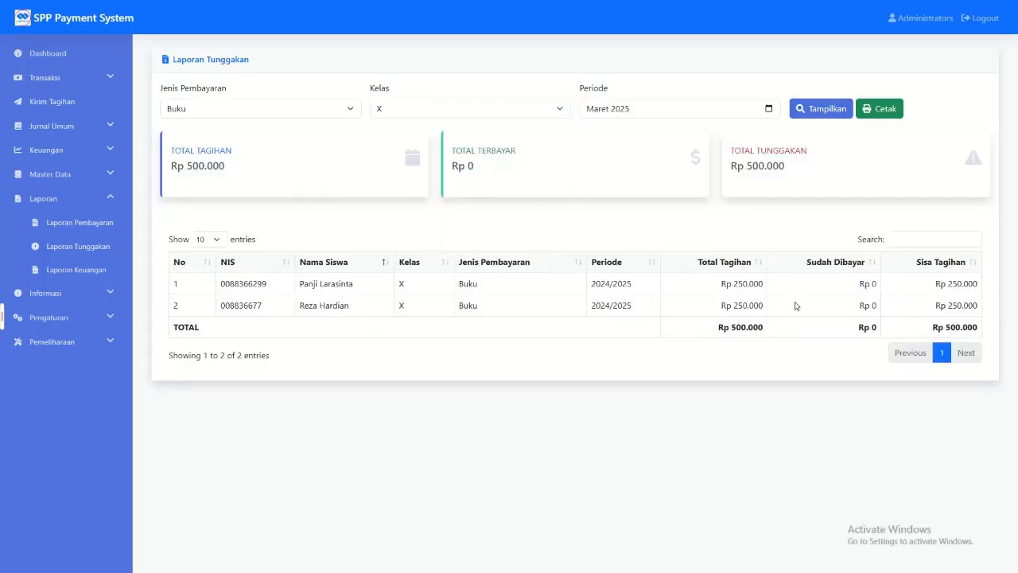
# Step: Examine the listed students, remaining bills, and total billed, paid and outstanding amounts in the Buku arrears report
pyautogui.moveTo(299, 300); pyautogui.dragTo(295, 326)
pyautogui.click(919, 294)
pyautogui.moveTo(936, 334); pyautogui.dragTo(994, 334)
pyautogui.moveTo(759, 167); pyautogui.dragTo(729, 167)
pyautogui.click(432, 186)
pyautogui.moveTo(166, 167); pyautogui.dragTo(614, 176)
pyautogui.click(614, 177)
# Step: Show the class X arrears report for payment type Seragam
pyautogui.click(281, 111)
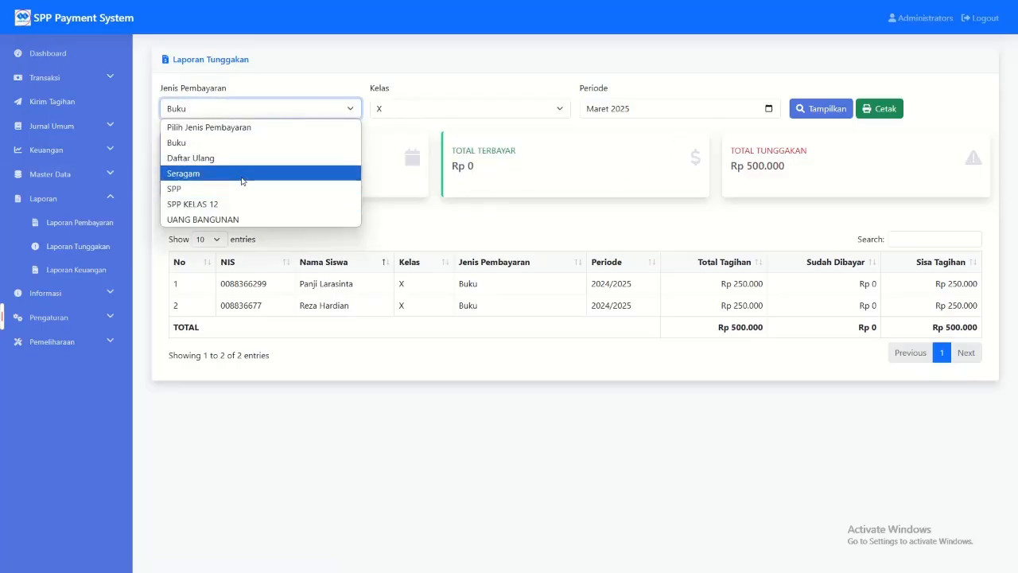
pyautogui.click(238, 167)
pyautogui.click(800, 109)
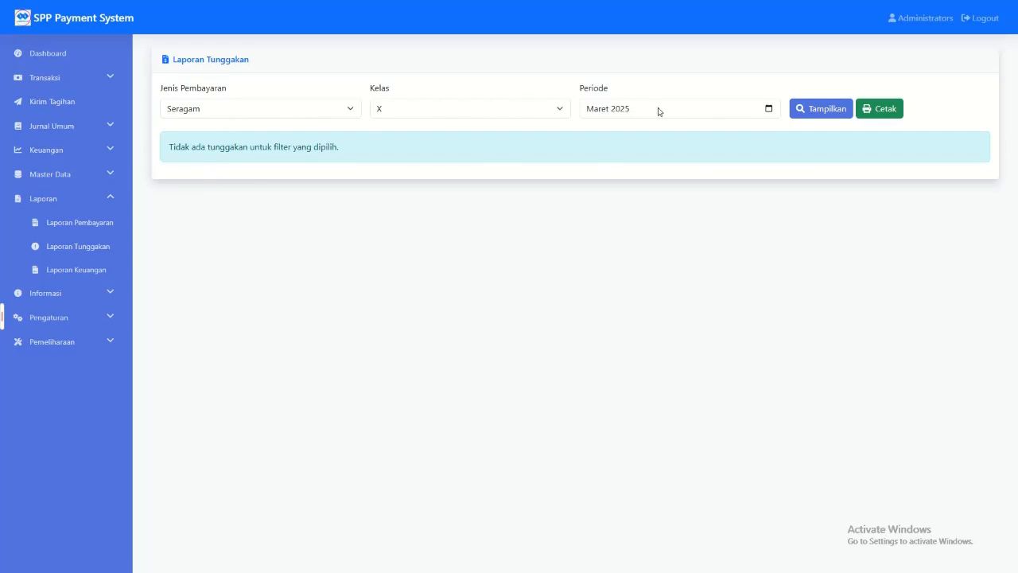
# Step: Open the Informasi Sekolah form to view the school's details
pyautogui.click(85, 294)
pyautogui.click(84, 318)
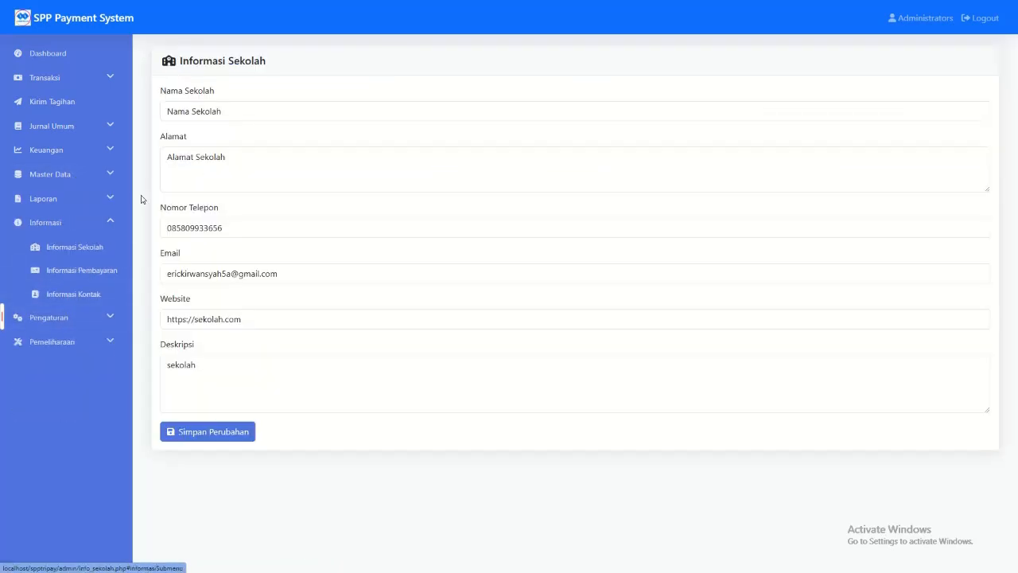
# Step: Change the school name to SMK 03 and save the school information
pyautogui.tripleClick(230, 110)
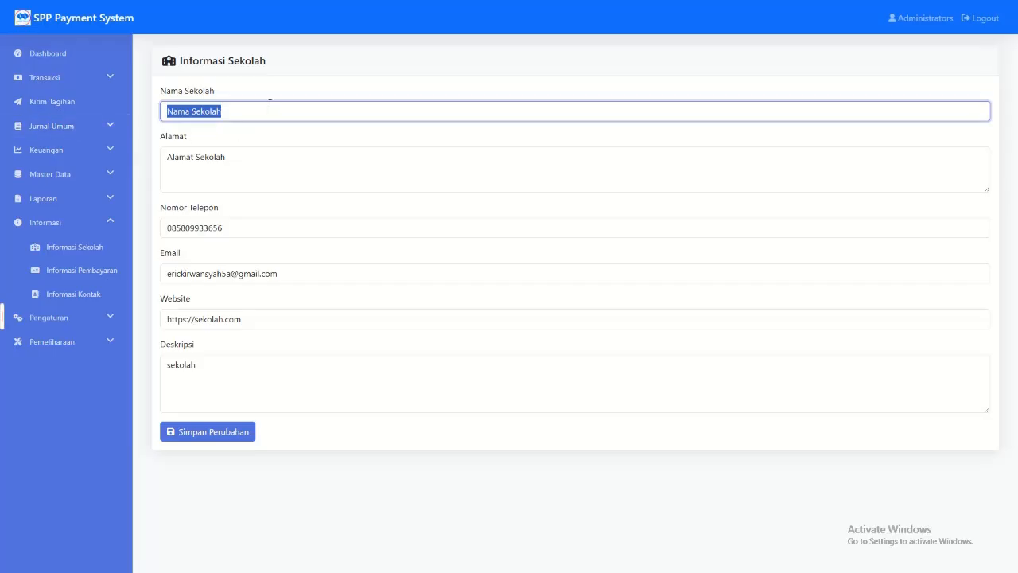
pyautogui.write('SMK')
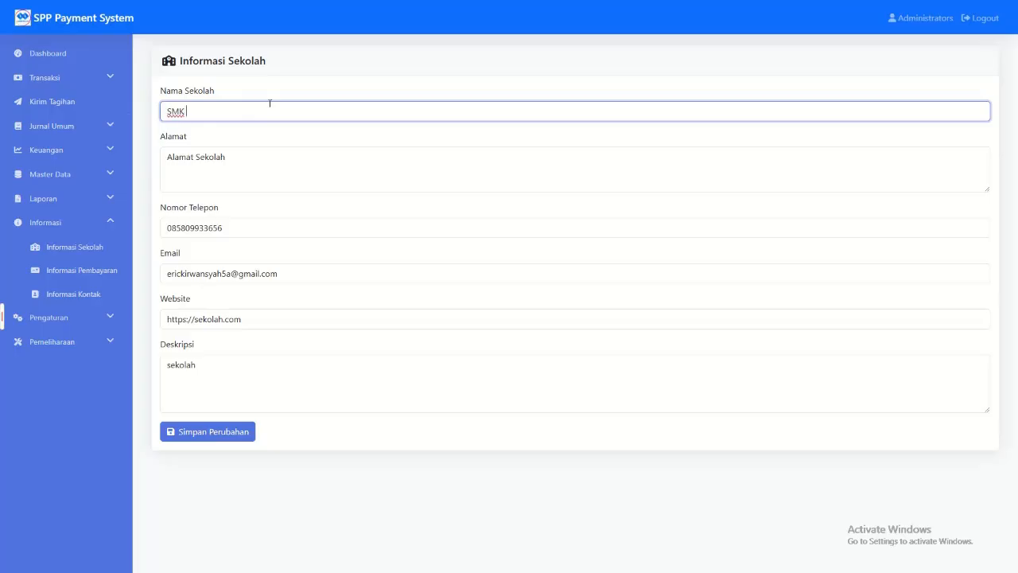
pyautogui.click(206, 430)
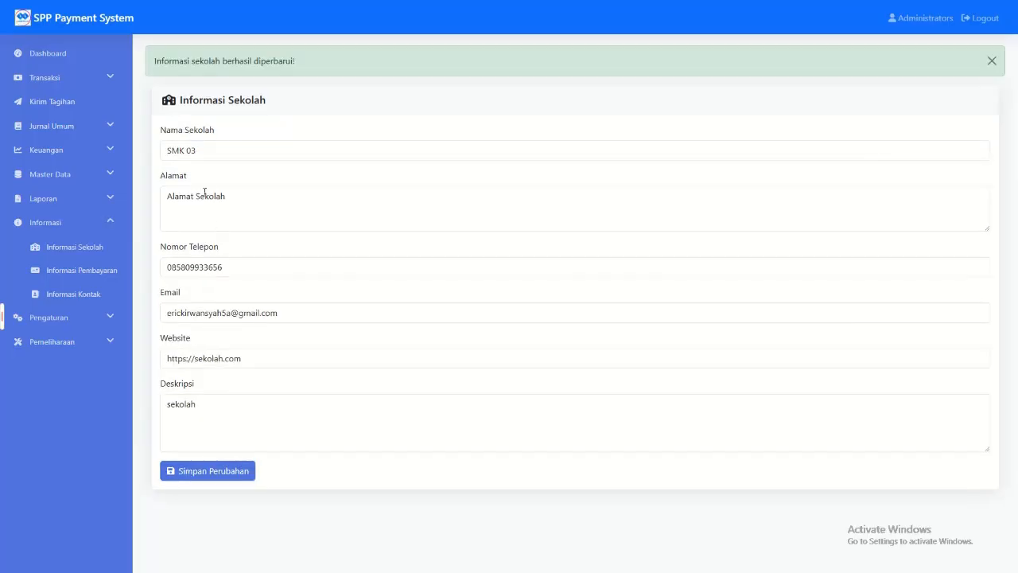
# Step: View the Informasi Pembayaran page and the Informasi Kontak form
pyautogui.click(87, 271)
pyautogui.click(237, 425)
pyautogui.click(108, 299)
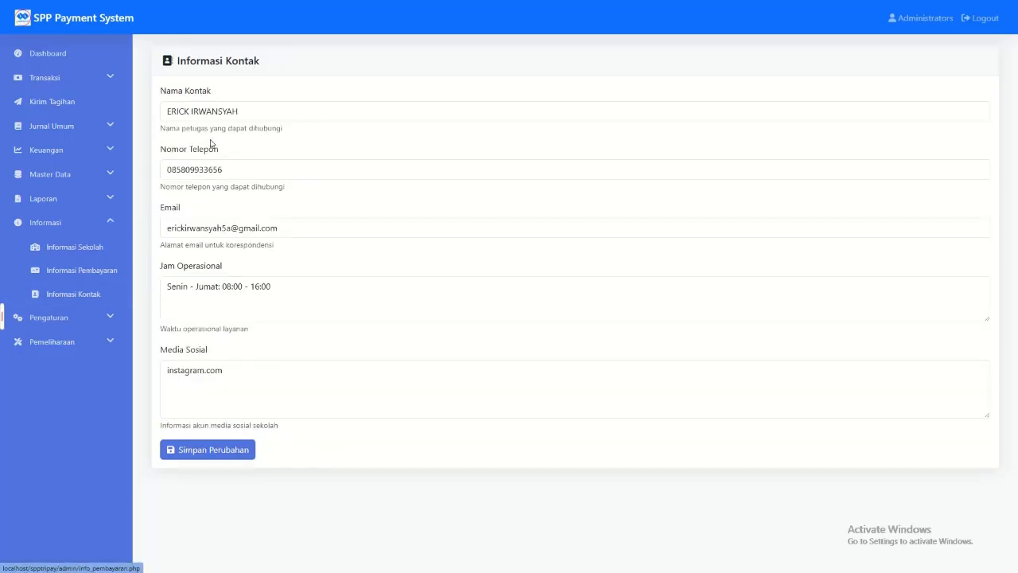
# Step: Open Pengaturan Umum to view the application's logo, name, time zone, date format, currency and language settings
pyautogui.click(70, 318)
pyautogui.click(70, 342)
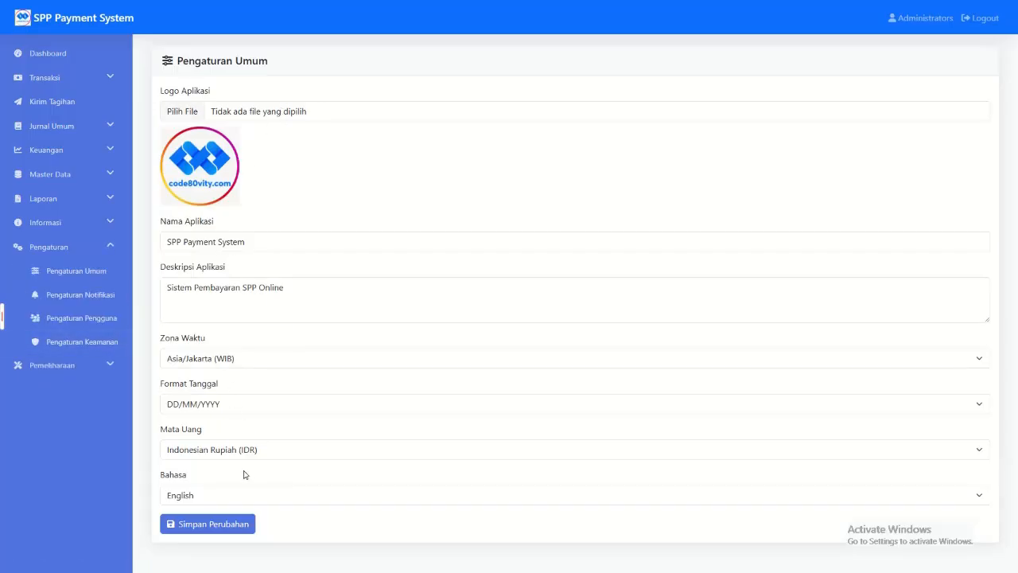
# Step: Examine the delivery methods, notification types, available variables and message templates in Pengaturan Notifikasi
pyautogui.click(82, 298)
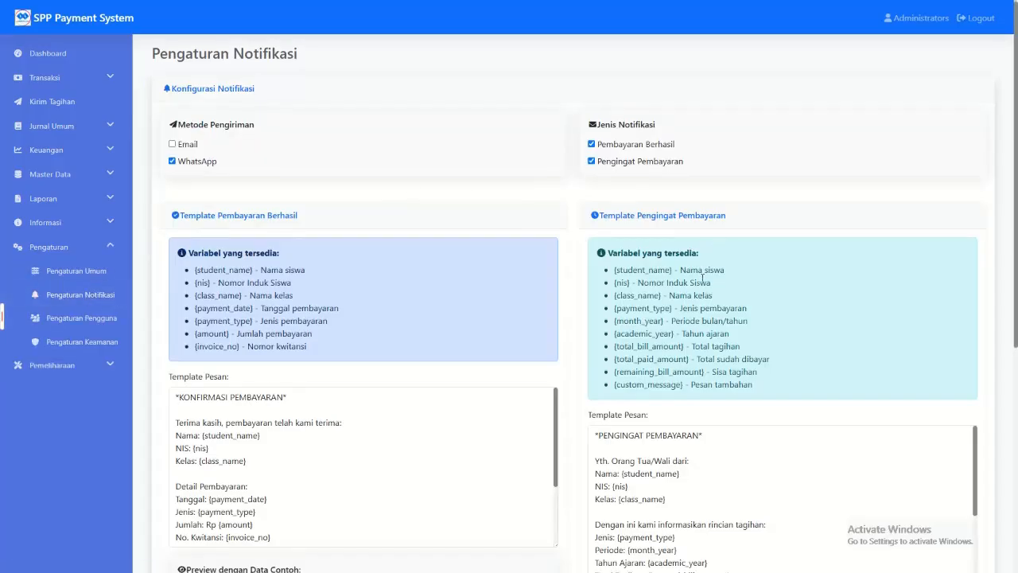
pyautogui.scroll(-7, 261, 357)
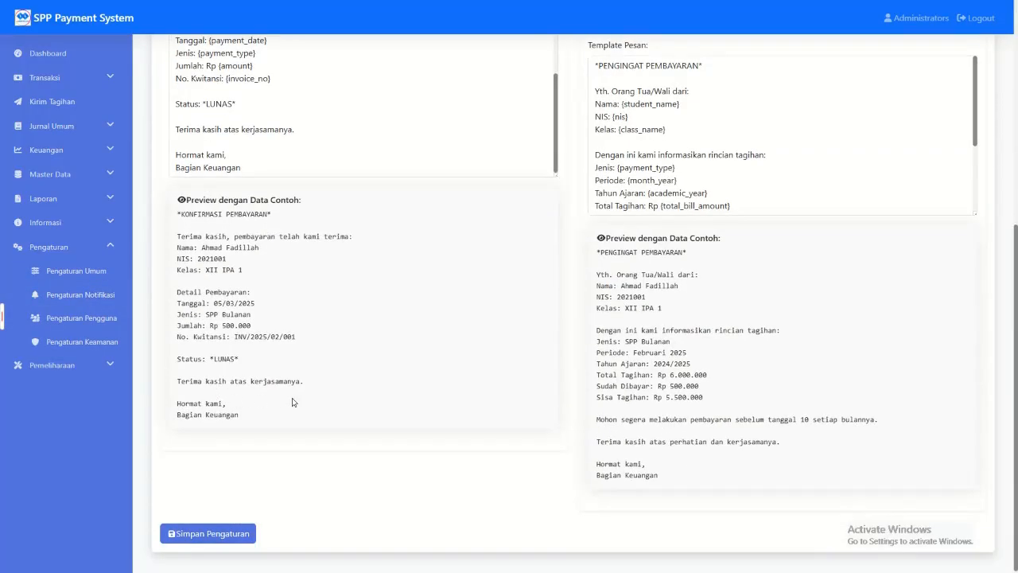
pyautogui.scroll(5, 233, 251)
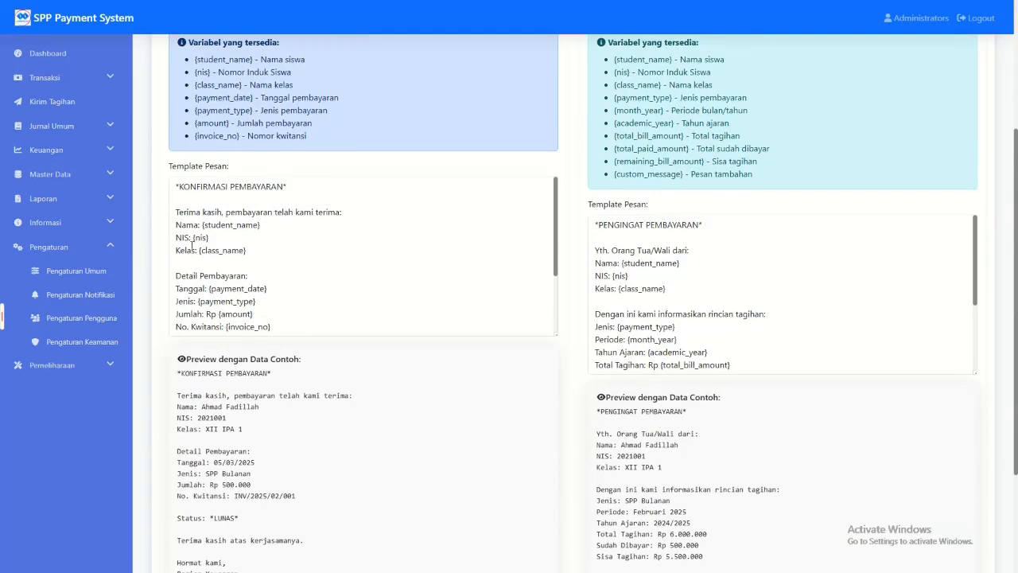
pyautogui.scroll(-2, 233, 252)
pyautogui.scroll(2, 233, 251)
pyautogui.scroll(-1, 248, 250)
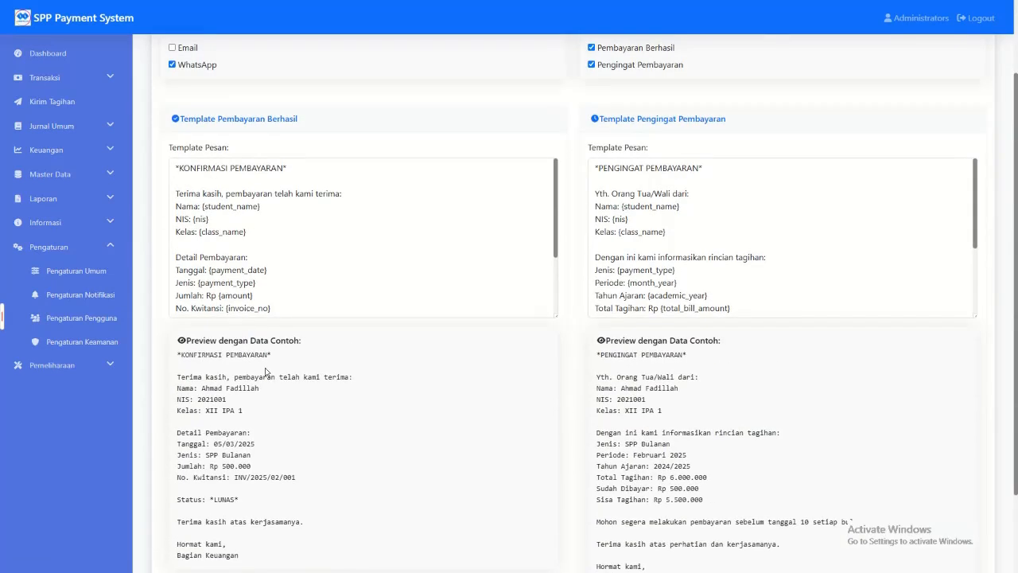
# Step: Compare the payment confirmation and payment reminder templates with their sample-data previews
pyautogui.scroll(-1, 267, 381)
pyautogui.moveTo(178, 298); pyautogui.dragTo(262, 505)
pyautogui.click(262, 505)
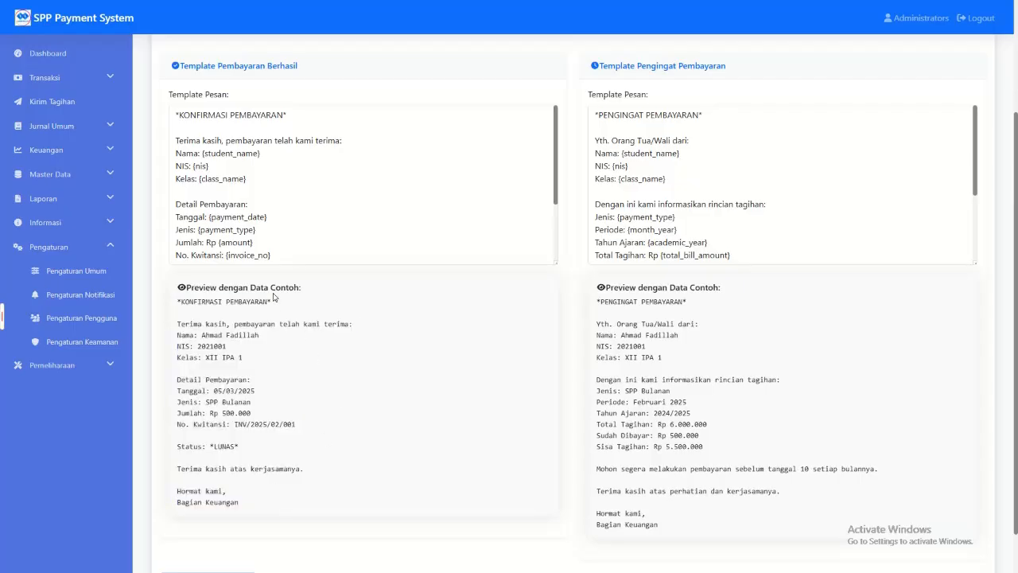
pyautogui.scroll(3, 429, 334)
pyautogui.scroll(-3, 588, 356)
pyautogui.moveTo(597, 304); pyautogui.dragTo(694, 460)
pyautogui.moveTo(188, 274); pyautogui.dragTo(279, 488)
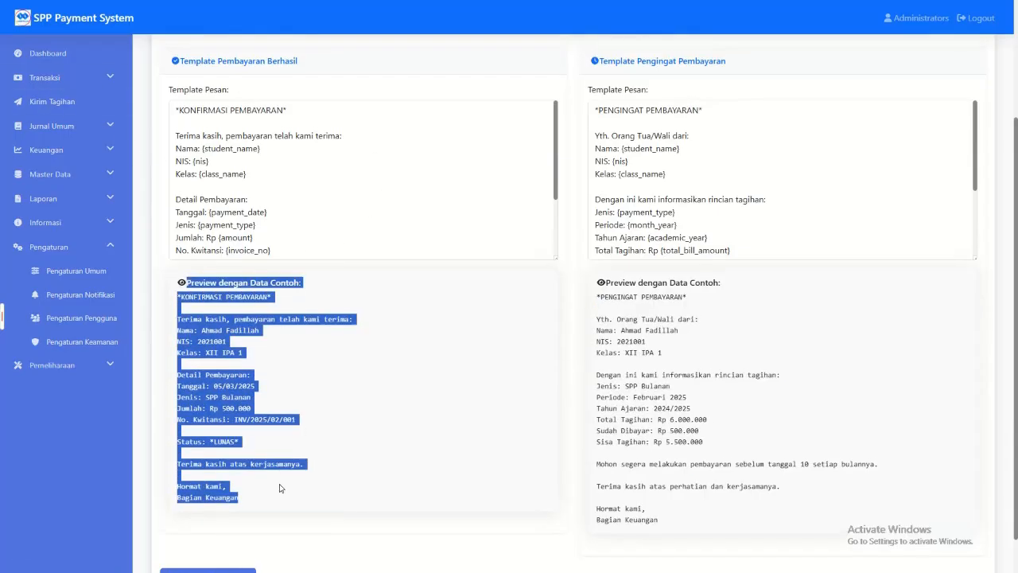
pyautogui.scroll(2, 279, 487)
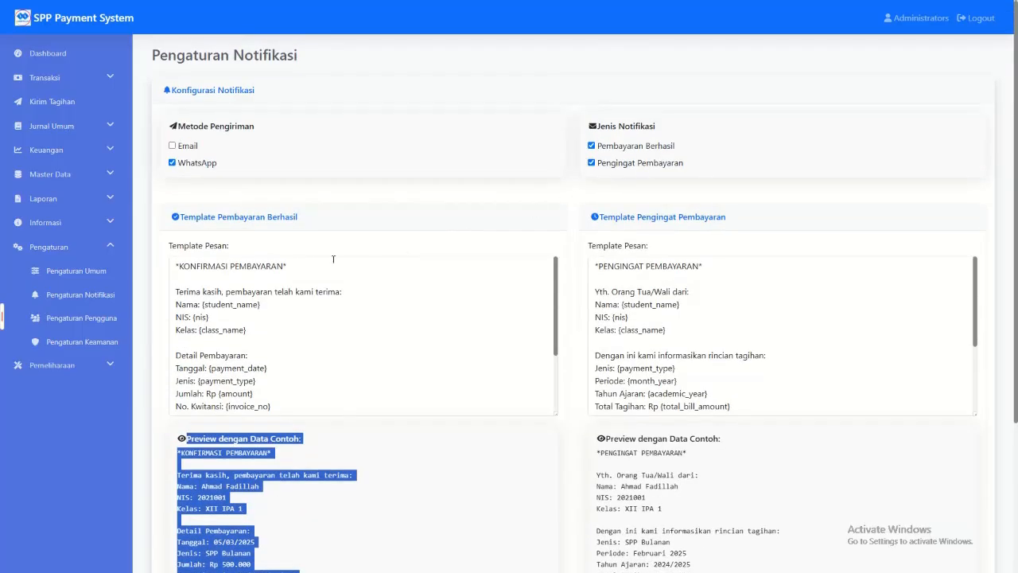
pyautogui.scroll(-5, 335, 279)
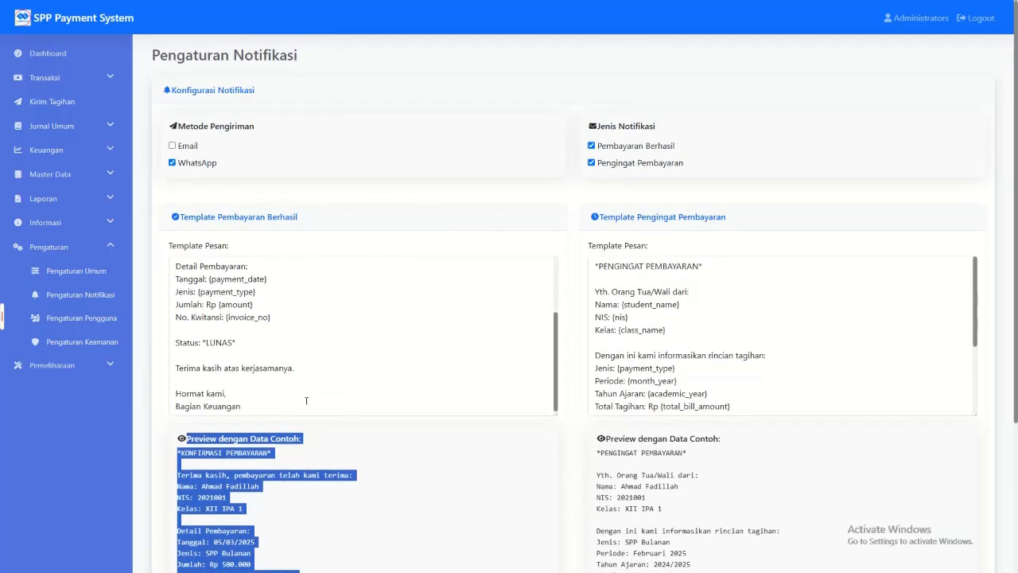
pyautogui.click(304, 415)
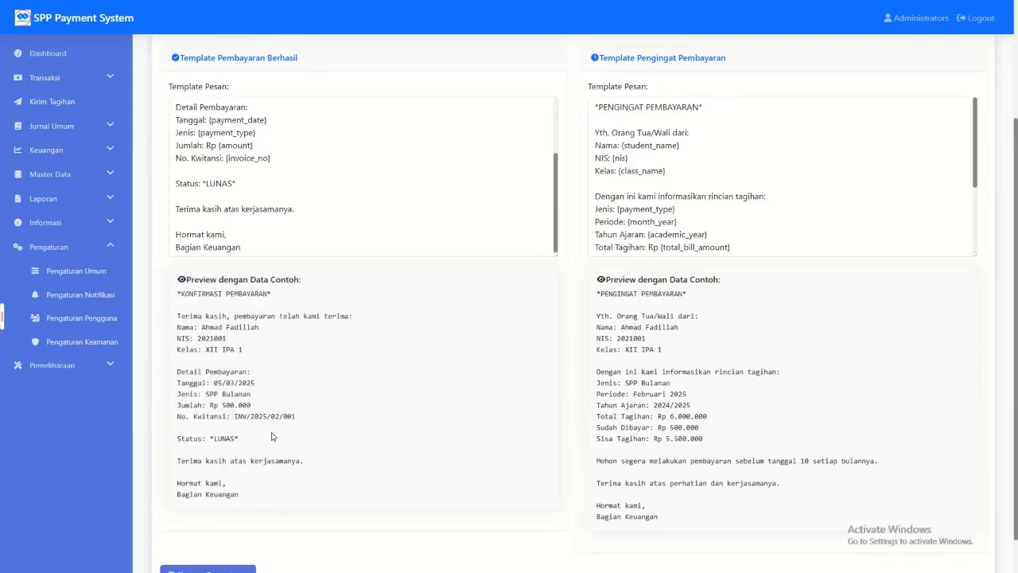
pyautogui.moveTo(240, 496); pyautogui.dragTo(171, 297)
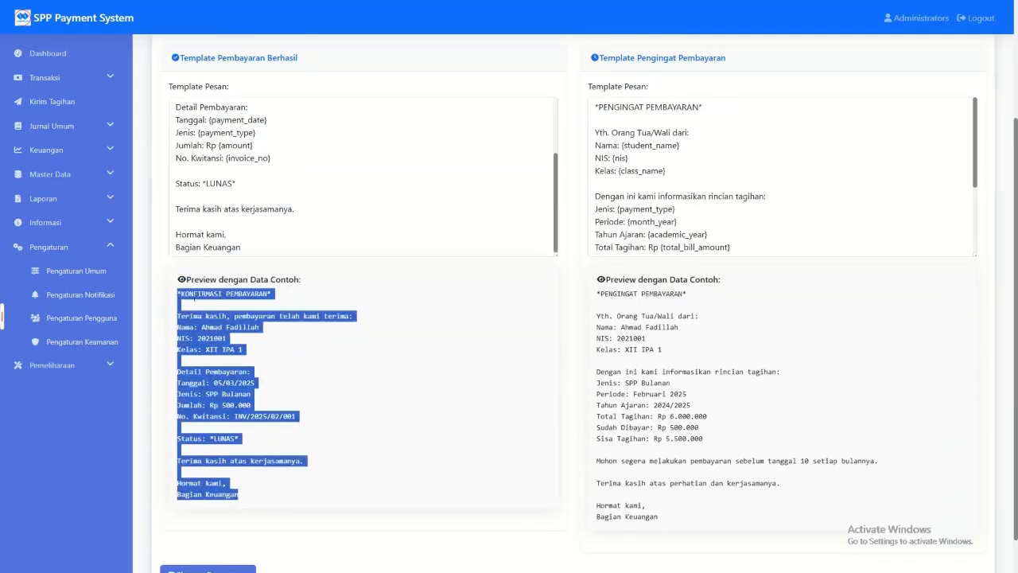
pyautogui.click(194, 299)
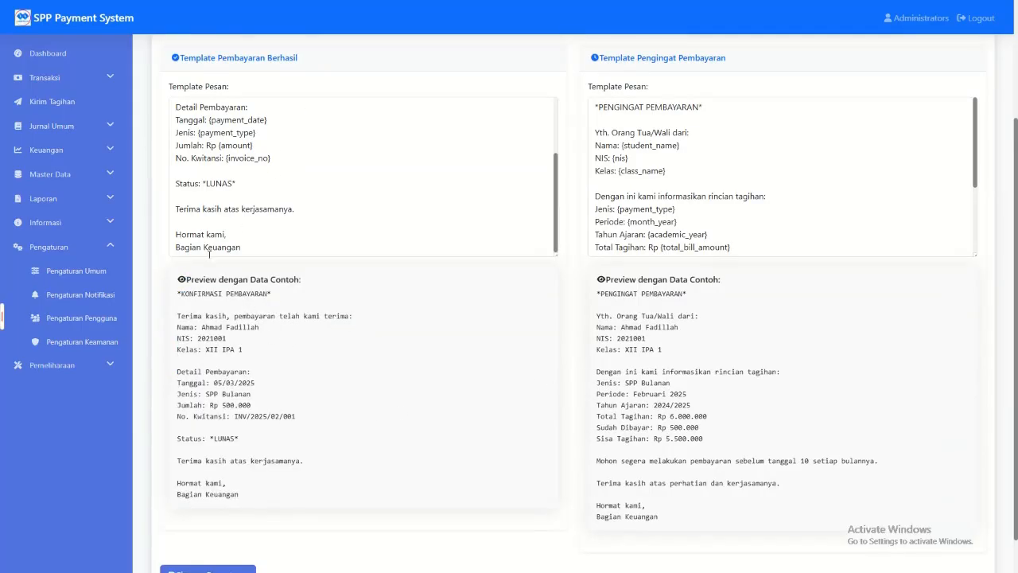
# Step: View the user accounts in Pengaturan Pengguna and open the Pengaturan Keamanan page
pyautogui.click(95, 320)
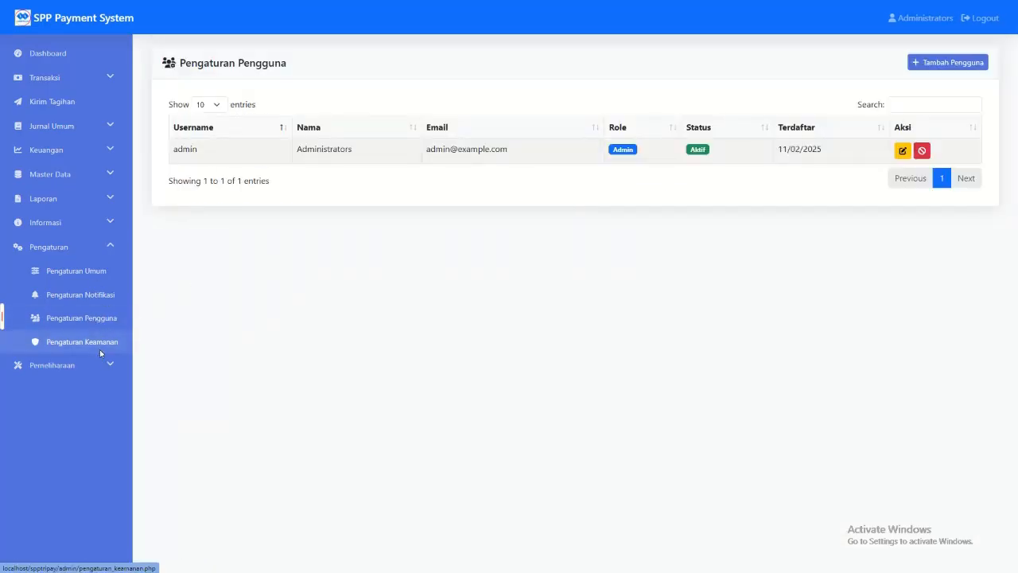
pyautogui.click(99, 349)
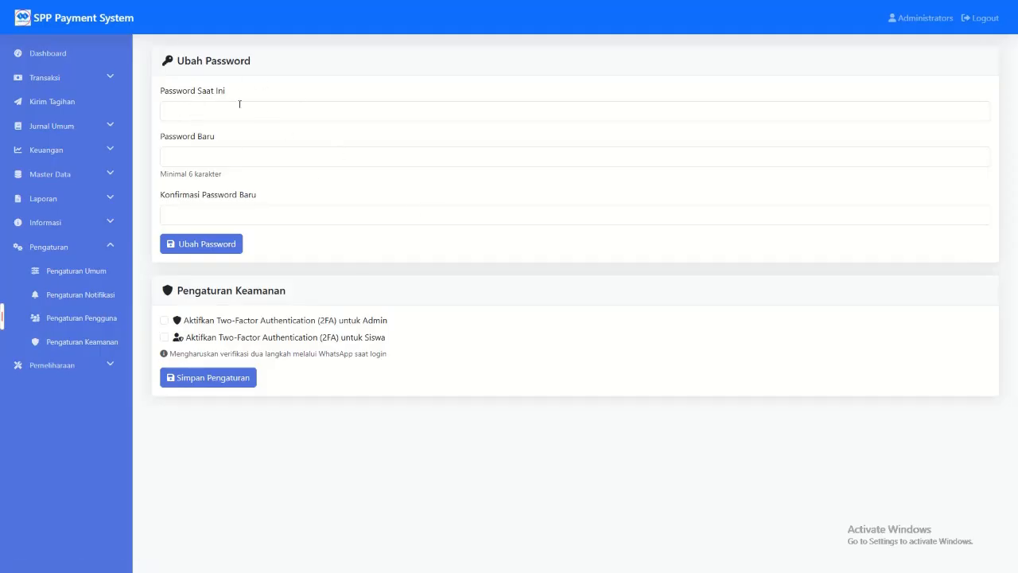
# Step: Enable two-factor authentication for both Admin and Siswa and save the security settings
pyautogui.click(164, 321)
pyautogui.click(165, 337)
pyautogui.click(165, 321)
pyautogui.click(164, 338)
pyautogui.click(165, 321)
pyautogui.click(165, 337)
pyautogui.click(164, 321)
pyautogui.click(165, 337)
pyautogui.click(165, 321)
pyautogui.click(165, 337)
pyautogui.click(191, 382)
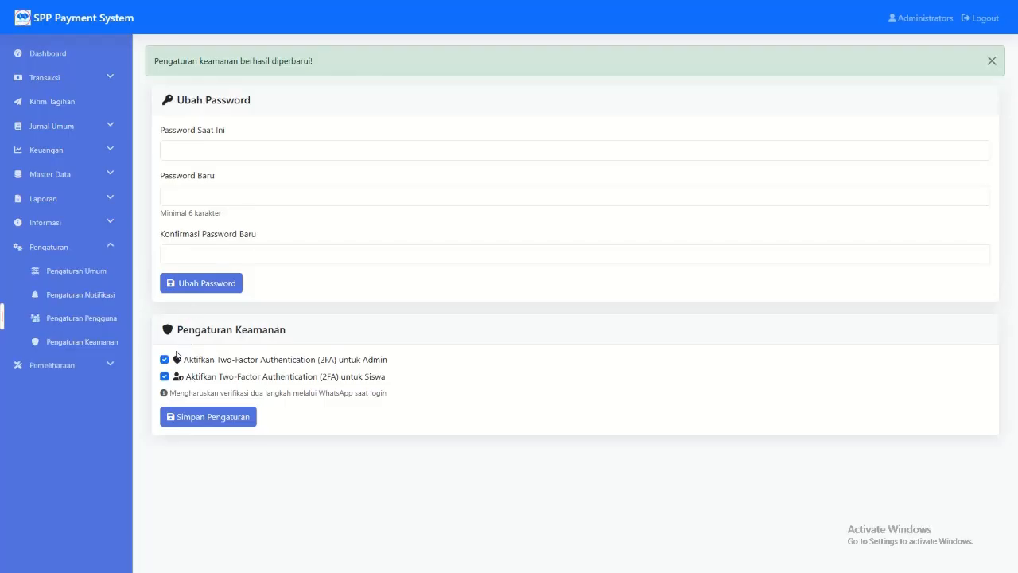
# Step: Create a new database backup and check its file name, size and date in the backup list
pyautogui.click(52, 364)
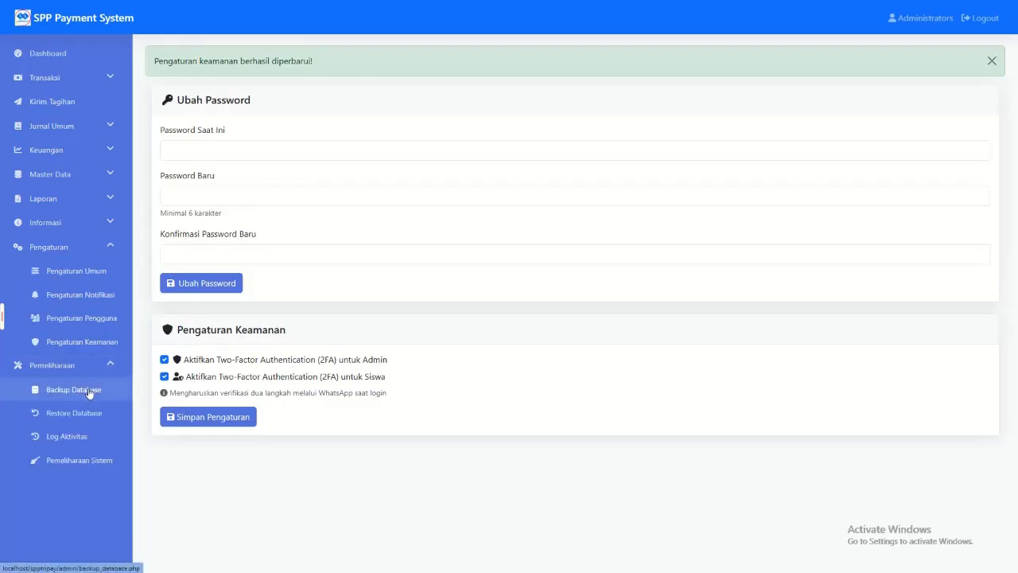
pyautogui.click(88, 388)
pyautogui.click(204, 96)
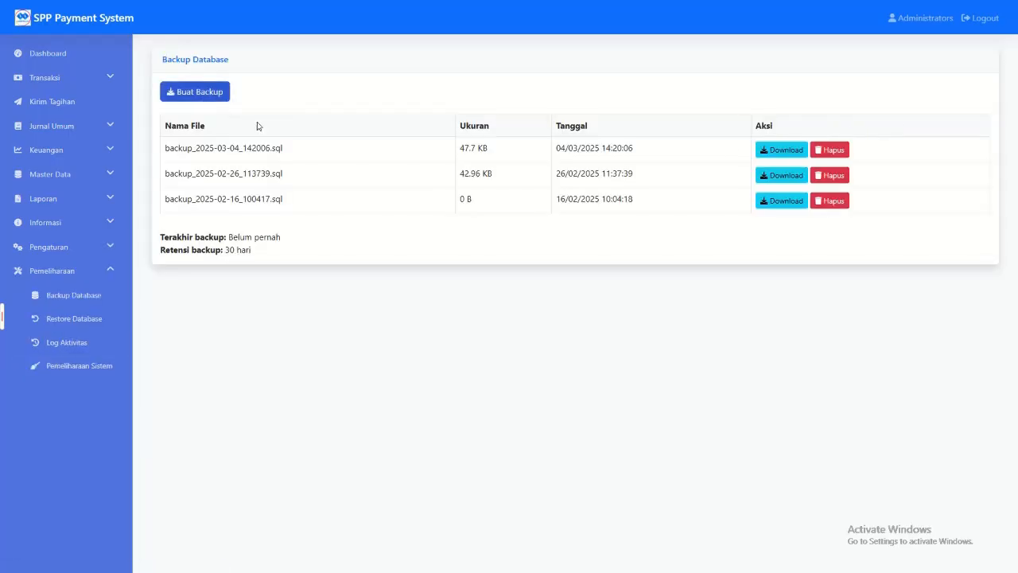
pyautogui.moveTo(619, 186); pyautogui.dragTo(169, 187)
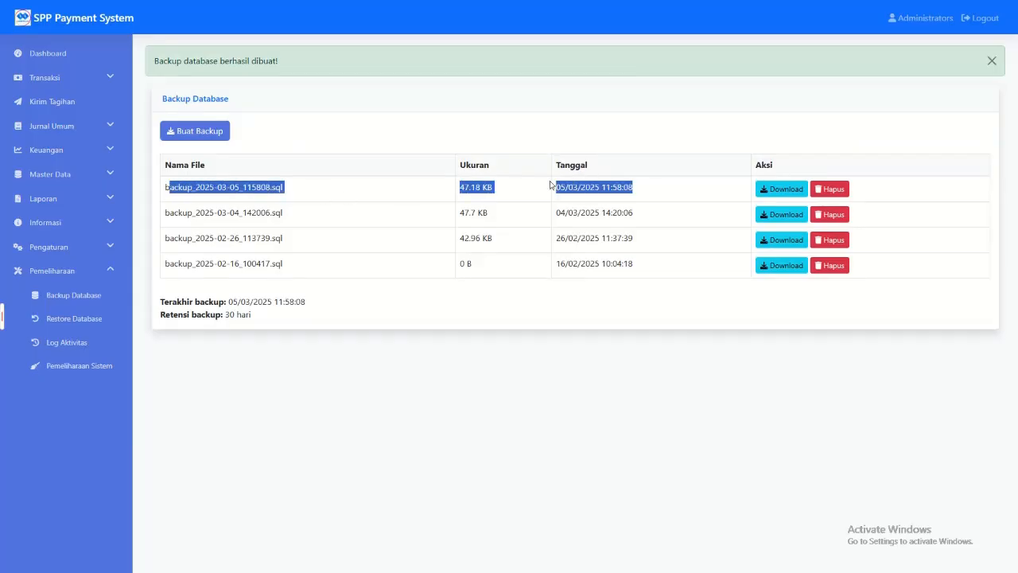
pyautogui.click(572, 184)
pyautogui.moveTo(641, 192); pyautogui.dragTo(481, 188)
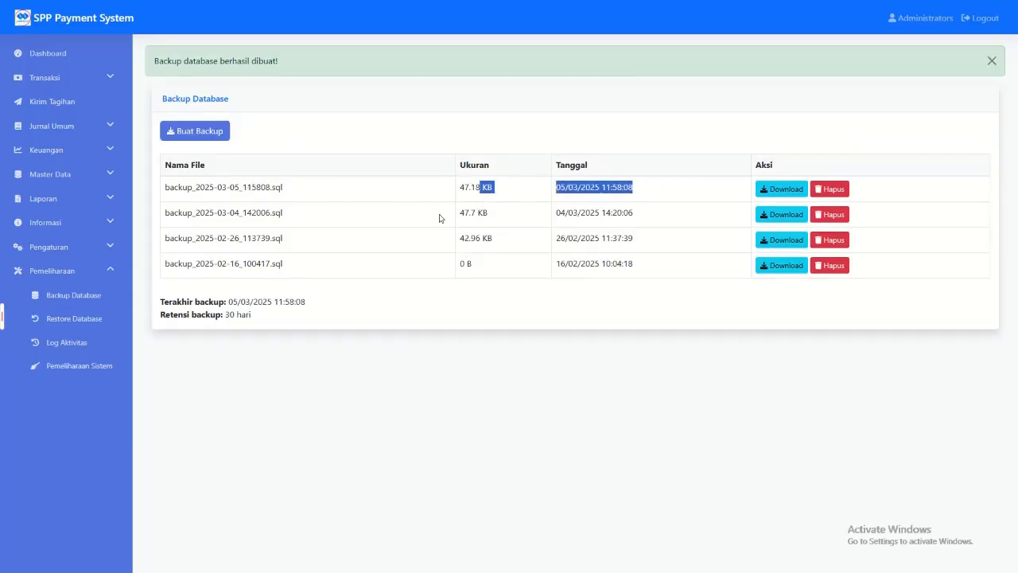
# Step: Restore the database from backup_2025-03-05_115808.sql
pyautogui.click(73, 318)
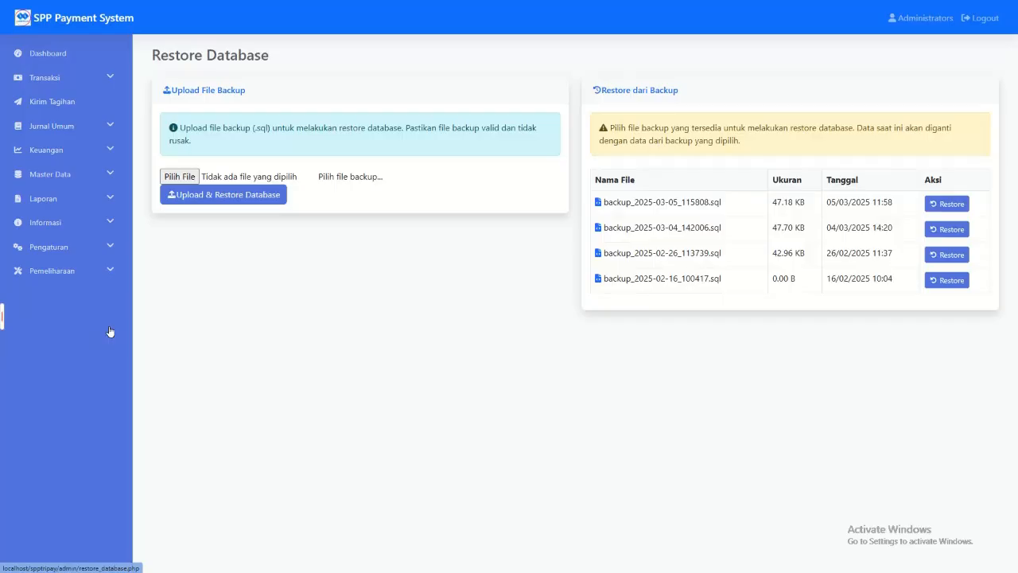
pyautogui.click(947, 204)
pyautogui.click(562, 67)
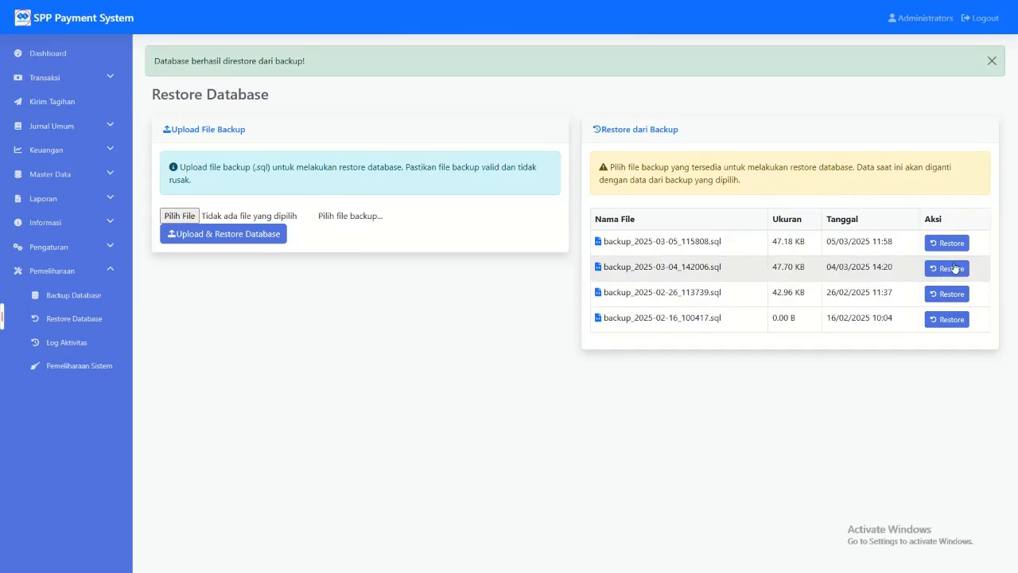
# Step: Look at the activity log and examine the server details listed under Informasi Sistem in Pemeliharaan Sistem
pyautogui.click(92, 365)
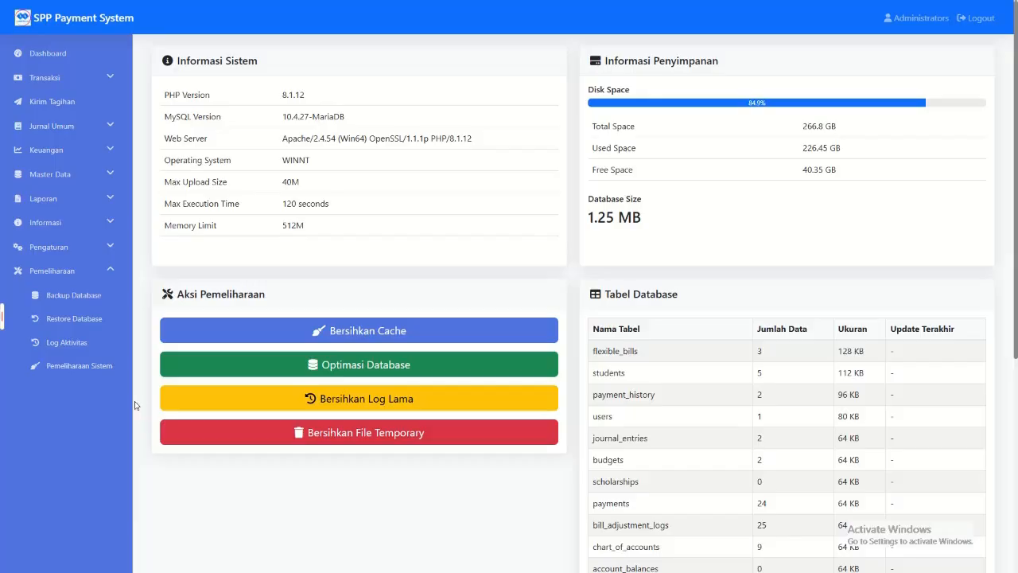
pyautogui.click(70, 344)
pyautogui.click(63, 365)
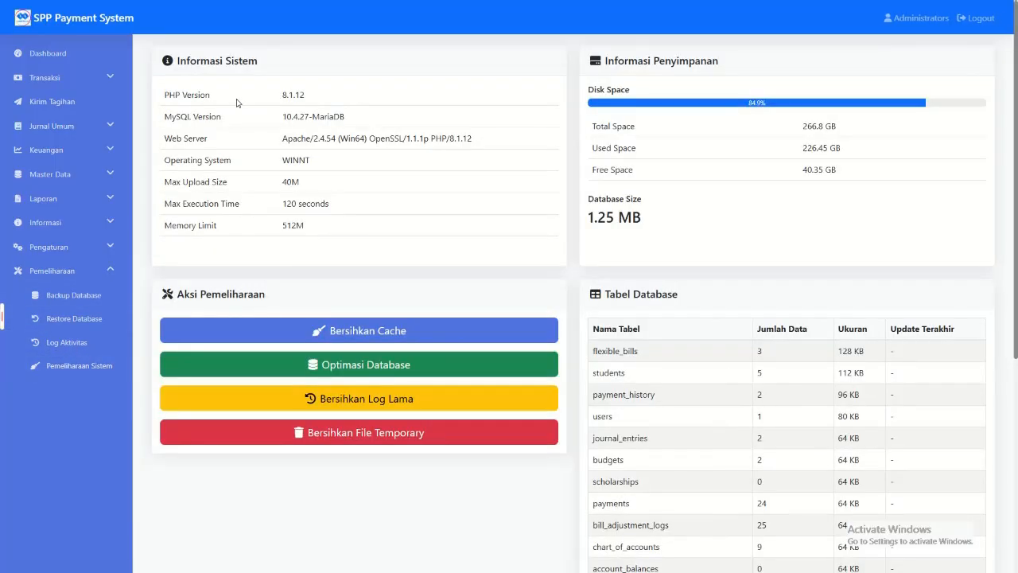
pyautogui.moveTo(156, 98); pyautogui.dragTo(341, 223)
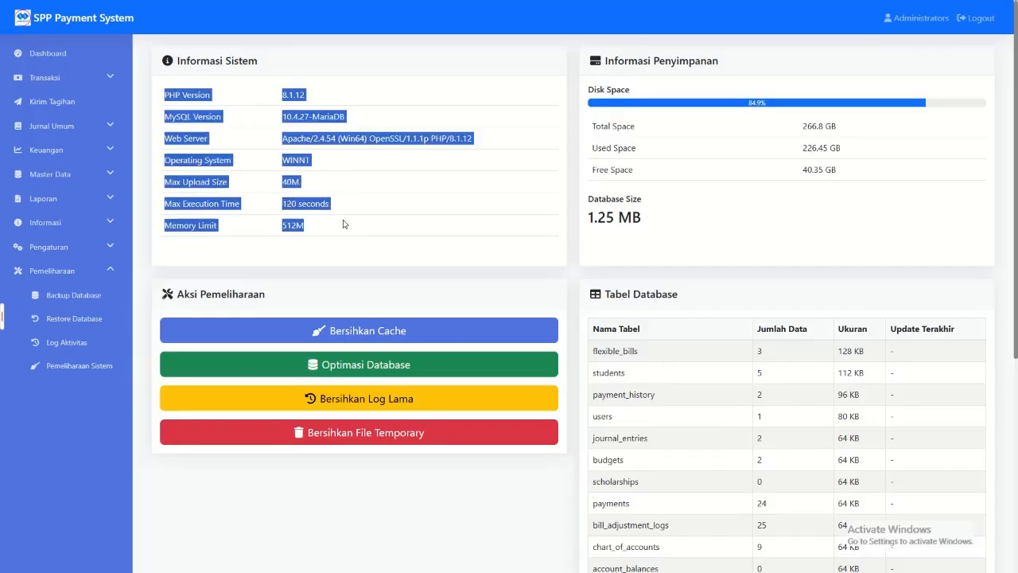
pyautogui.click(344, 225)
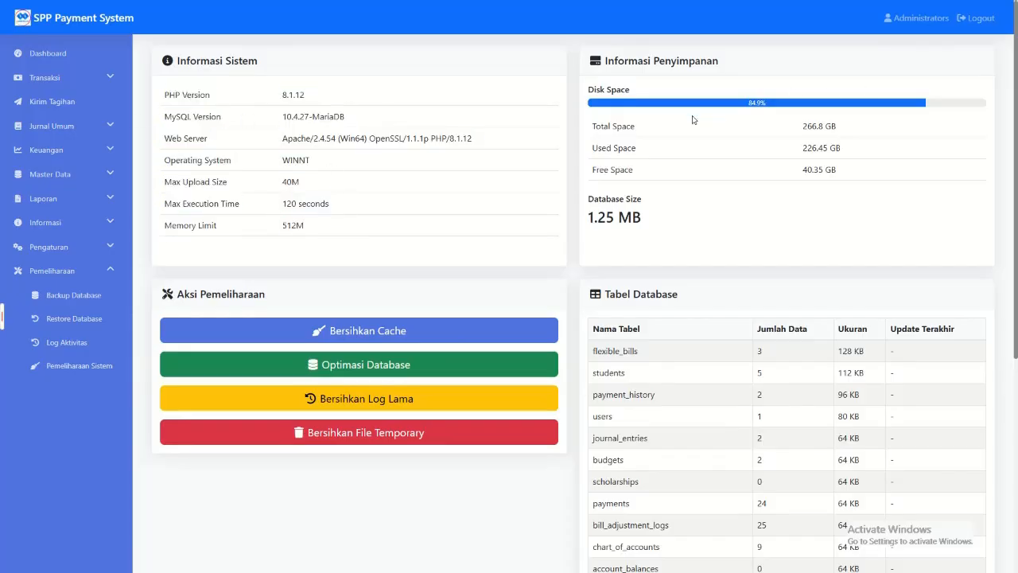
# Step: Examine the database size and the Tabel Database list with each table's record count and size
pyautogui.scroll(-1, 692, 175)
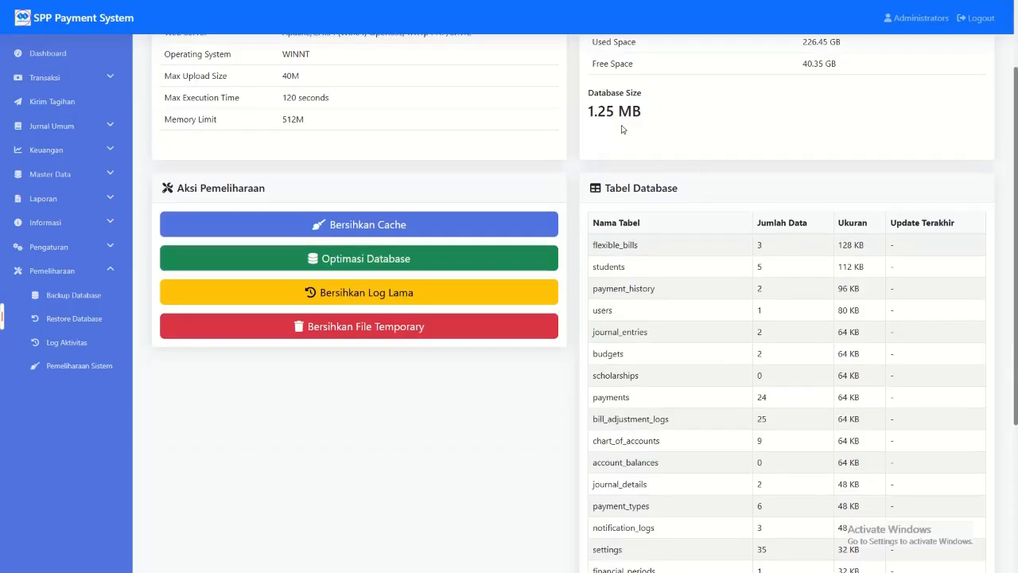
pyautogui.moveTo(589, 92); pyautogui.dragTo(656, 127)
pyautogui.scroll(-2, 667, 204)
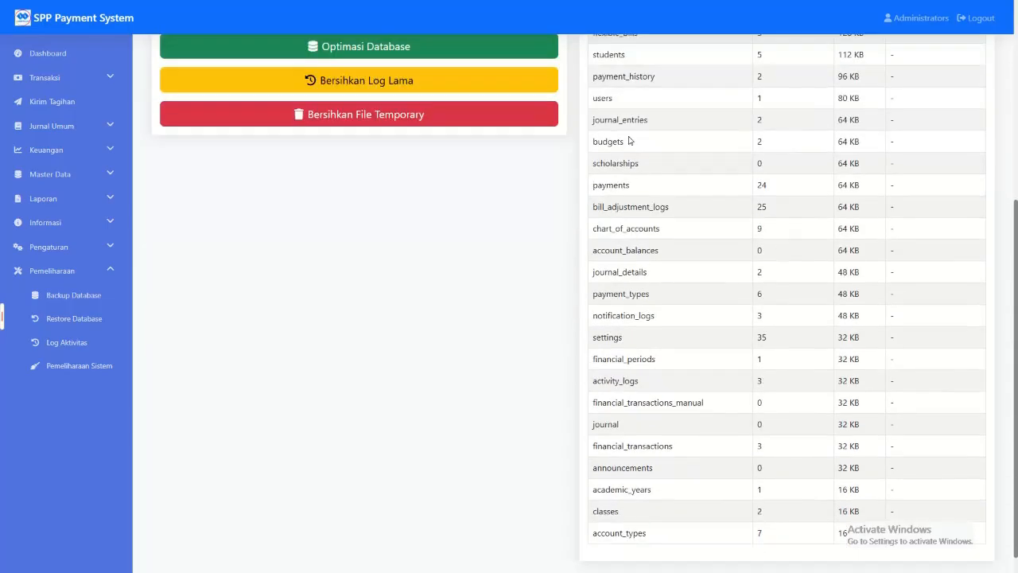
pyautogui.scroll(2, 611, 178)
pyautogui.moveTo(595, 192); pyautogui.dragTo(709, 254)
pyautogui.scroll(-2, 865, 177)
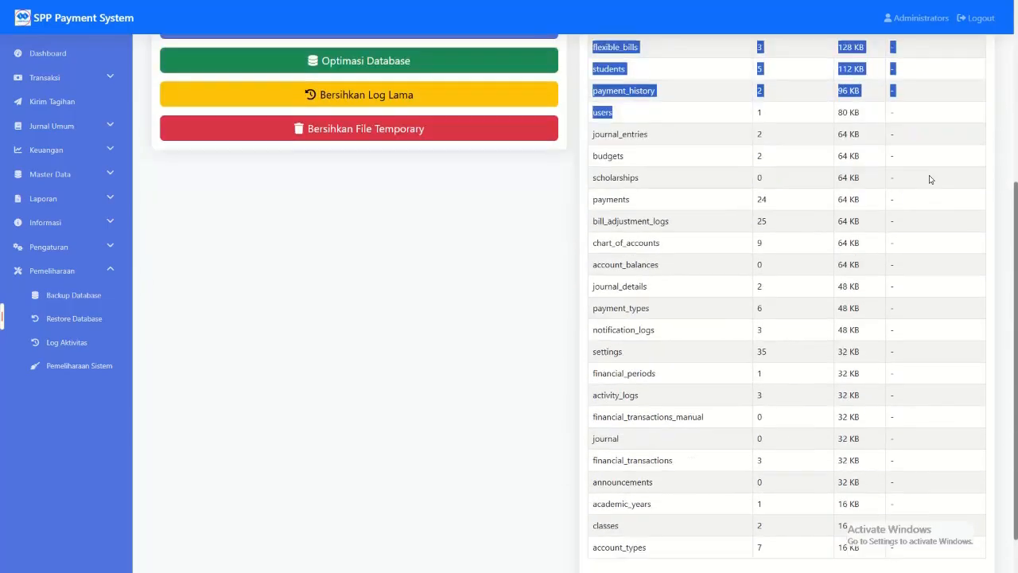
pyautogui.click(845, 179)
pyautogui.scroll(3, 845, 179)
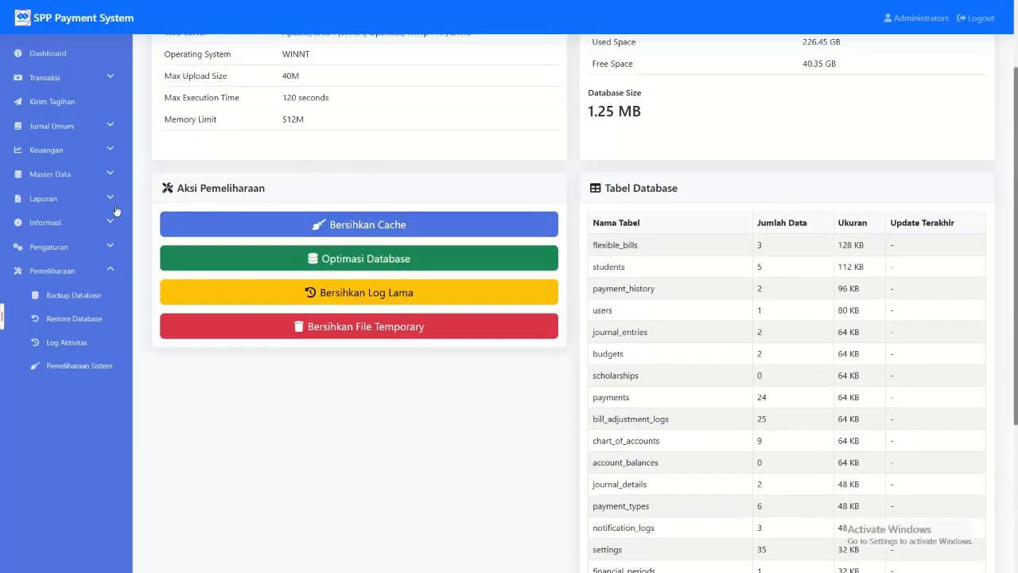
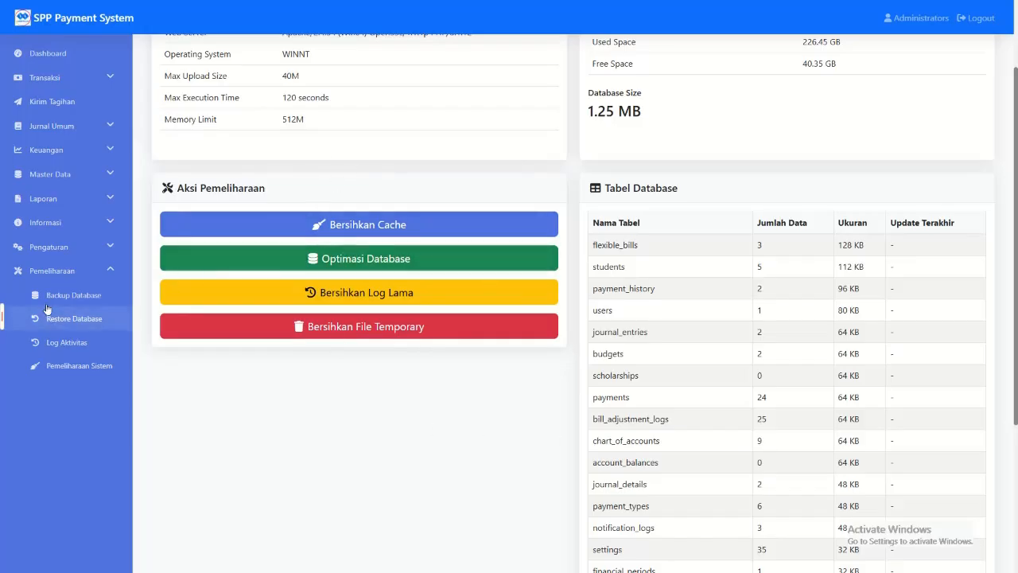
# Step: Return to the dashboard and open the Atur Tagihan page in the master data
pyautogui.click(58, 277)
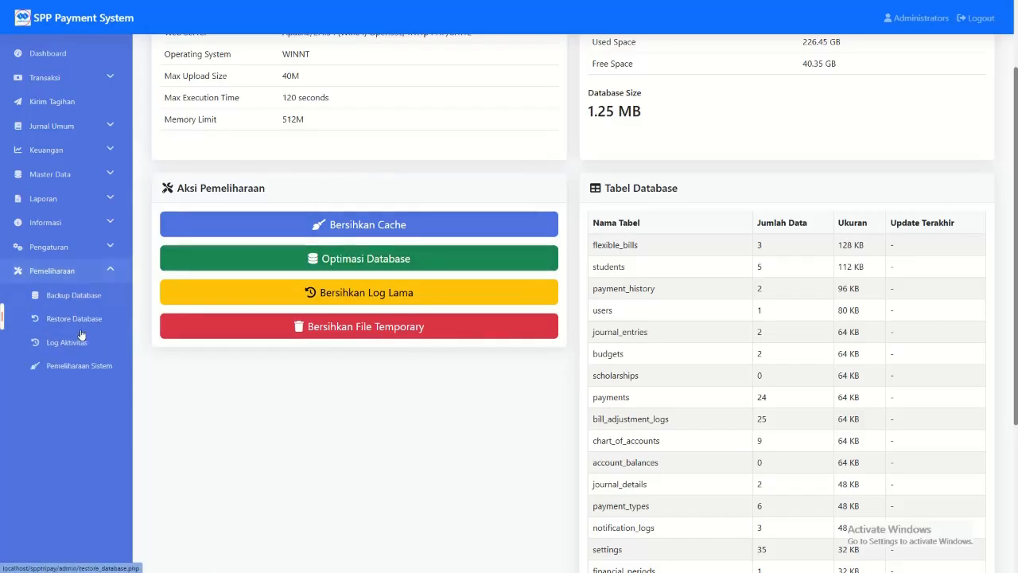
pyautogui.click(48, 54)
pyautogui.click(92, 177)
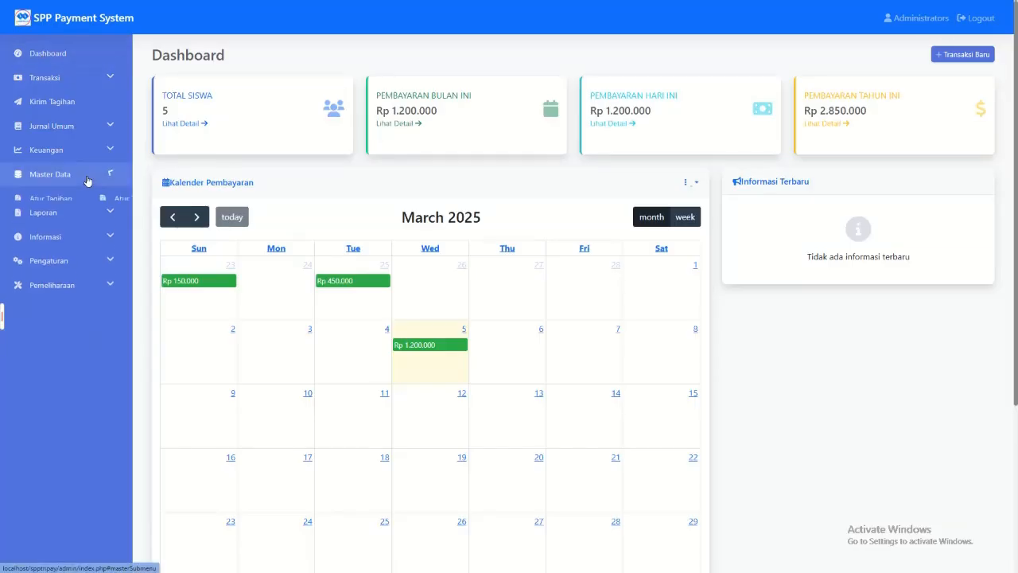
pyautogui.click(79, 200)
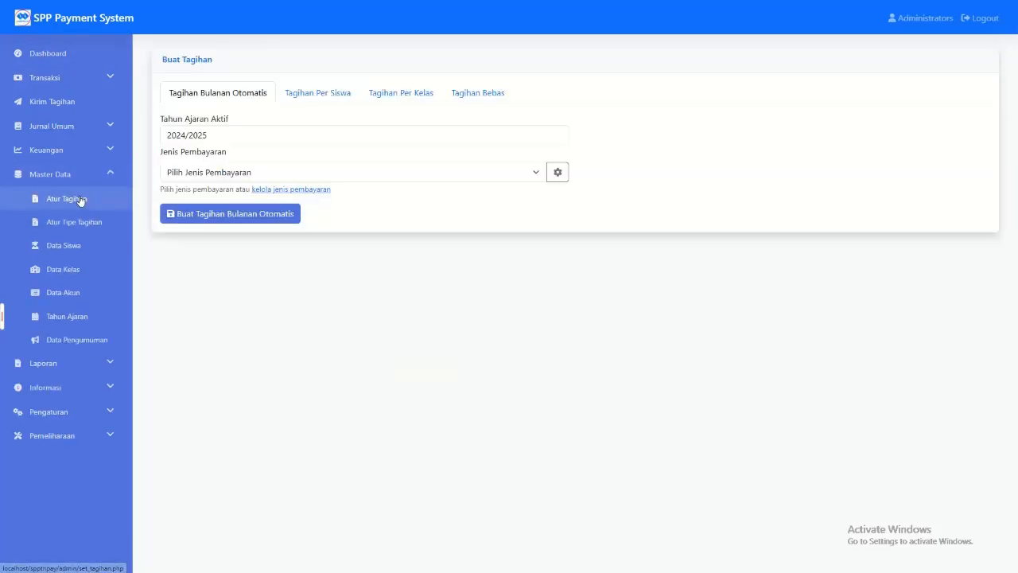
# Step: Create per-student bills for the second listed student with a Partial 50% scholarship and payment type SPP (Rp 150.000)
pyautogui.click(312, 98)
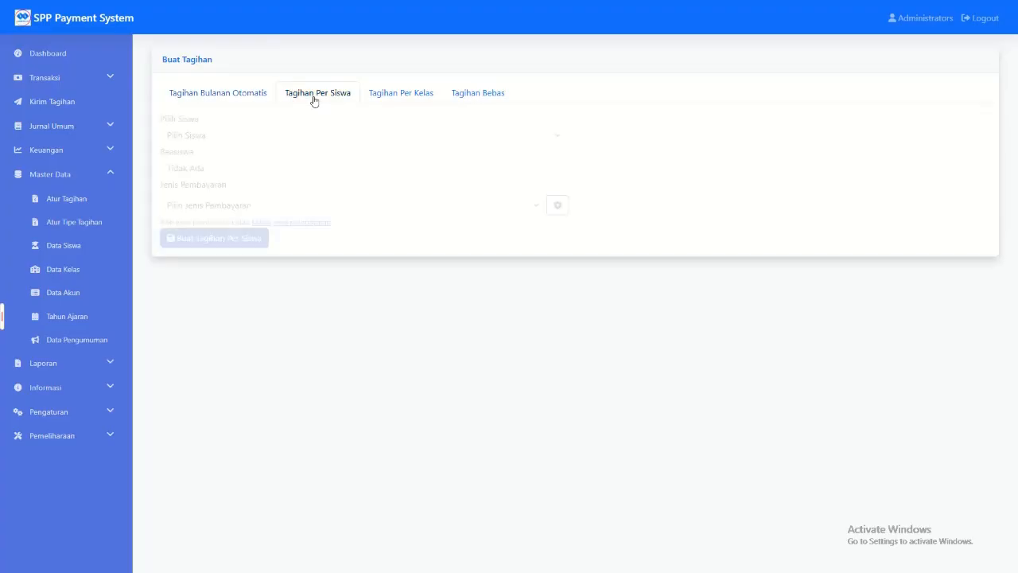
pyautogui.click(247, 135)
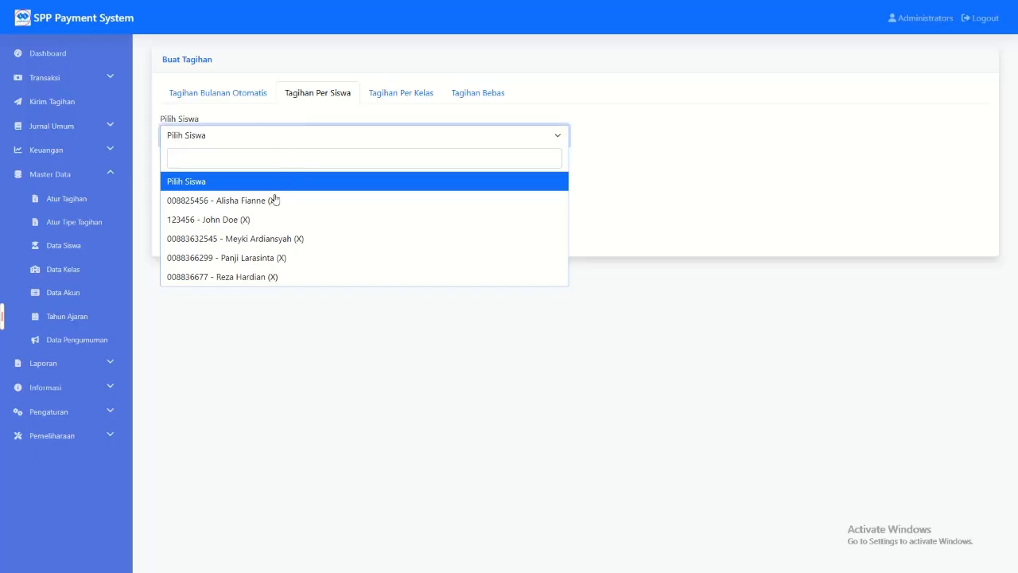
pyautogui.click(220, 220)
pyautogui.click(213, 171)
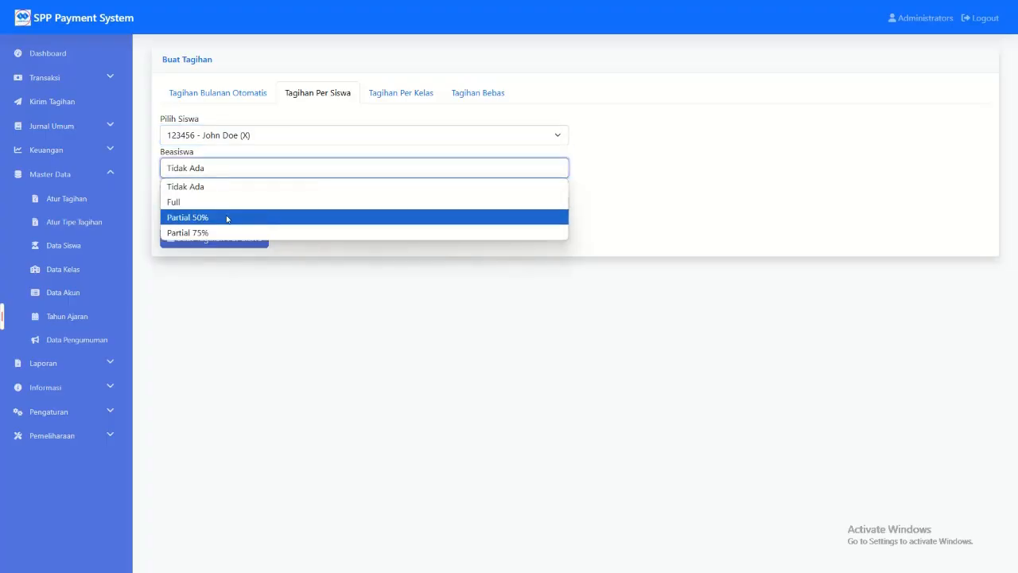
pyautogui.click(226, 217)
pyautogui.click(214, 177)
pyautogui.click(214, 218)
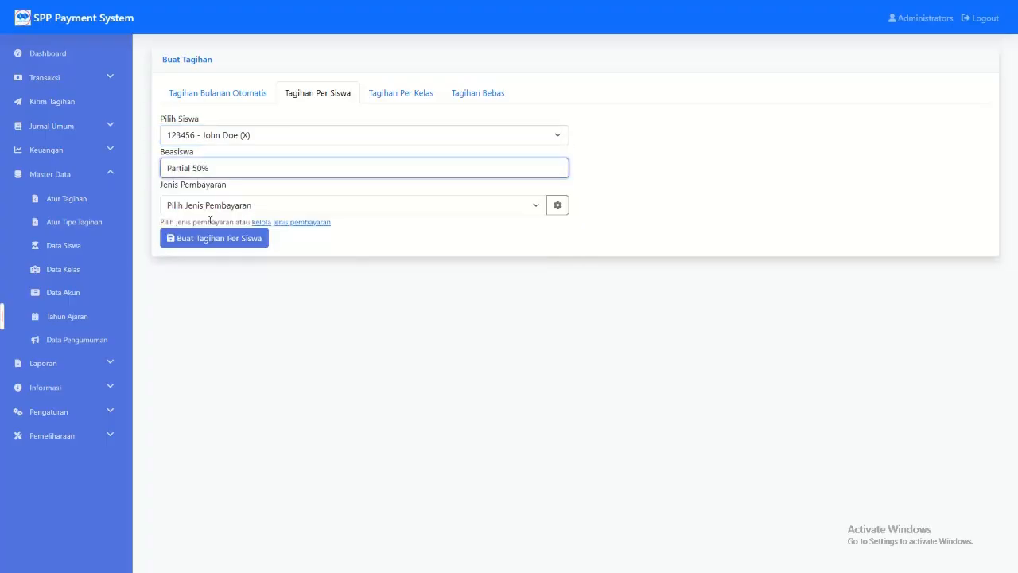
pyautogui.click(220, 207)
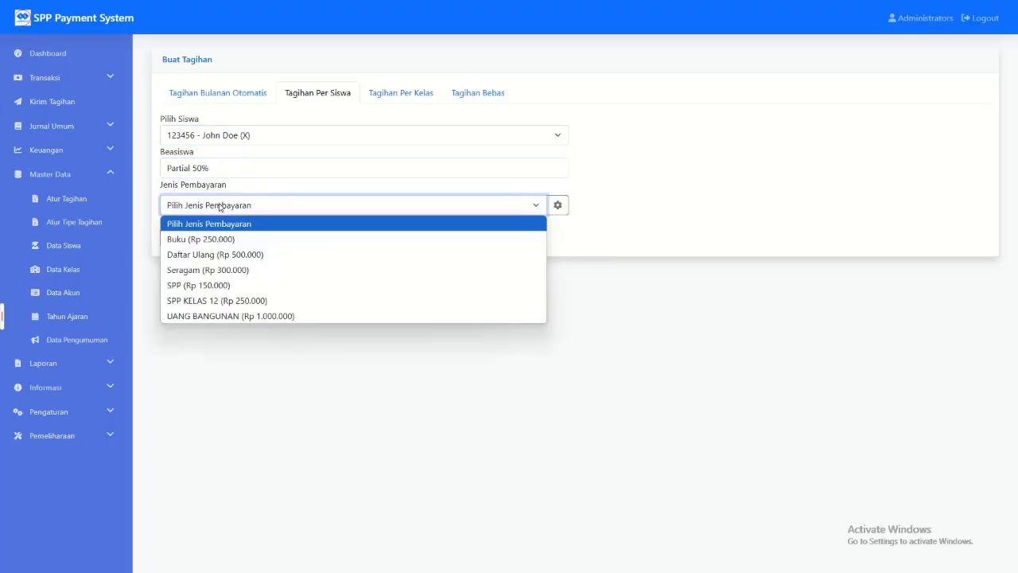
pyautogui.click(236, 284)
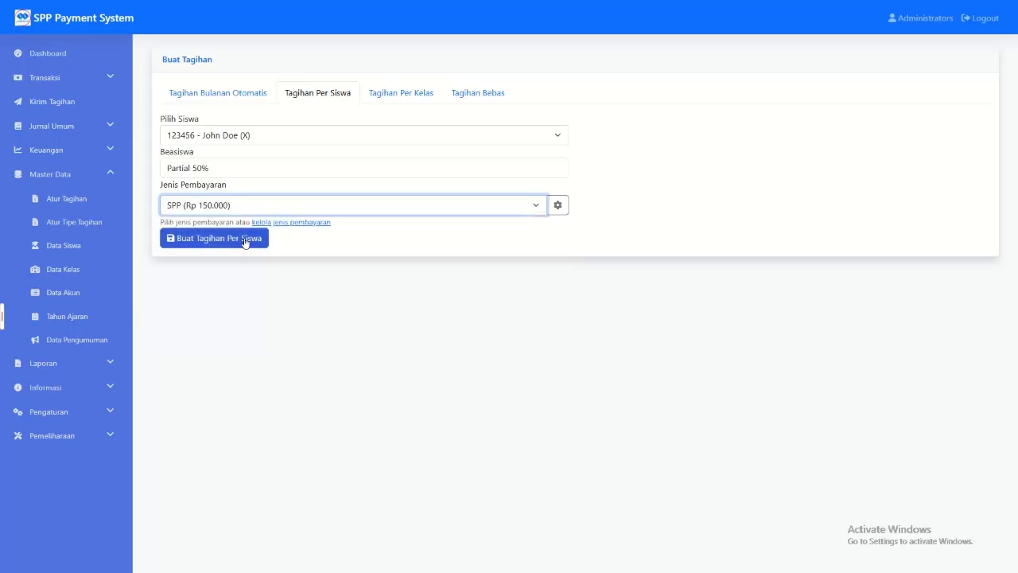
pyautogui.click(244, 238)
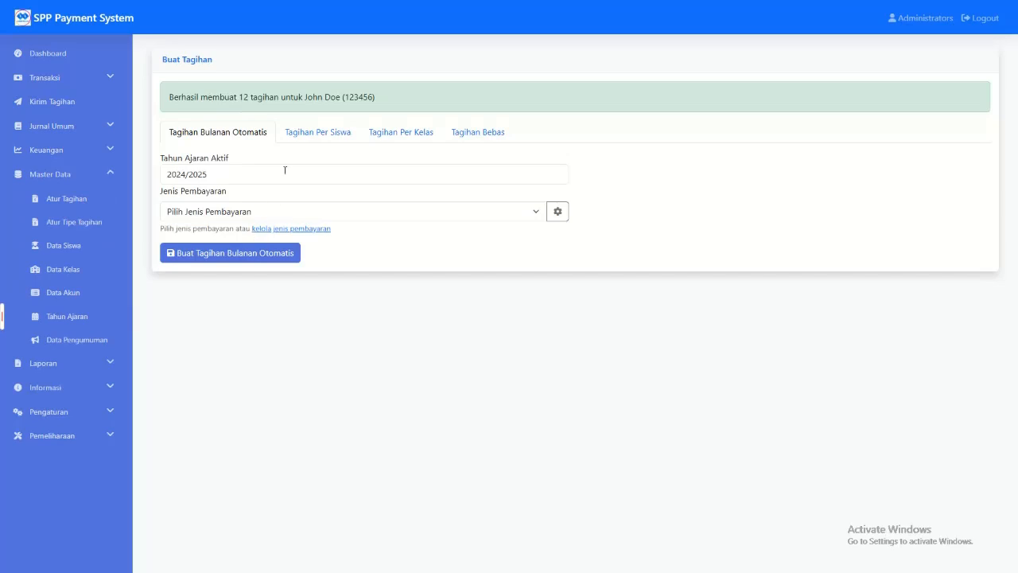
# Step: Create per-student bills for the first listed student with payment type SPP KELAS 12 (Rp 250.000)
pyautogui.click(326, 133)
pyautogui.click(230, 133)
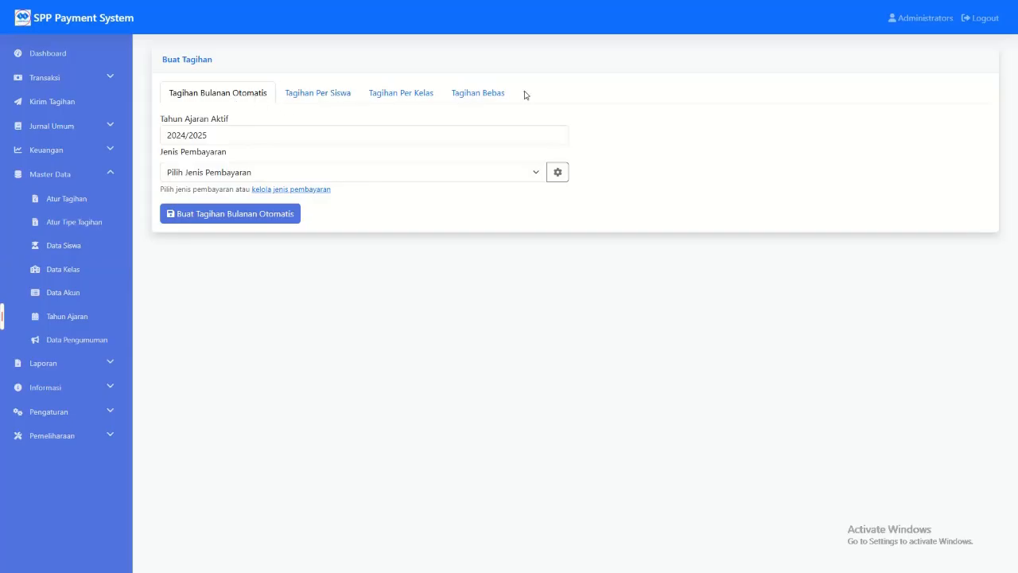
pyautogui.click(334, 95)
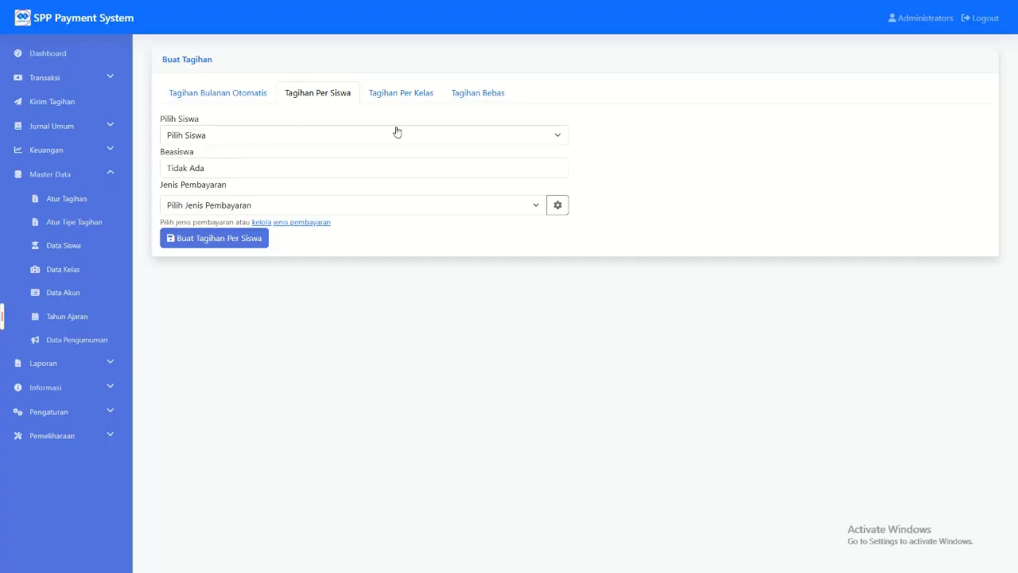
pyautogui.click(236, 144)
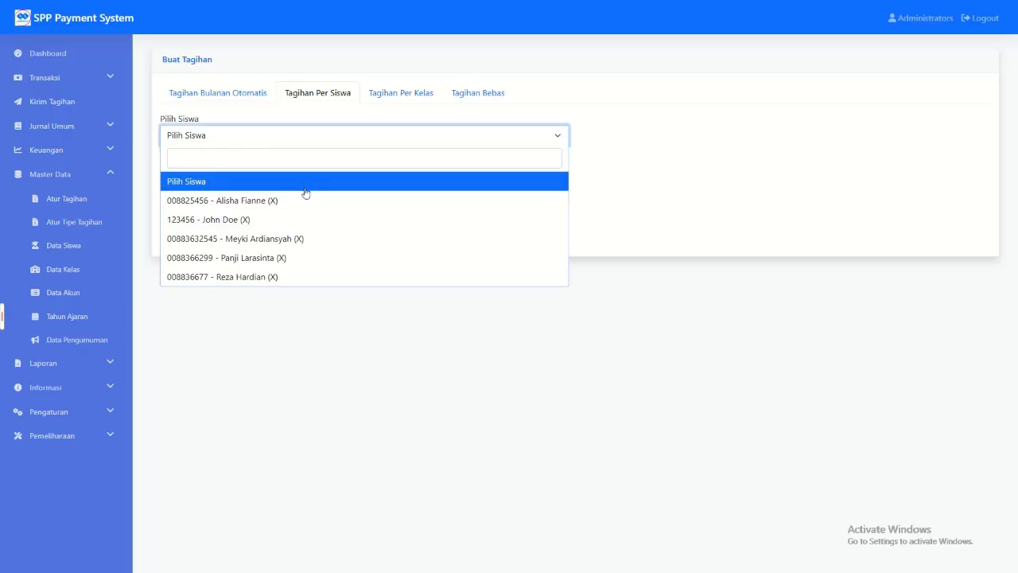
pyautogui.click(252, 201)
pyautogui.click(229, 208)
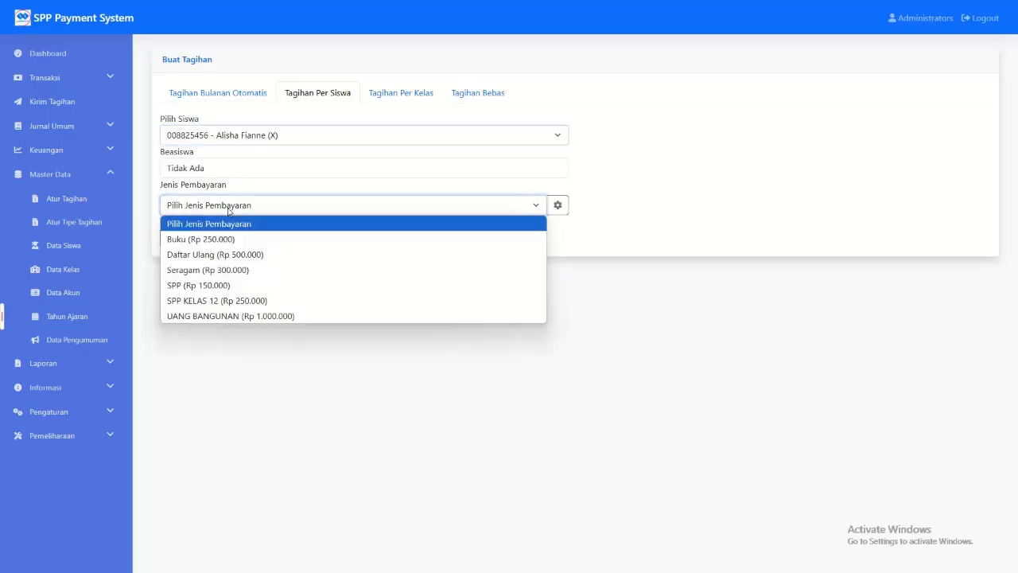
pyautogui.click(236, 301)
pyautogui.click(217, 240)
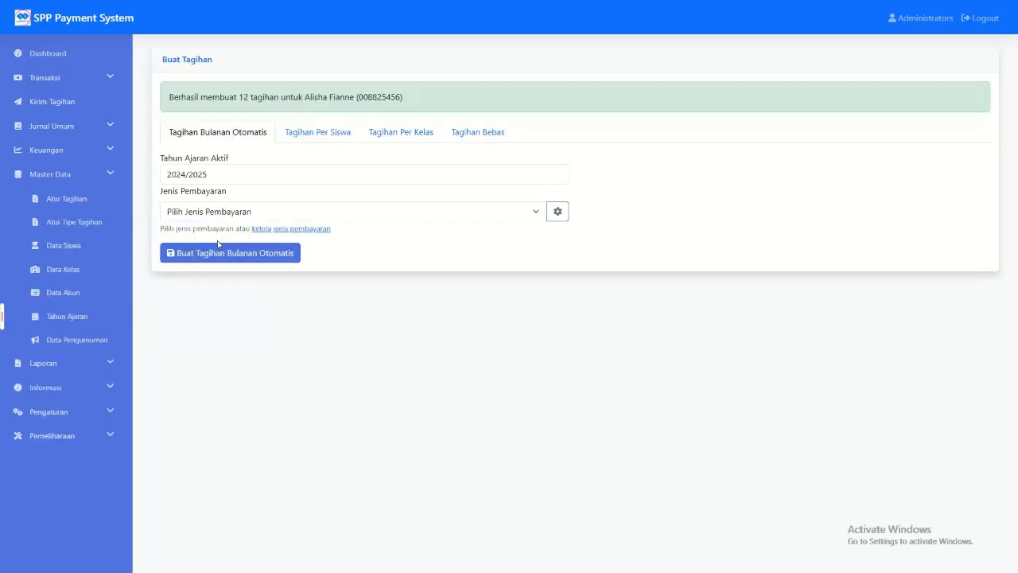
# Step: Create a Tagihan Bebas of type Per Siswa for the first listed student with payment type Seragam (Rp. 300.000)
pyautogui.click(257, 136)
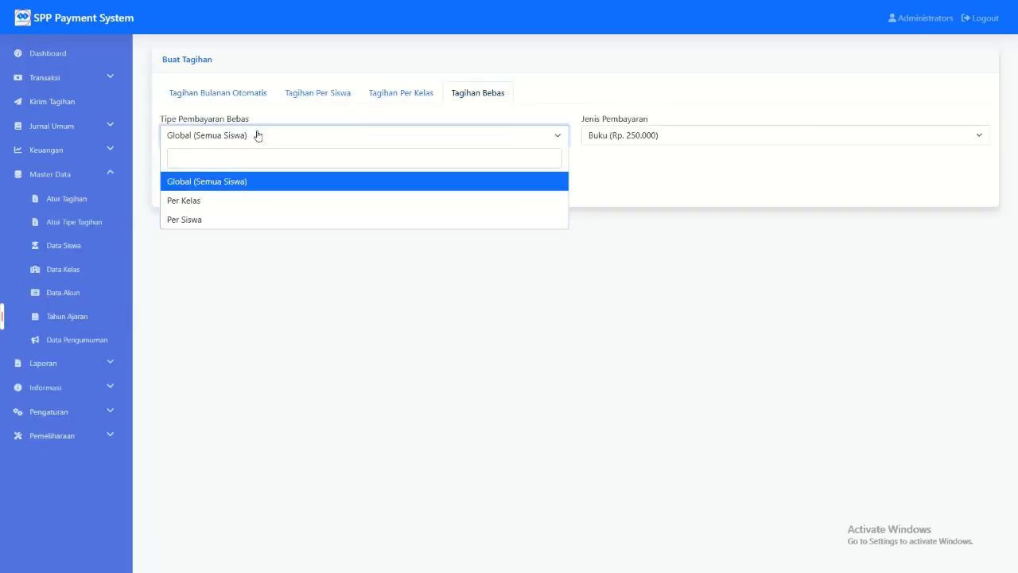
pyautogui.click(228, 221)
pyautogui.click(648, 136)
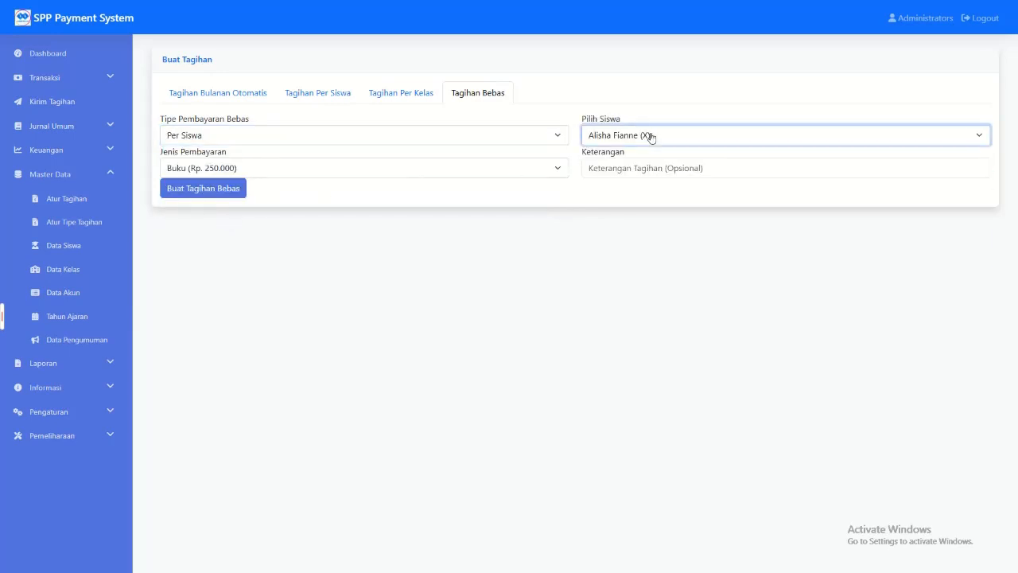
pyautogui.click(395, 173)
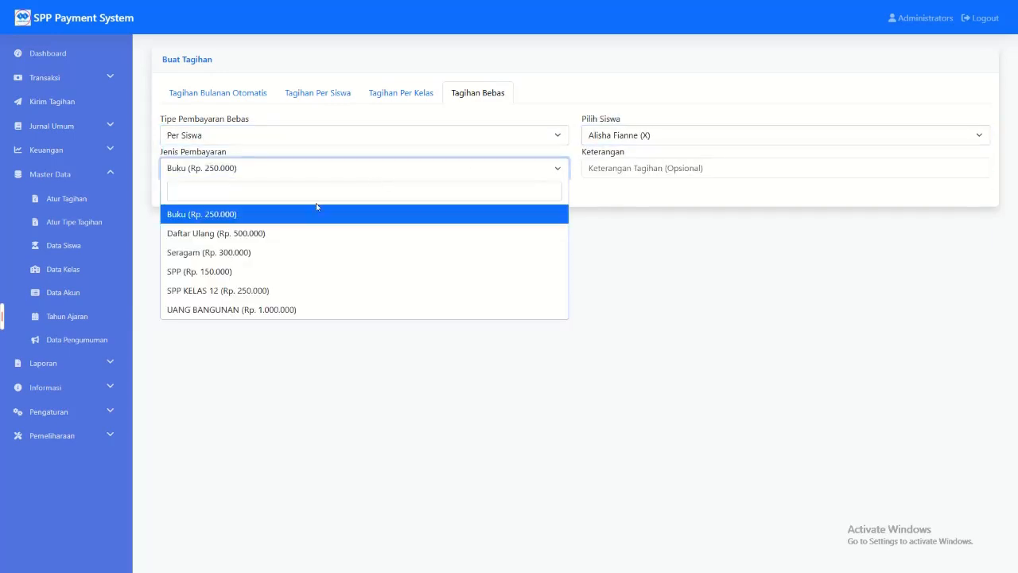
pyautogui.click(265, 239)
pyautogui.click(371, 167)
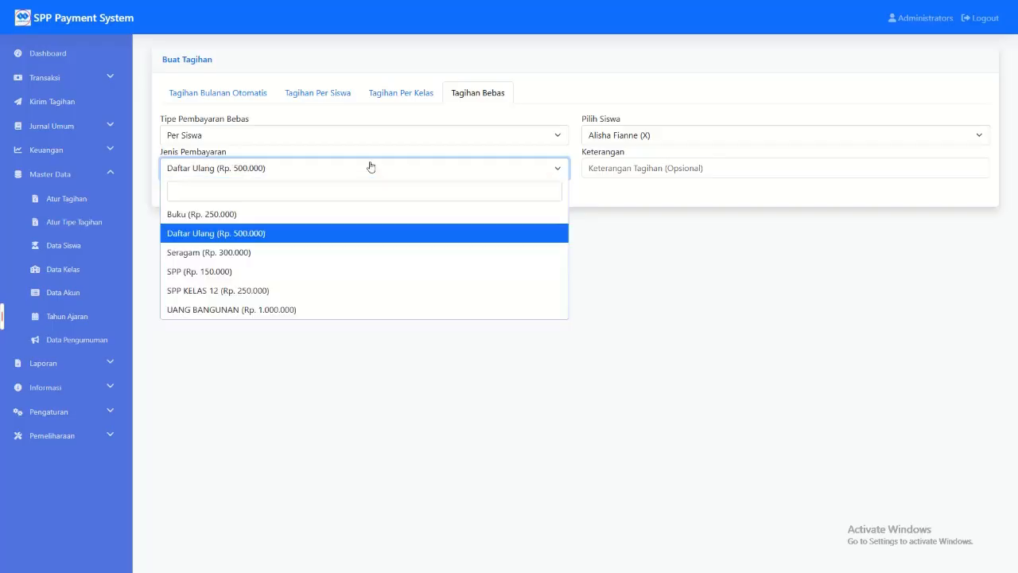
pyautogui.click(256, 252)
pyautogui.click(210, 189)
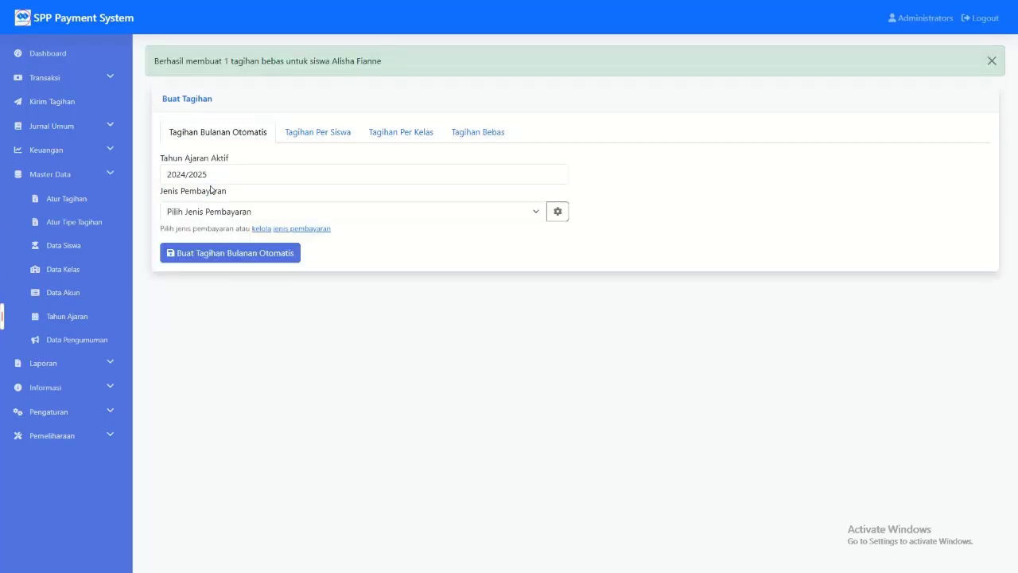
pyautogui.moveTo(205, 62); pyautogui.dragTo(332, 59)
pyautogui.click(404, 55)
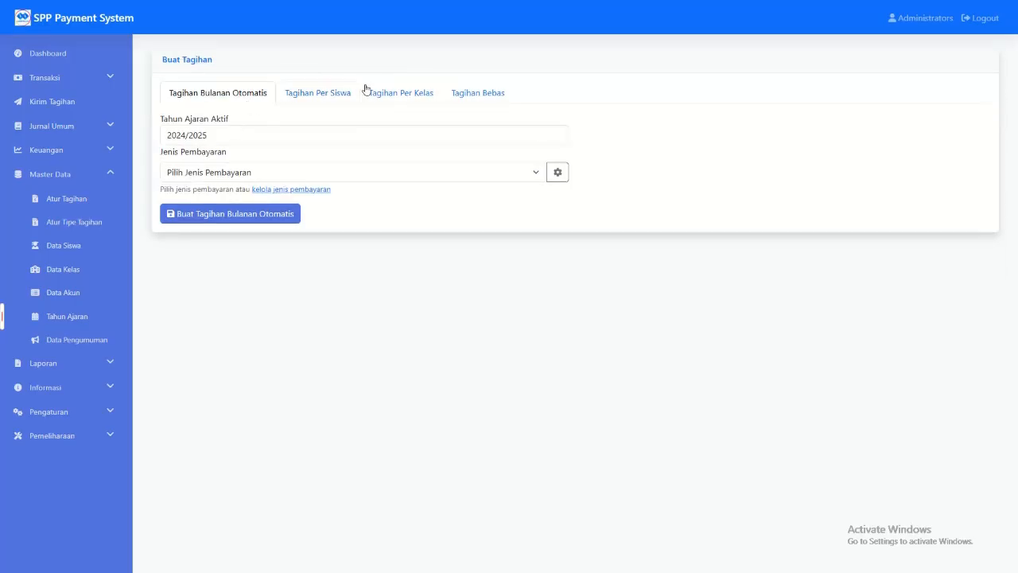
# Step: Examine the Tagihan Per Kelas, Tagihan Per Siswa and Tagihan Bebas forms, including the Tagihan Bebas type and payment options
pyautogui.click(415, 96)
pyautogui.click(345, 93)
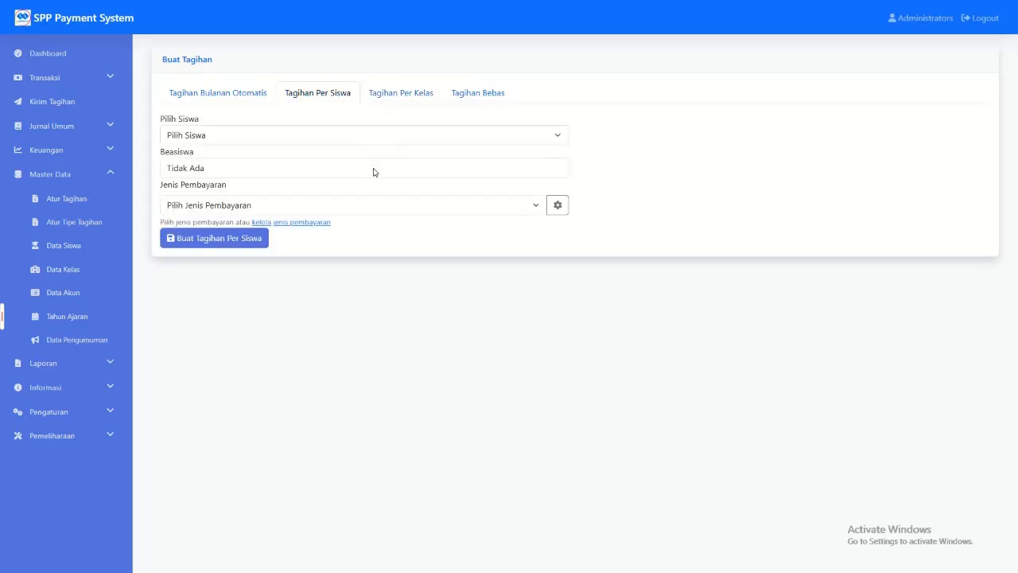
pyautogui.click(401, 94)
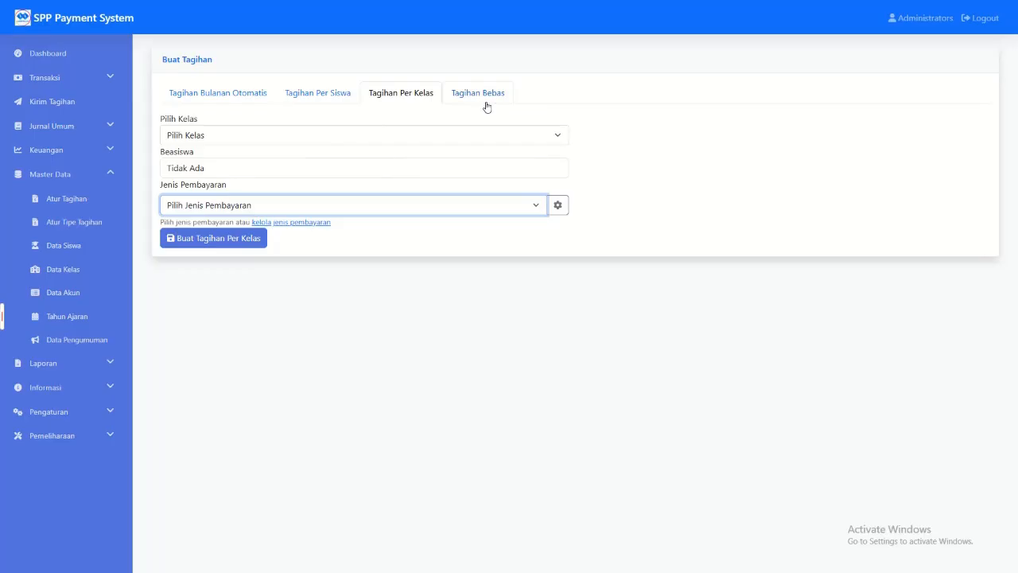
pyautogui.click(480, 99)
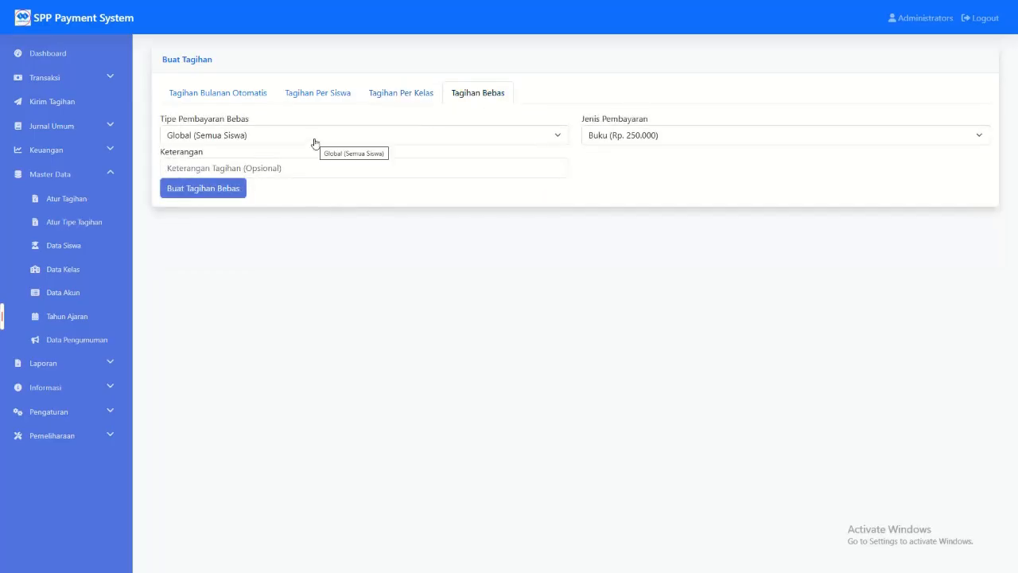
pyautogui.click(316, 141)
pyautogui.click(315, 141)
pyautogui.click(607, 133)
pyautogui.click(598, 135)
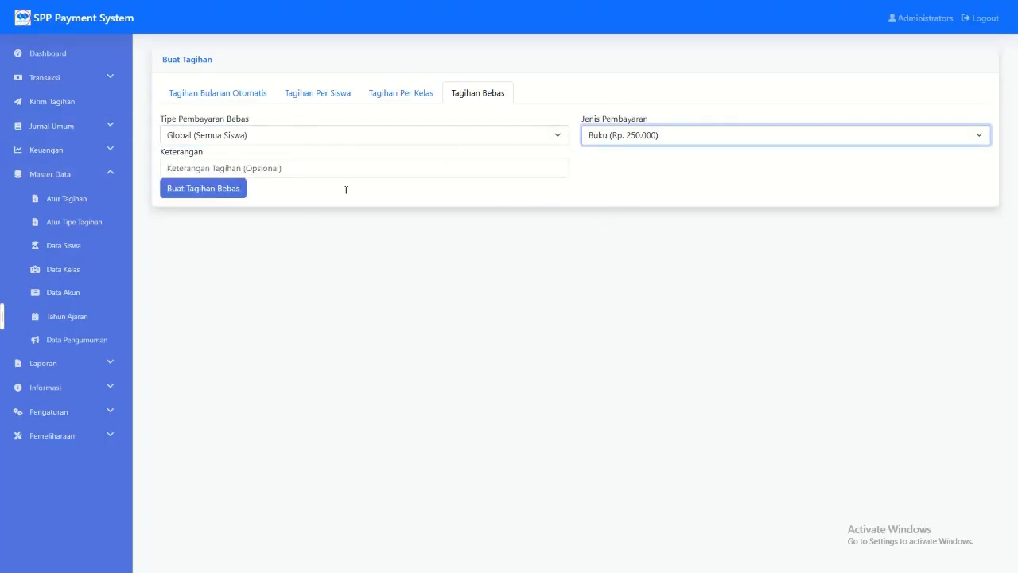
# Step: Copy the first student's NIS from Data Siswa and look up that student's bills in Pembayaran SPP for 2024/2025
pyautogui.click(63, 245)
pyautogui.doubleClick(188, 148)
pyautogui.hotkey('ctrl', 'c')
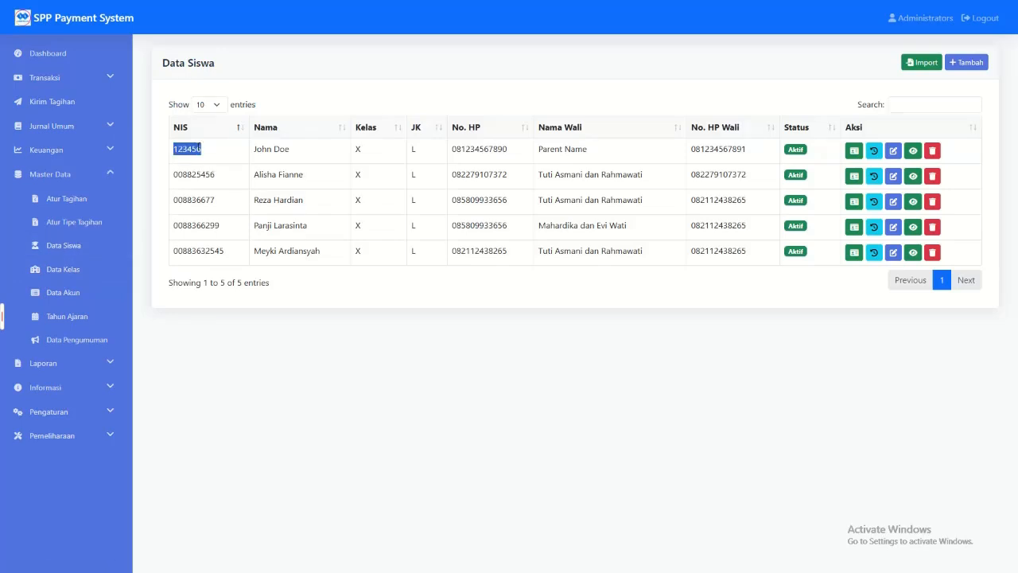
pyautogui.click(44, 77)
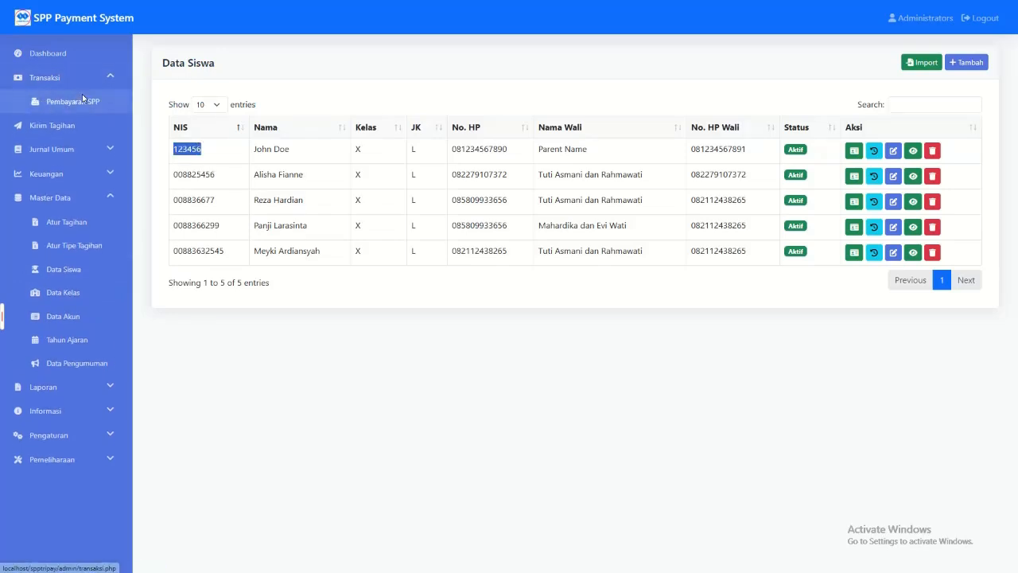
pyautogui.click(80, 99)
pyautogui.click(216, 122)
pyautogui.hotkey('ctrl', 'v')
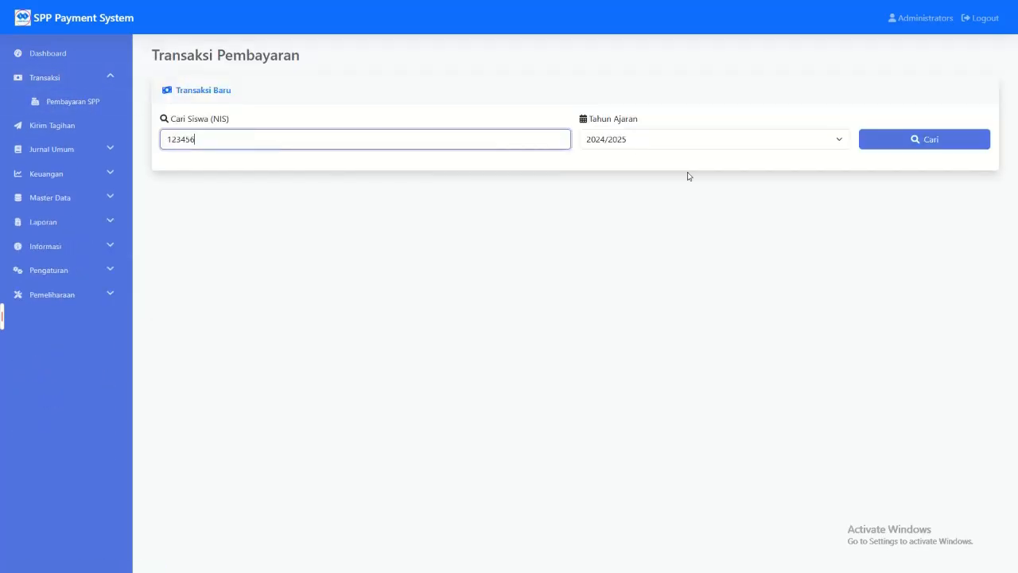
pyautogui.click(882, 139)
pyautogui.scroll(-3, 495, 305)
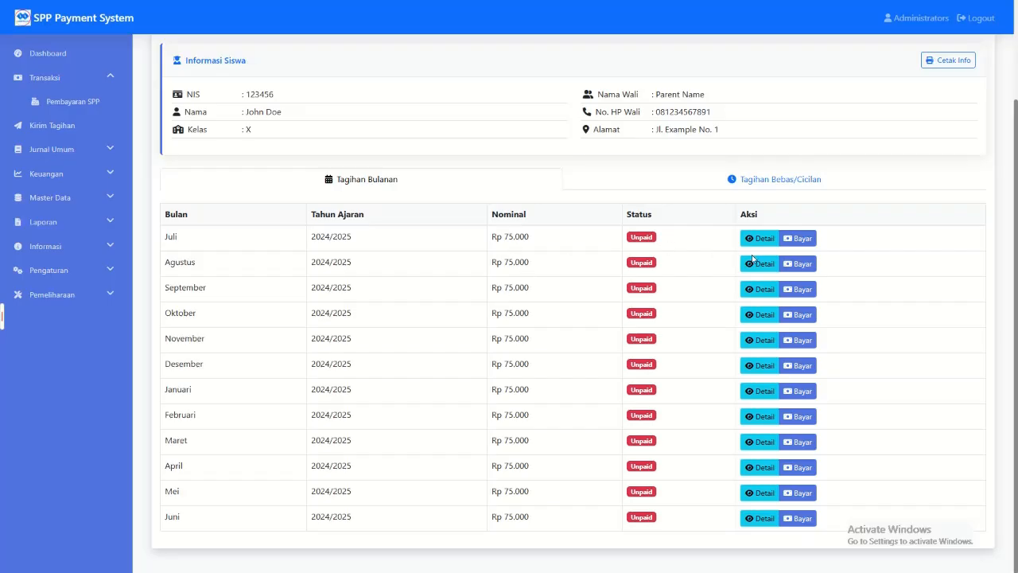
# Step: Process the student's Juli 2024/2025 bill as a Tunai payment and confirm it
pyautogui.click(813, 239)
pyautogui.click(528, 182)
pyautogui.click(461, 216)
pyautogui.click(672, 220)
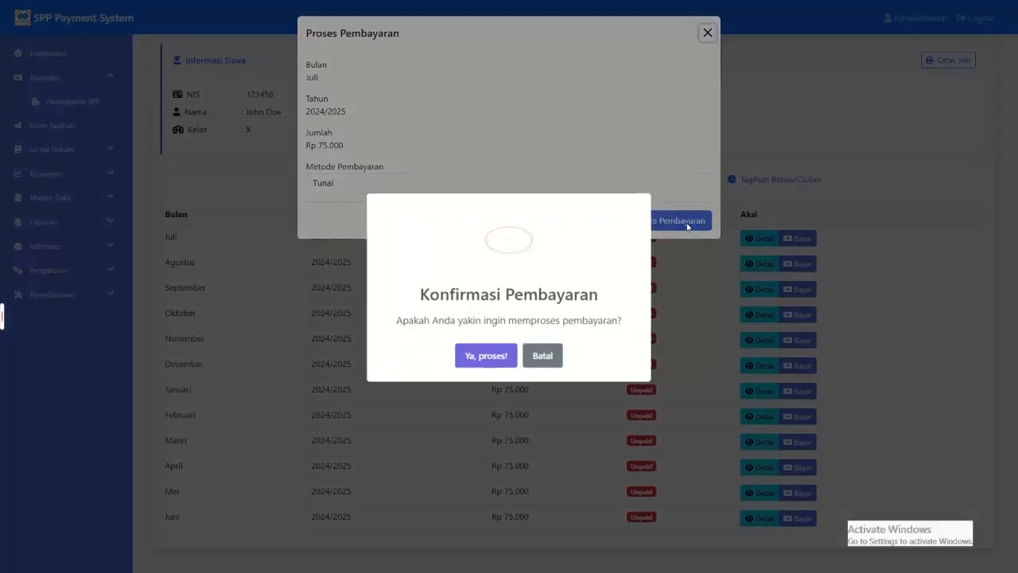
pyautogui.click(481, 353)
pyautogui.click(504, 351)
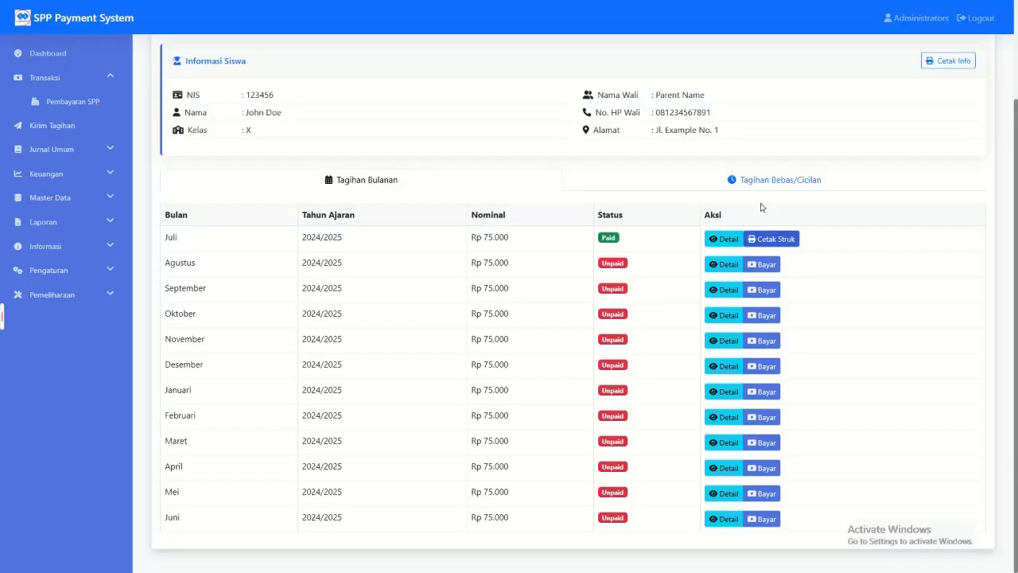
# Step: Compare the student's Tagihan Bulanan list with the Tagihan Bebas/Cicilan list
pyautogui.click(719, 300)
pyautogui.click(404, 300)
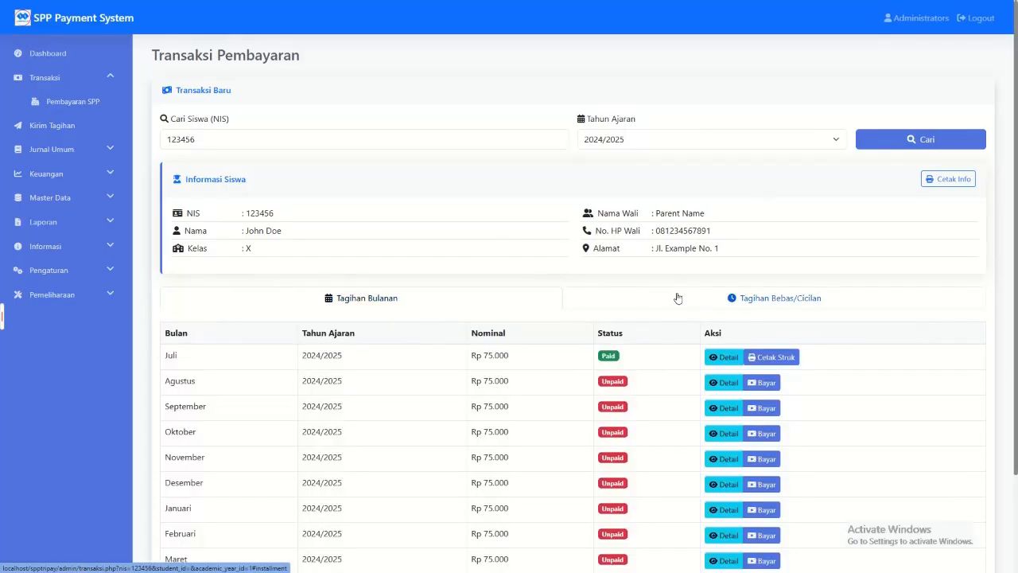
pyautogui.click(676, 299)
# Step: Create a Tagihan Bebas of type Per Siswa for the first student in Data Siswa, with payment type Seragam (Rp. 300.000)
pyautogui.click(68, 197)
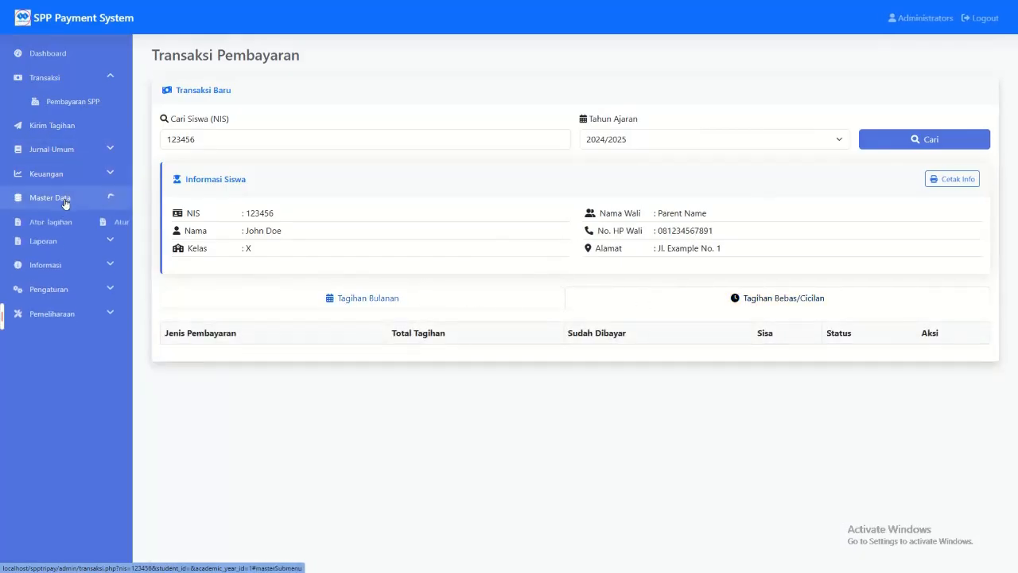
pyautogui.click(73, 223)
pyautogui.click(466, 100)
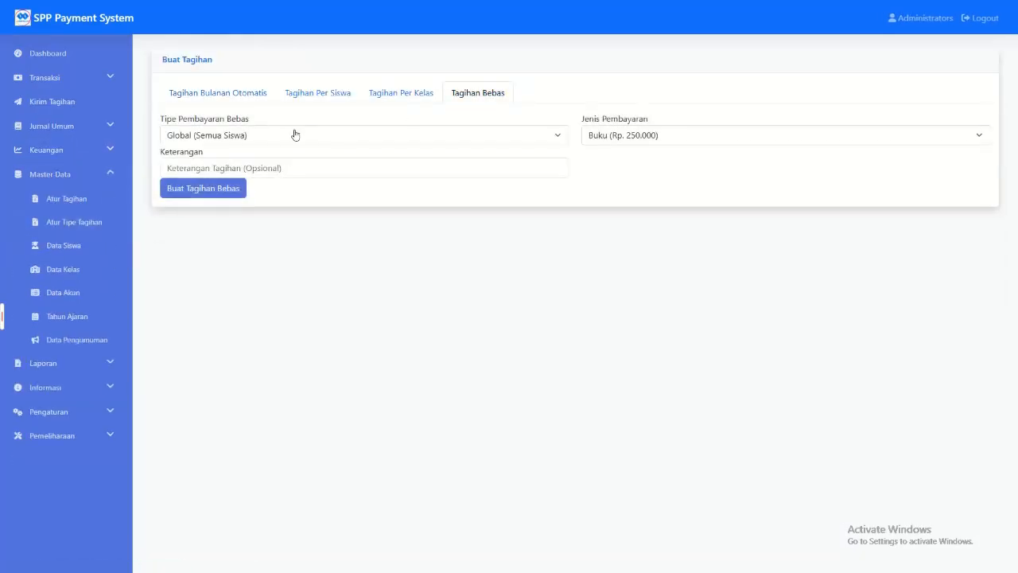
pyautogui.click(291, 136)
pyautogui.click(212, 219)
pyautogui.click(617, 136)
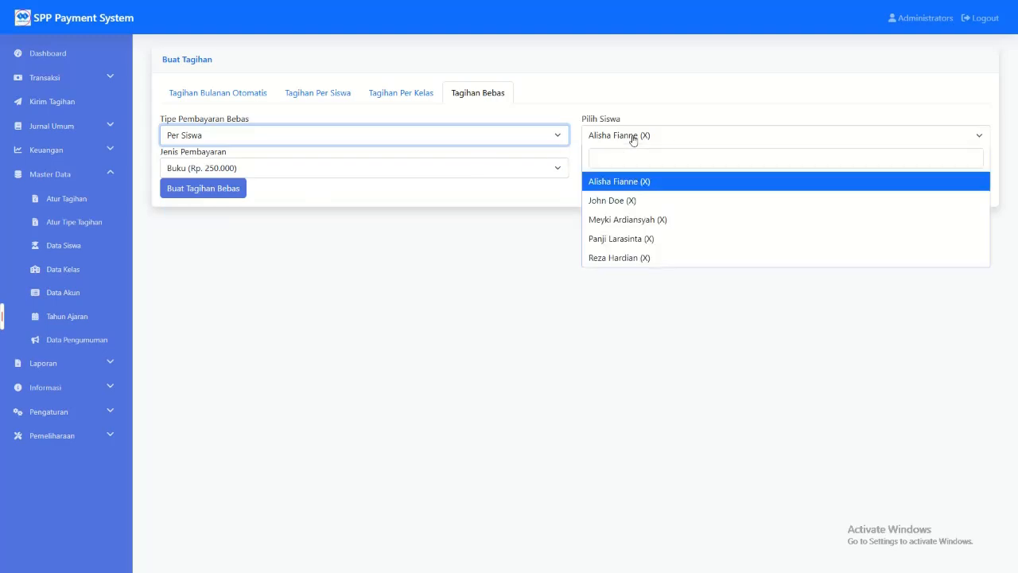
pyautogui.click(613, 201)
pyautogui.click(378, 175)
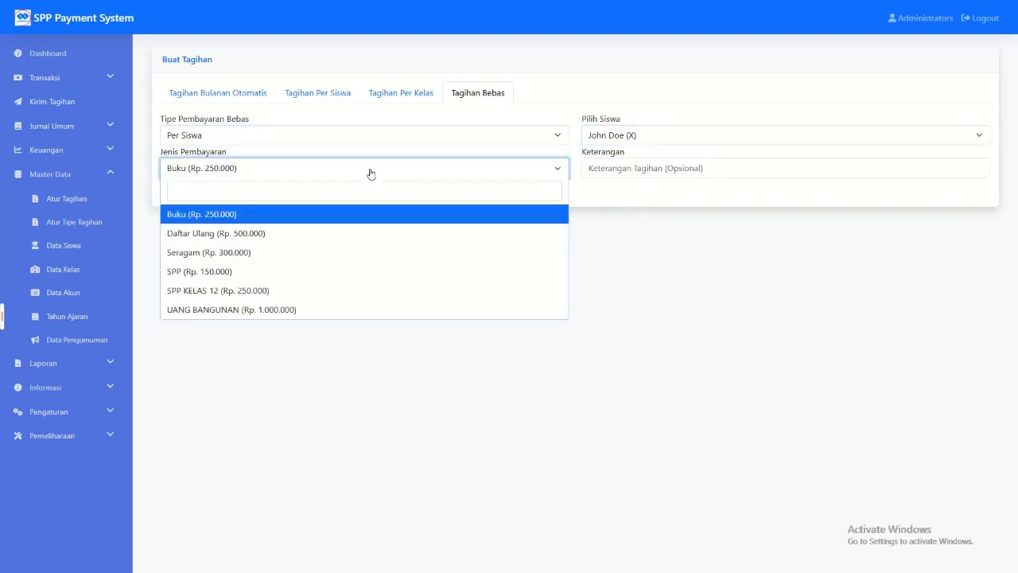
pyautogui.click(280, 252)
pyautogui.click(225, 190)
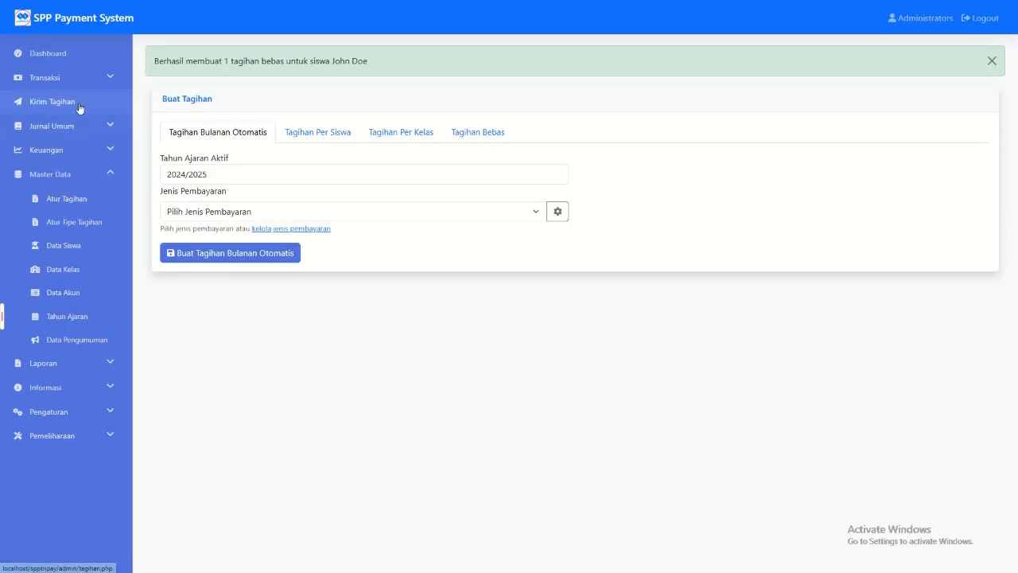
# Step: Look up the first student's bills in Pembayaran SPP by NIS for 2024/2025 and show the Tagihan Bebas/Cicilan list
pyautogui.click(48, 77)
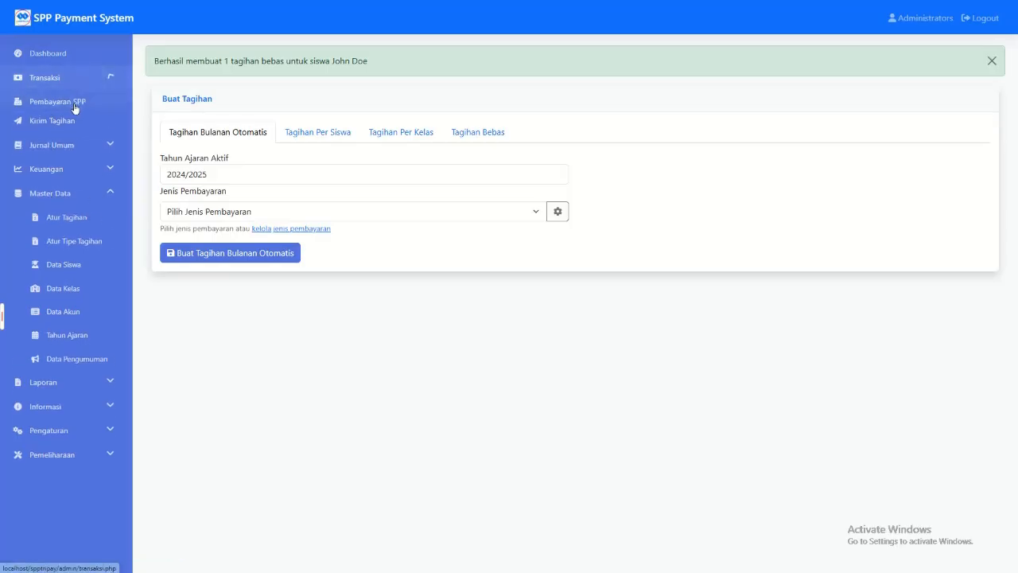
pyautogui.click(73, 101)
pyautogui.click(216, 141)
pyautogui.write('123456')
pyautogui.click(864, 141)
pyautogui.click(610, 294)
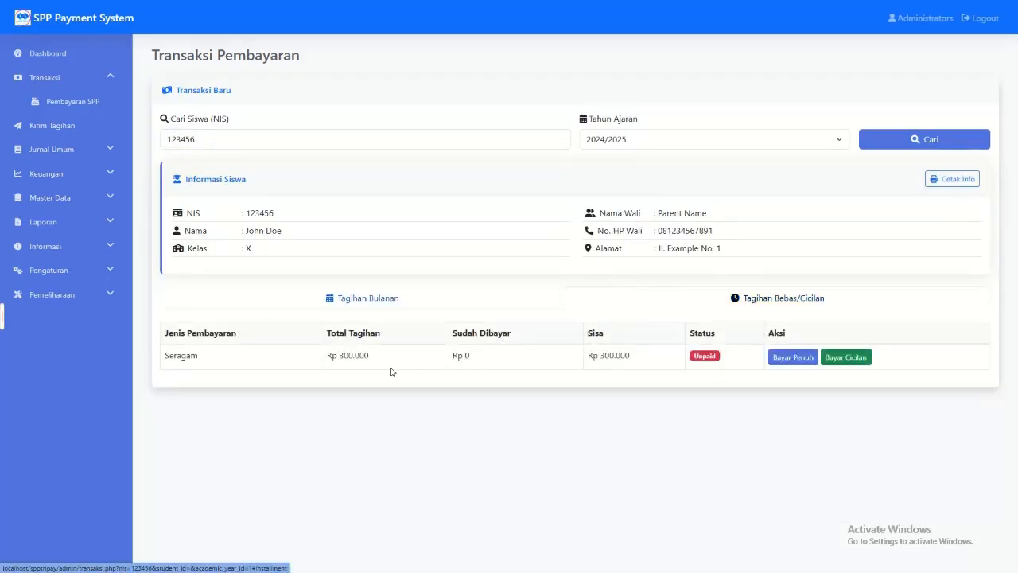
# Step: Pay the student's Seragam bill in full and confirm the payment
pyautogui.click(792, 357)
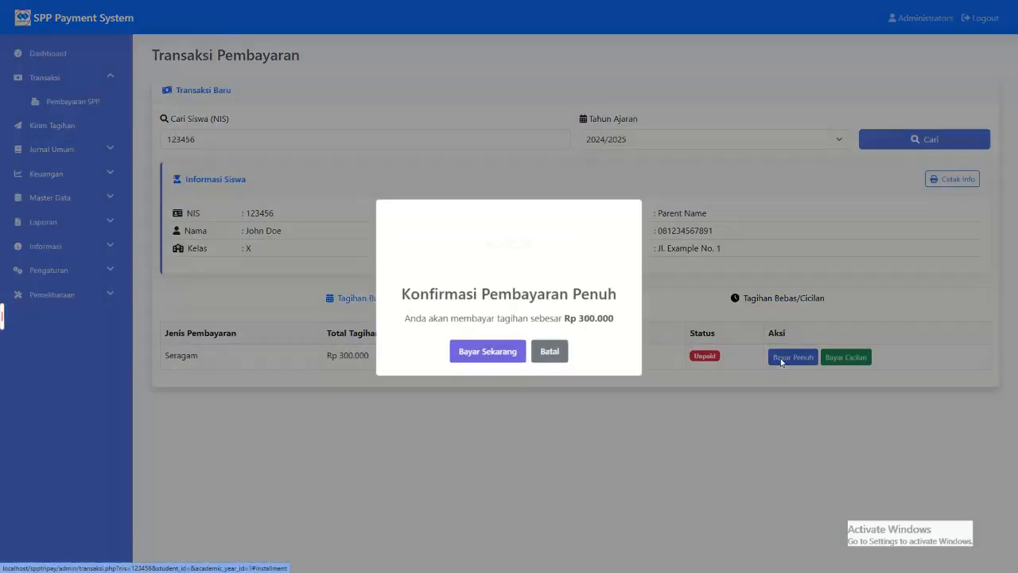
pyautogui.click(524, 358)
pyautogui.click(510, 372)
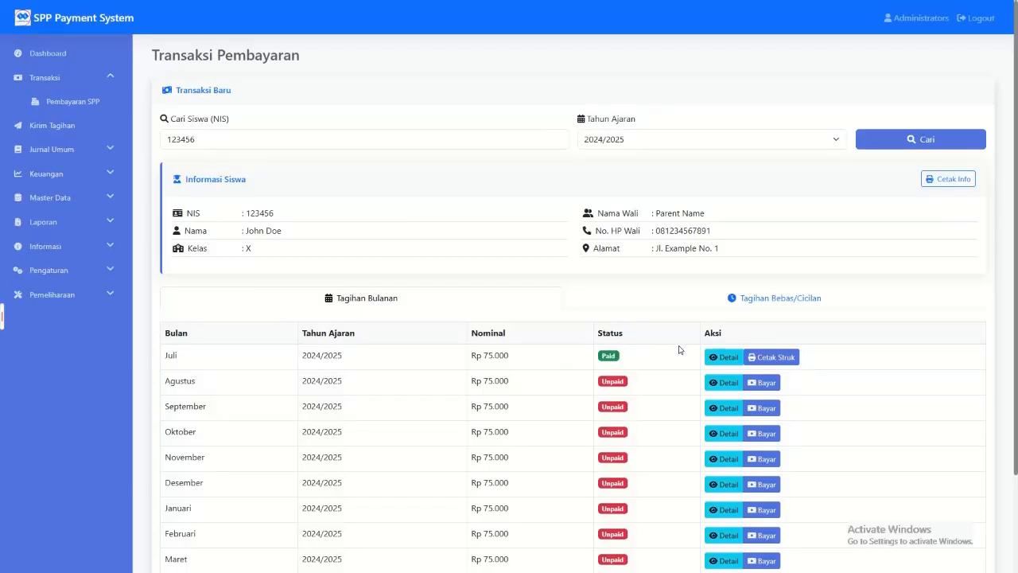
# Step: View the printable receipt of the Seragam payment and close it
pyautogui.click(764, 300)
pyautogui.click(822, 357)
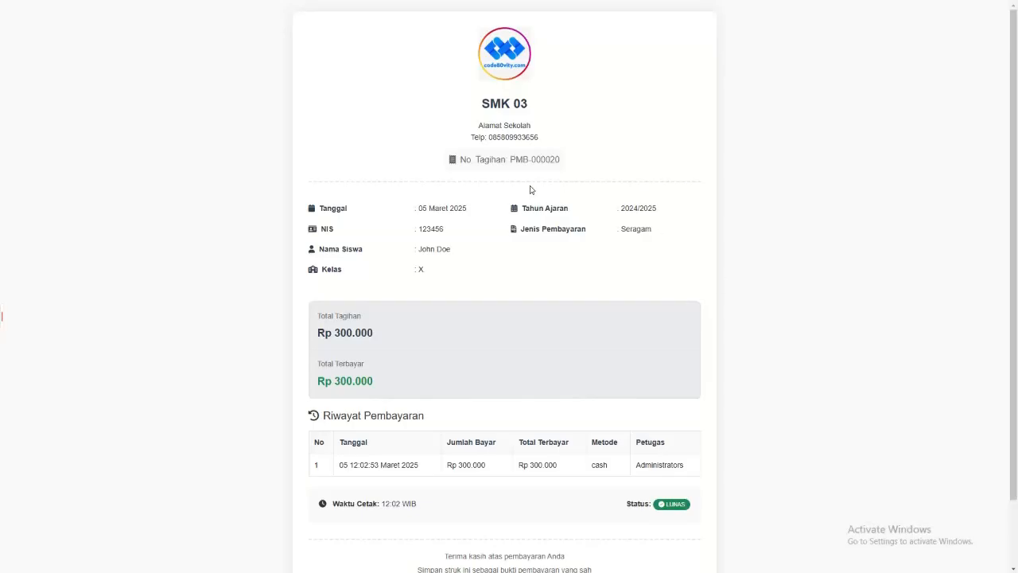
pyautogui.hotkey('ctrl', 'w')
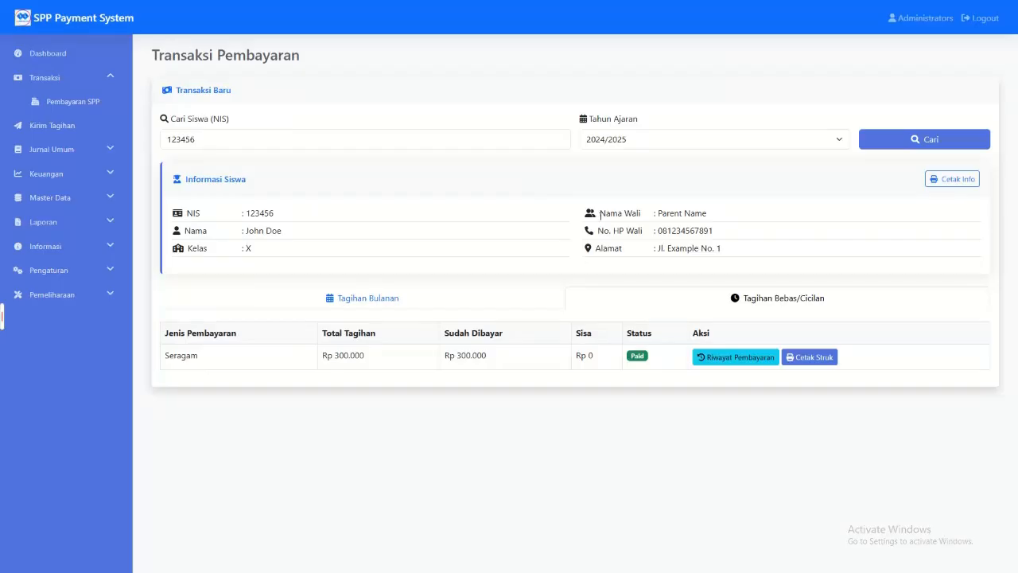
# Step: Copy the second student's NIS from the Data Siswa list
pyautogui.click(384, 297)
pyautogui.click(87, 149)
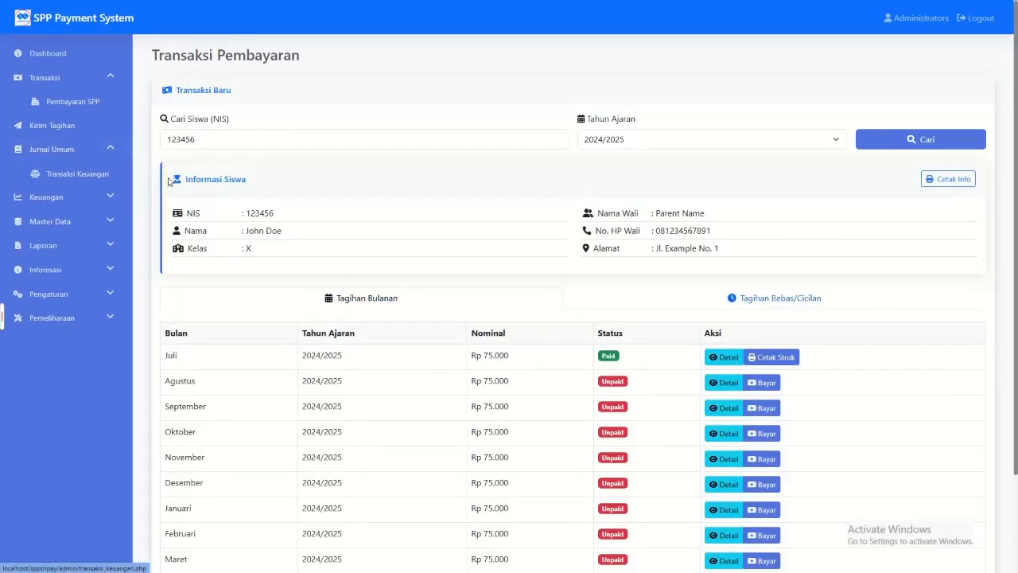
pyautogui.click(93, 221)
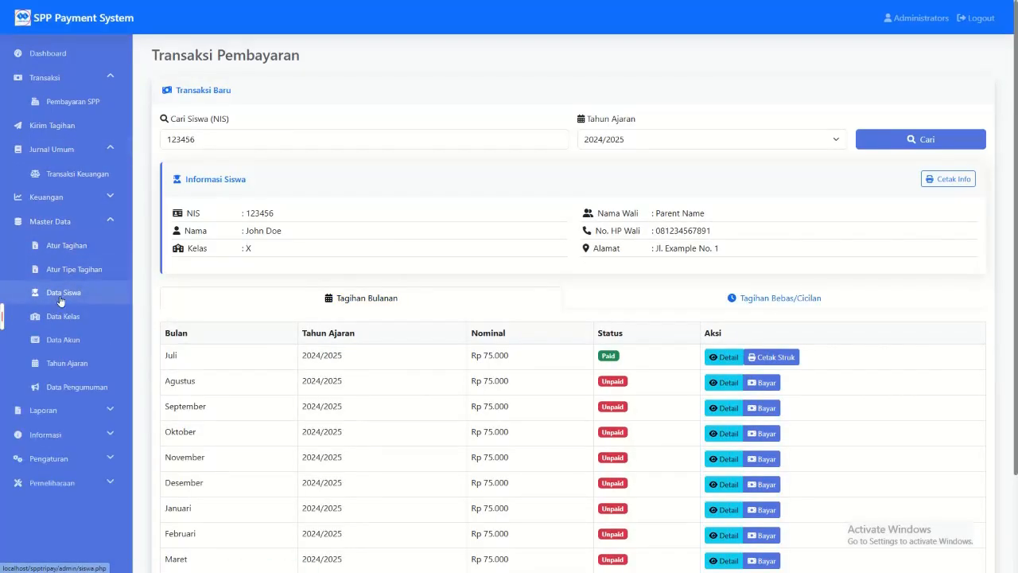
pyautogui.click(79, 291)
pyautogui.doubleClick(205, 176)
pyautogui.hotkey('ctrl', 'c')
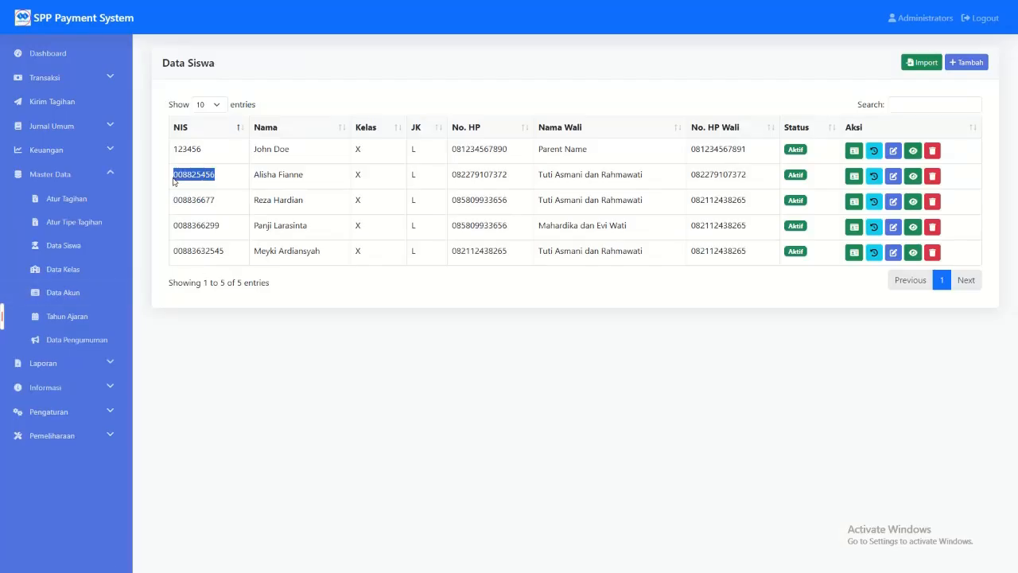
# Step: Look up the second student's bills in Pembayaran SPP for 2024/2025 using the copied NIS
pyautogui.click(72, 77)
pyautogui.click(64, 97)
pyautogui.write('v')
pyautogui.click(878, 149)
pyautogui.moveTo(477, 140); pyautogui.dragTo(120, 109)
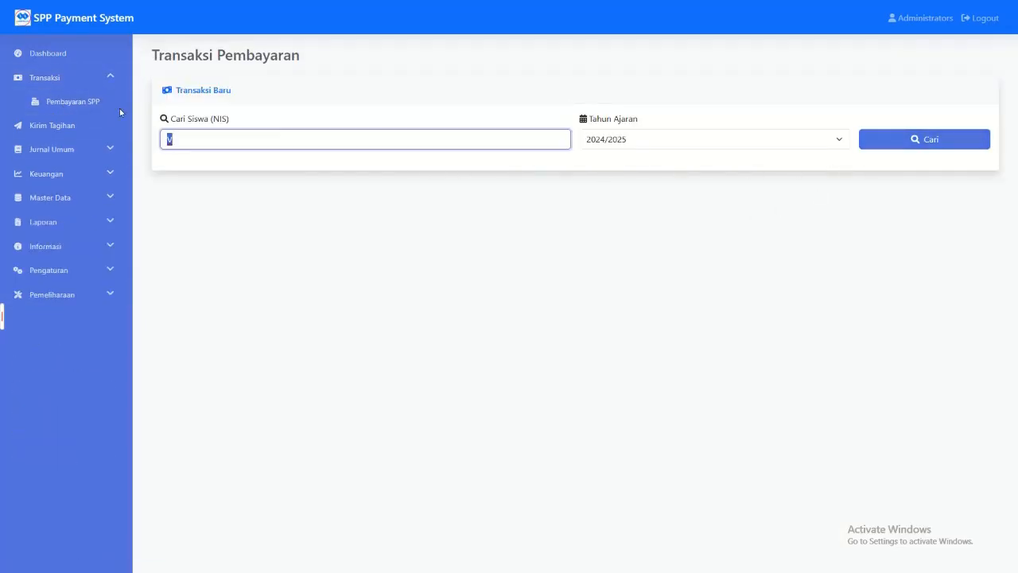
pyautogui.hotkey('ctrl', 'v')
pyautogui.click(875, 148)
# Step: Review the second student's monthly bills, the Juli bill's details and the Seragam bill under Tagihan Bebas/Cicilan
pyautogui.scroll(-2, 698, 253)
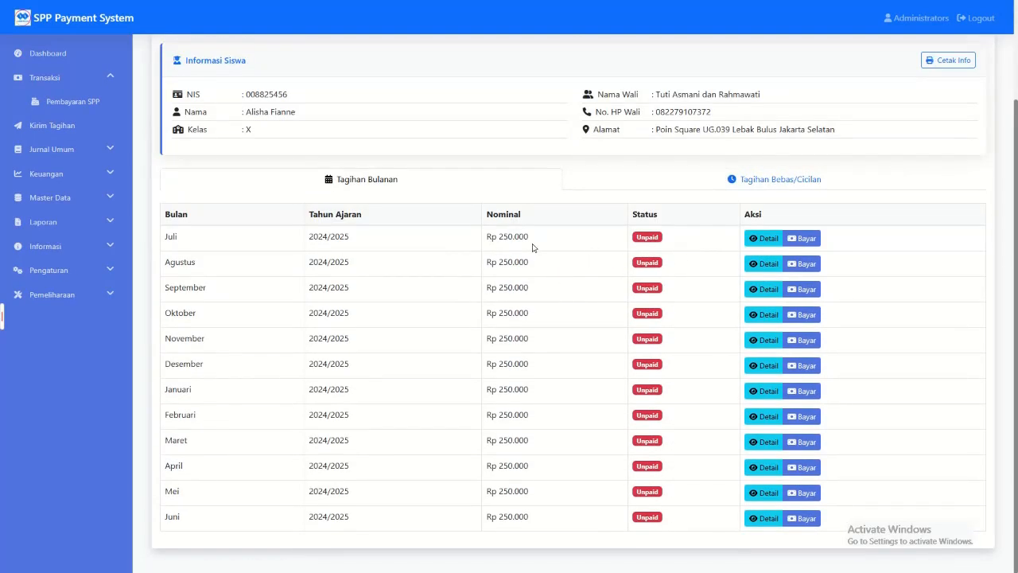
pyautogui.click(753, 240)
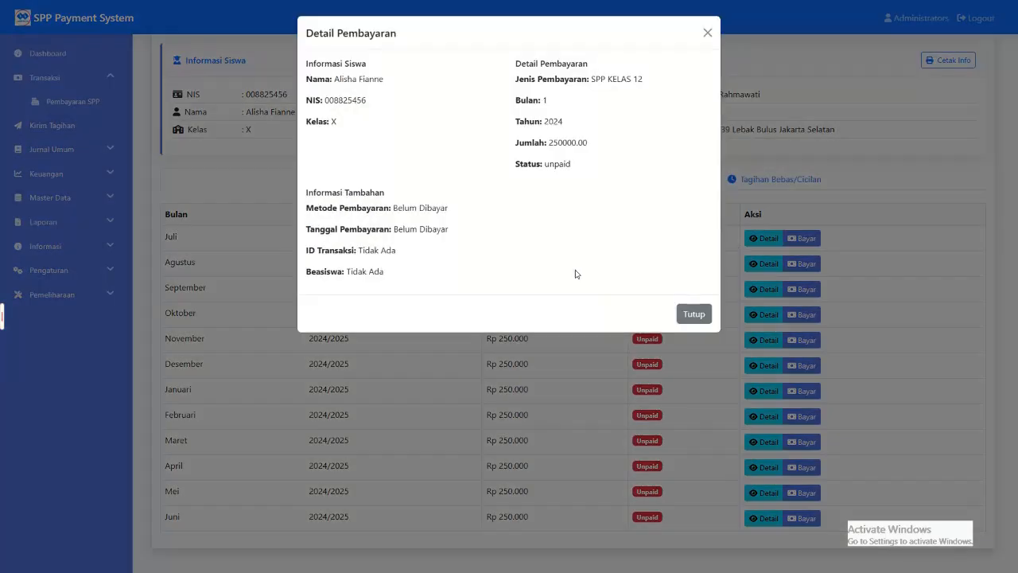
pyautogui.click(691, 314)
pyautogui.click(692, 179)
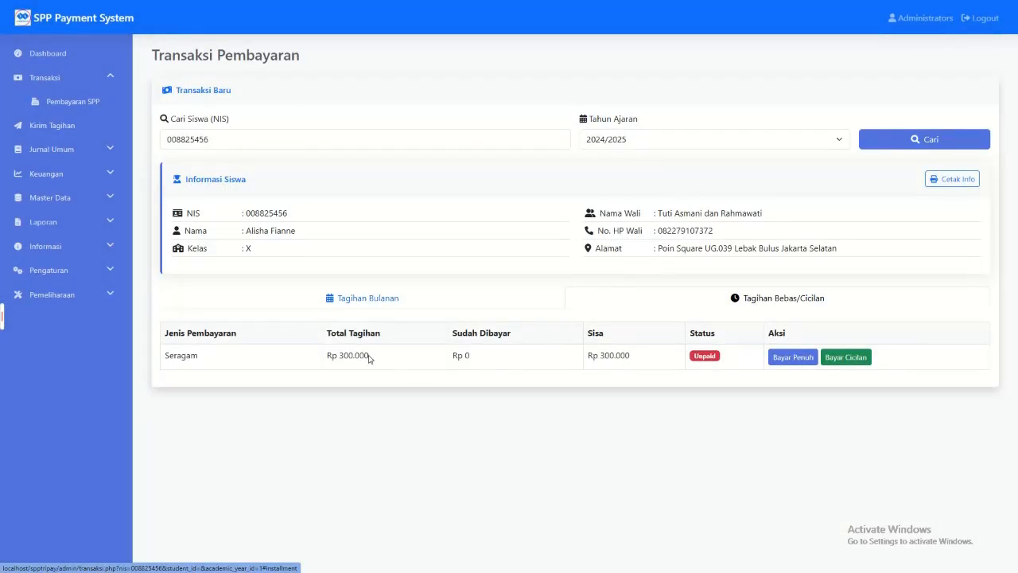
pyautogui.moveTo(330, 355); pyautogui.dragTo(634, 357)
# Step: Compare the nominal amounts in the student's Tagihan Bulanan list with the Tagihan Bebas/Cicilan list
pyautogui.click(479, 303)
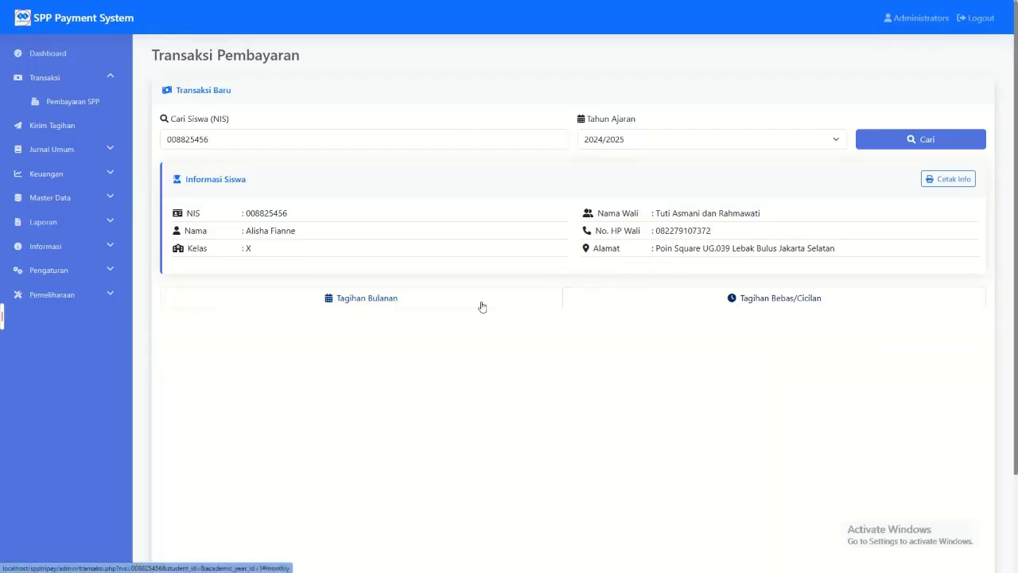
pyautogui.scroll(-3, 697, 416)
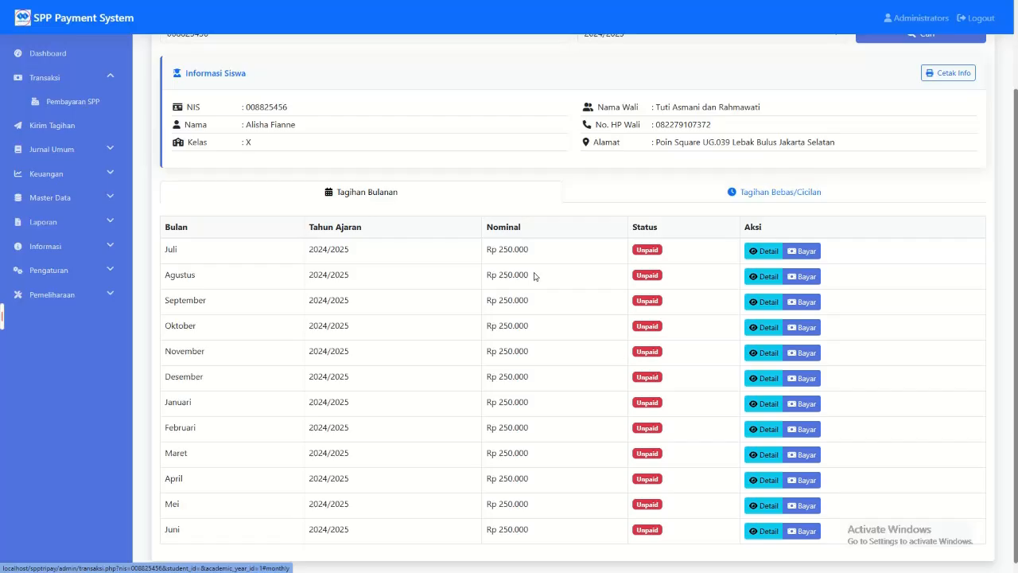
pyautogui.moveTo(485, 247); pyautogui.dragTo(451, 248)
pyautogui.click(547, 248)
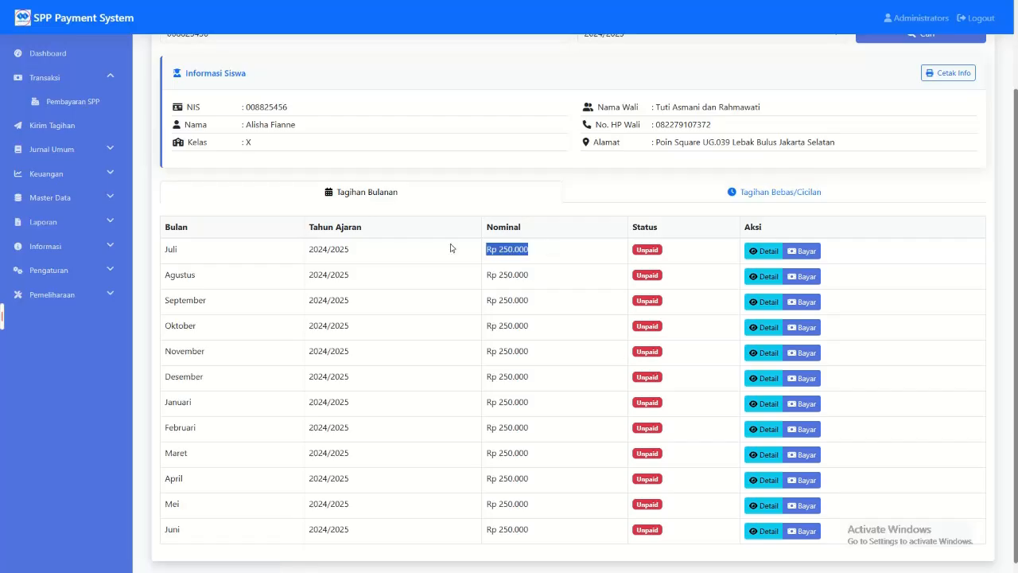
pyautogui.click(723, 199)
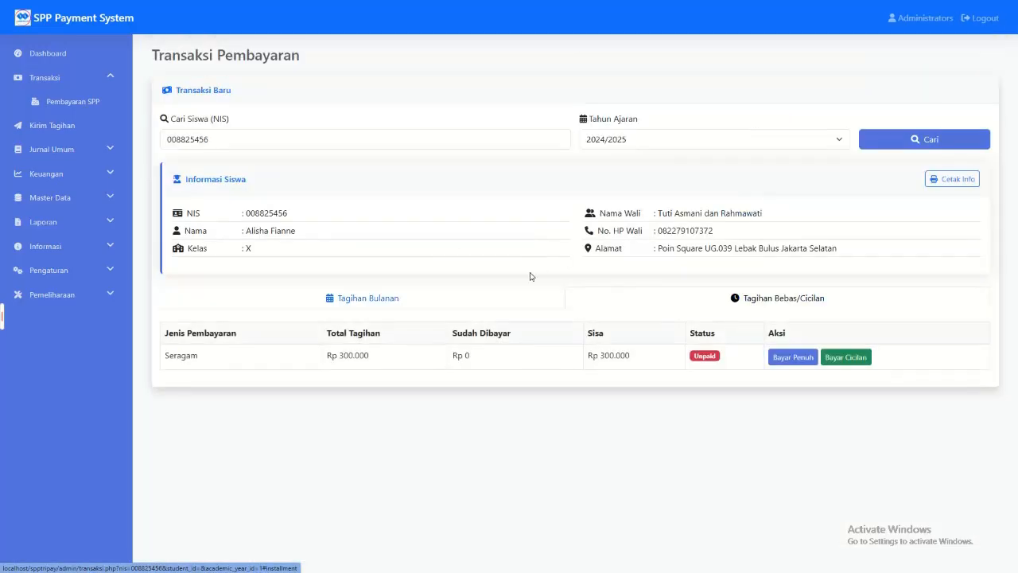
pyautogui.click(455, 299)
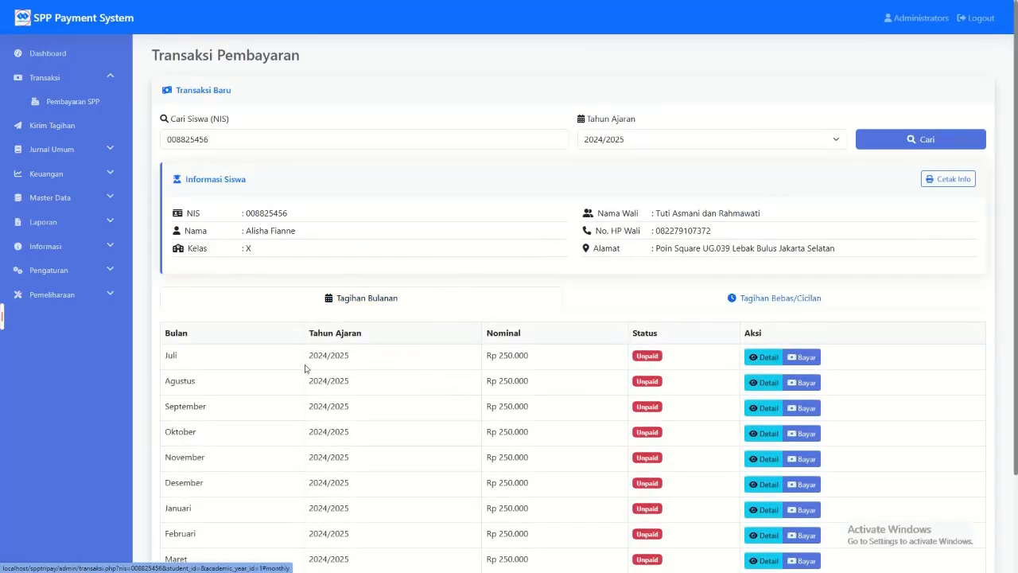
# Step: Check the payment type and status in the Juli bill's payment details
pyautogui.click(764, 357)
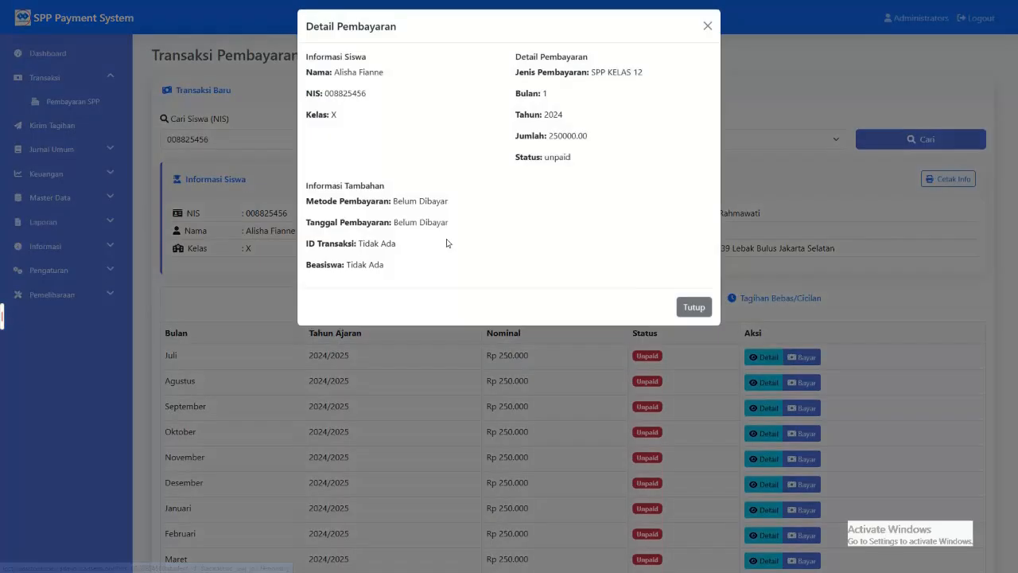
pyautogui.moveTo(559, 152); pyautogui.dragTo(695, 232)
pyautogui.click(693, 313)
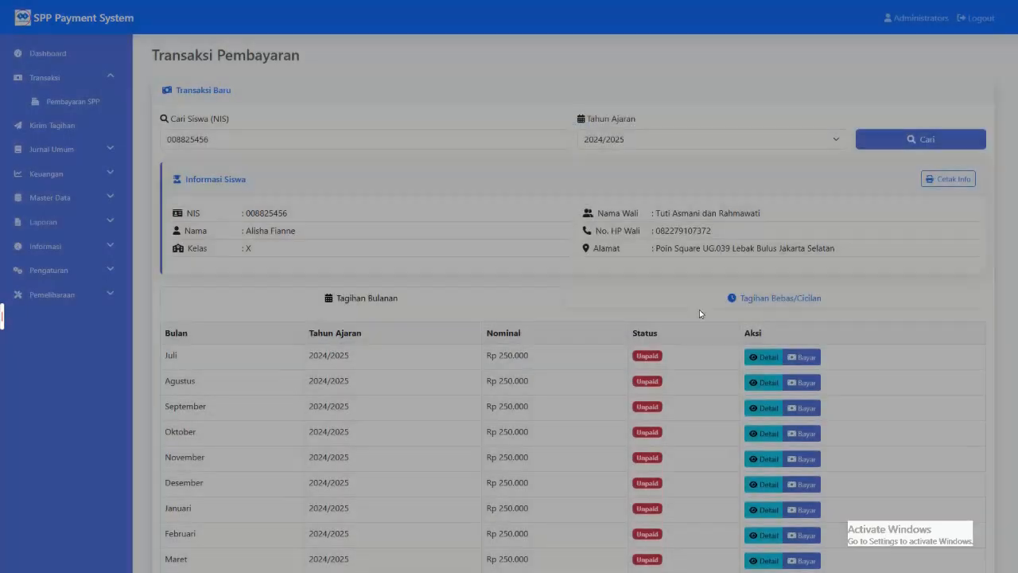
# Step: Process and confirm the payment of the second student's Juli 2024/2025 bill and return to the Tagihan Bebas/Cicilan list
pyautogui.click(804, 357)
pyautogui.click(504, 182)
pyautogui.click(405, 217)
pyautogui.click(652, 218)
pyautogui.click(485, 356)
pyautogui.click(509, 354)
pyautogui.click(695, 300)
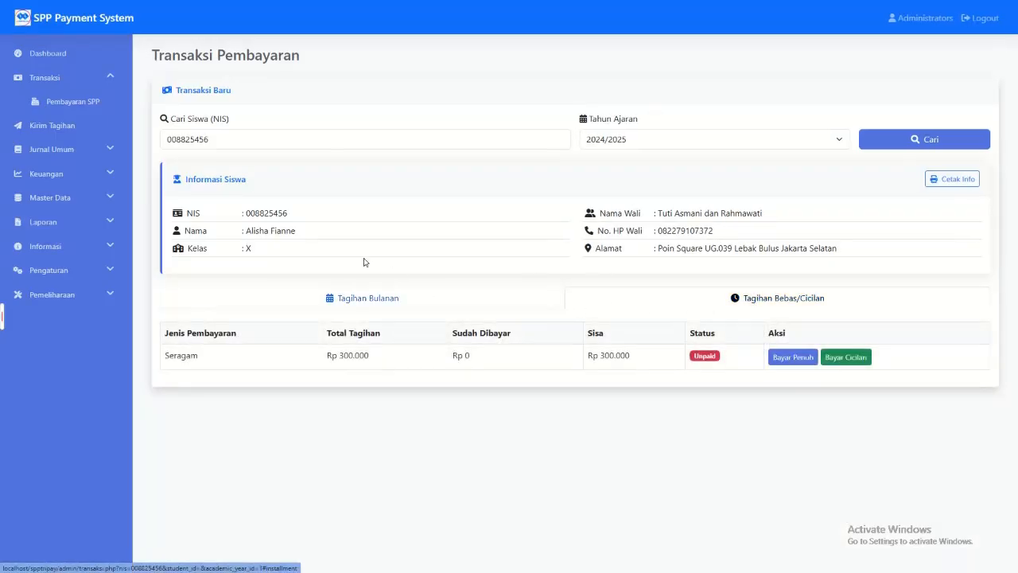
# Step: Examine the payment types offered for Tagihan Bulanan Otomatis in the Atur Tagihan forms
pyautogui.click(53, 205)
pyautogui.click(54, 221)
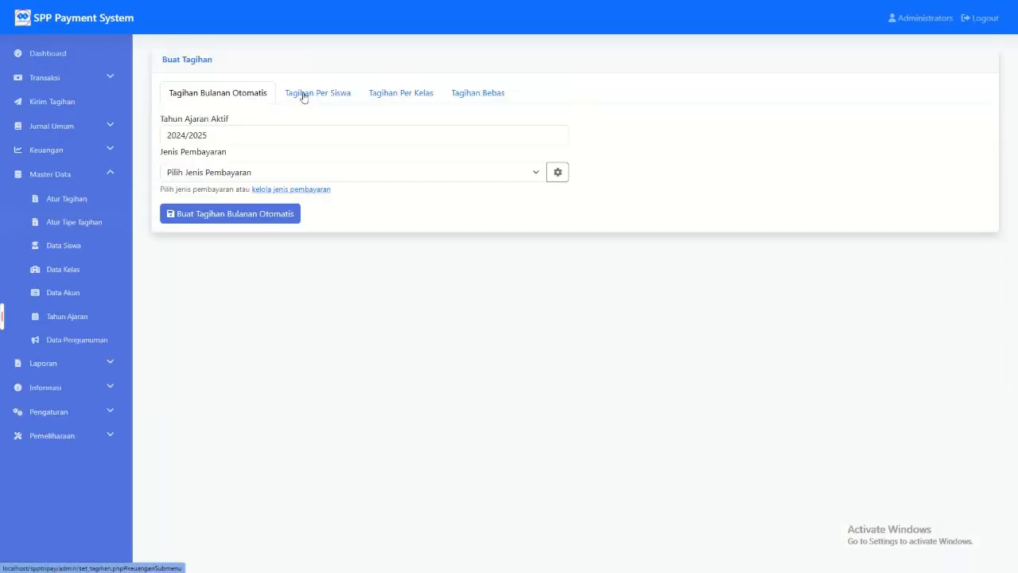
pyautogui.click(475, 95)
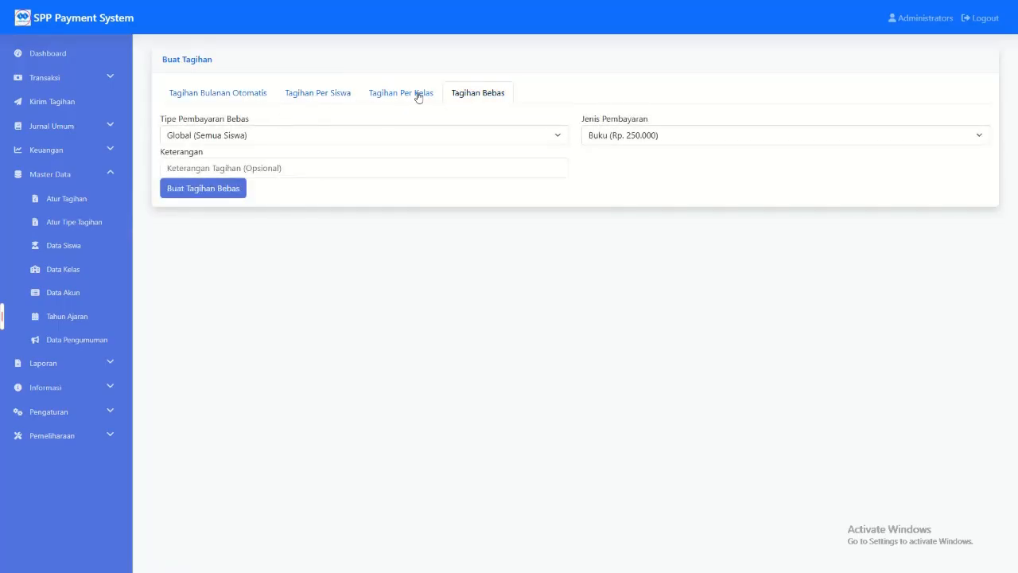
pyautogui.click(241, 100)
pyautogui.click(216, 137)
pyautogui.click(214, 172)
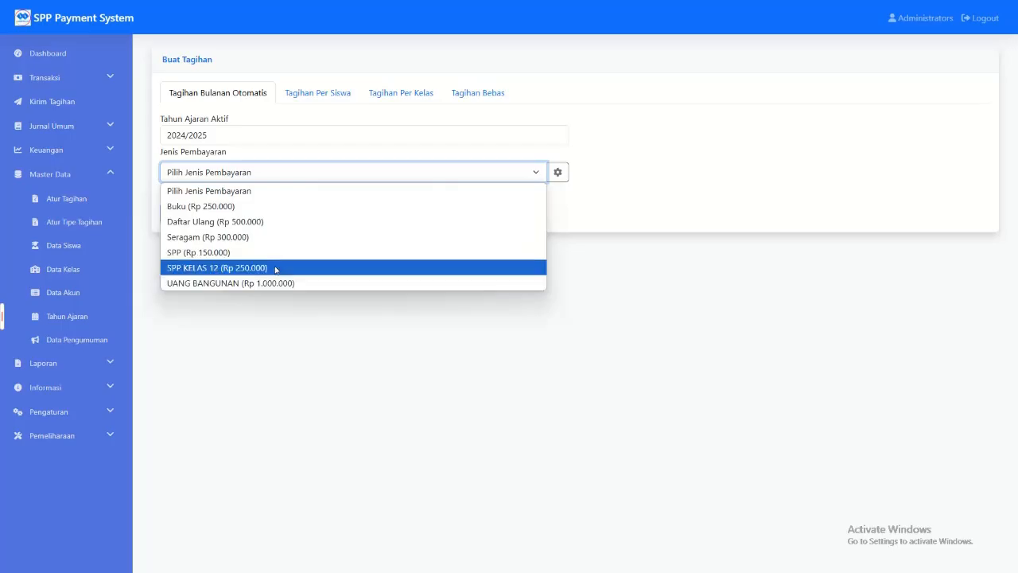
# Step: Examine the Tipe Pembayaran Bebas options of the Tagihan Bebas form
pyautogui.click(475, 101)
pyautogui.click(476, 102)
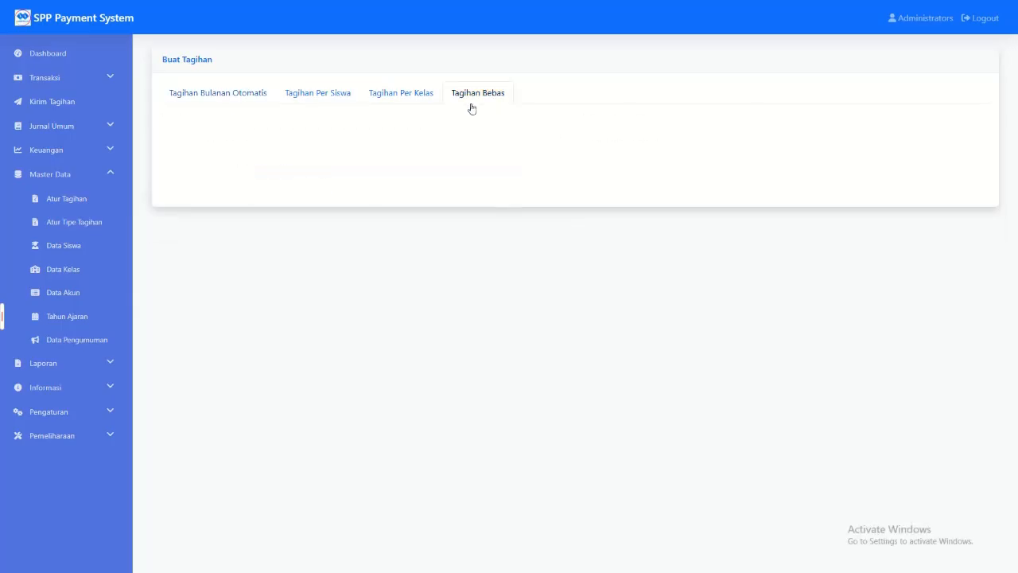
pyautogui.click(289, 140)
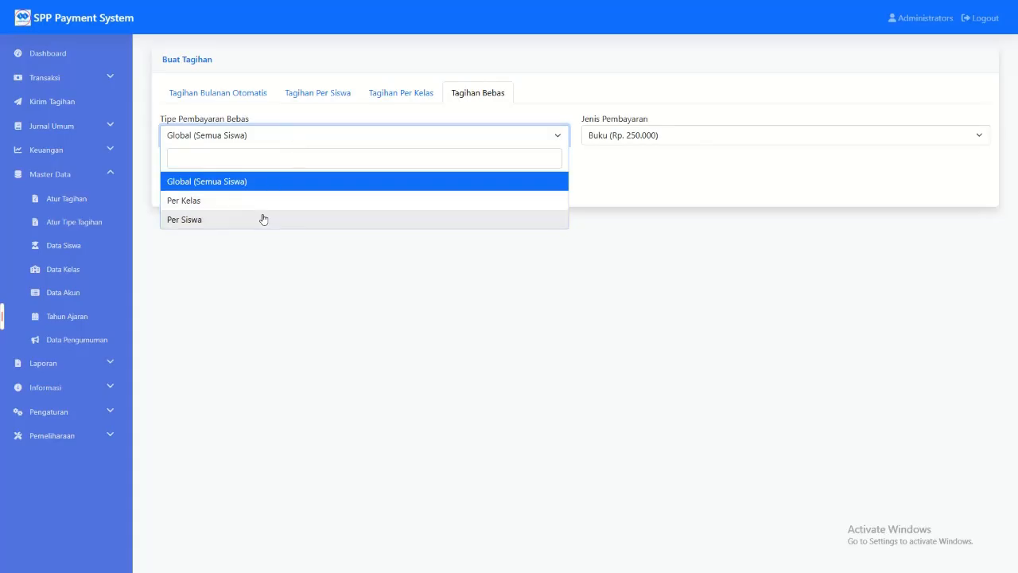
pyautogui.click(302, 278)
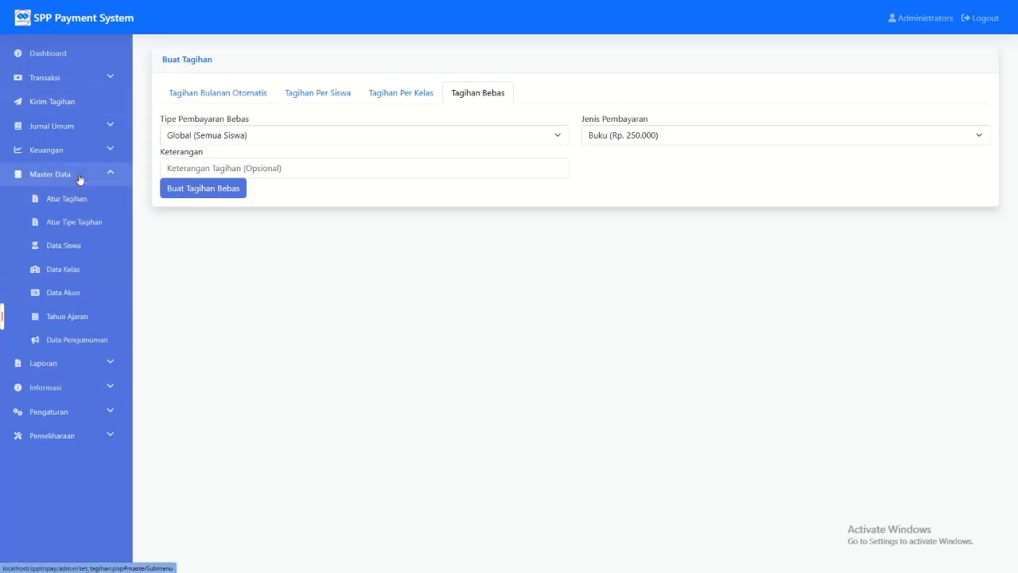
# Step: Check the bill types in Atur Tipe Tagihan and copy the second student's NIS from Data Siswa
pyautogui.click(91, 222)
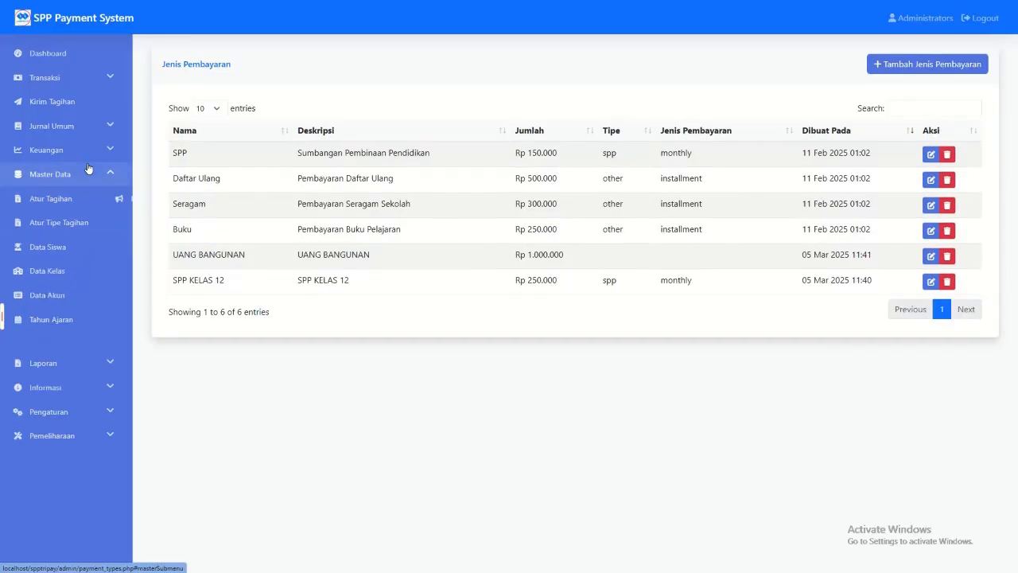
pyautogui.click(65, 246)
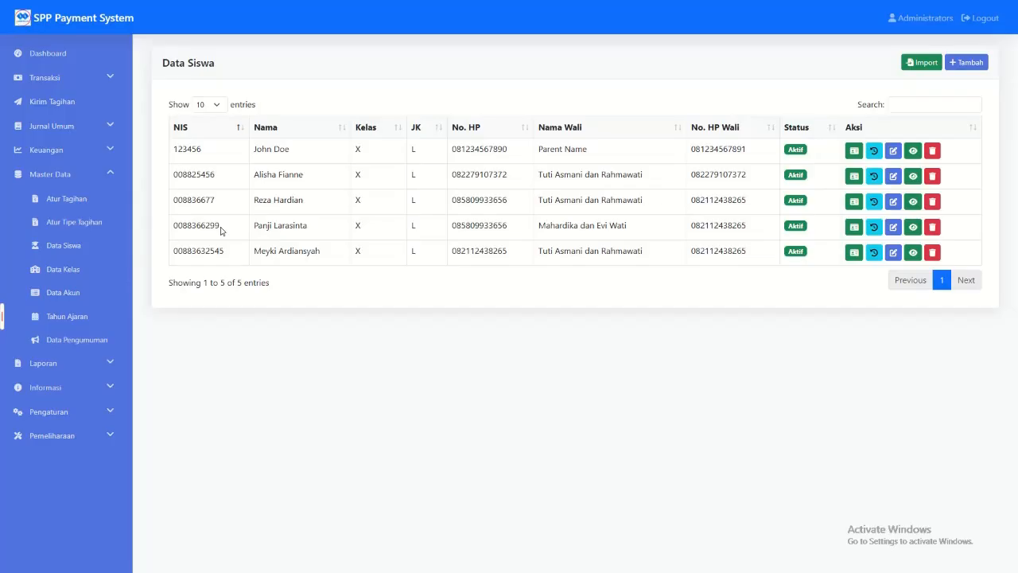
pyautogui.doubleClick(192, 175)
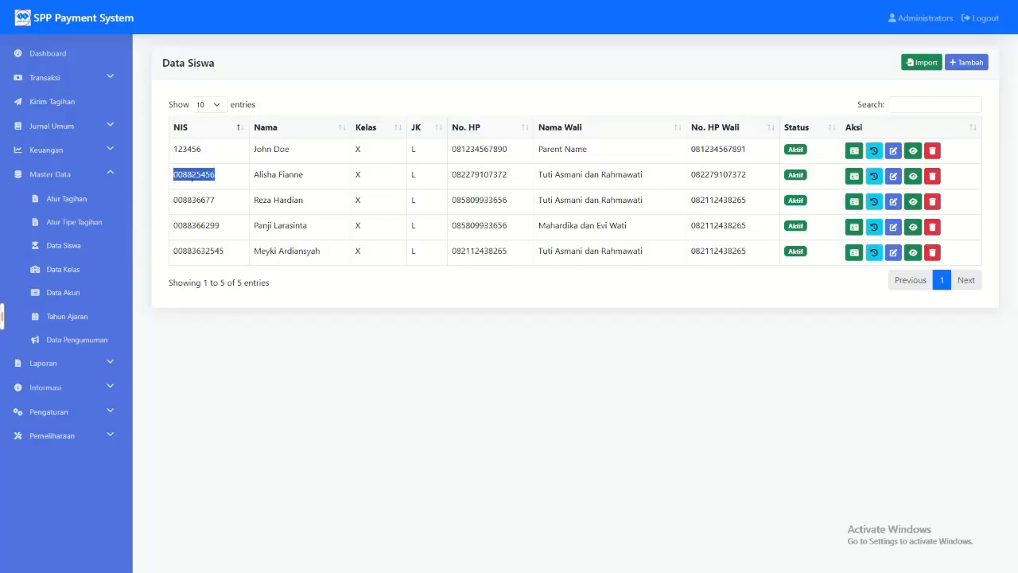
# Step: Log out of the administrator account and try to log in as admin with the account password
pyautogui.click(978, 22)
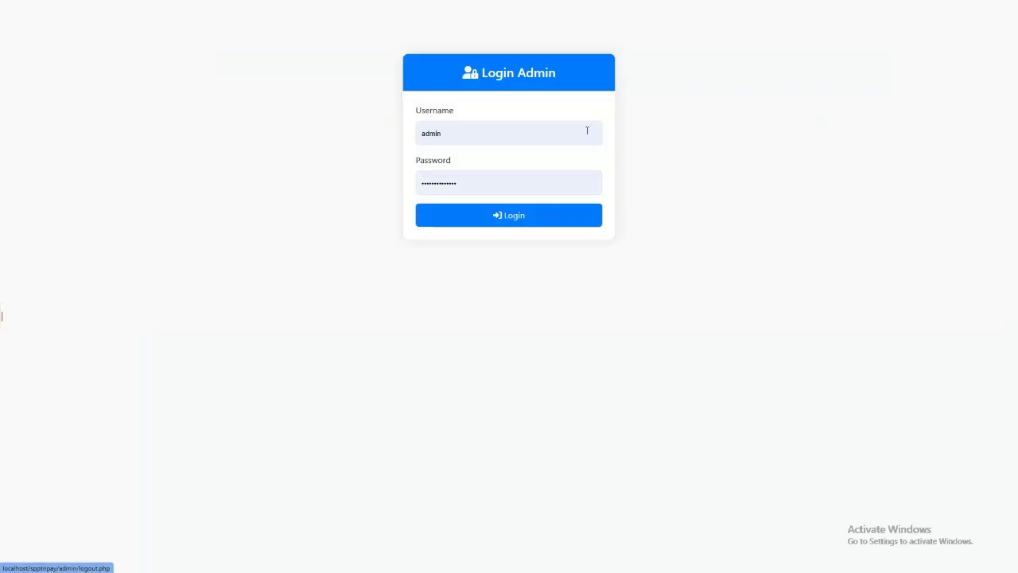
pyautogui.click(490, 136)
pyautogui.doubleClick(449, 182)
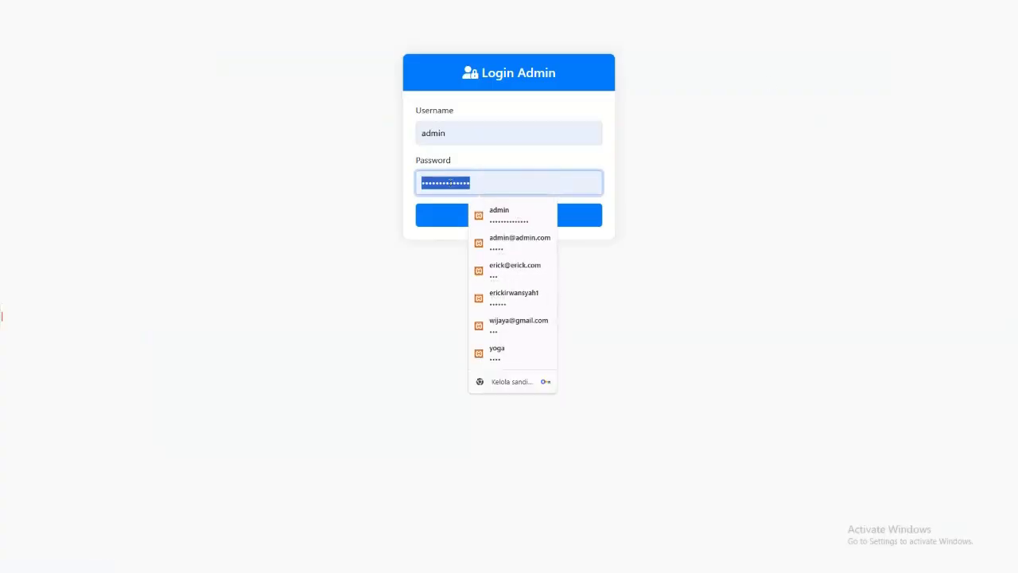
pyautogui.write('••')
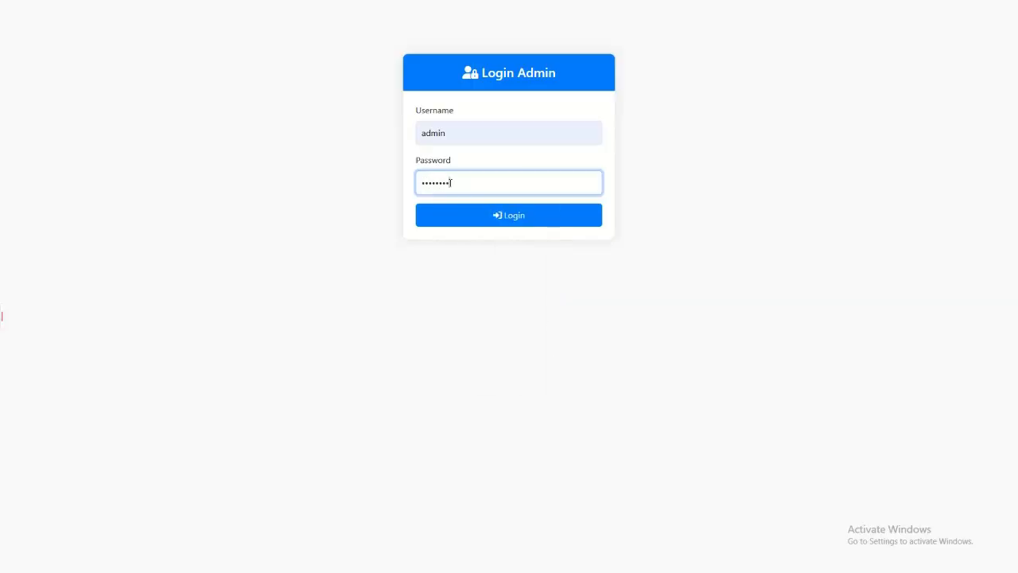
pyautogui.click(461, 218)
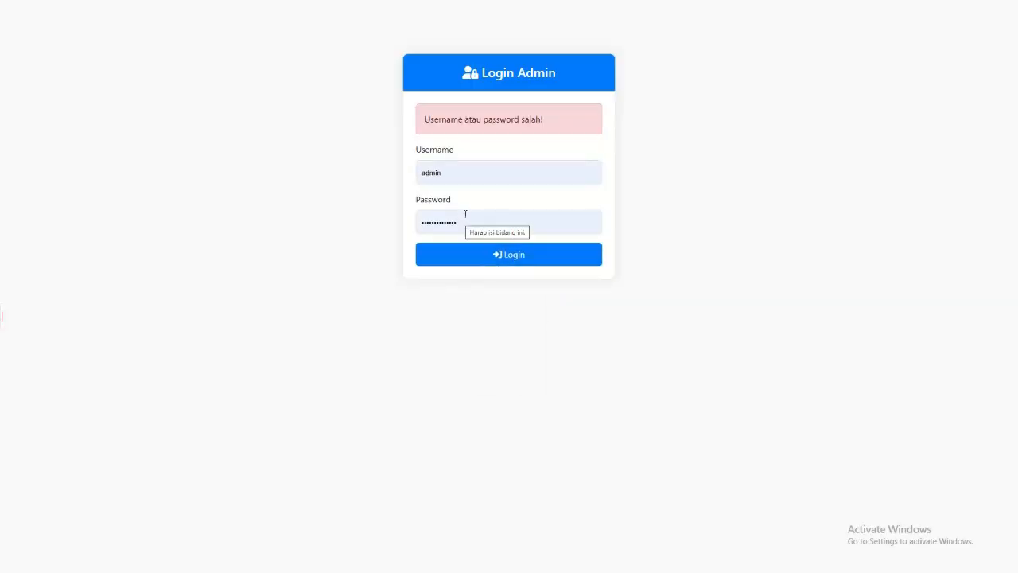
# Step: Re-enter the account password for the admin login
pyautogui.doubleClick(462, 216)
pyautogui.write('•••••')
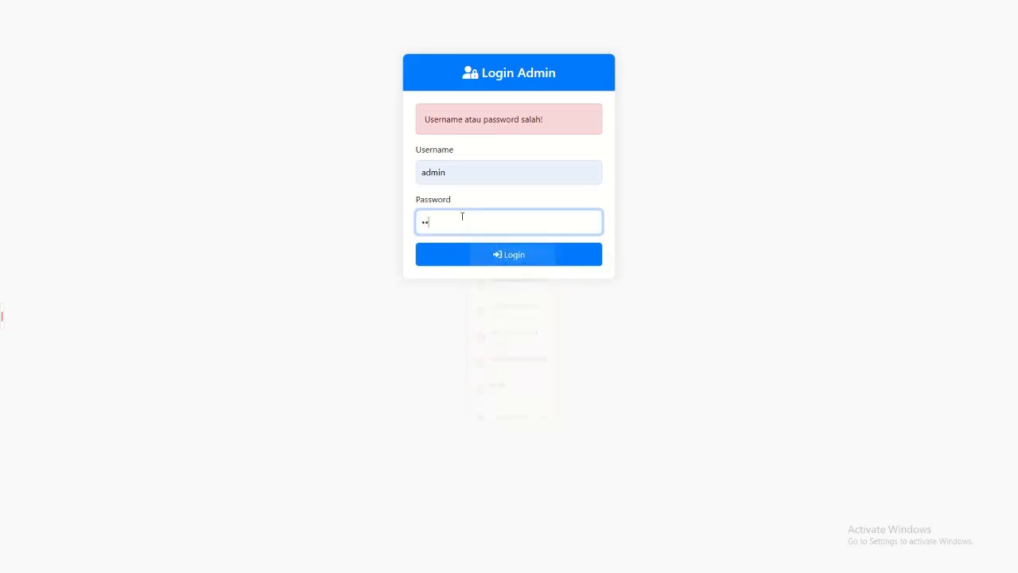
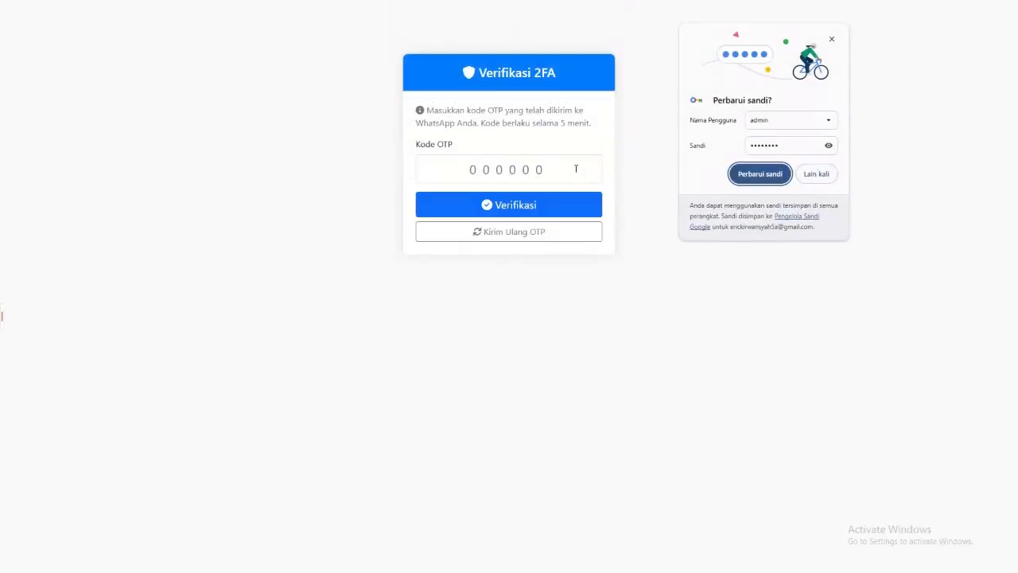
# Step: Dismiss the password-update prompt and copy the latest admin login OTP code from the Tim Koding ID chat in WhatsApp
pyautogui.click(816, 174)
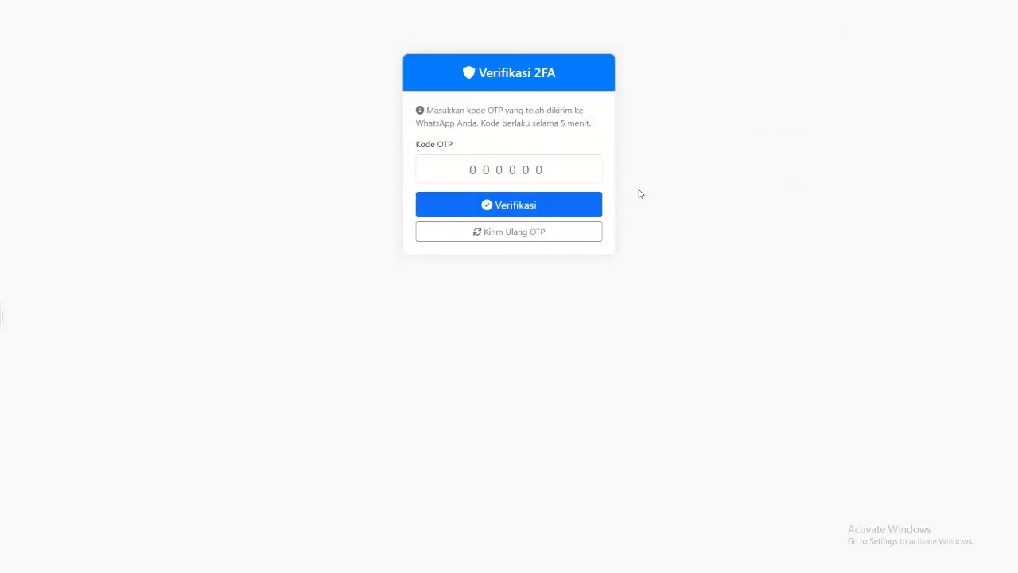
pyautogui.click(541, 169)
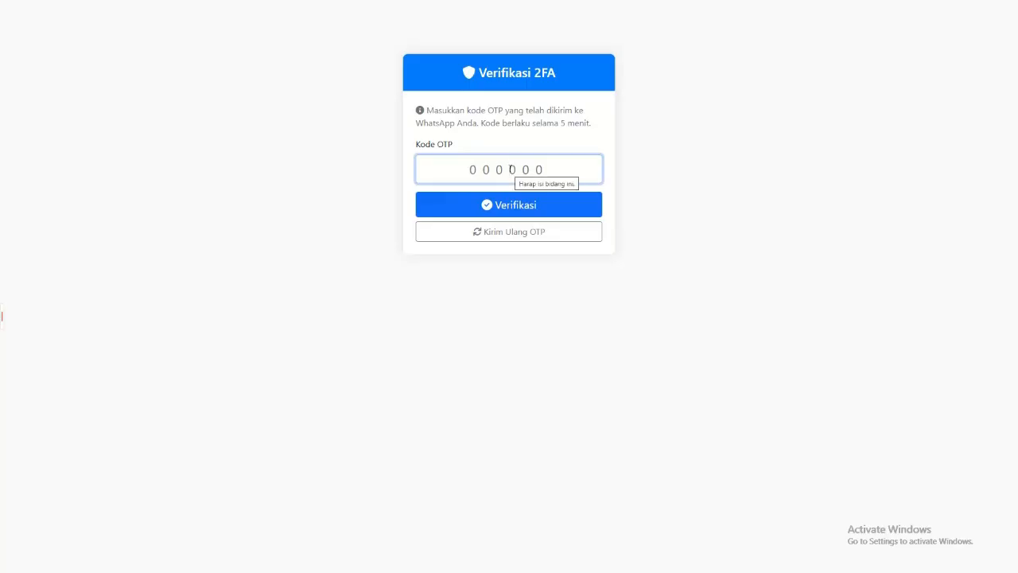
pyautogui.press('super')
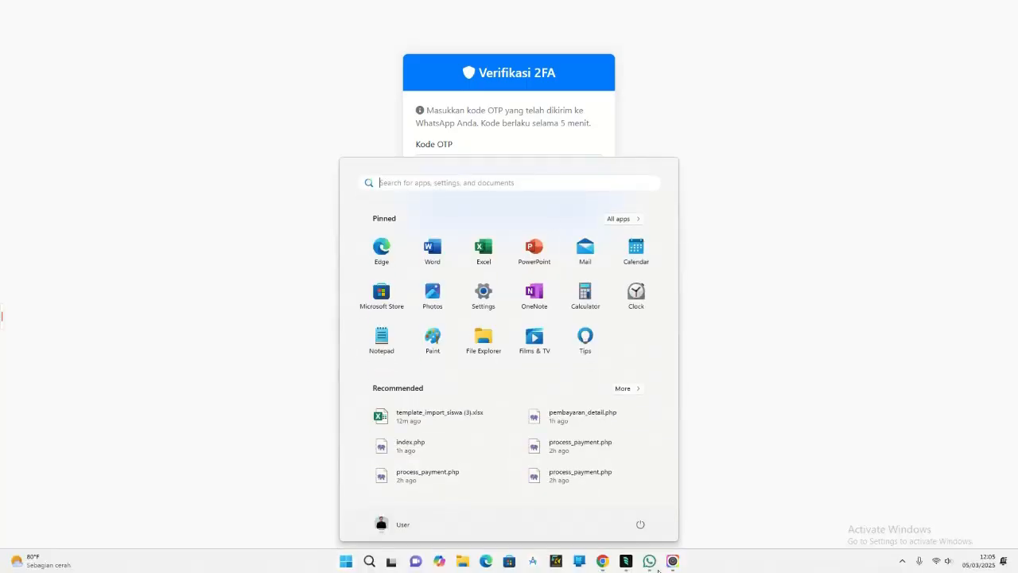
pyautogui.click(651, 562)
pyautogui.scroll(-5, 93, 316)
pyautogui.scroll(-10, 93, 315)
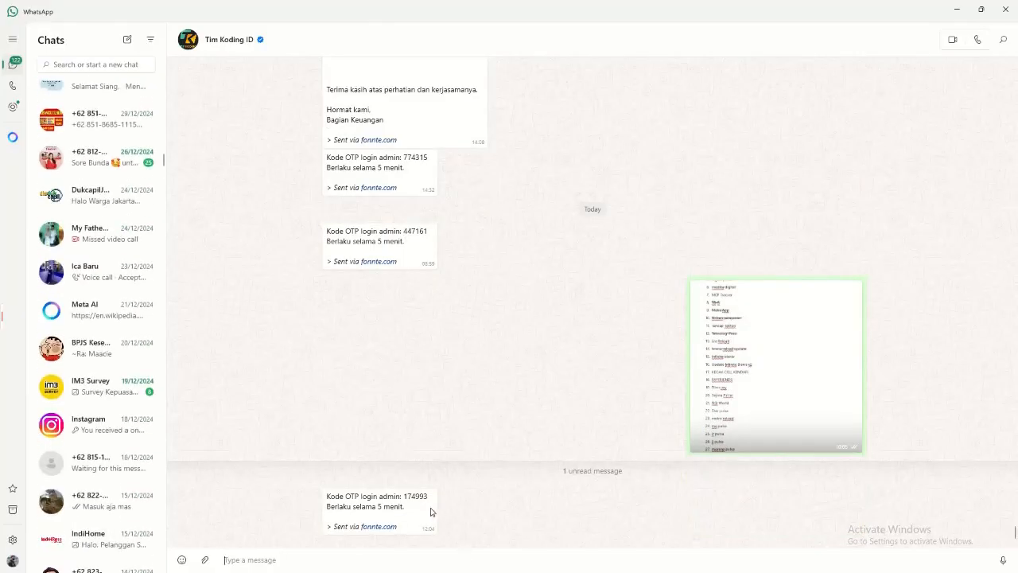
pyautogui.doubleClick(455, 510)
pyautogui.hotkey('ctrl', 'c')
pyautogui.scroll(-5, 105, 429)
pyautogui.scroll(-15, 106, 429)
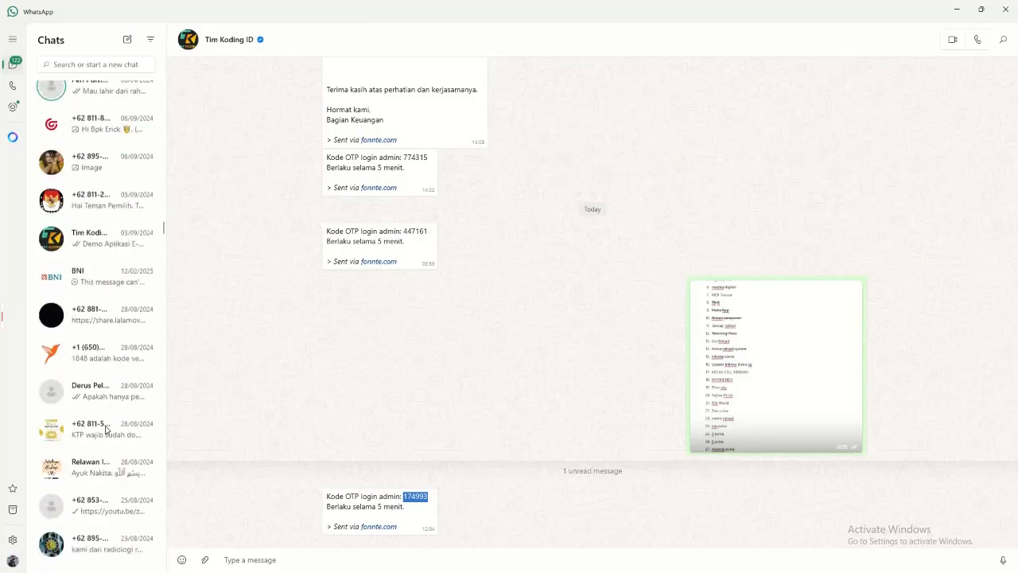
# Step: Return to the browser, paste the OTP code into the Kode OTP field and verify the admin login
pyautogui.hotkey('alt', 'Tab')
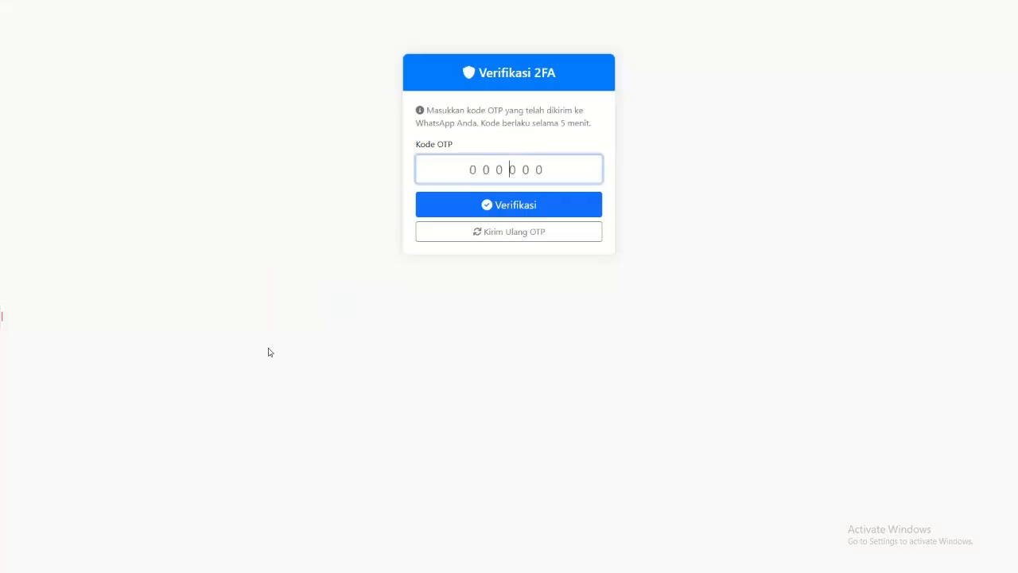
pyautogui.hotkey('ctrl', 'v')
pyautogui.click(506, 209)
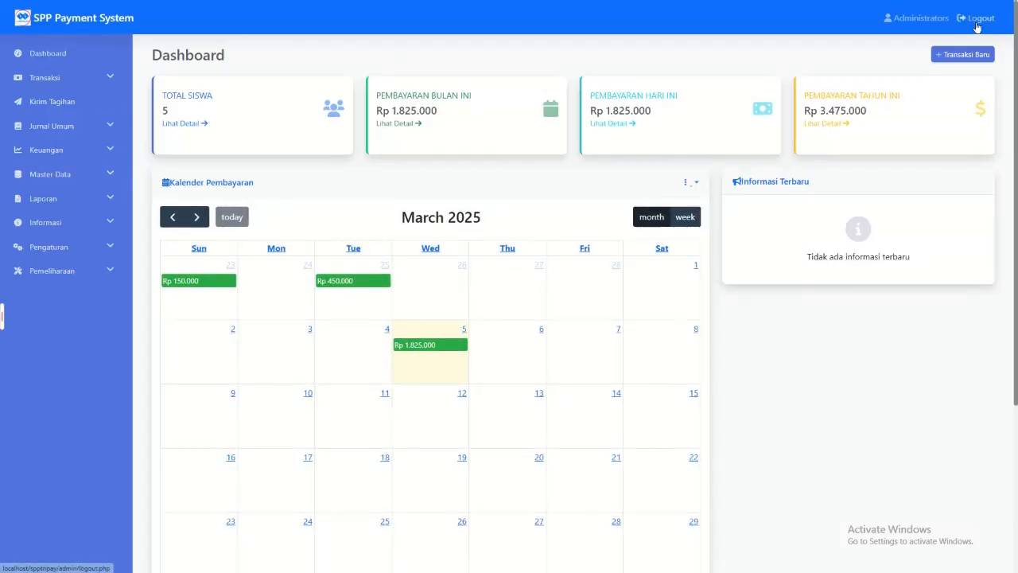
# Step: Copy the fourth student's NIS from the Data Siswa list
pyautogui.click(98, 172)
pyautogui.click(65, 245)
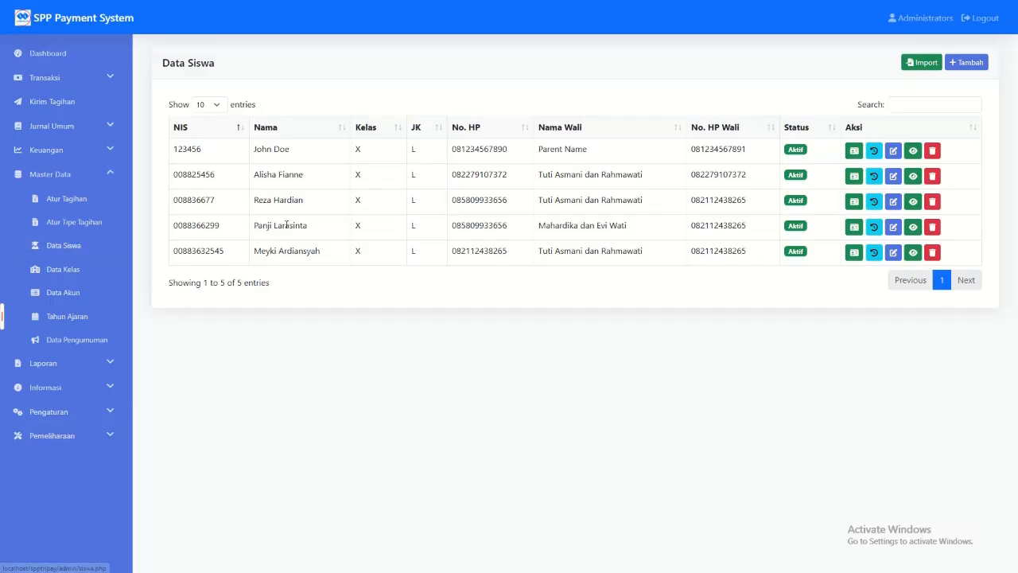
pyautogui.doubleClick(198, 251)
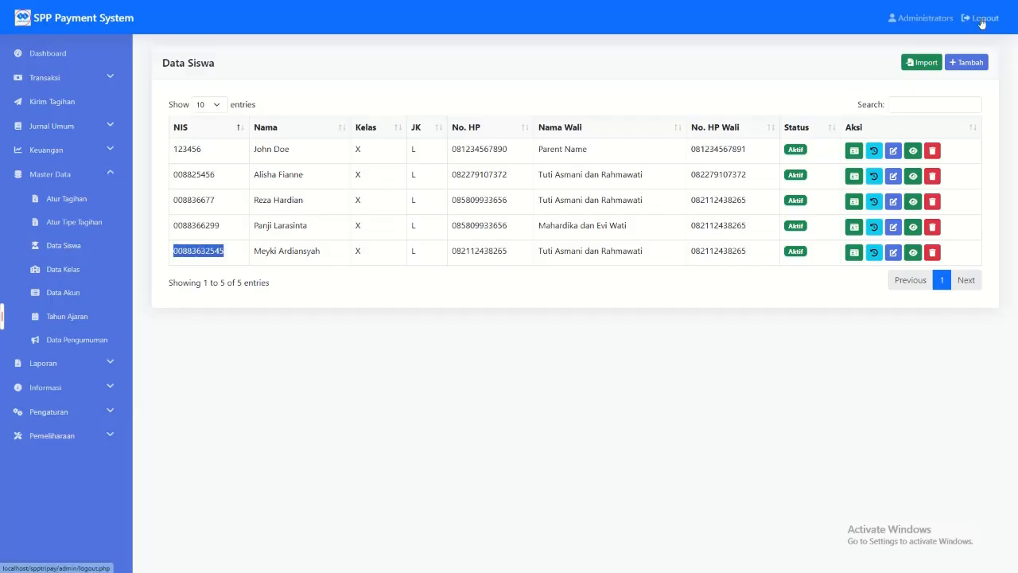
pyautogui.doubleClick(208, 225)
pyautogui.hotkey('ctrl', 'c')
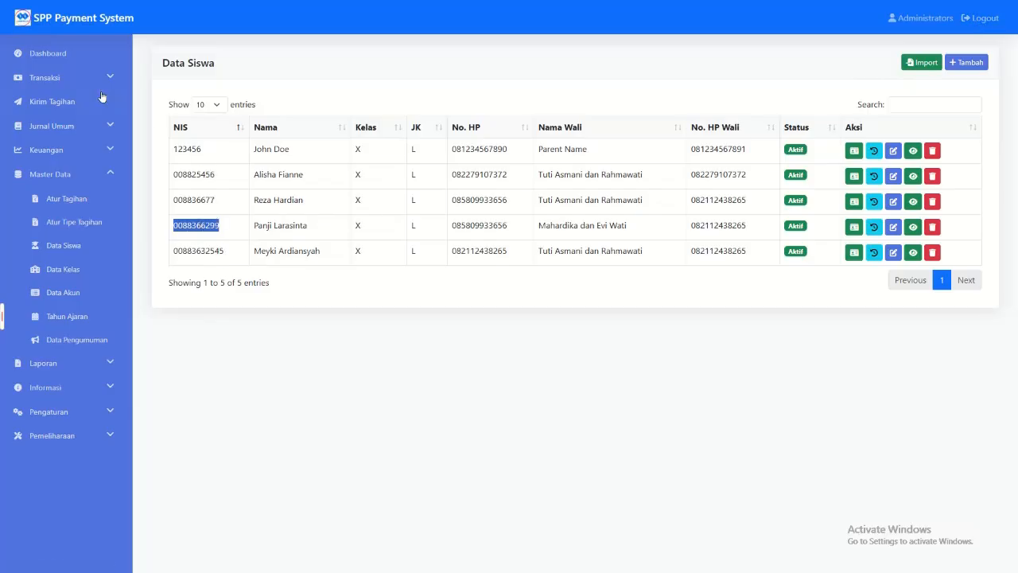
# Step: List the SPP bills of class X for a payment reminder in Kirim Tagihan
pyautogui.click(102, 108)
pyautogui.click(232, 110)
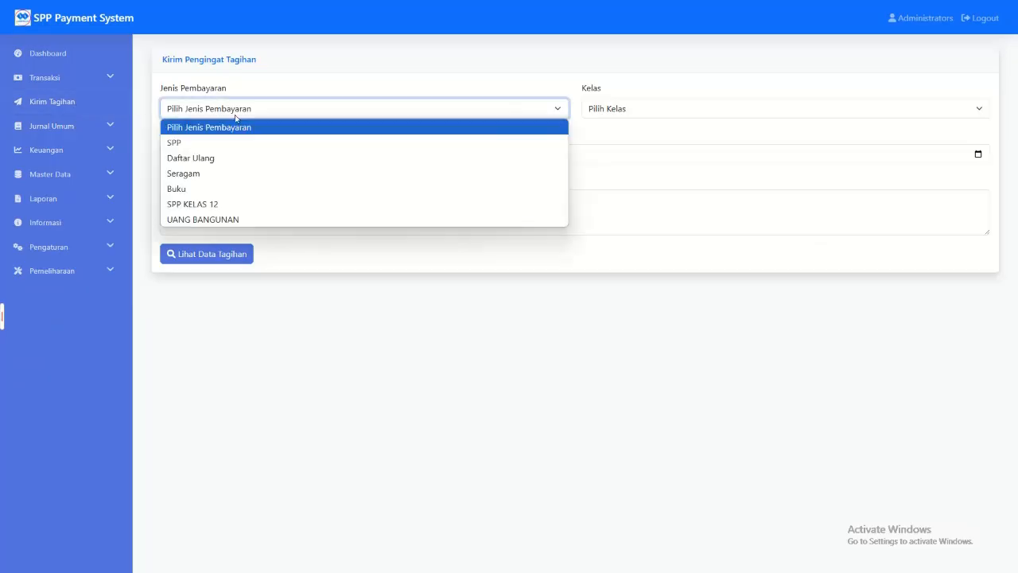
pyautogui.click(187, 143)
pyautogui.click(643, 113)
pyautogui.click(616, 142)
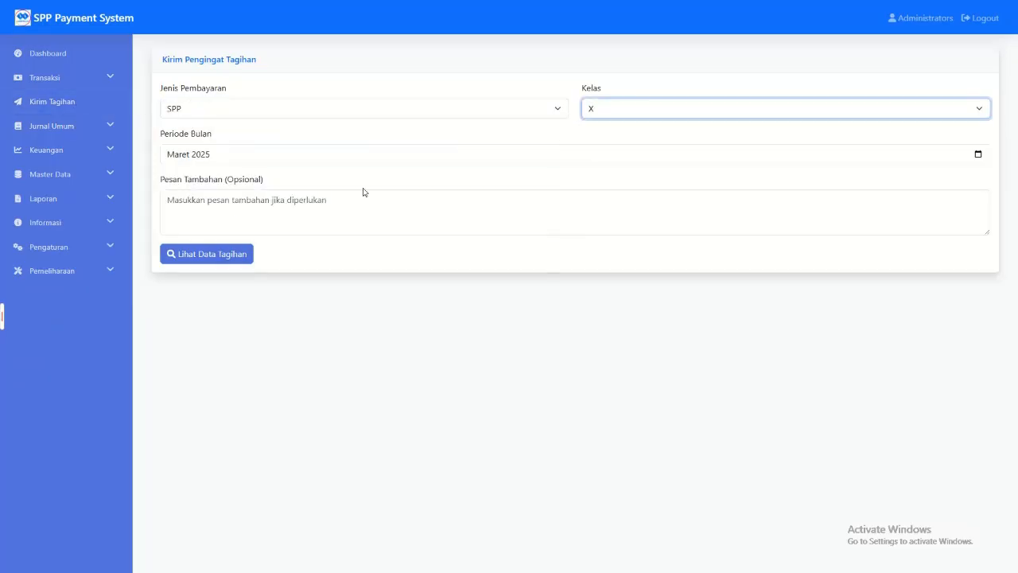
pyautogui.click(196, 256)
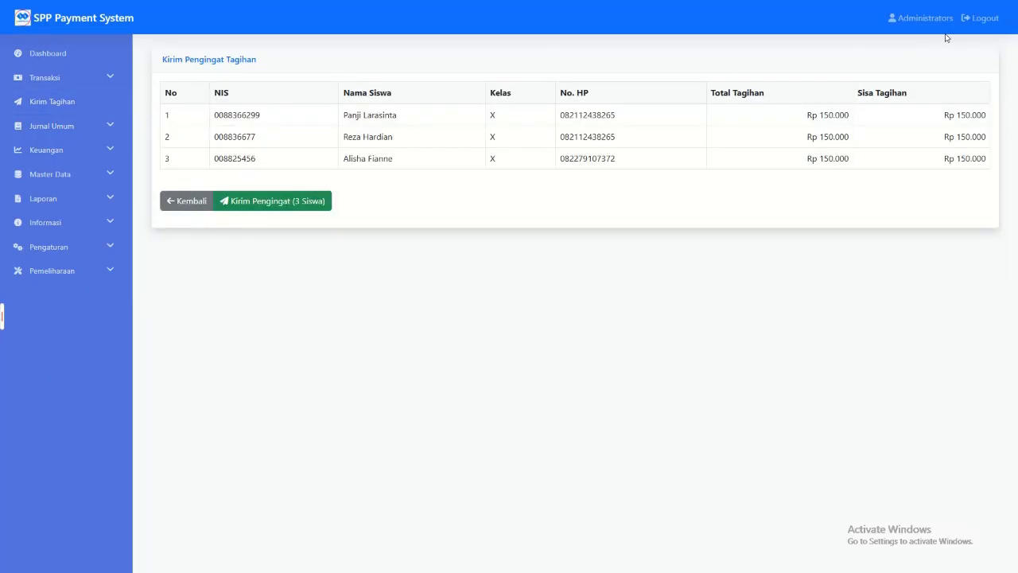
# Step: Log out of the administrator account and log in as the student, pasting the copied NIS as both NIS and password
pyautogui.click(969, 25)
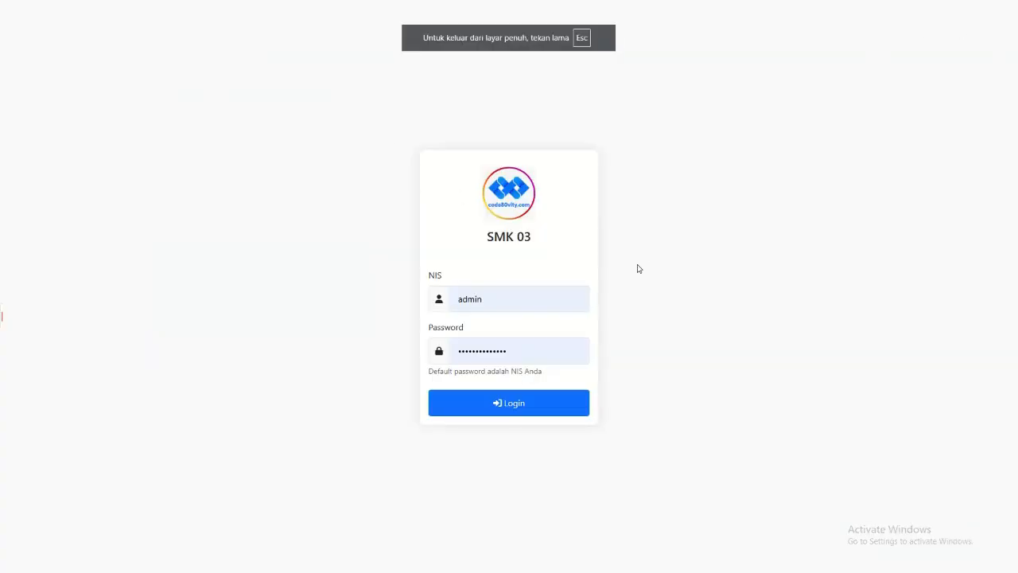
pyautogui.doubleClick(529, 305)
pyautogui.hotkey('ctrl', 'v')
pyautogui.doubleClick(476, 351)
pyautogui.hotkey('ctrl', 'v')
pyautogui.click(484, 403)
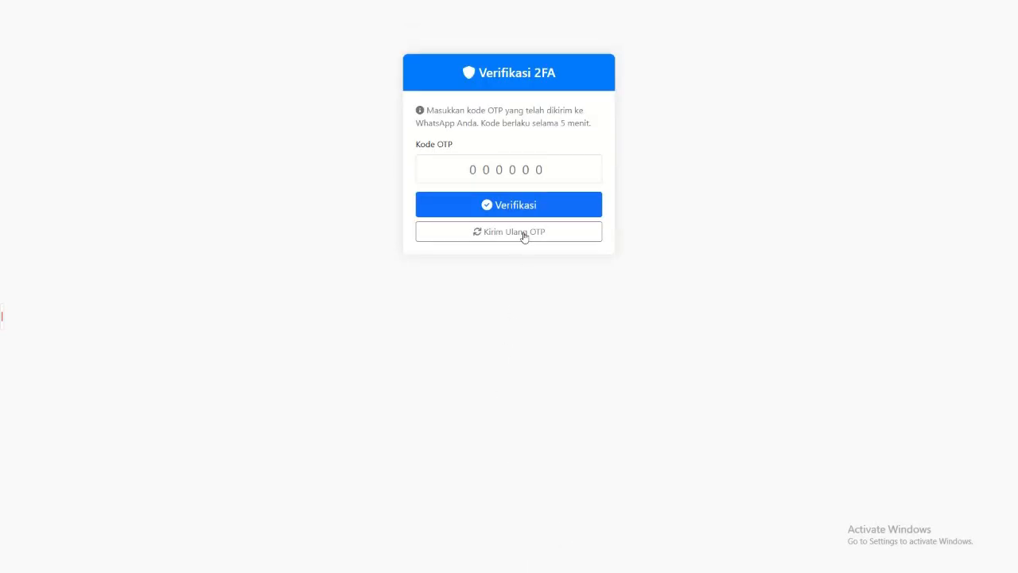
# Step: Enter the OTP code in the Kode OTP field and verify the student login
pyautogui.click(509, 169)
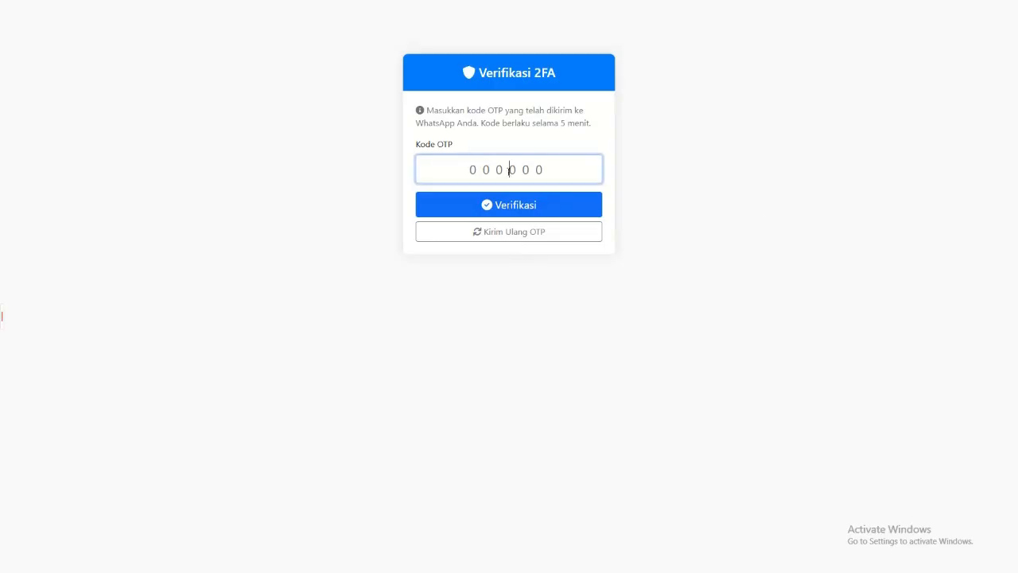
pyautogui.click(509, 204)
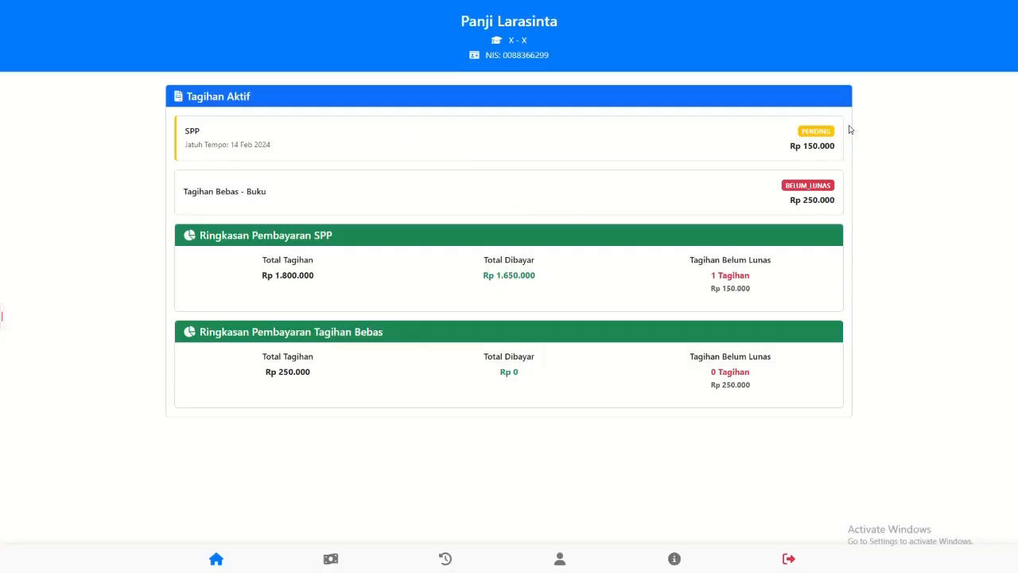
# Step: Inspect the student dashboard in the browser's developer tools and switch it to the mobile device view
pyautogui.rightClick(445, 384)
pyautogui.click(480, 379)
pyautogui.click(583, 8)
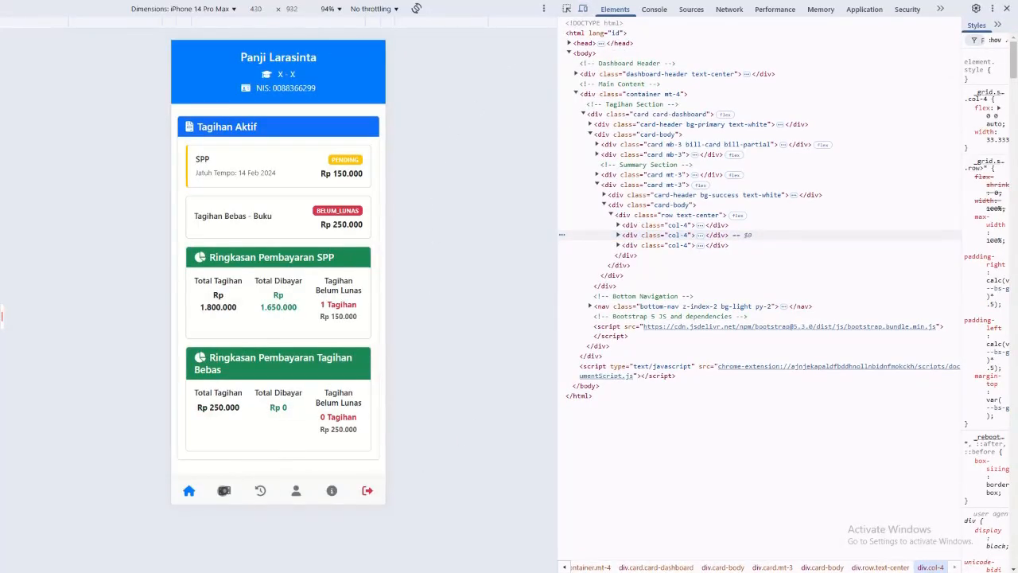
# Step: Examine the Tagihan Aktif and Tagihan Bebas entries on the student's Pembayaran page
pyautogui.click(224, 490)
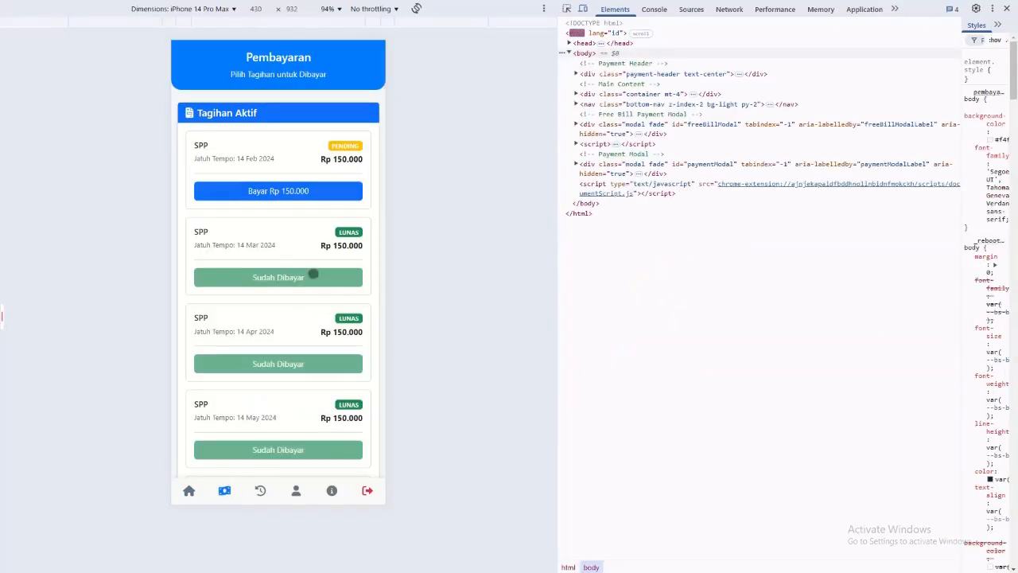
pyautogui.scroll(-10, 313, 274)
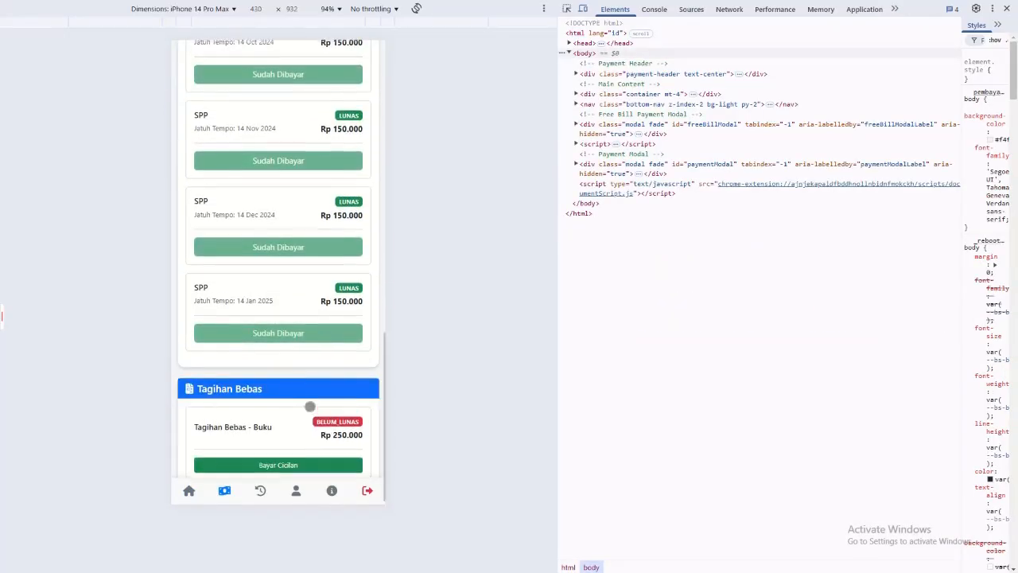
pyautogui.scroll(10, 310, 402)
# Step: Start paying the SPP bill due 14 Feb 2024 with BCA Virtual Account and review the TriPay checkout details
pyautogui.click(288, 129)
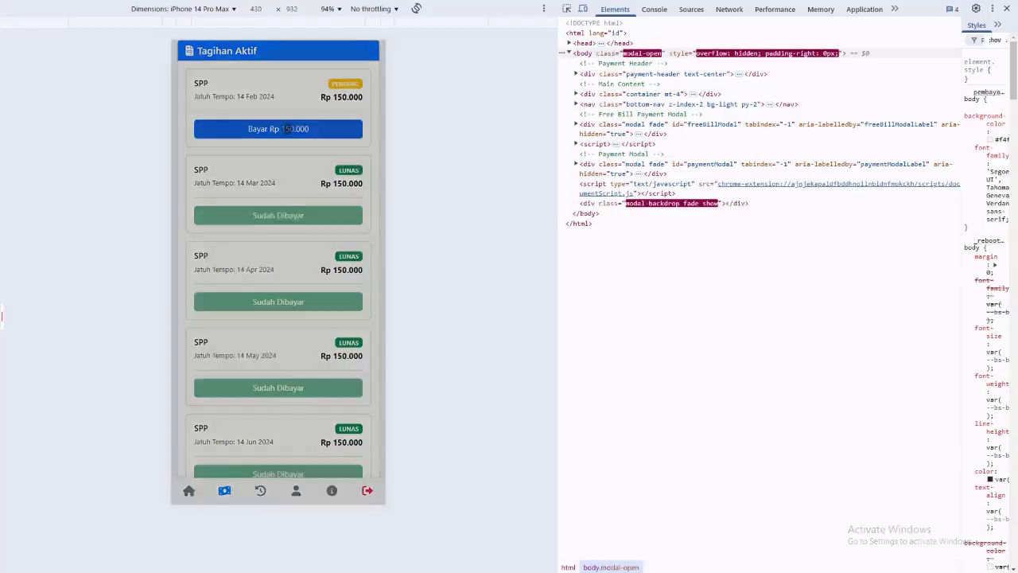
pyautogui.click(262, 195)
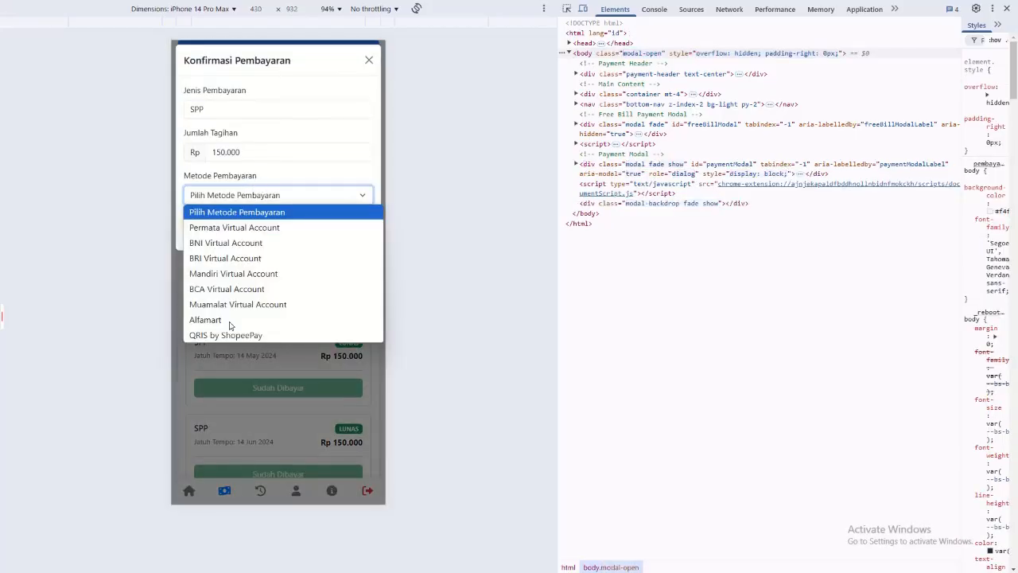
pyautogui.click(227, 335)
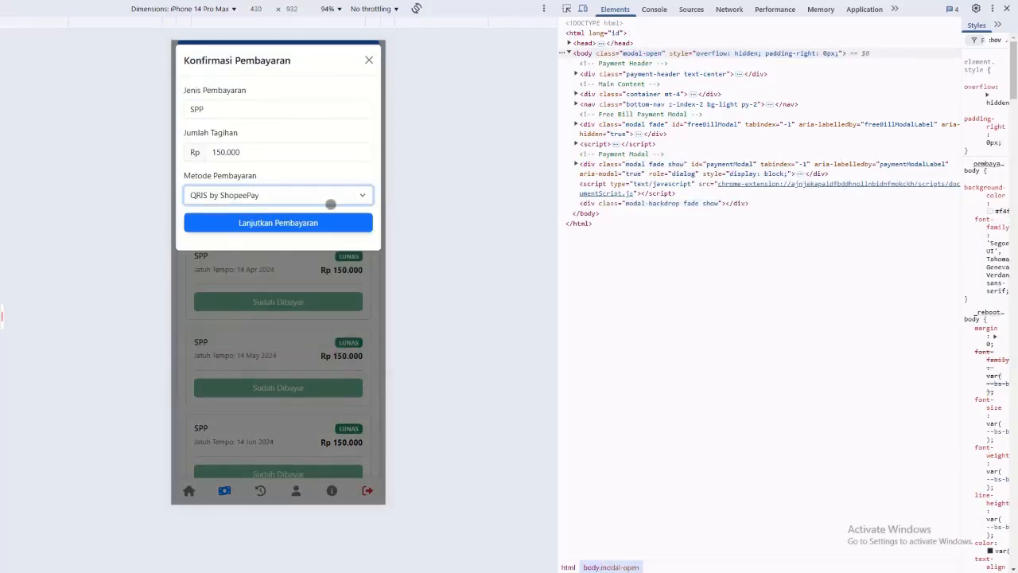
pyautogui.click(328, 199)
pyautogui.click(223, 288)
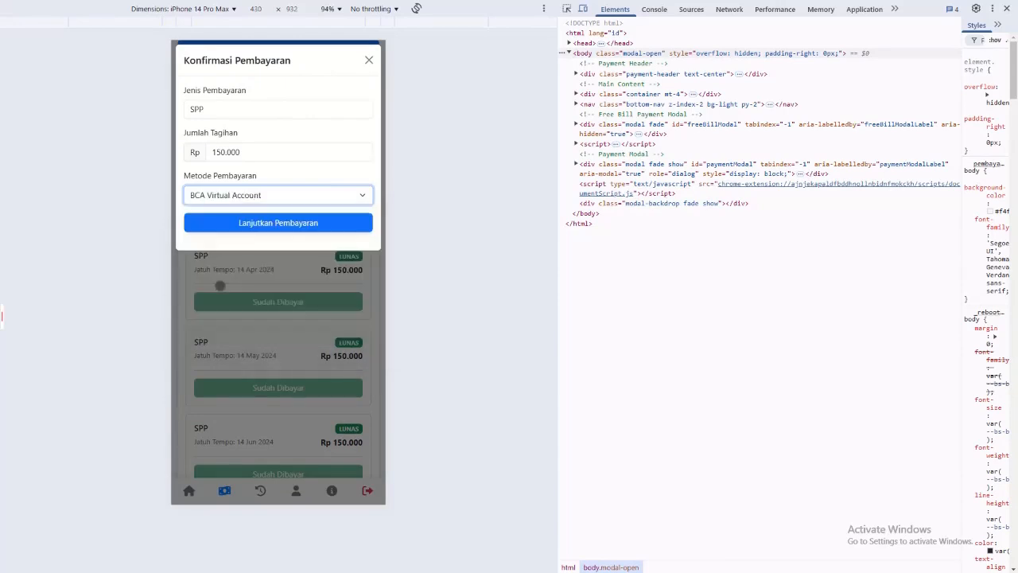
pyautogui.click(267, 222)
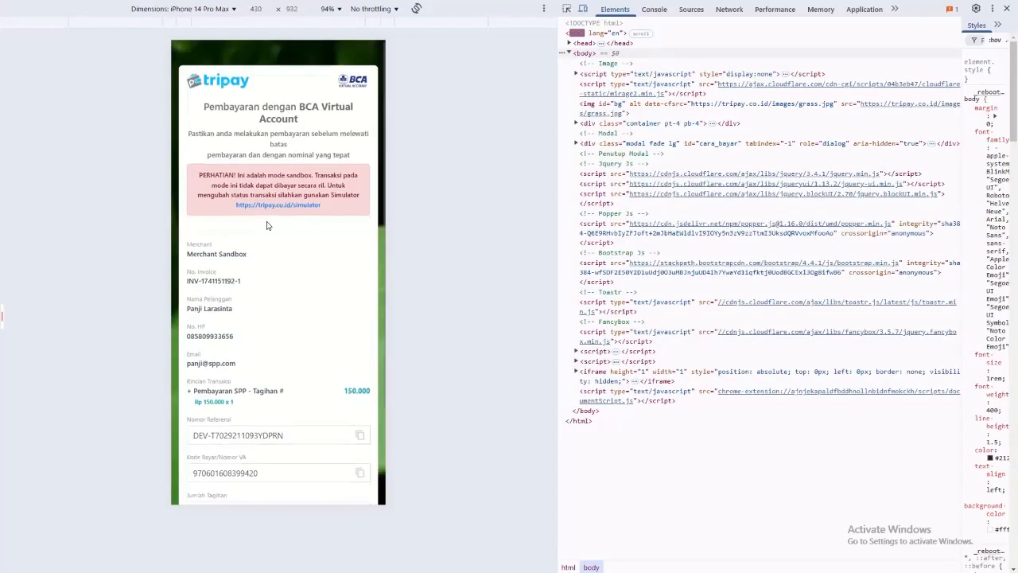
pyautogui.scroll(-3, 266, 225)
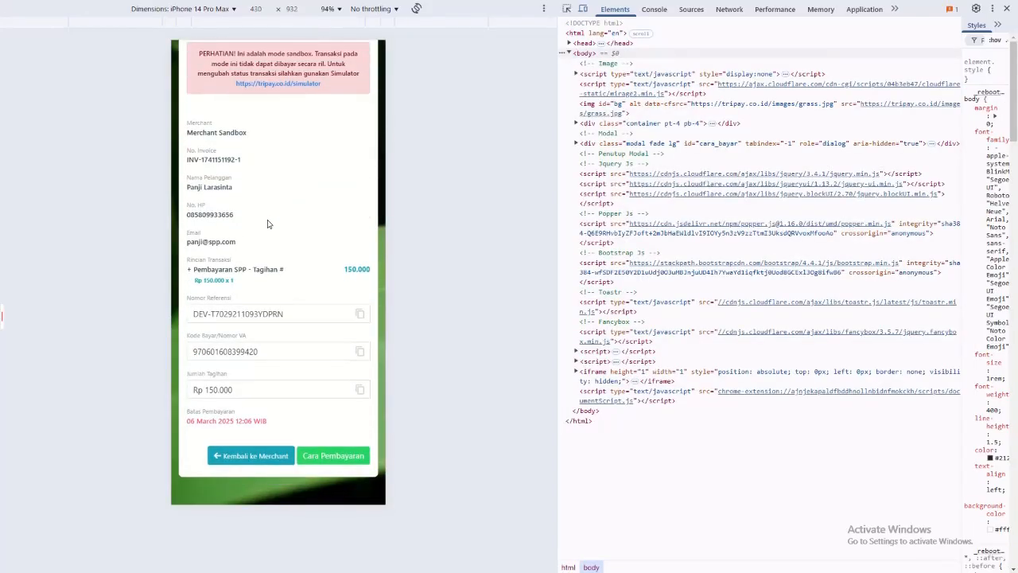
# Step: Switch to WhatsApp Web and find the new payment information message in the Tim Koding ID chat
pyautogui.hotkey('ctrl', 'Tab')
pyautogui.hotkey('ctrl', 'Tab')
pyautogui.hotkey('ctrl', 'Tab')
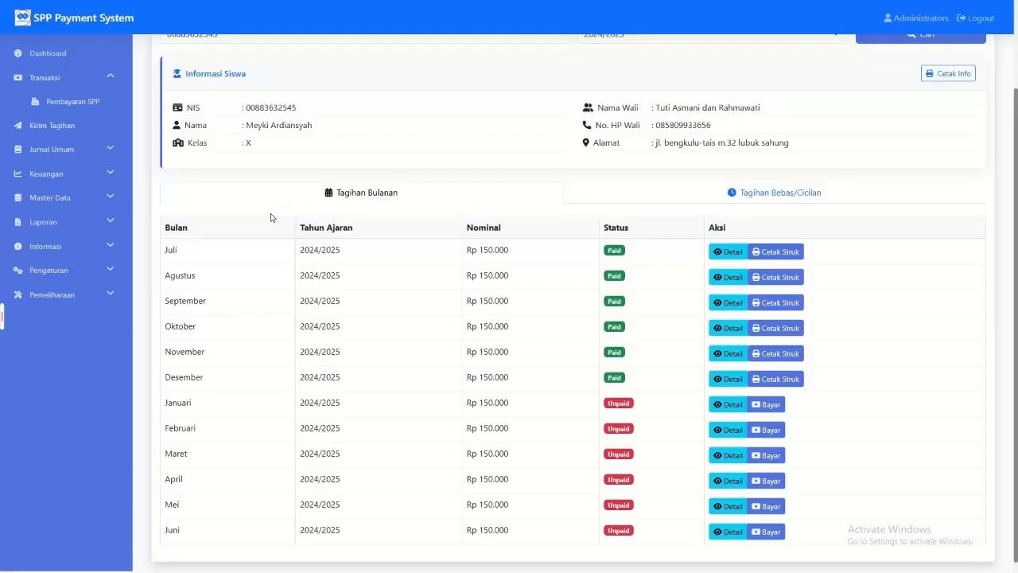
pyautogui.hotkey('ctrl', 'Tab')
pyautogui.hotkey('ctrl', 'Tab')
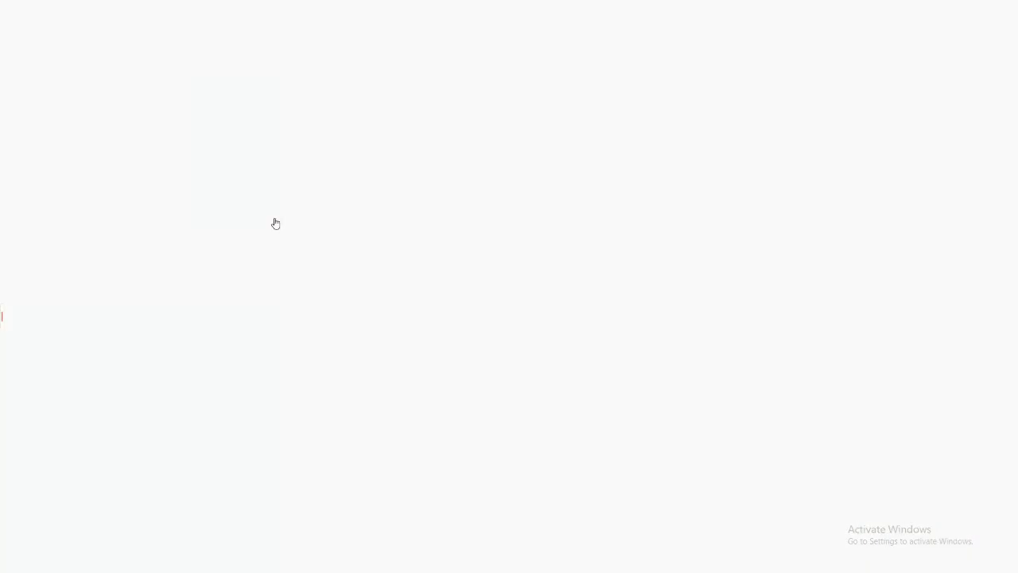
pyautogui.click(275, 223)
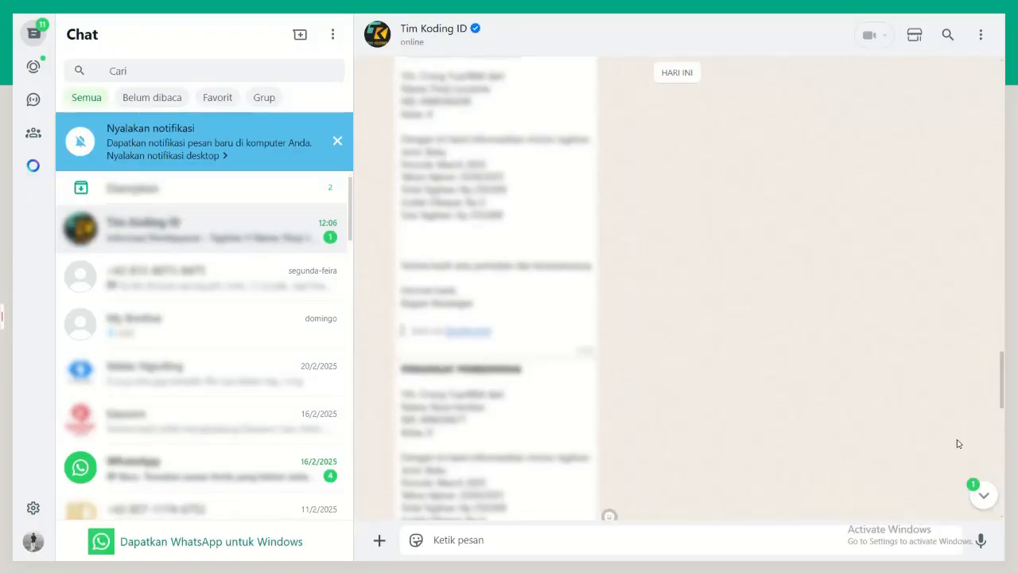
pyautogui.scroll(3, 523, 290)
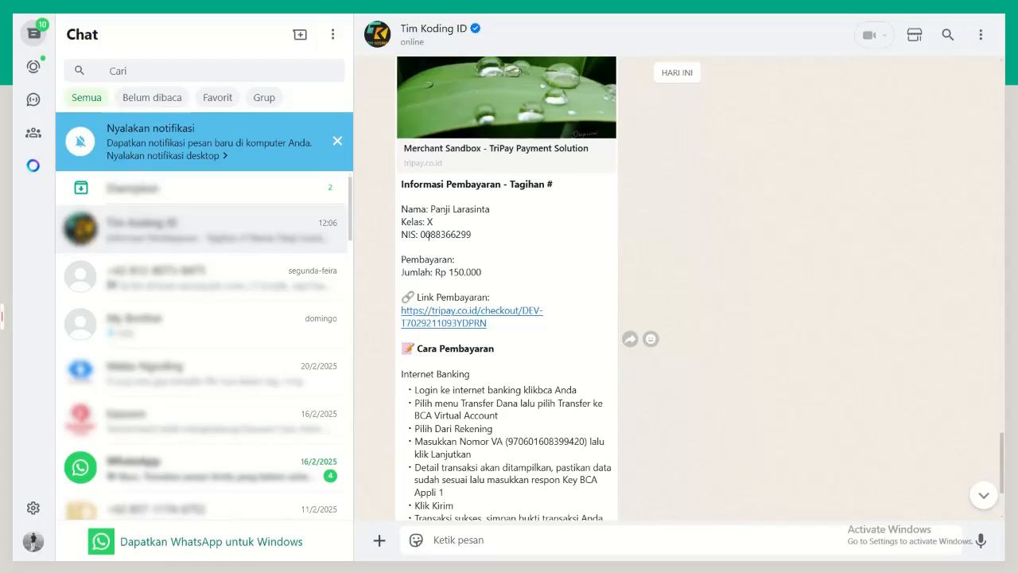
# Step: Read the amount, payment link and Cara Pembayaran instructions in the message, and return to the TriPay checkout
pyautogui.moveTo(438, 272); pyautogui.dragTo(483, 272)
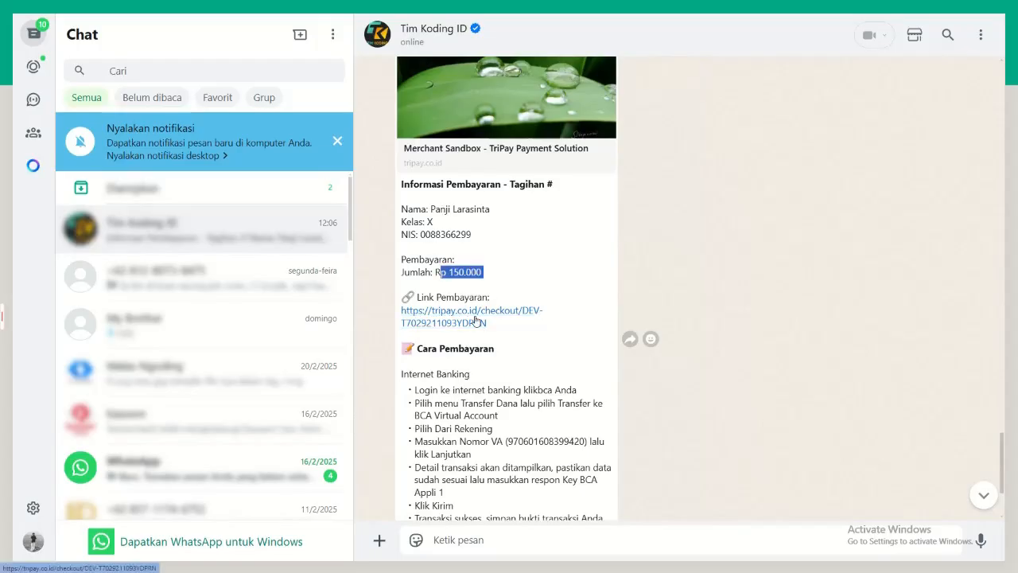
pyautogui.scroll(-3, 469, 317)
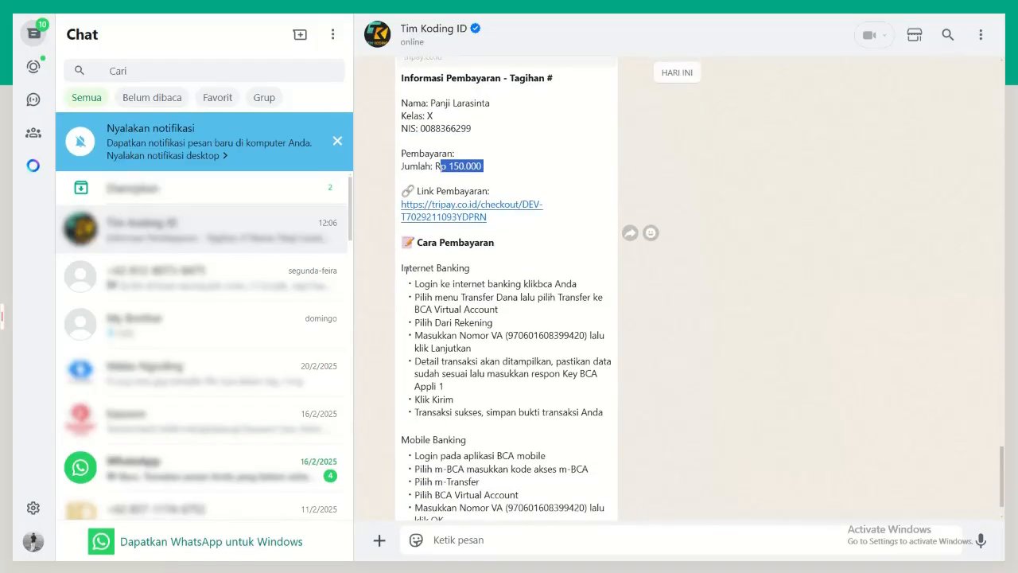
pyautogui.click(434, 496)
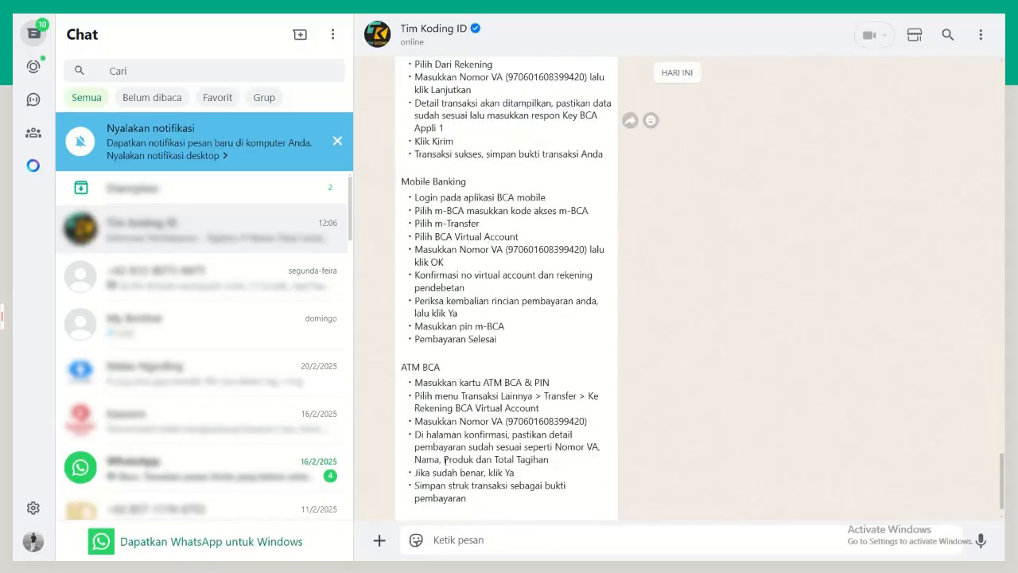
pyautogui.scroll(4, 489, 361)
pyautogui.scroll(4, 489, 362)
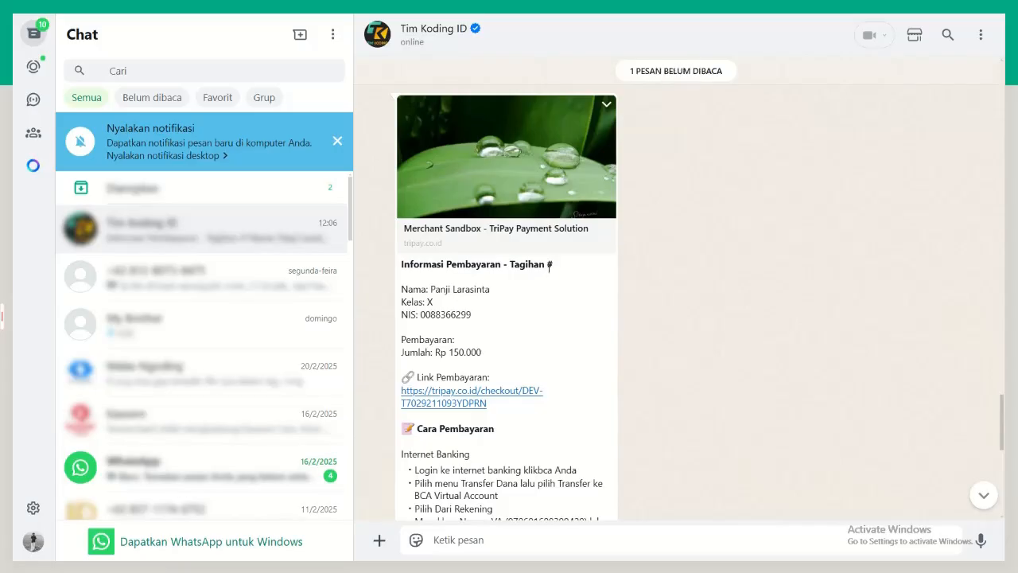
pyautogui.hotkey('ctrl', 'Tab')
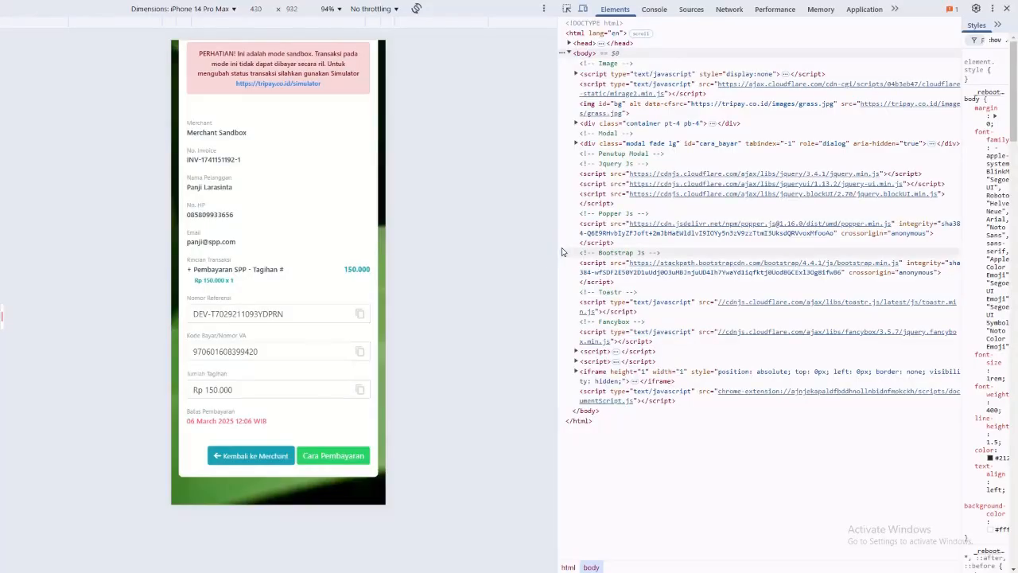
# Step: Switch to the TriPay member area, dismiss the update notice, and open the Simulator's sandbox transaction list from API & Integrasi
pyautogui.hotkey('ctrl', 'Tab')
pyautogui.hotkey('ctrl', 'Tab')
pyautogui.click(72, 124)
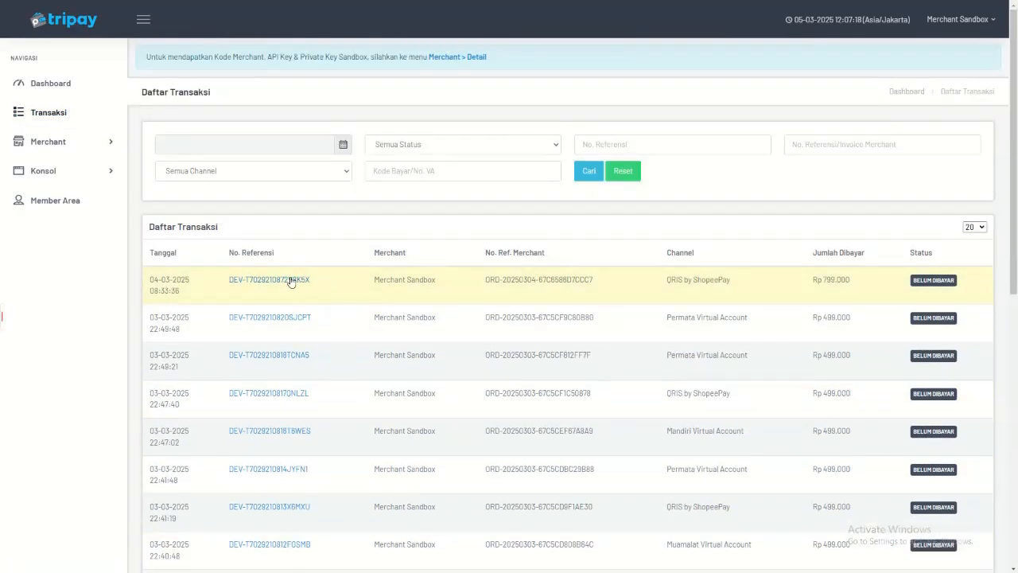
pyautogui.click(102, 115)
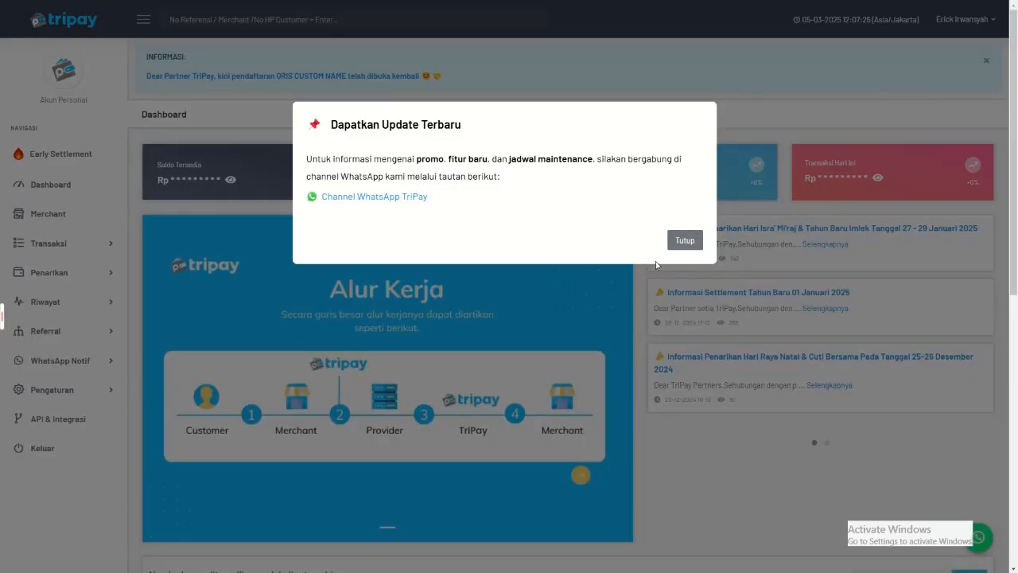
pyautogui.click(685, 240)
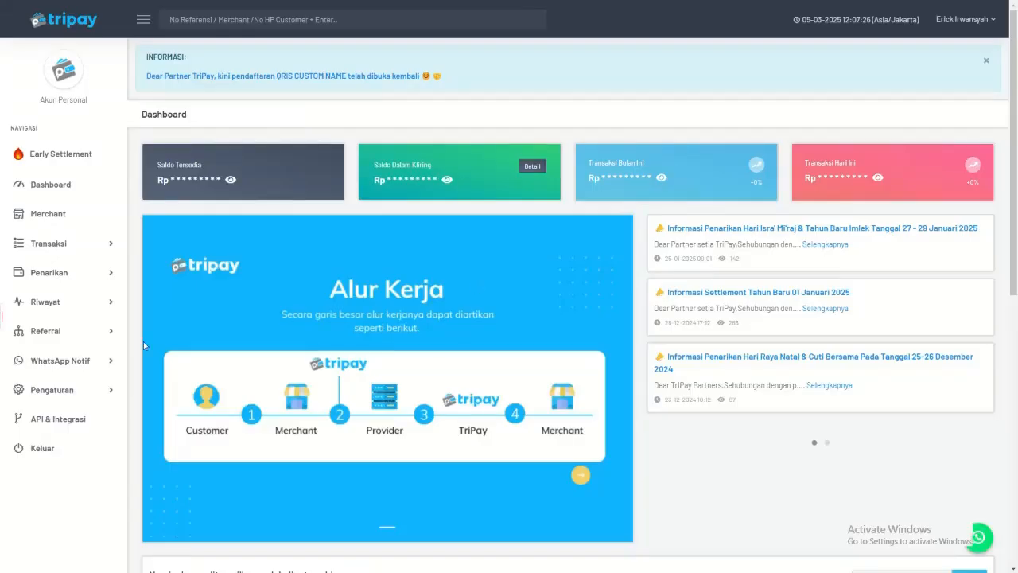
pyautogui.click(60, 418)
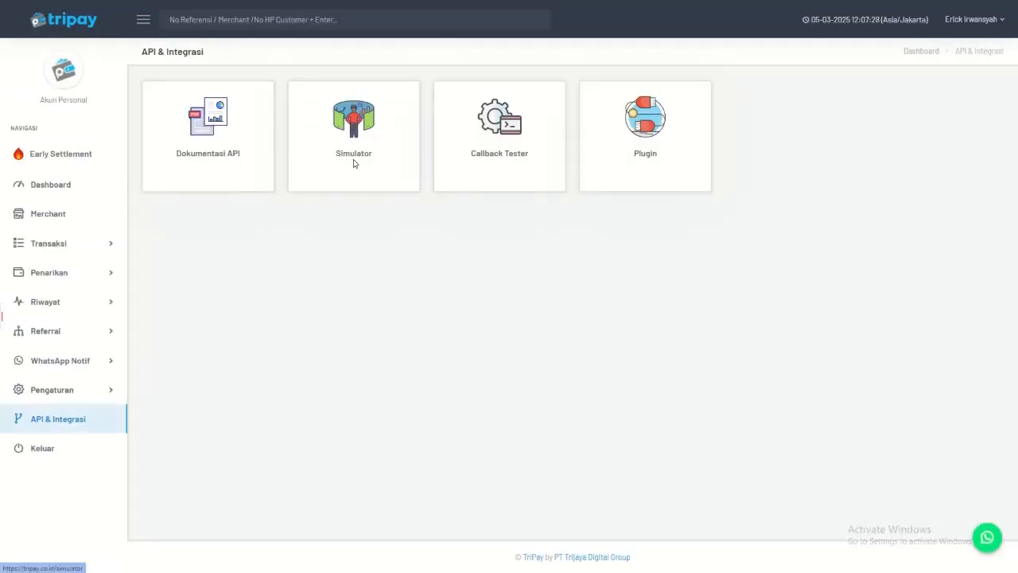
pyautogui.click(354, 163)
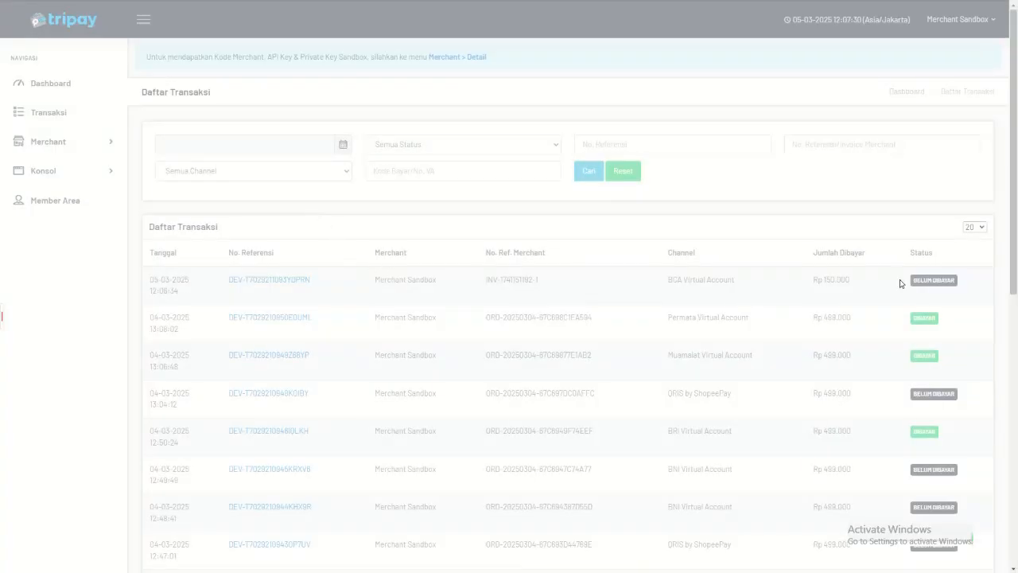
# Step: Open the newest BCA Virtual Account transaction and save its payment status as DIBAYAR
pyautogui.click(245, 280)
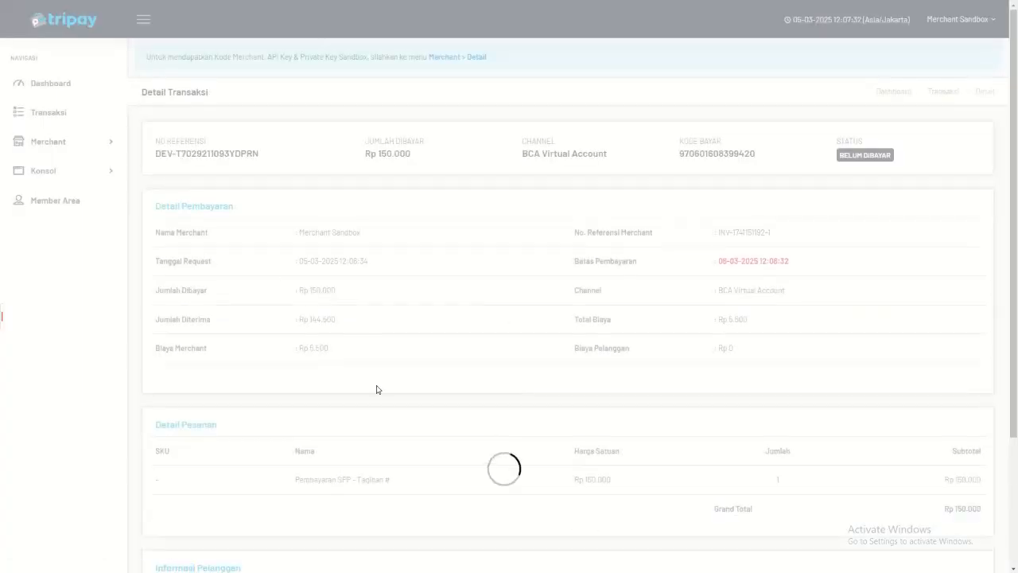
pyautogui.scroll(-5, 375, 390)
pyautogui.click(251, 510)
pyautogui.click(434, 79)
pyautogui.click(422, 113)
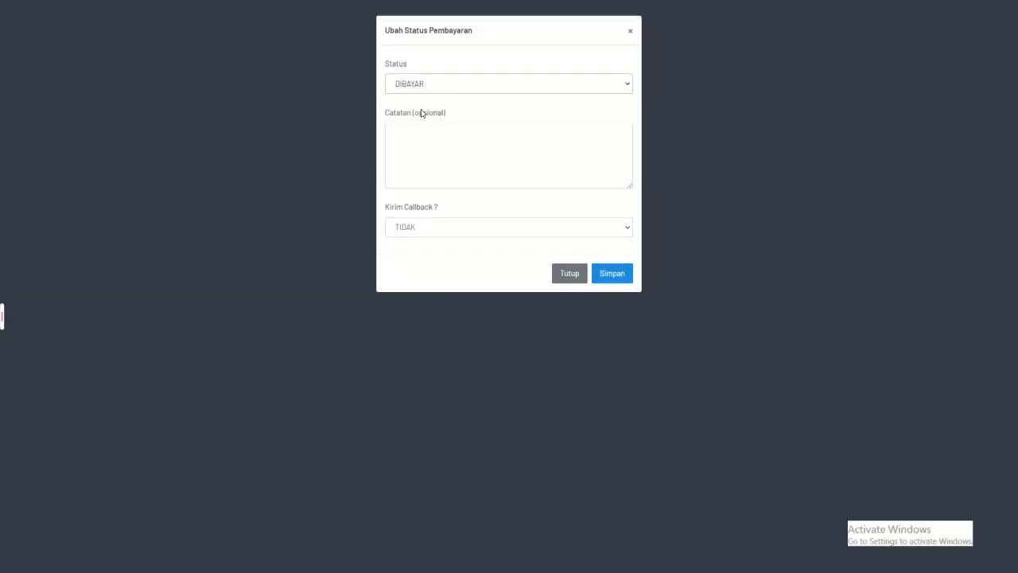
pyautogui.click(616, 277)
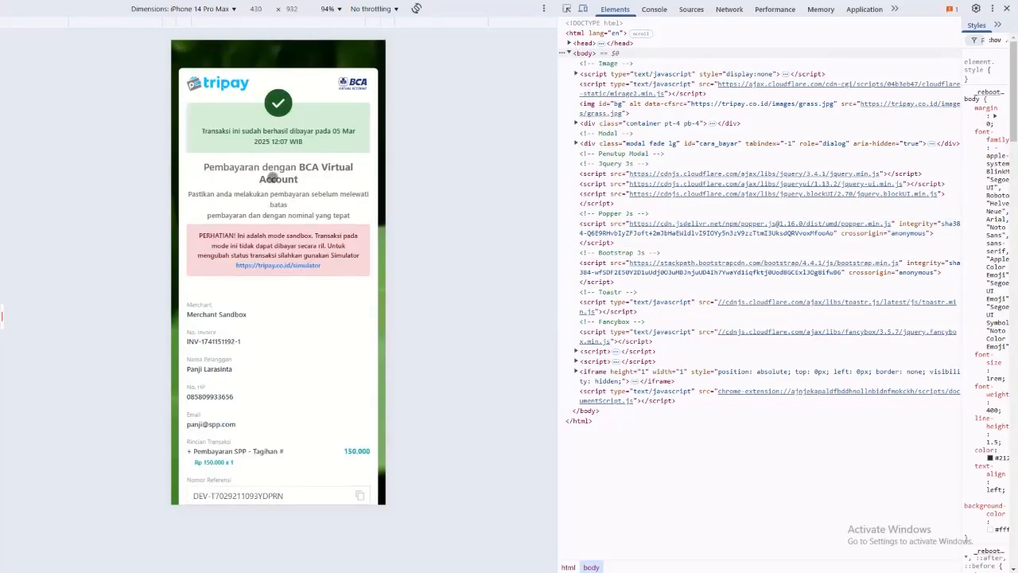
# Step: Return from the TriPay checkout to the merchant, check the SPP payment's status, and go back to the student dashboard
pyautogui.scroll(-4, 310, 141)
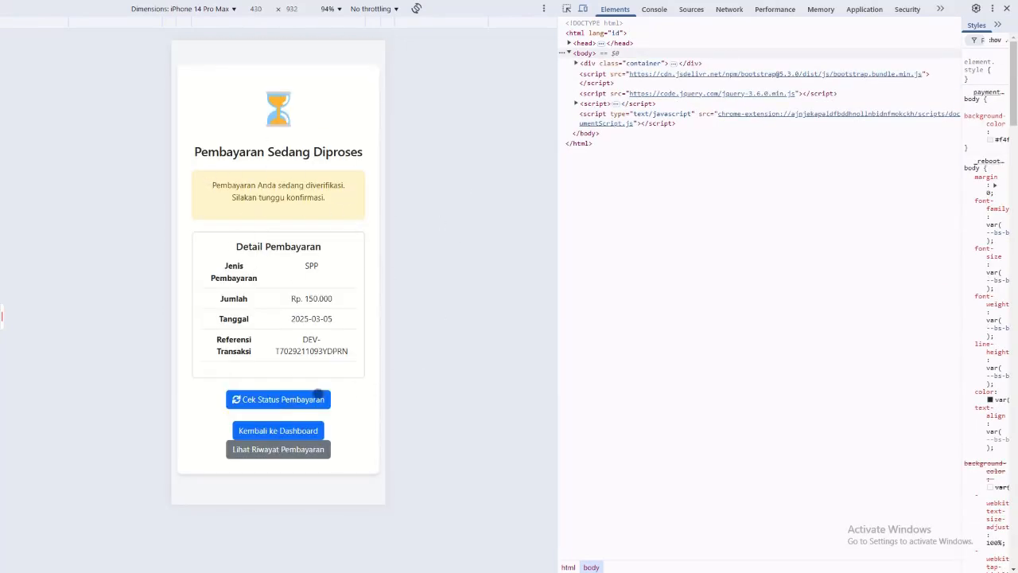
pyautogui.click(302, 399)
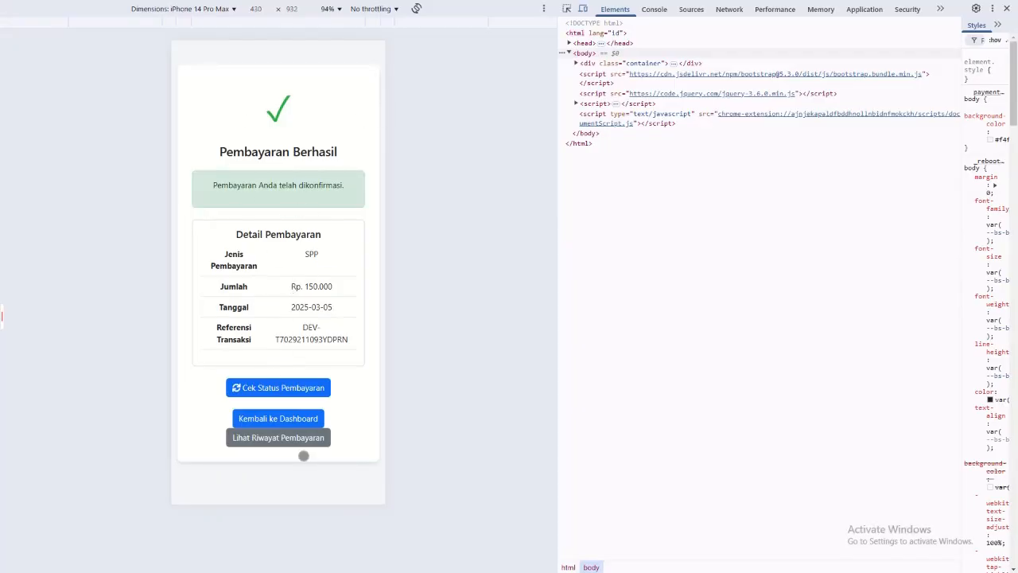
pyautogui.click(292, 418)
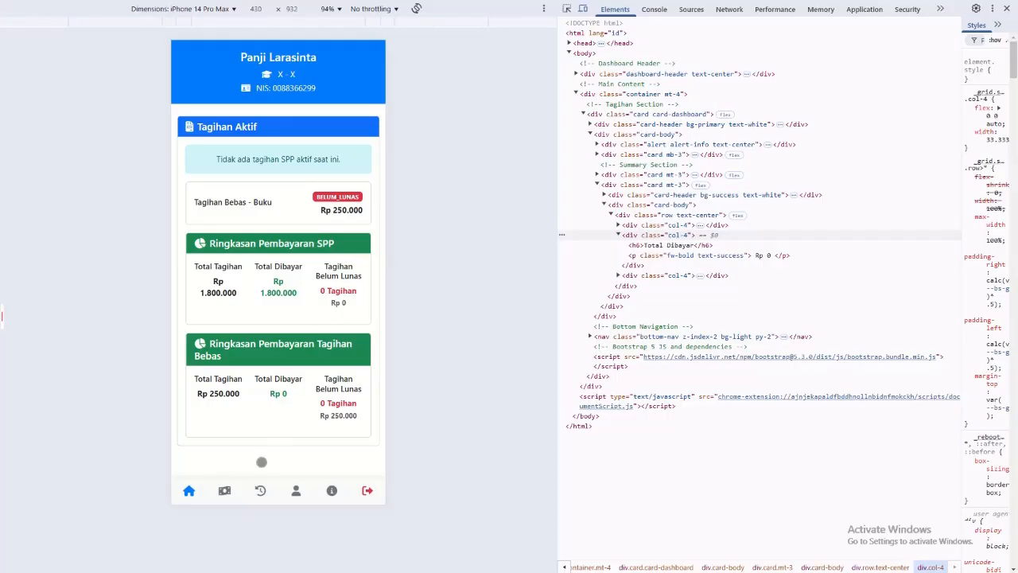
# Step: Start an instalment payment of Rp 100000 on the Tagihan Bebas - Buku bill using BNI Virtual Account
pyautogui.click(224, 491)
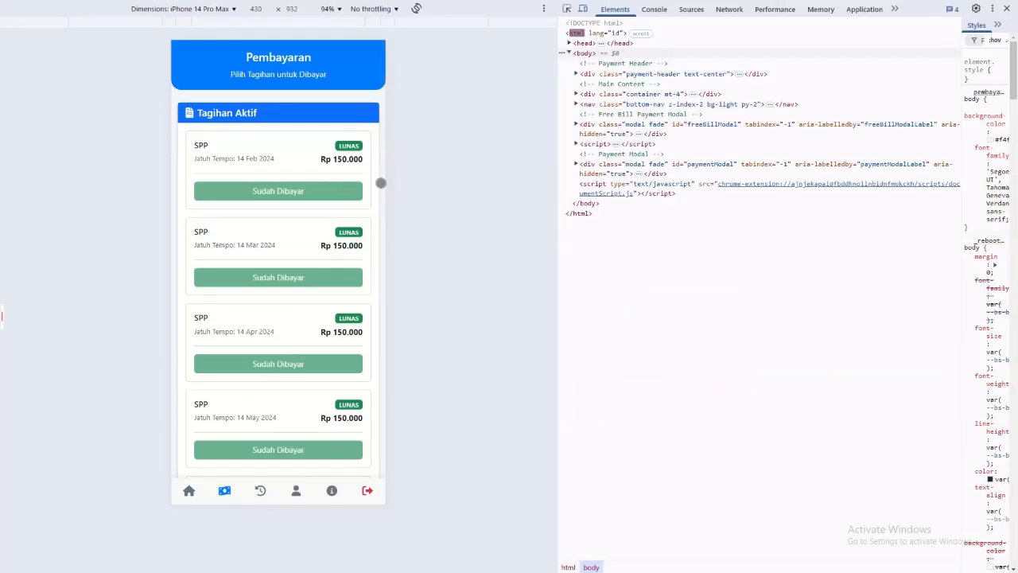
pyautogui.scroll(-10, 342, 393)
pyautogui.click(306, 461)
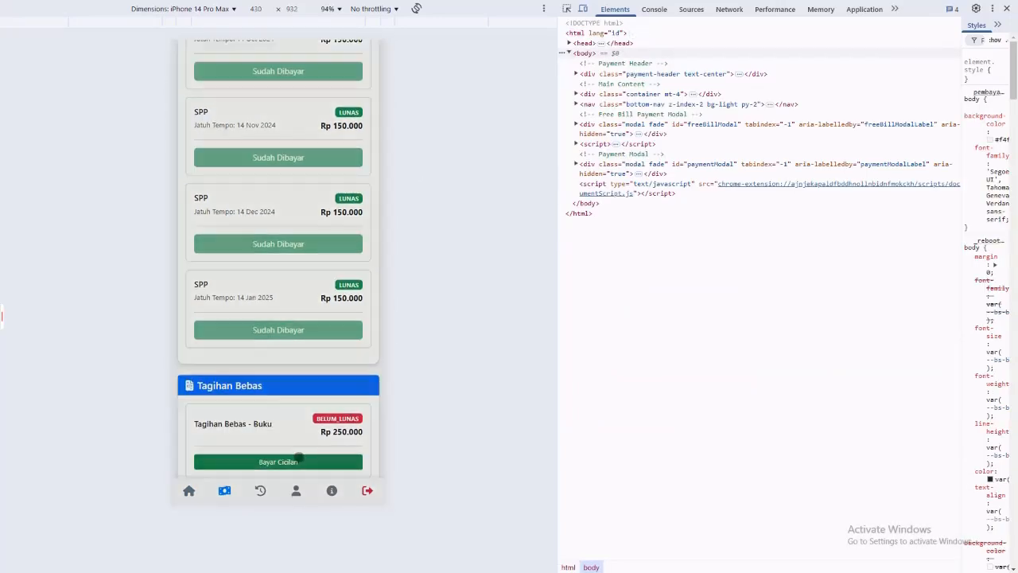
pyautogui.click(243, 195)
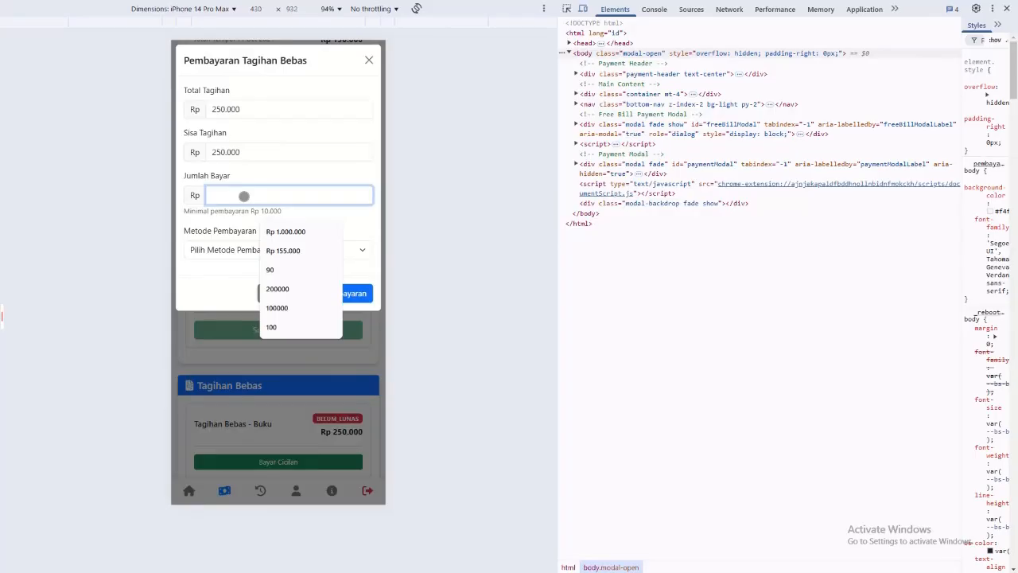
pyautogui.write('100000')
pyautogui.click(251, 253)
pyautogui.click(246, 302)
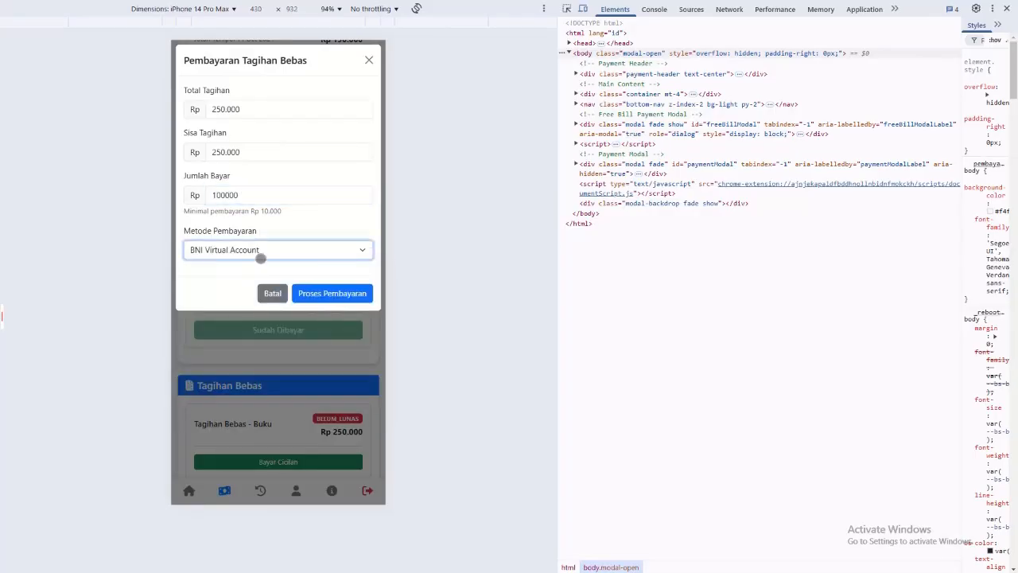
pyautogui.click(321, 292)
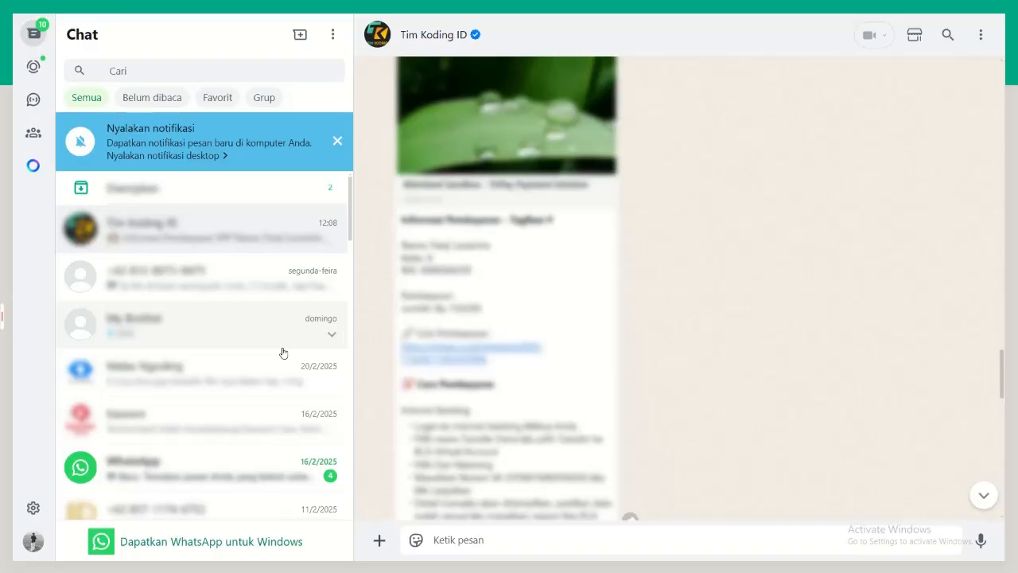
# Step: Read the newest Buku payment message, including its payment link and Cara Pembayaran, in the Tim Koding ID WhatsApp chat
pyautogui.click(985, 497)
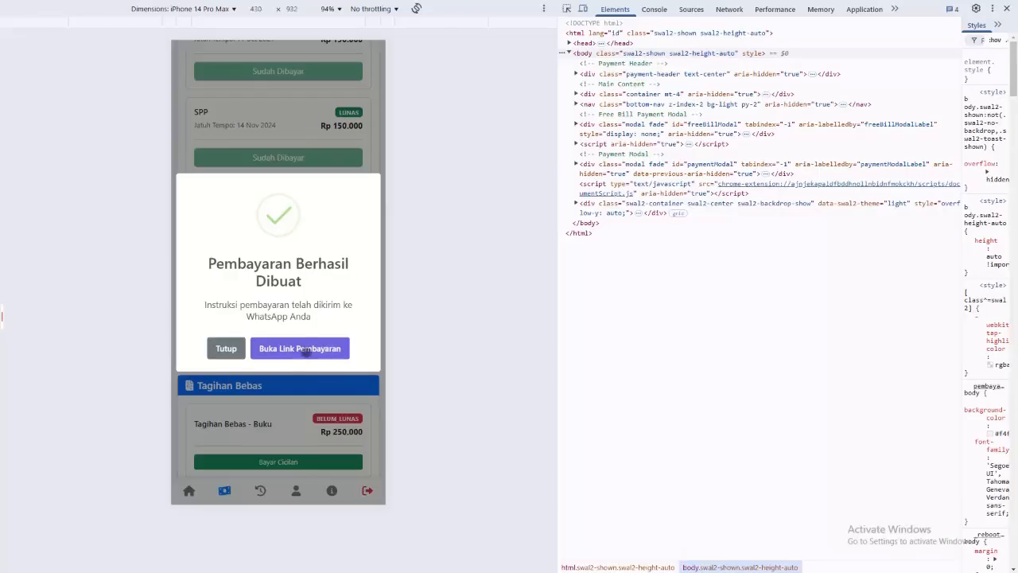
pyautogui.click(307, 350)
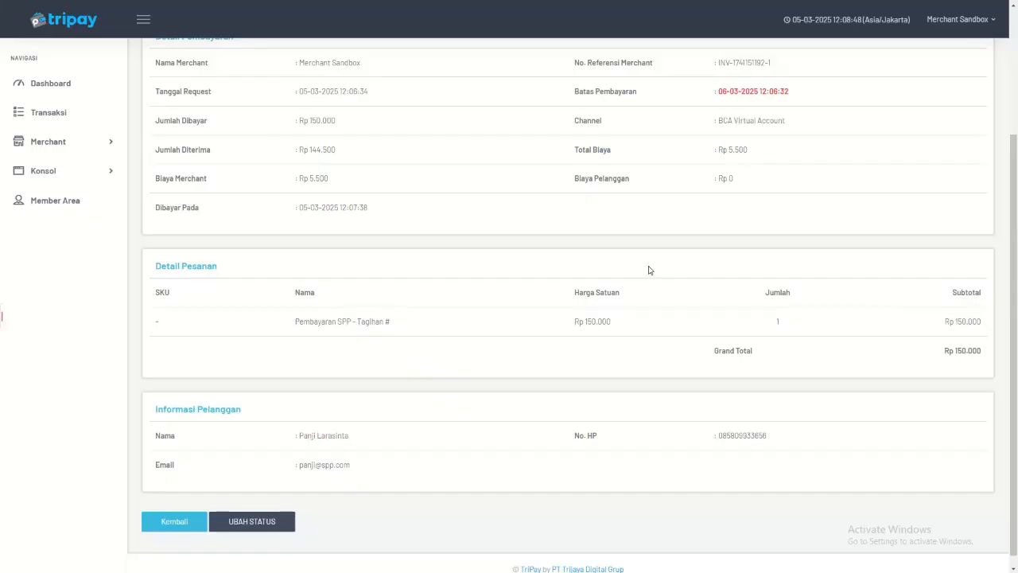
# Step: Switch to the TriPay simulator, open the newest BNI Virtual Account transaction for Buku, and save its status as DIBAYAR
pyautogui.click(48, 113)
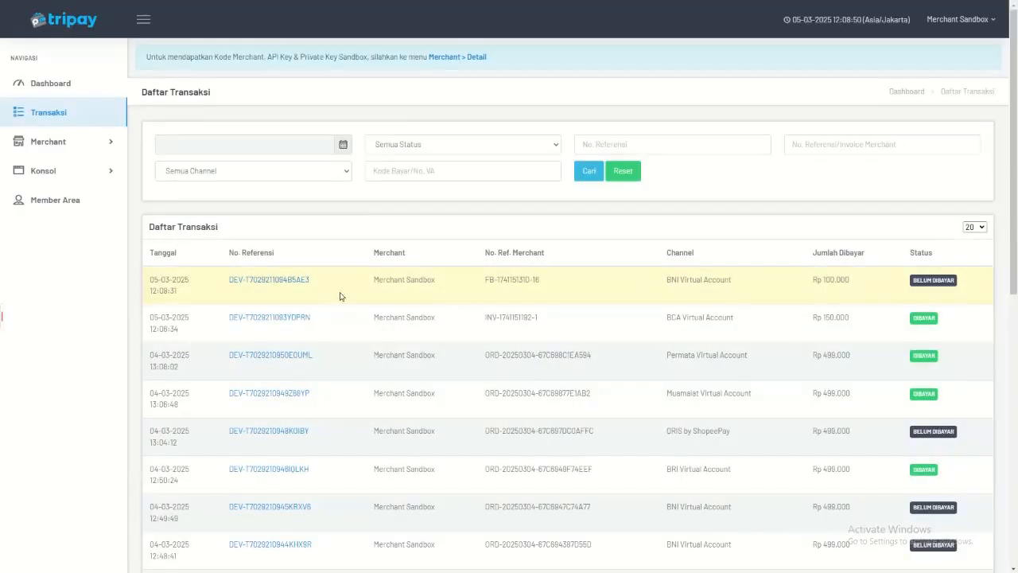
pyautogui.click(300, 280)
pyautogui.scroll(-5, 311, 432)
pyautogui.click(252, 509)
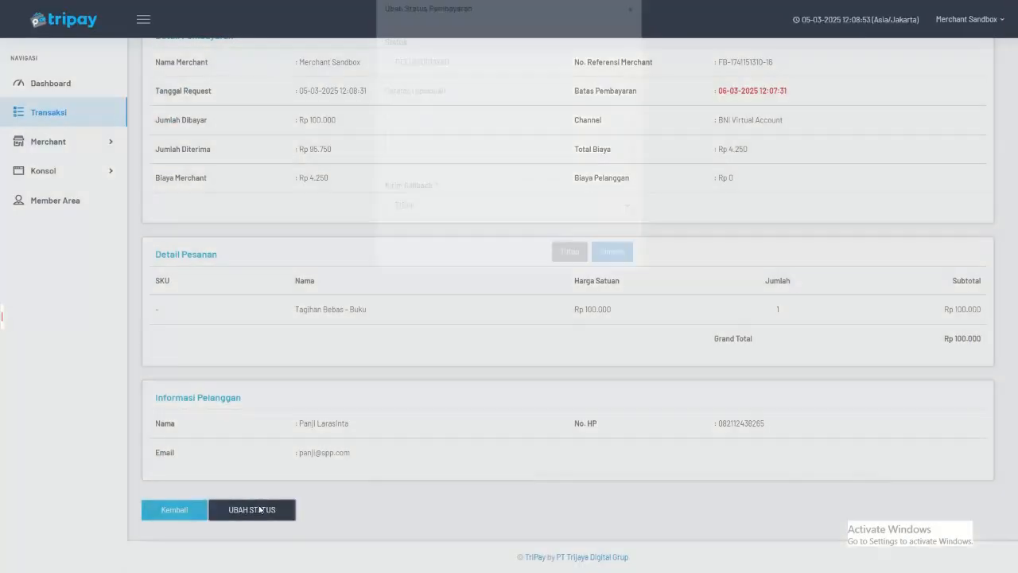
pyautogui.click(433, 83)
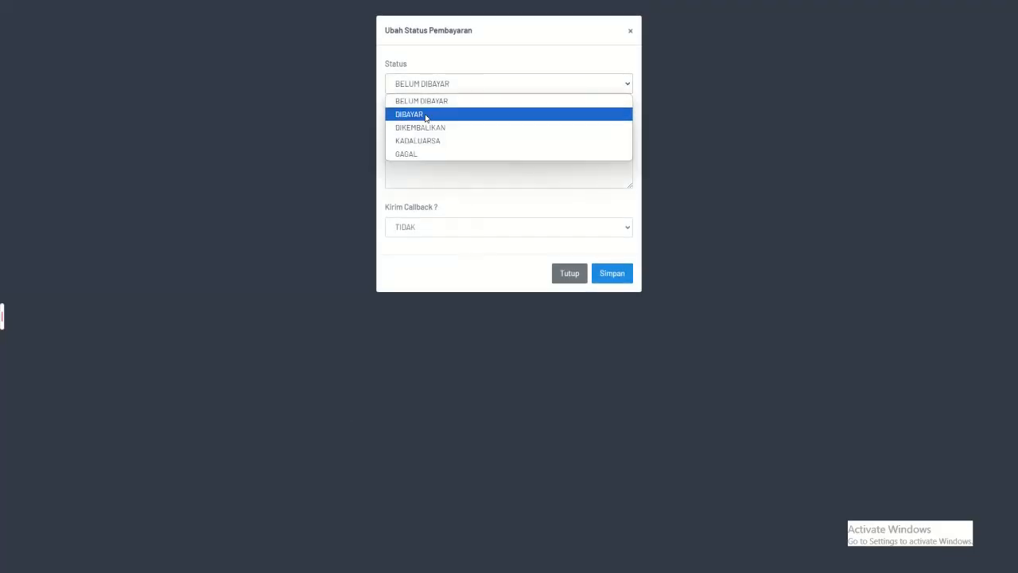
pyautogui.click(427, 112)
pyautogui.click(611, 278)
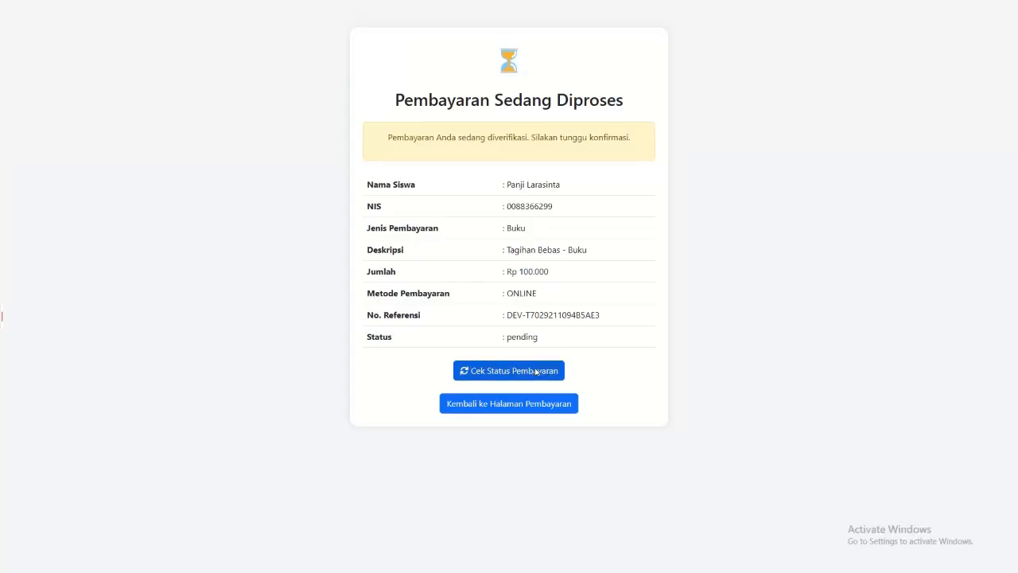
# Step: Return to the merchant page, check the Buku instalment's payment status, and go back to the payment page
pyautogui.click(535, 371)
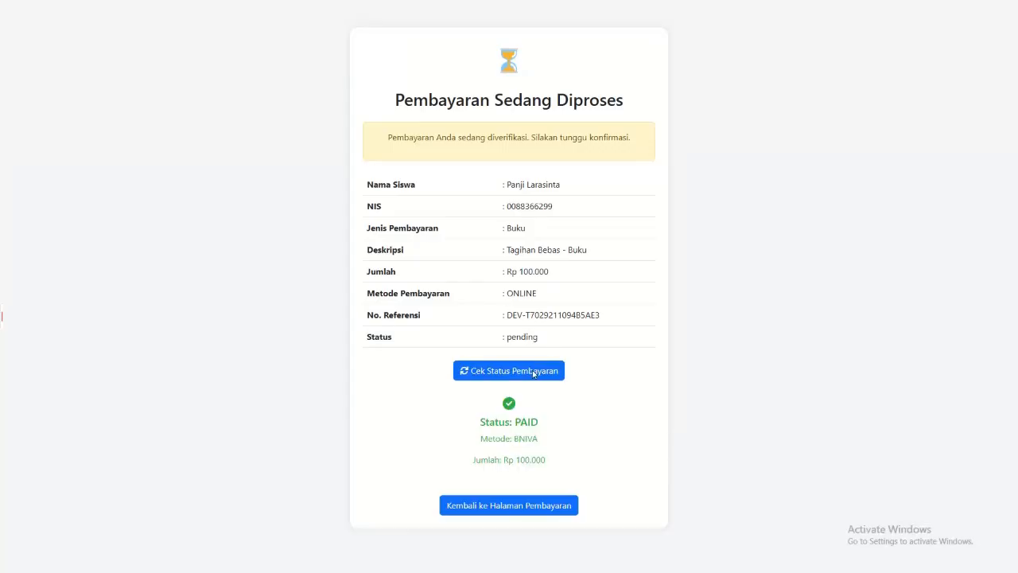
pyautogui.click(519, 375)
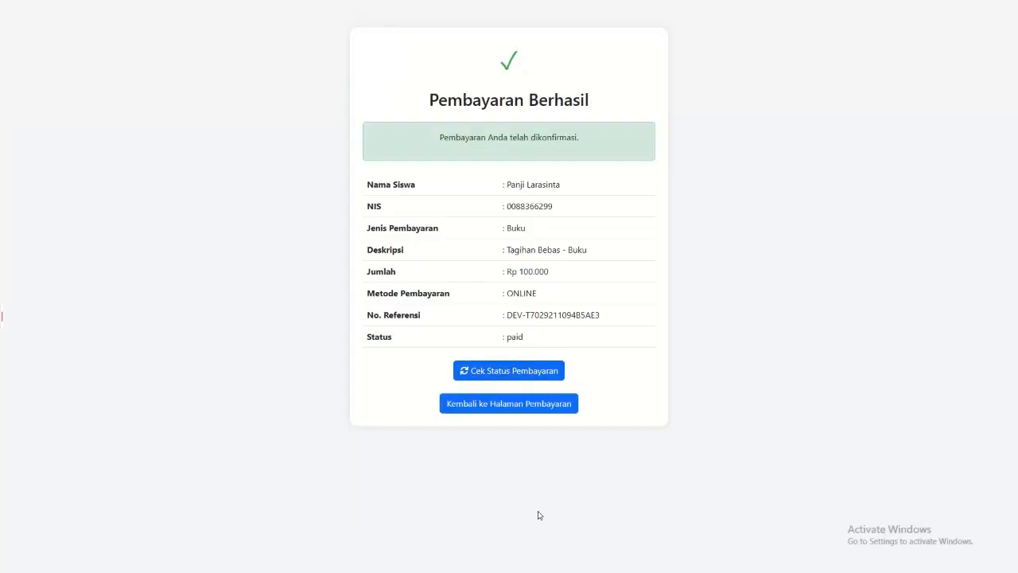
pyautogui.click(509, 406)
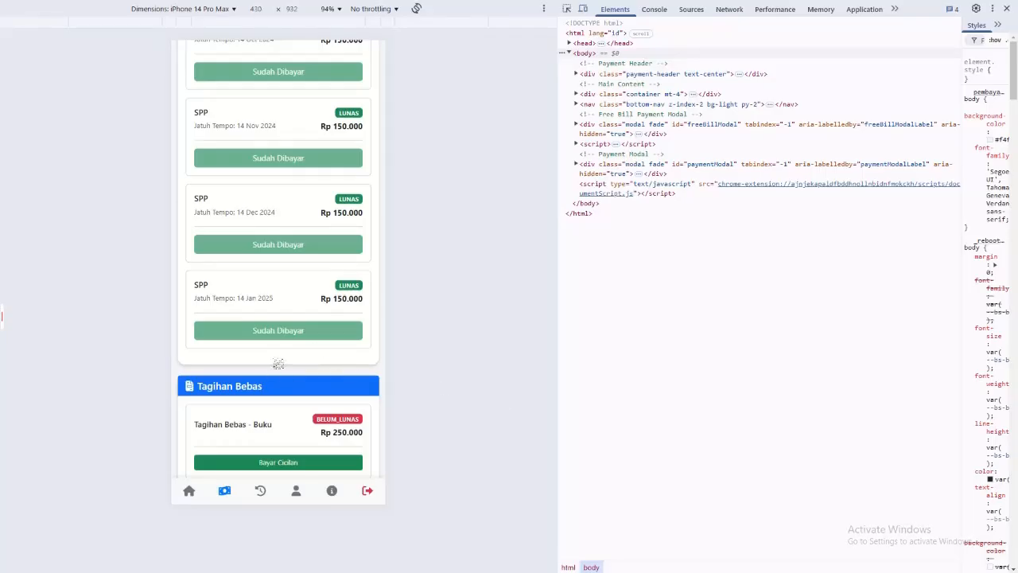
# Step: Refresh the Pembayaran page, inspect the remaining balance of Tagihan Bebas - Buku, and cancel the instalment form
pyautogui.press('F5')
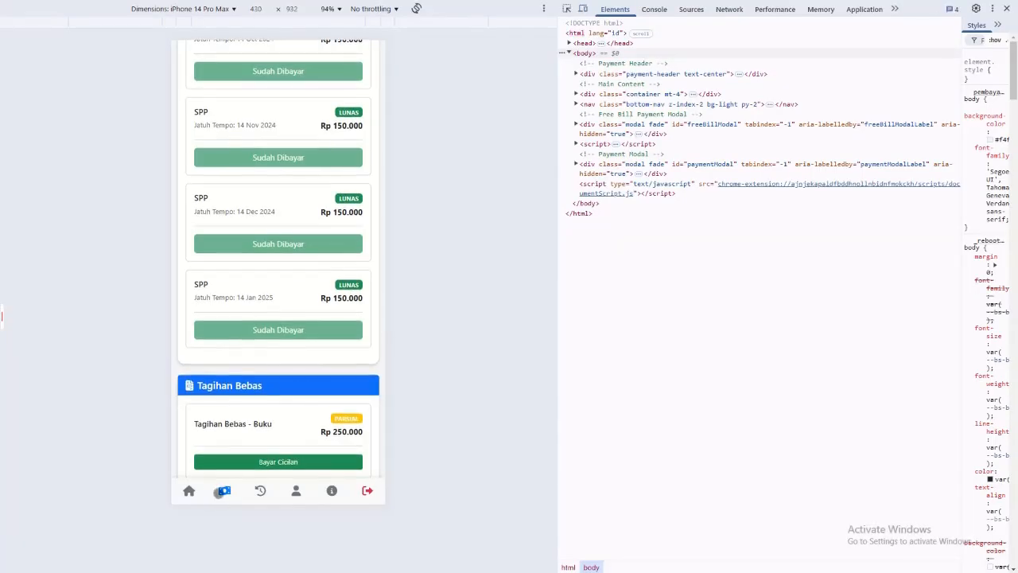
pyautogui.click(249, 466)
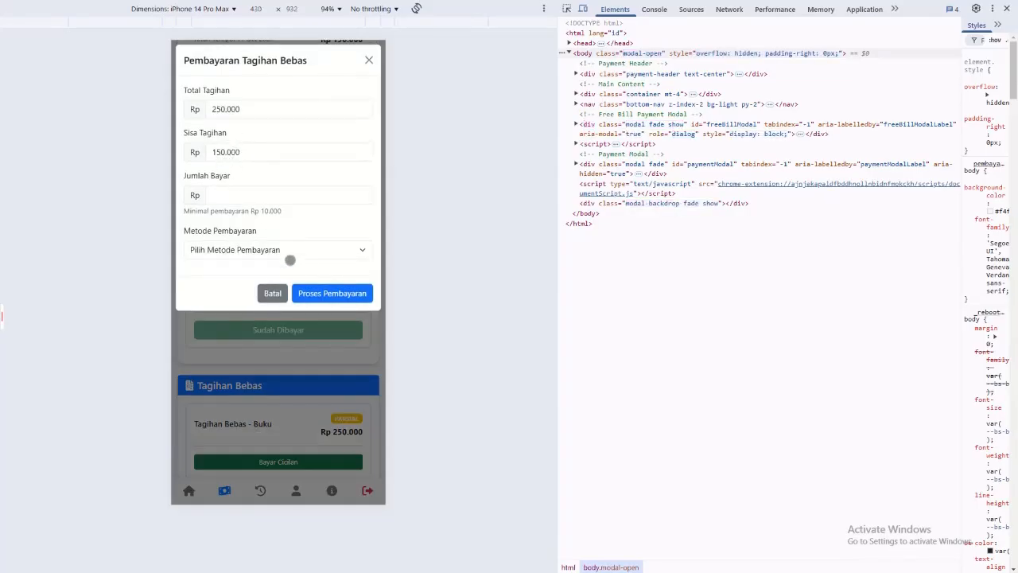
pyautogui.click(271, 292)
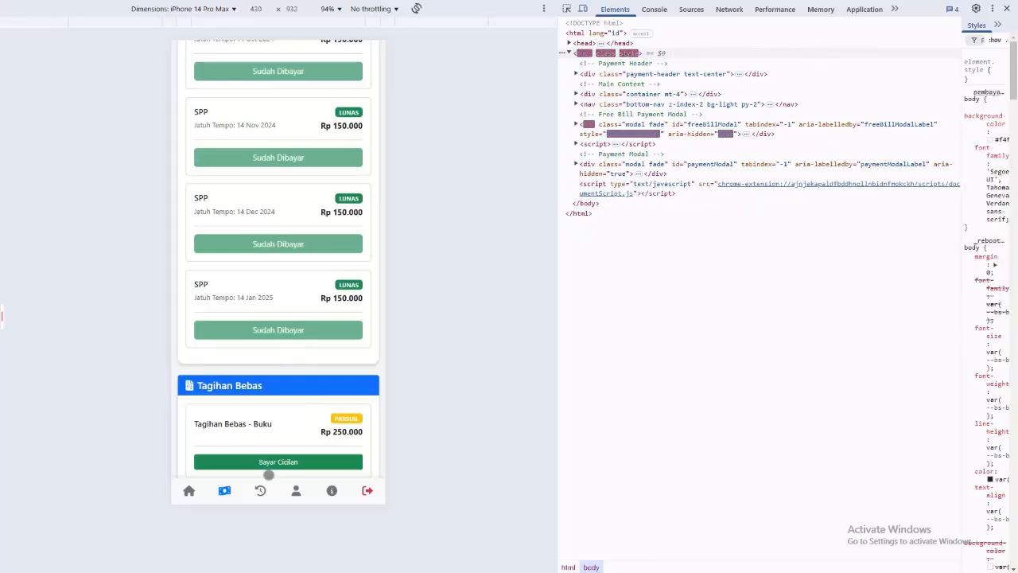
# Step: Review the bills on the Pembayaran page and the SPP and Cicilan entries in Riwayat Pembayaran
pyautogui.scroll(10, 258, 385)
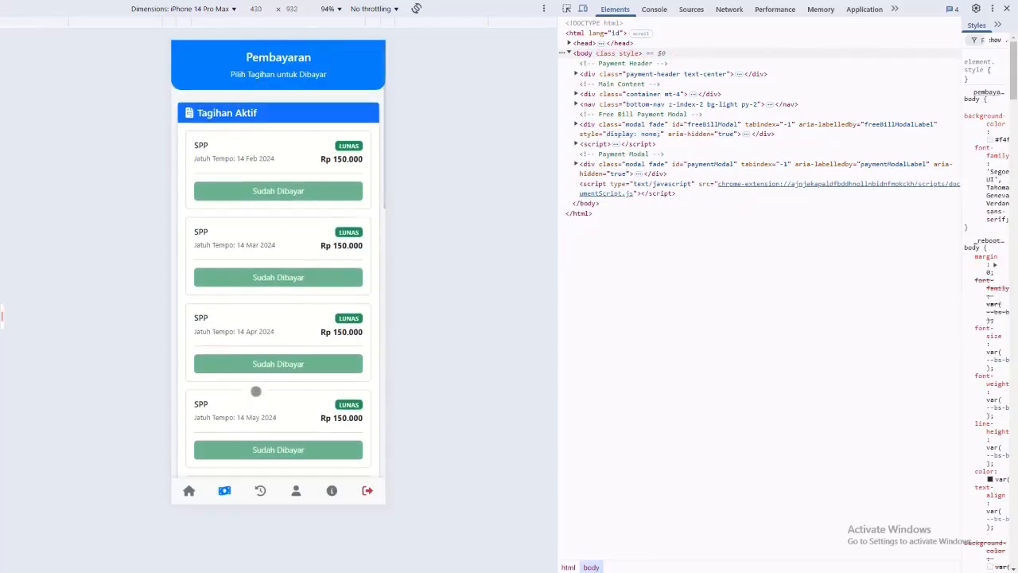
pyautogui.scroll(-5, 256, 390)
pyautogui.scroll(-5, 255, 390)
pyautogui.click(260, 490)
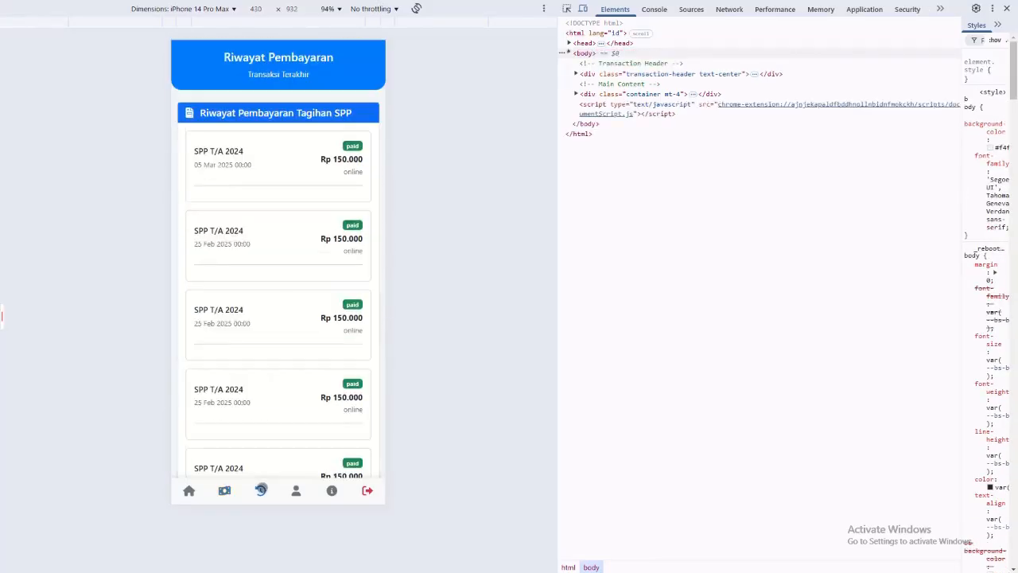
pyautogui.scroll(-10, 322, 273)
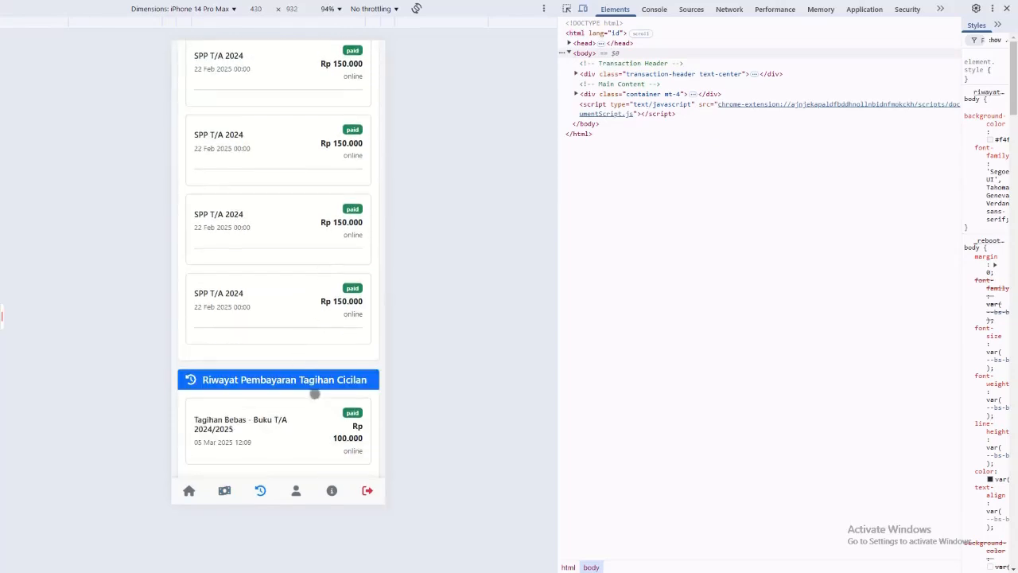
pyautogui.scroll(10, 250, 405)
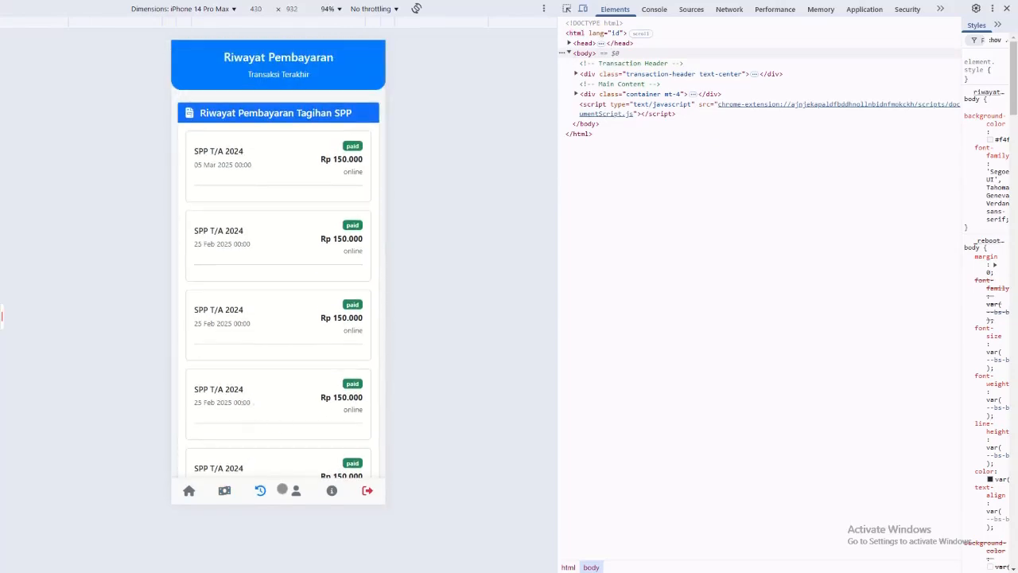
# Step: View the student's Profile and Info pages, and return through the home dashboard to the Pembayaran page
pyautogui.click(297, 490)
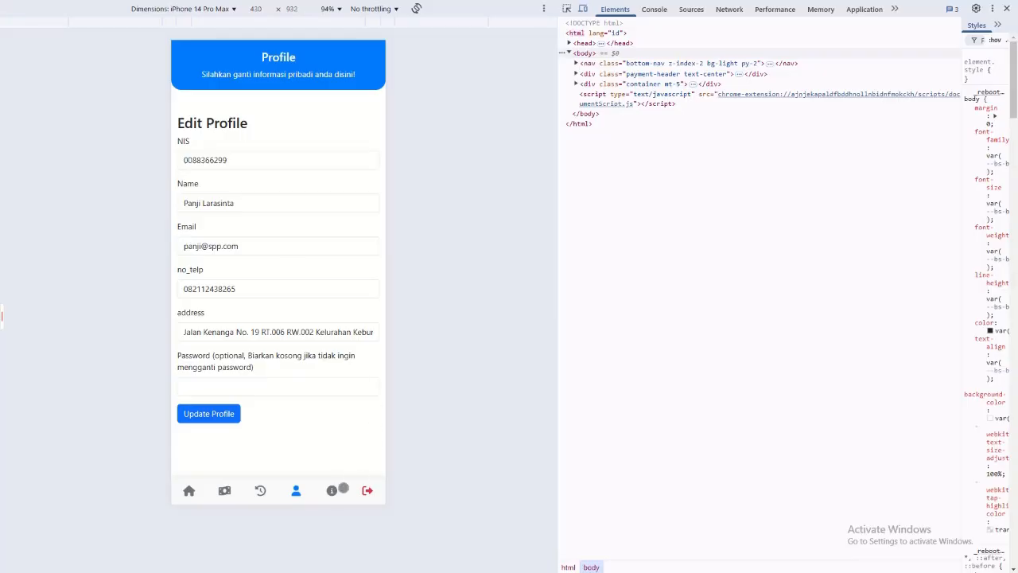
pyautogui.click(331, 485)
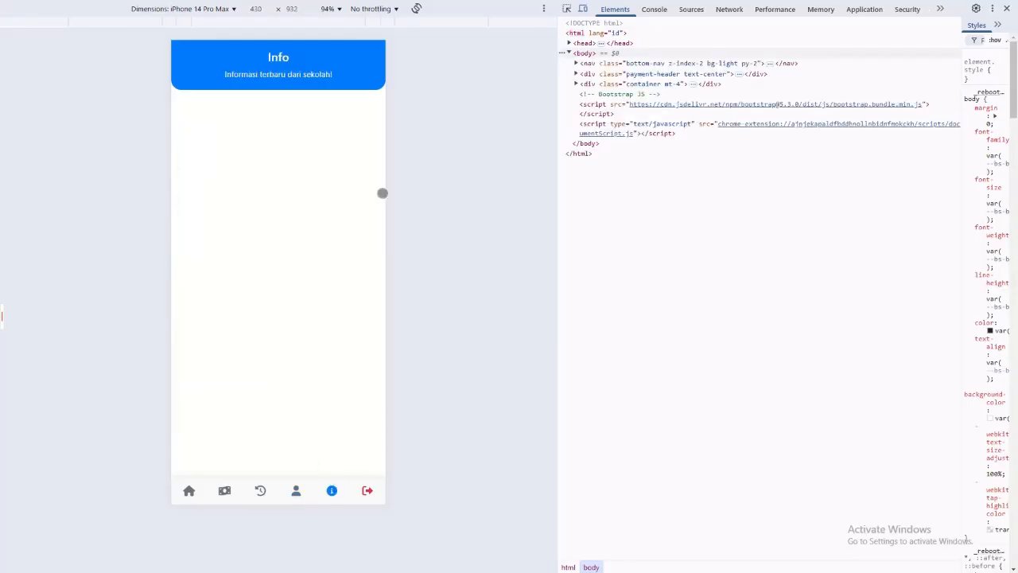
pyautogui.click(189, 489)
pyautogui.click(190, 489)
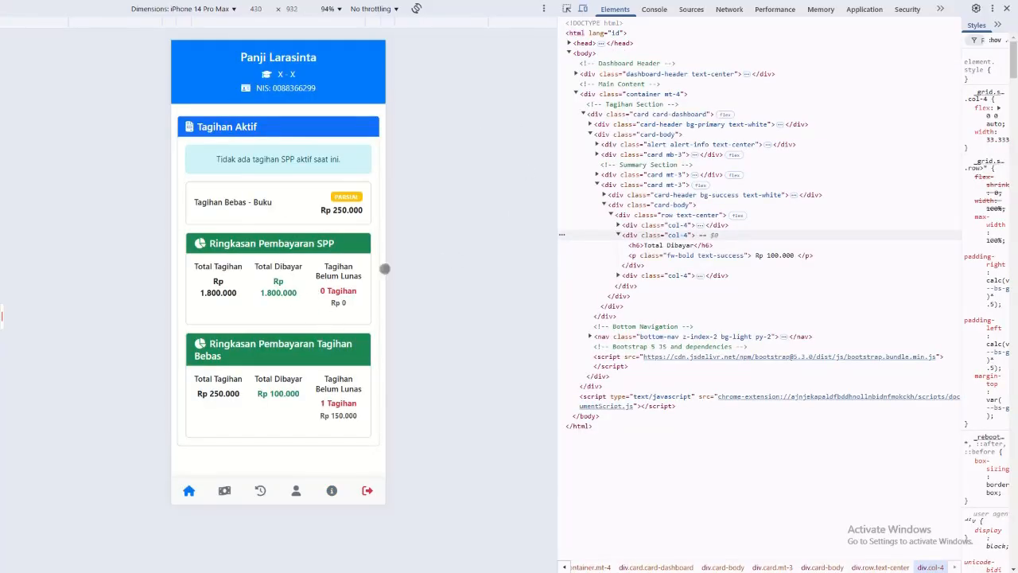
pyautogui.click(220, 493)
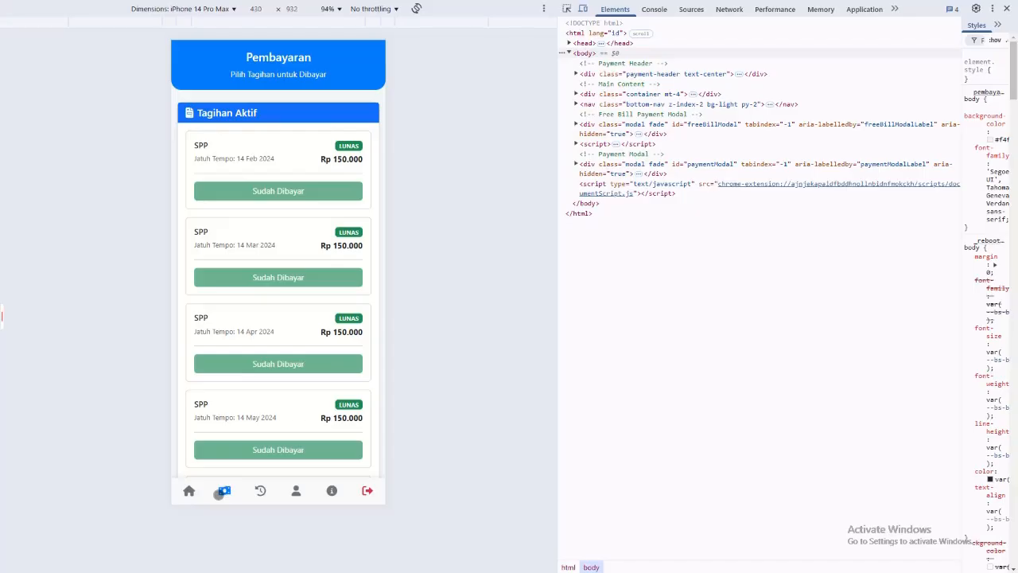
pyautogui.moveTo(2, 320)
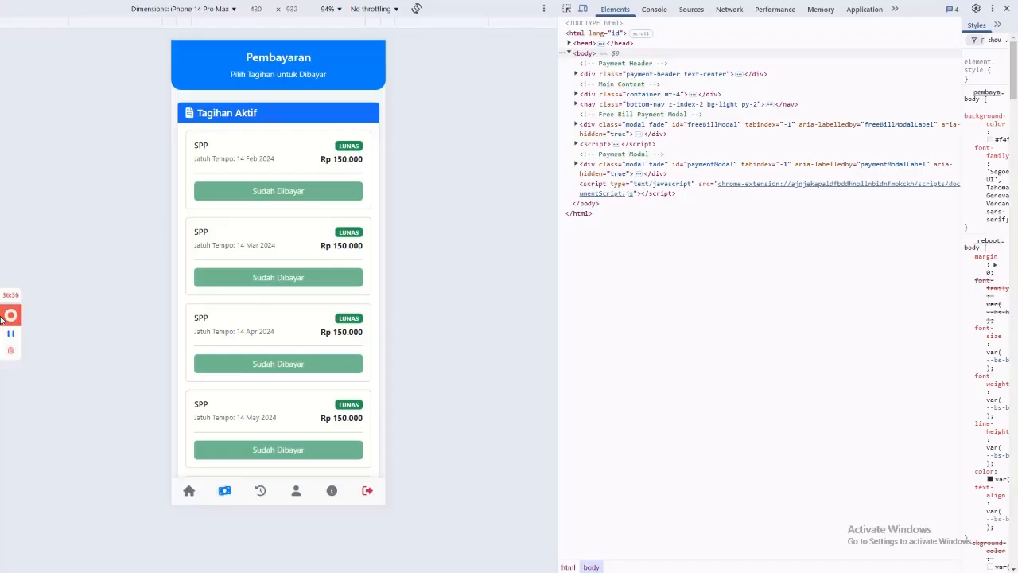